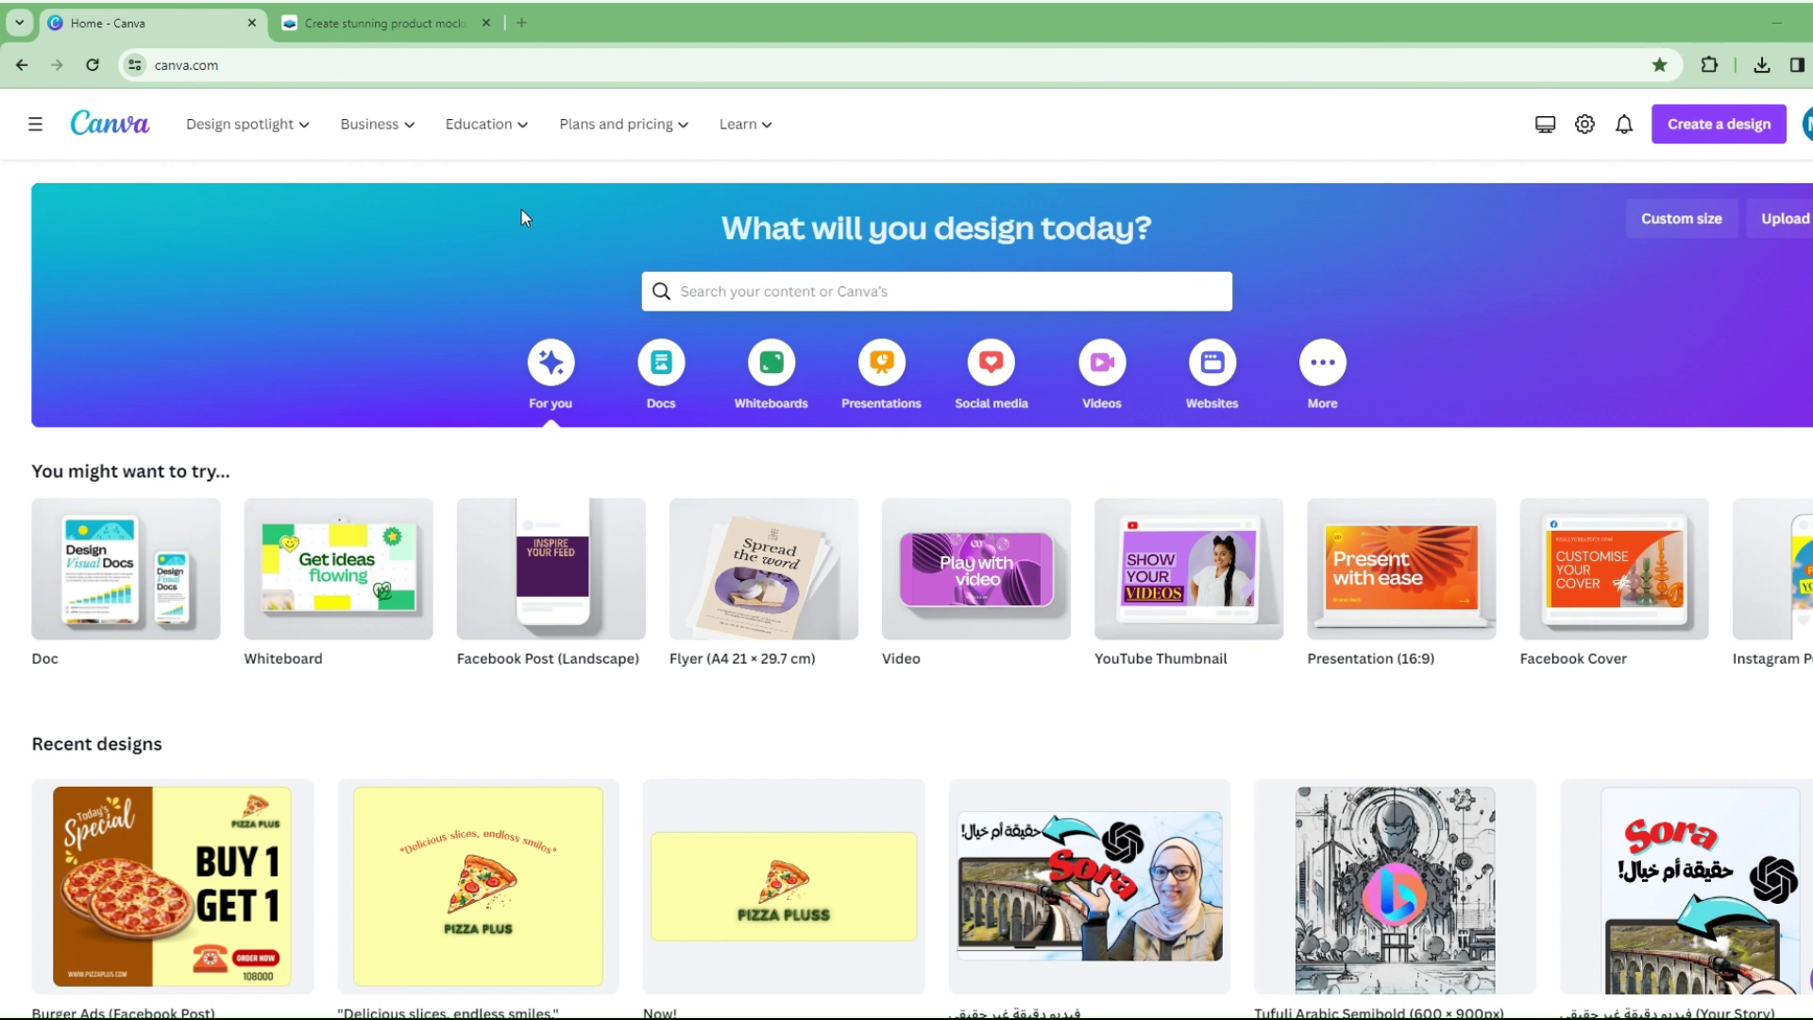
# Switch to Smartmockups, open the Open shipping box mockup from the Bags & boxes packaging category, and highlight the box side cover's dimensions
pyautogui.click(378, 22)
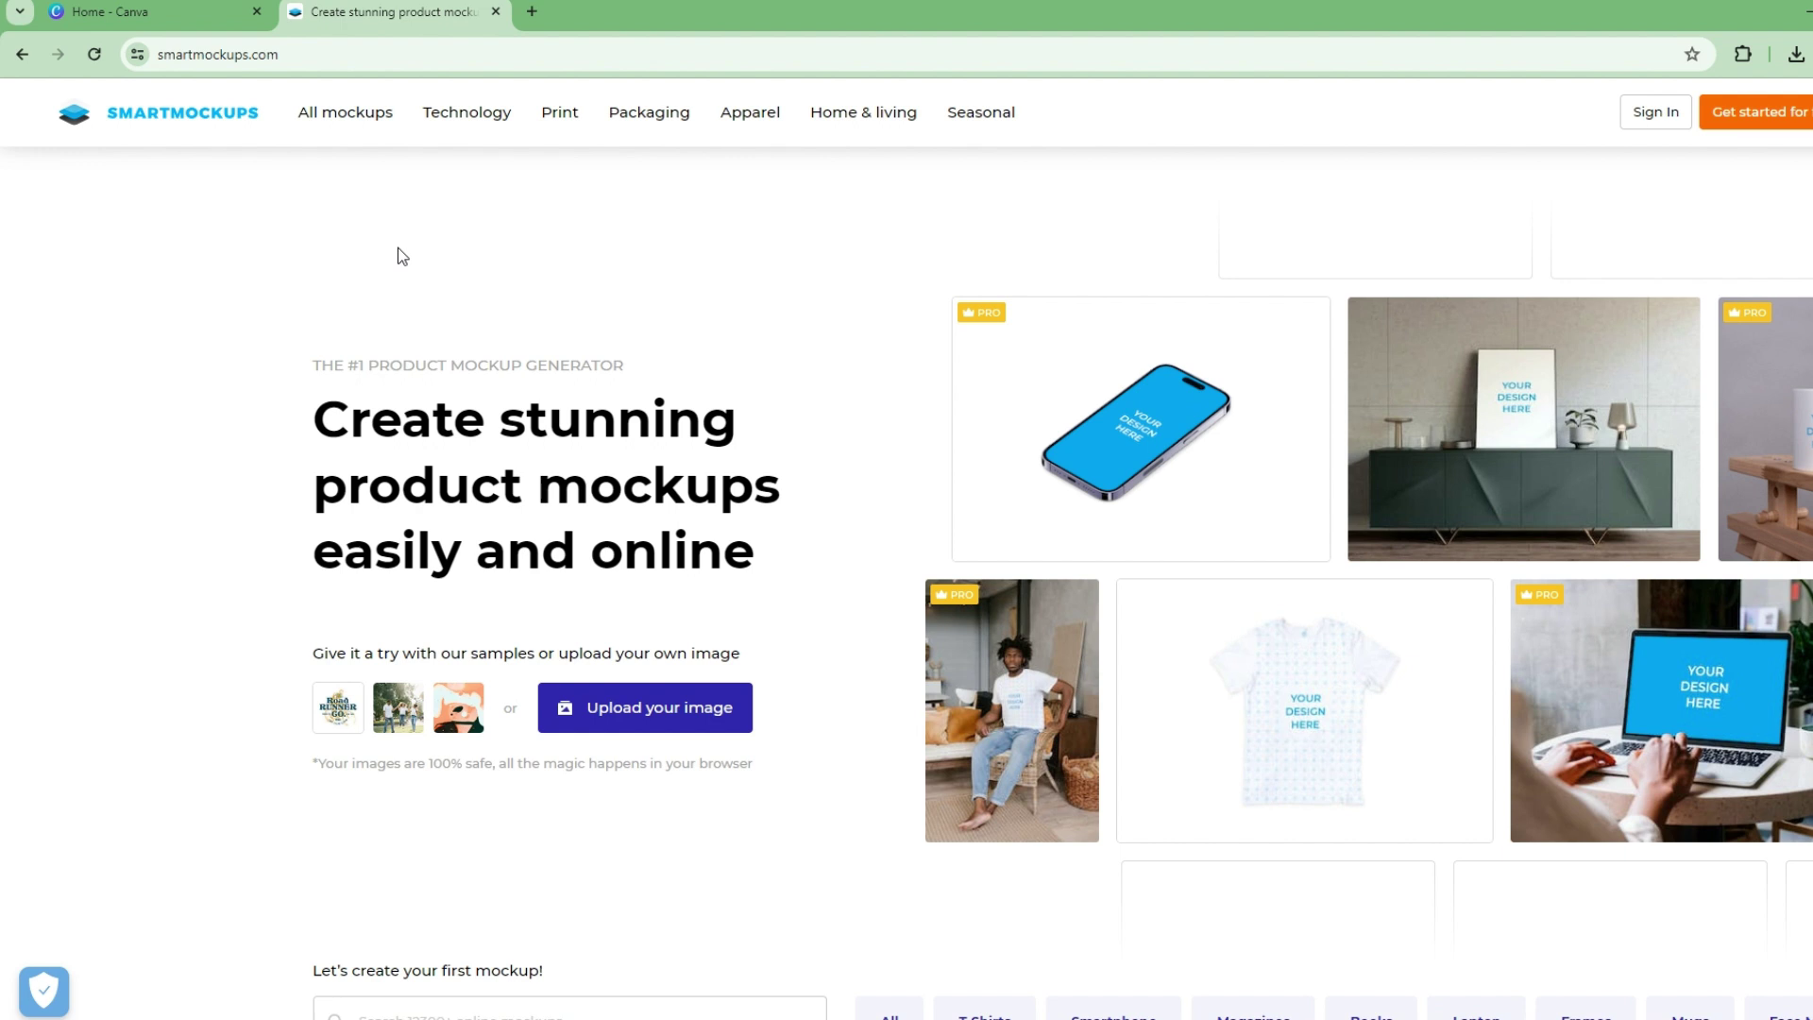
pyautogui.moveTo(626, 128)
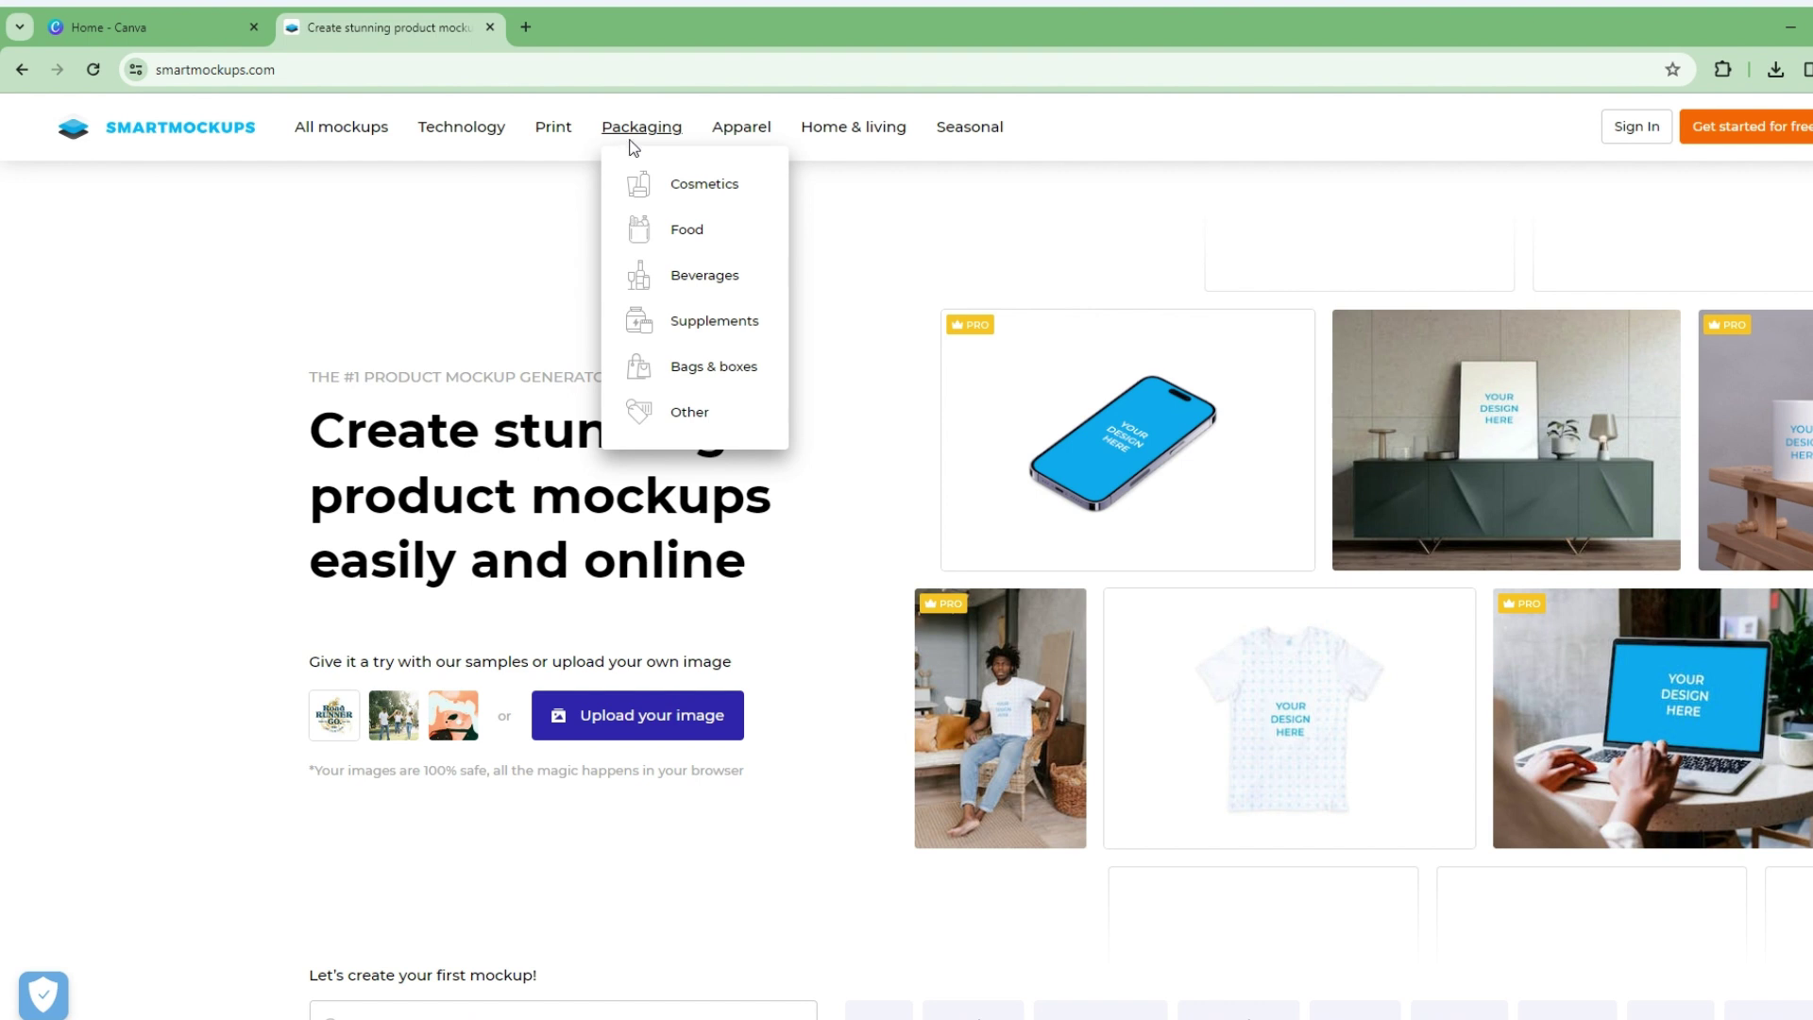
pyautogui.click(678, 378)
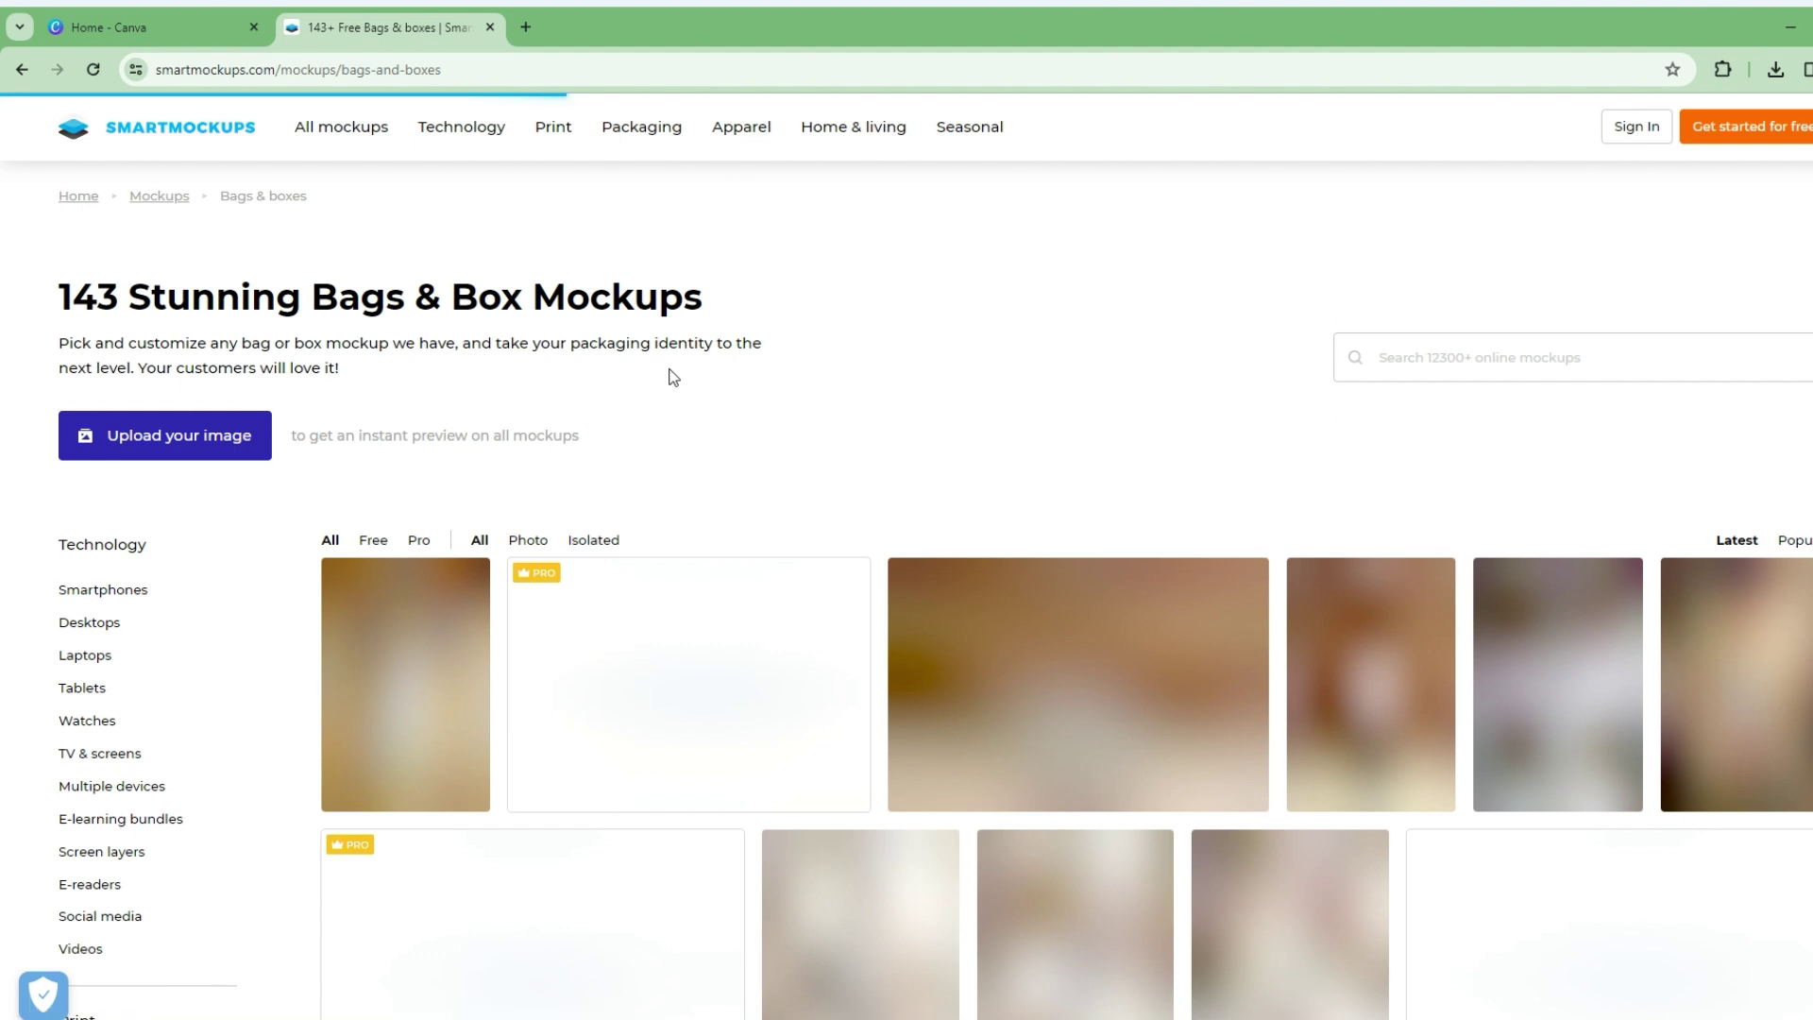
pyautogui.scroll(-6, 842, 627)
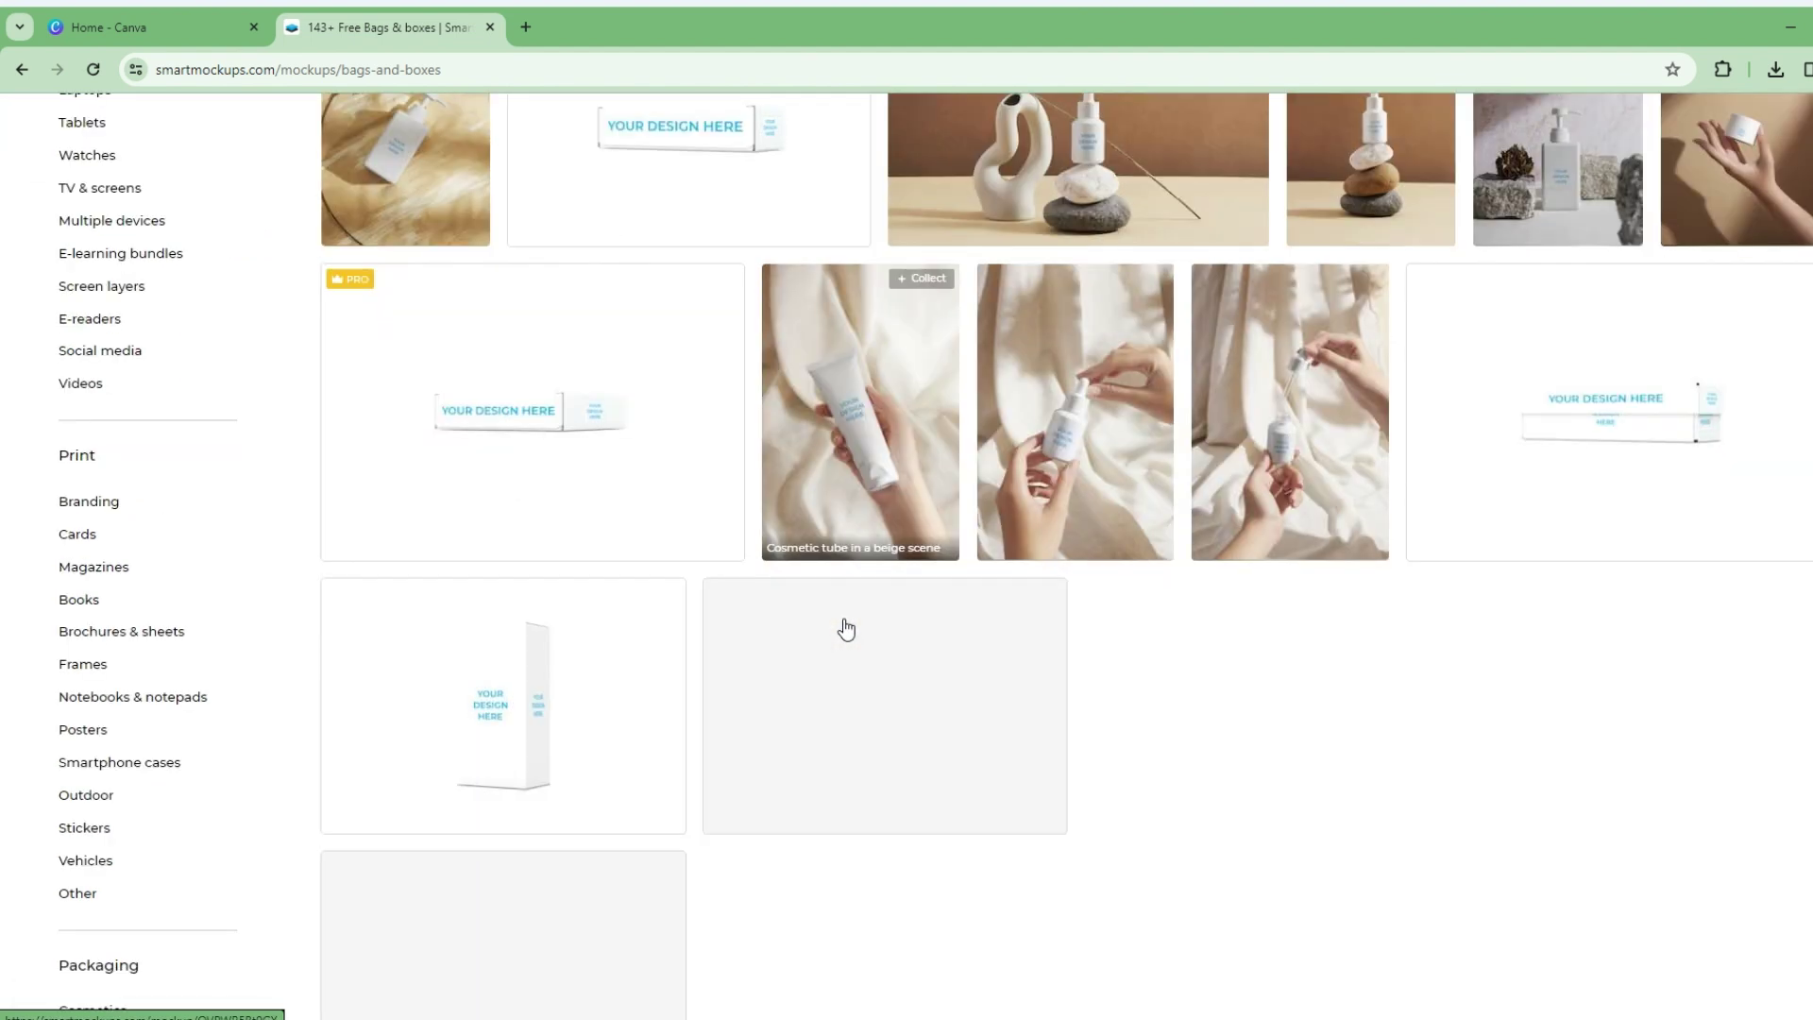
pyautogui.scroll(-3, 907, 703)
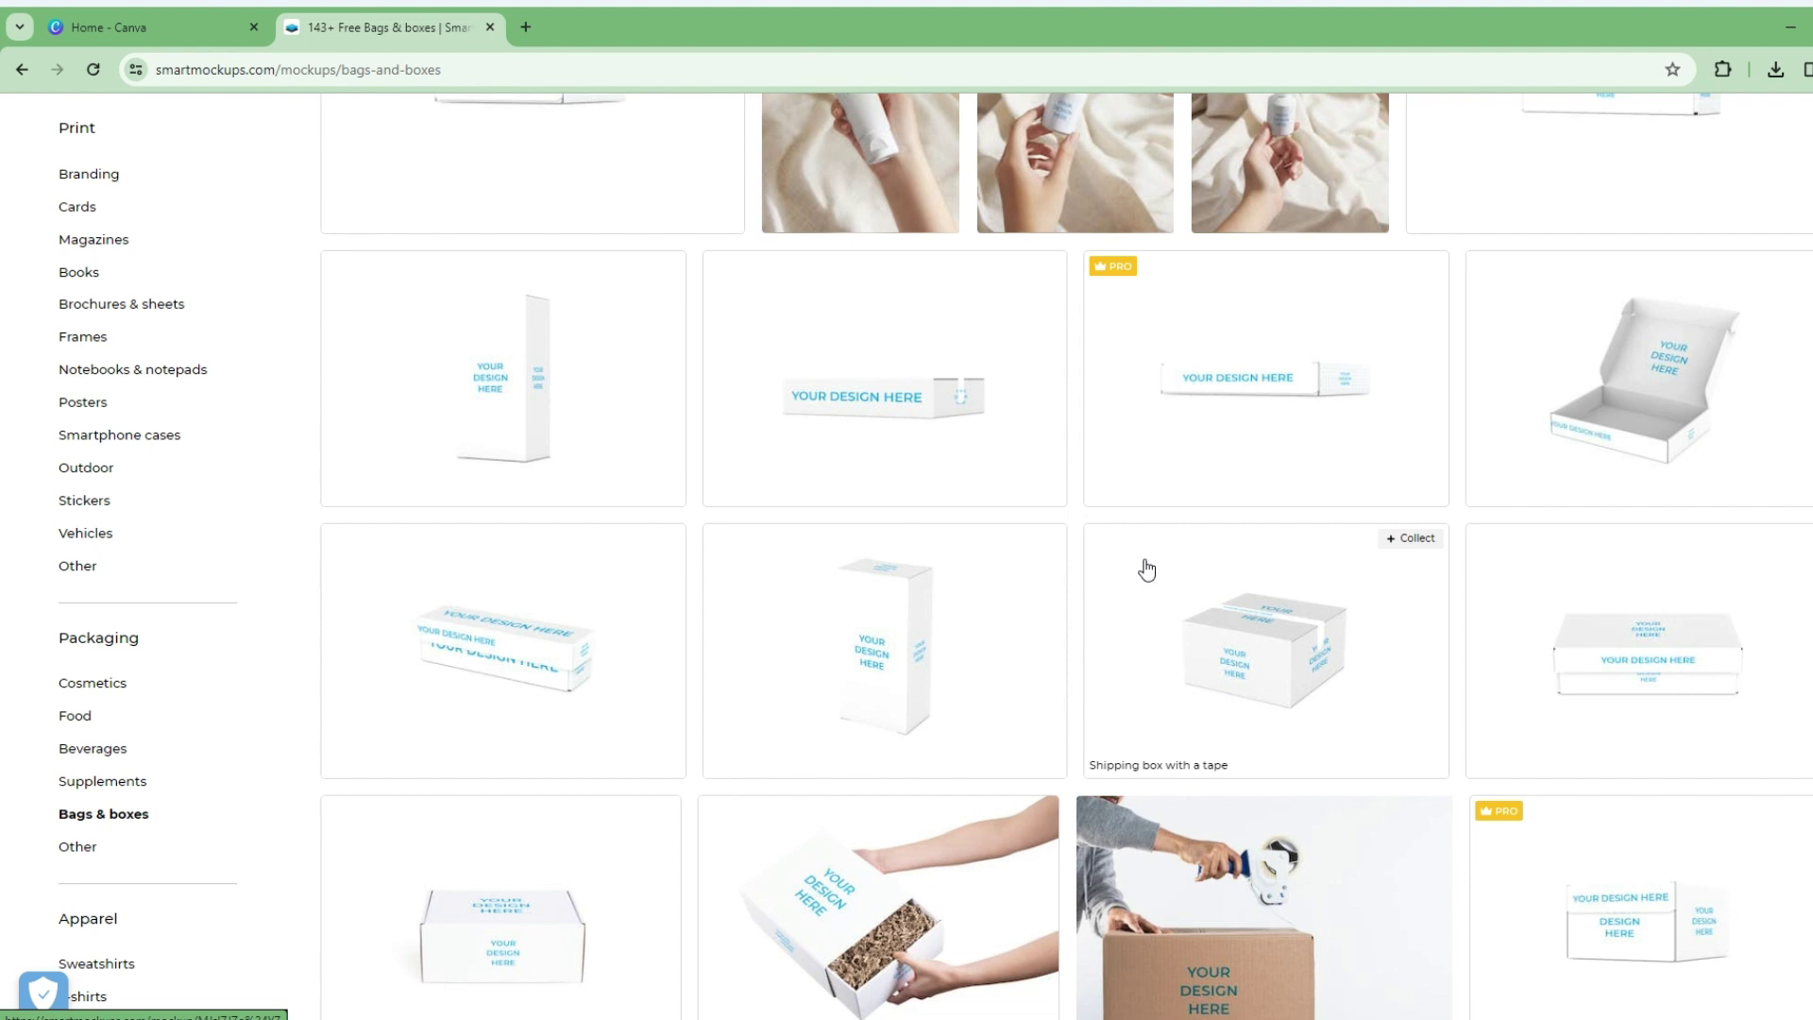
pyautogui.scroll(-10, 1147, 569)
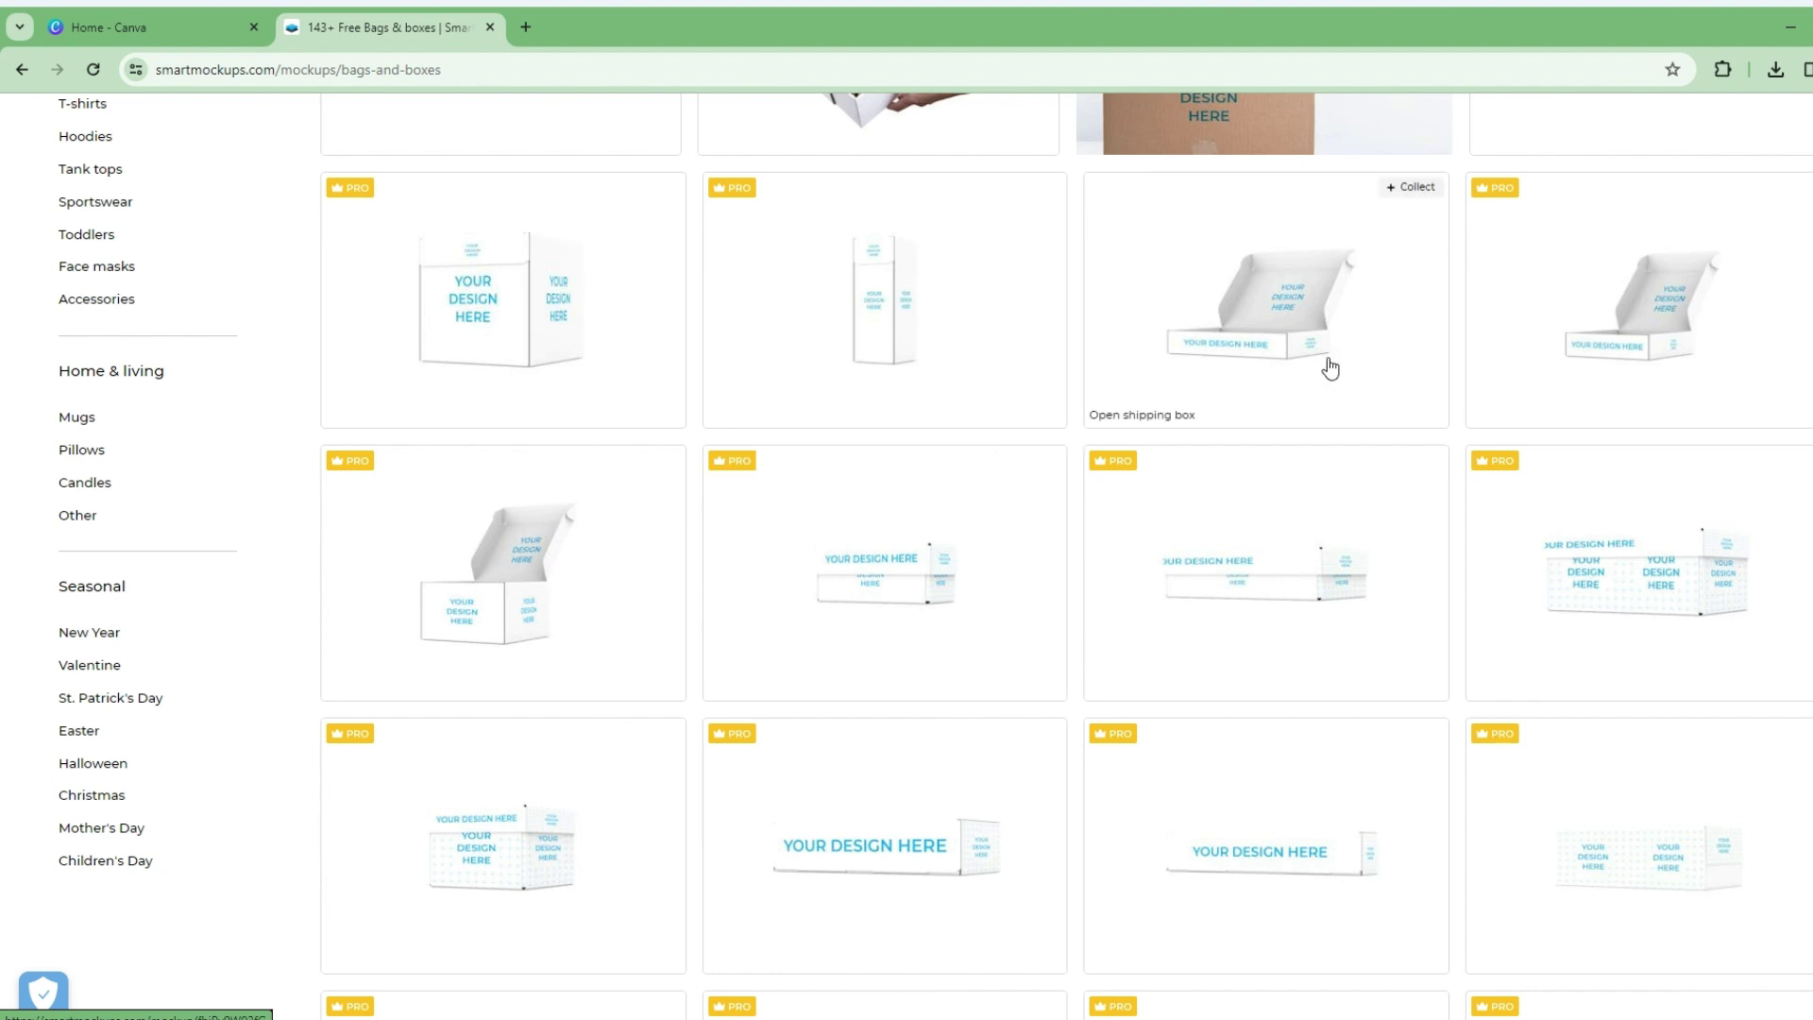
pyautogui.click(1237, 352)
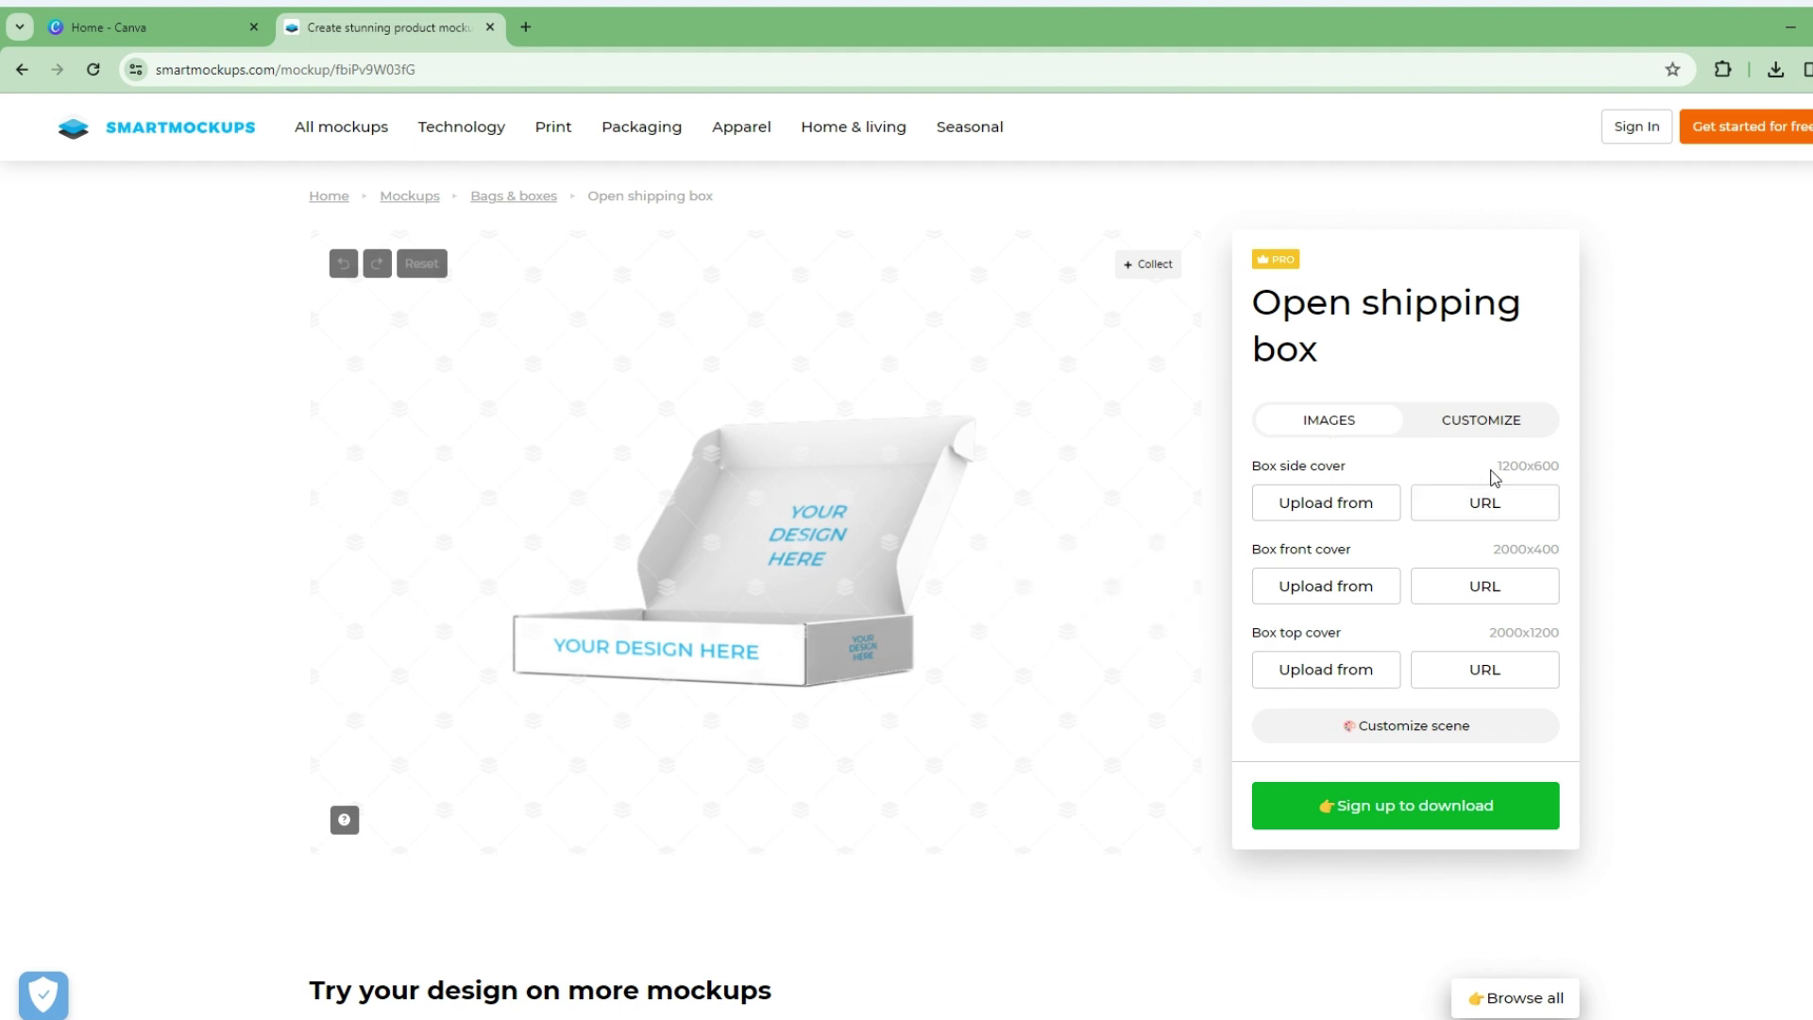
pyautogui.moveTo(1489, 469); pyautogui.dragTo(1569, 470)
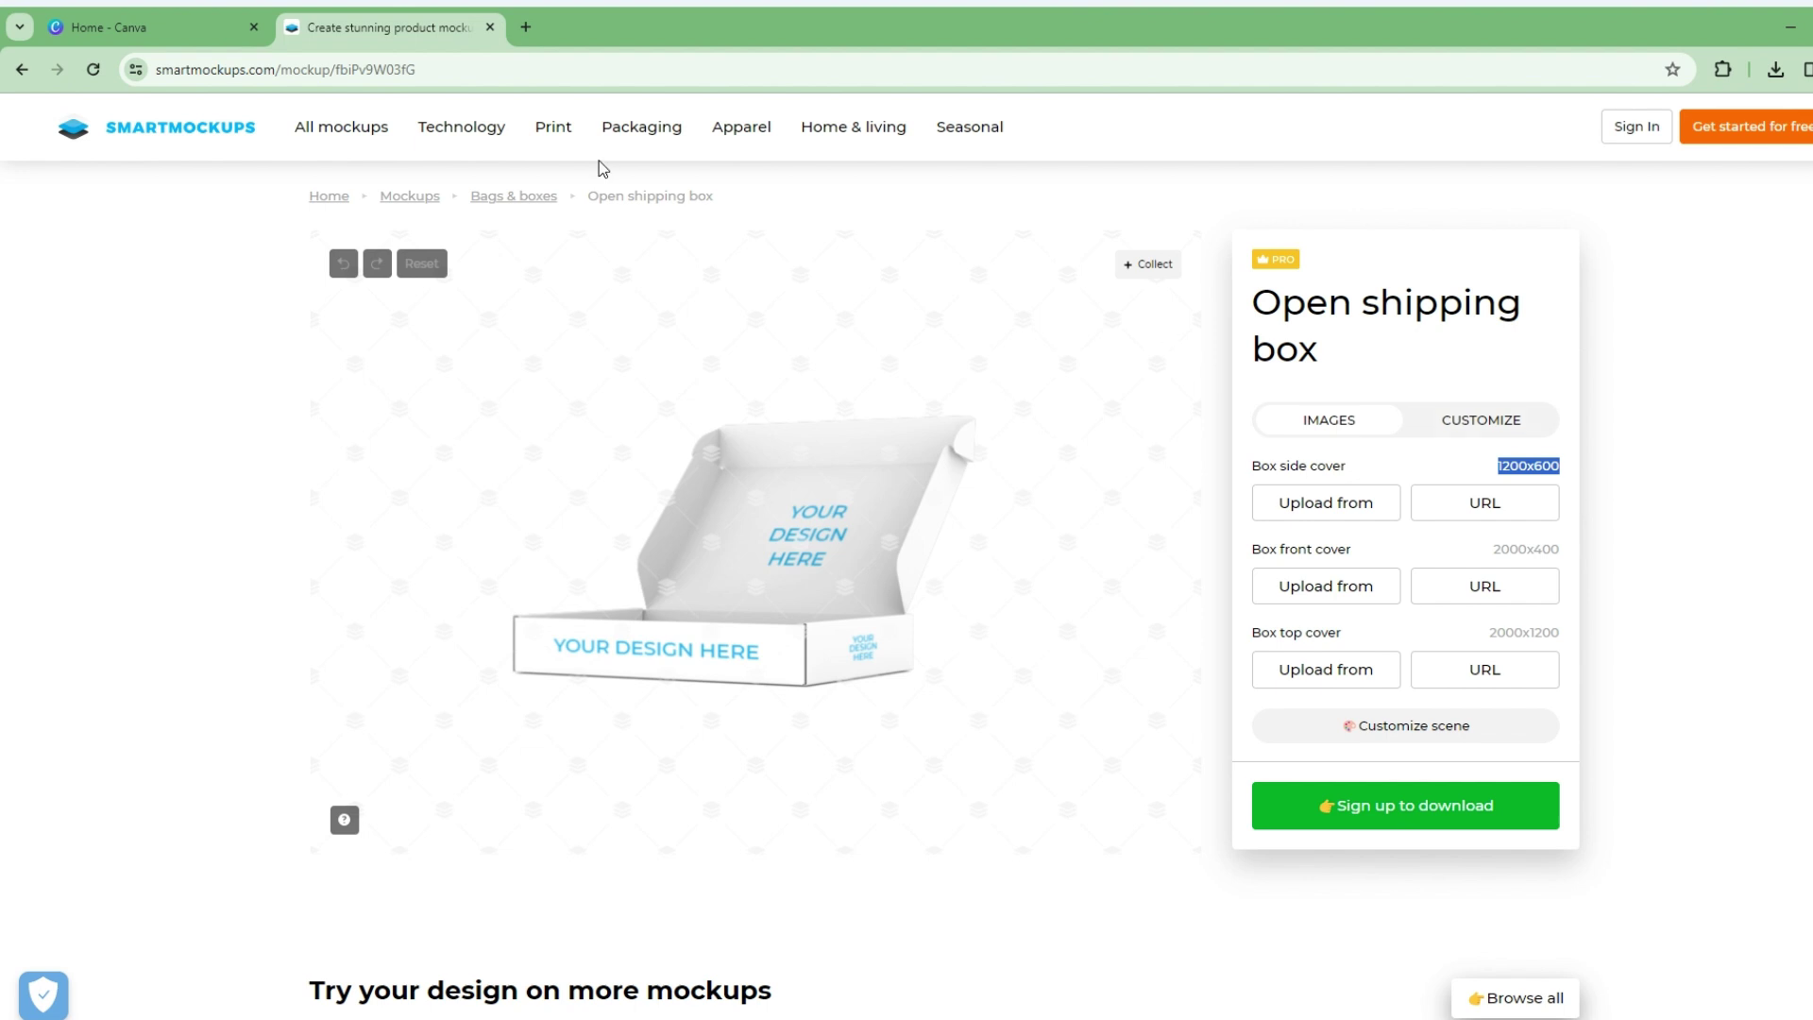
# Switch to Canva and create a new custom-size design 1200 px wide and 600 px high
pyautogui.click(151, 28)
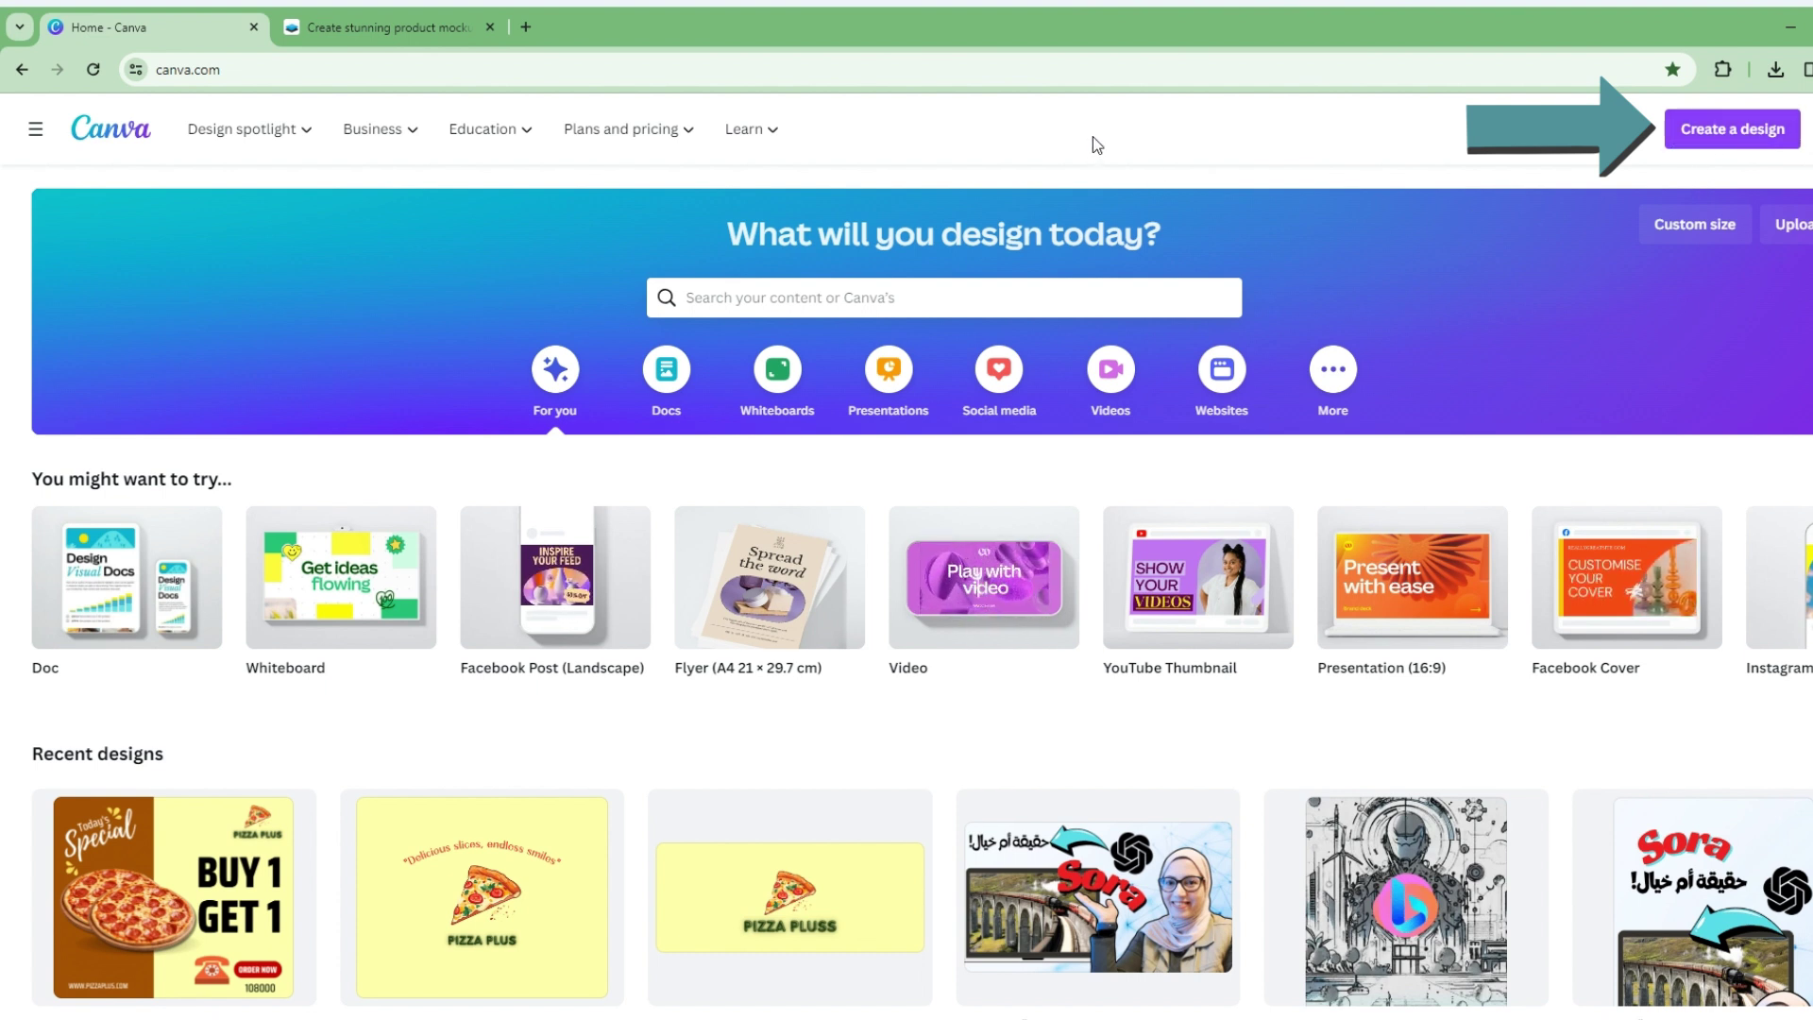
pyautogui.click(1697, 142)
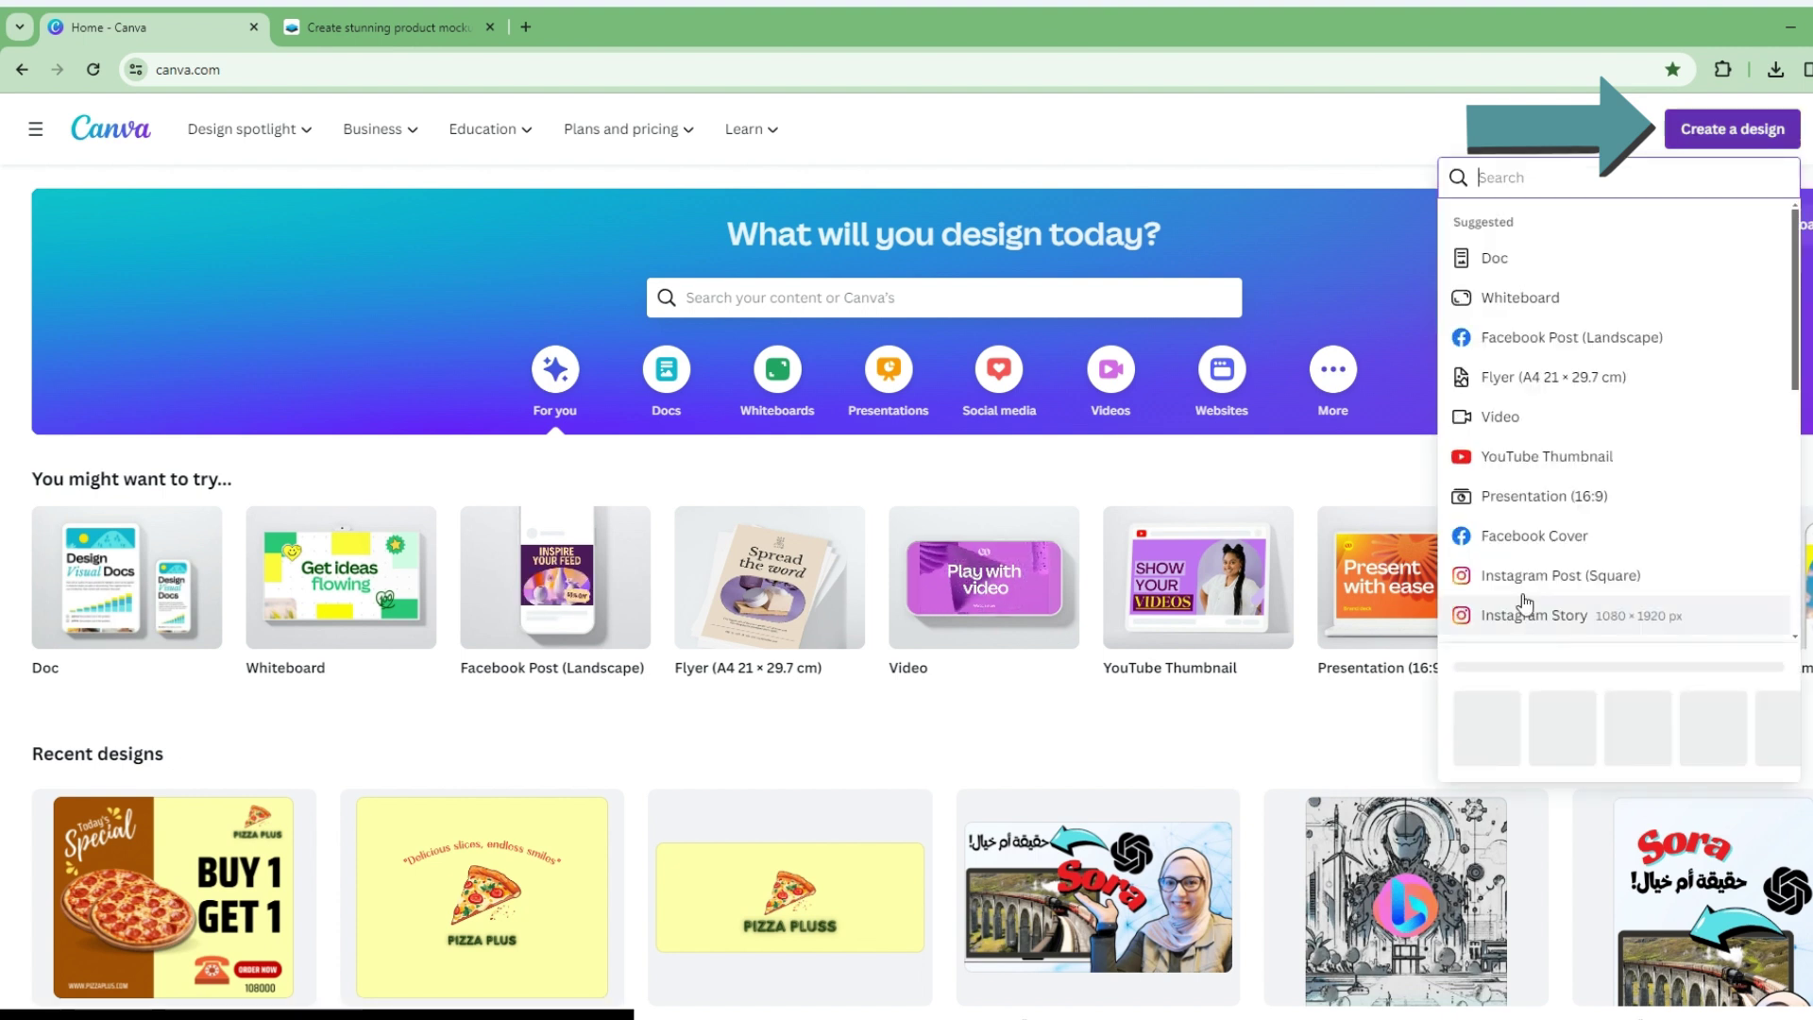
pyautogui.click(1500, 752)
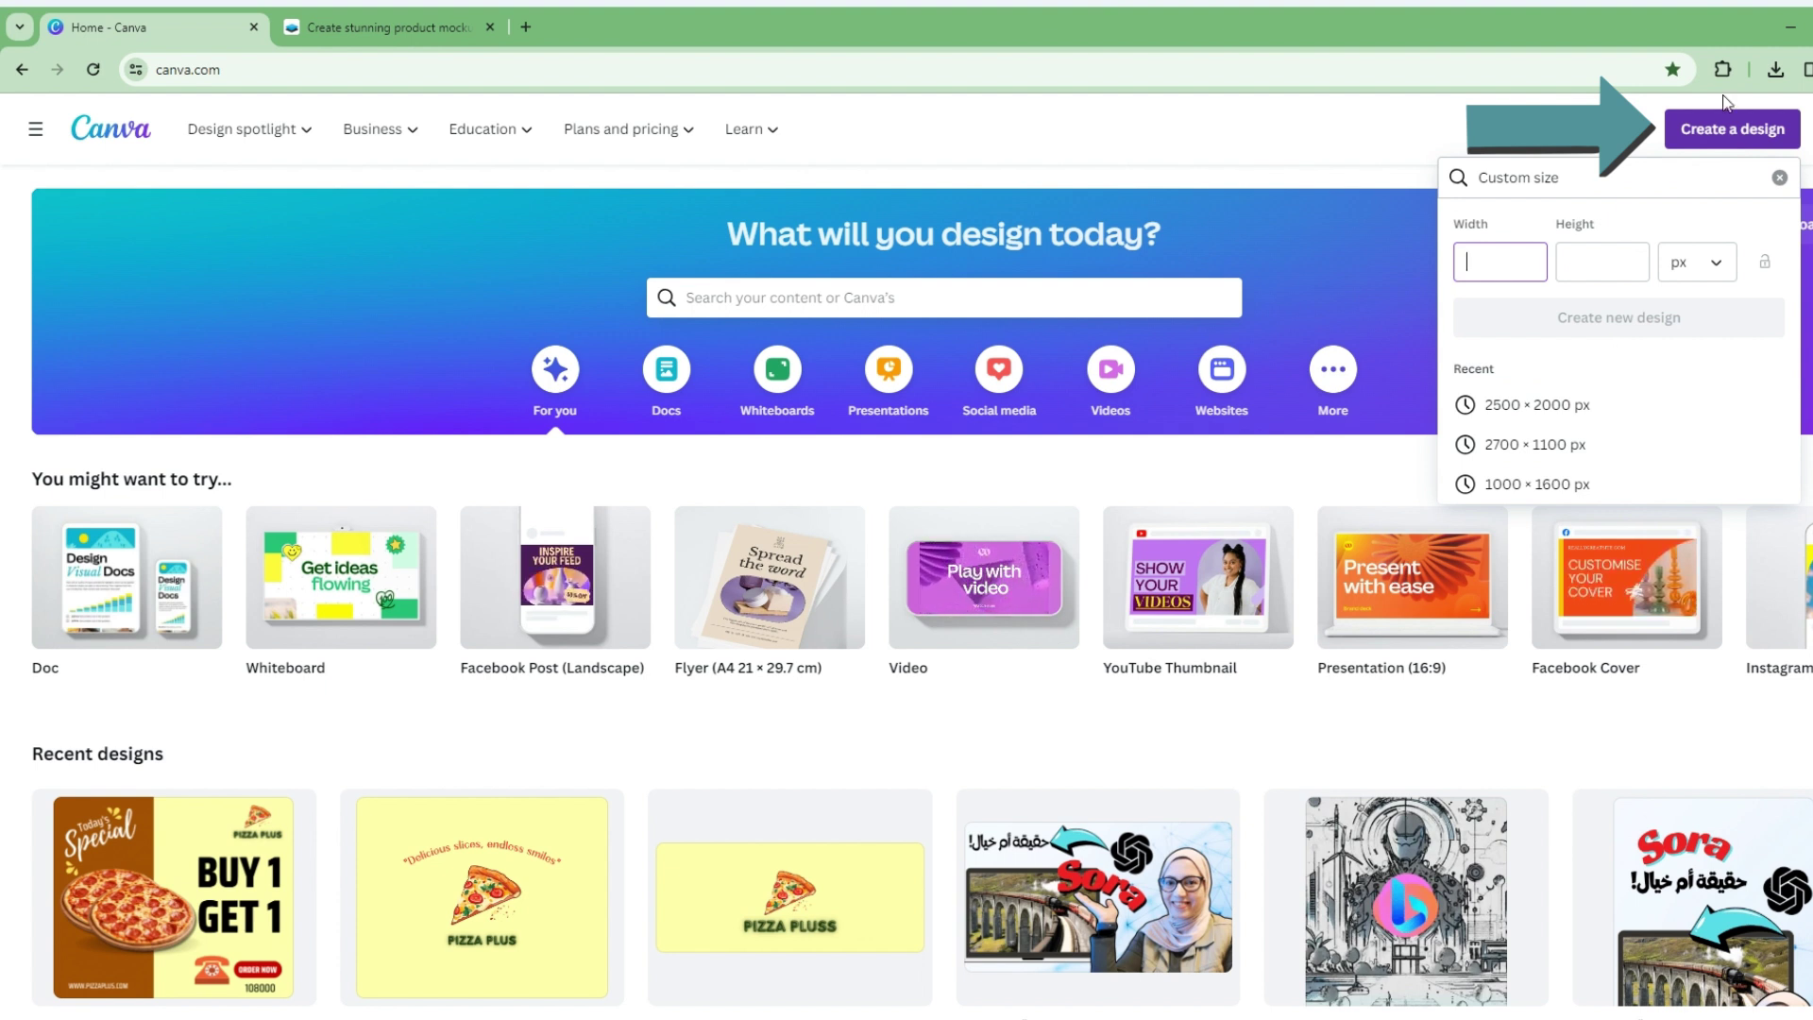
pyautogui.click(445, 22)
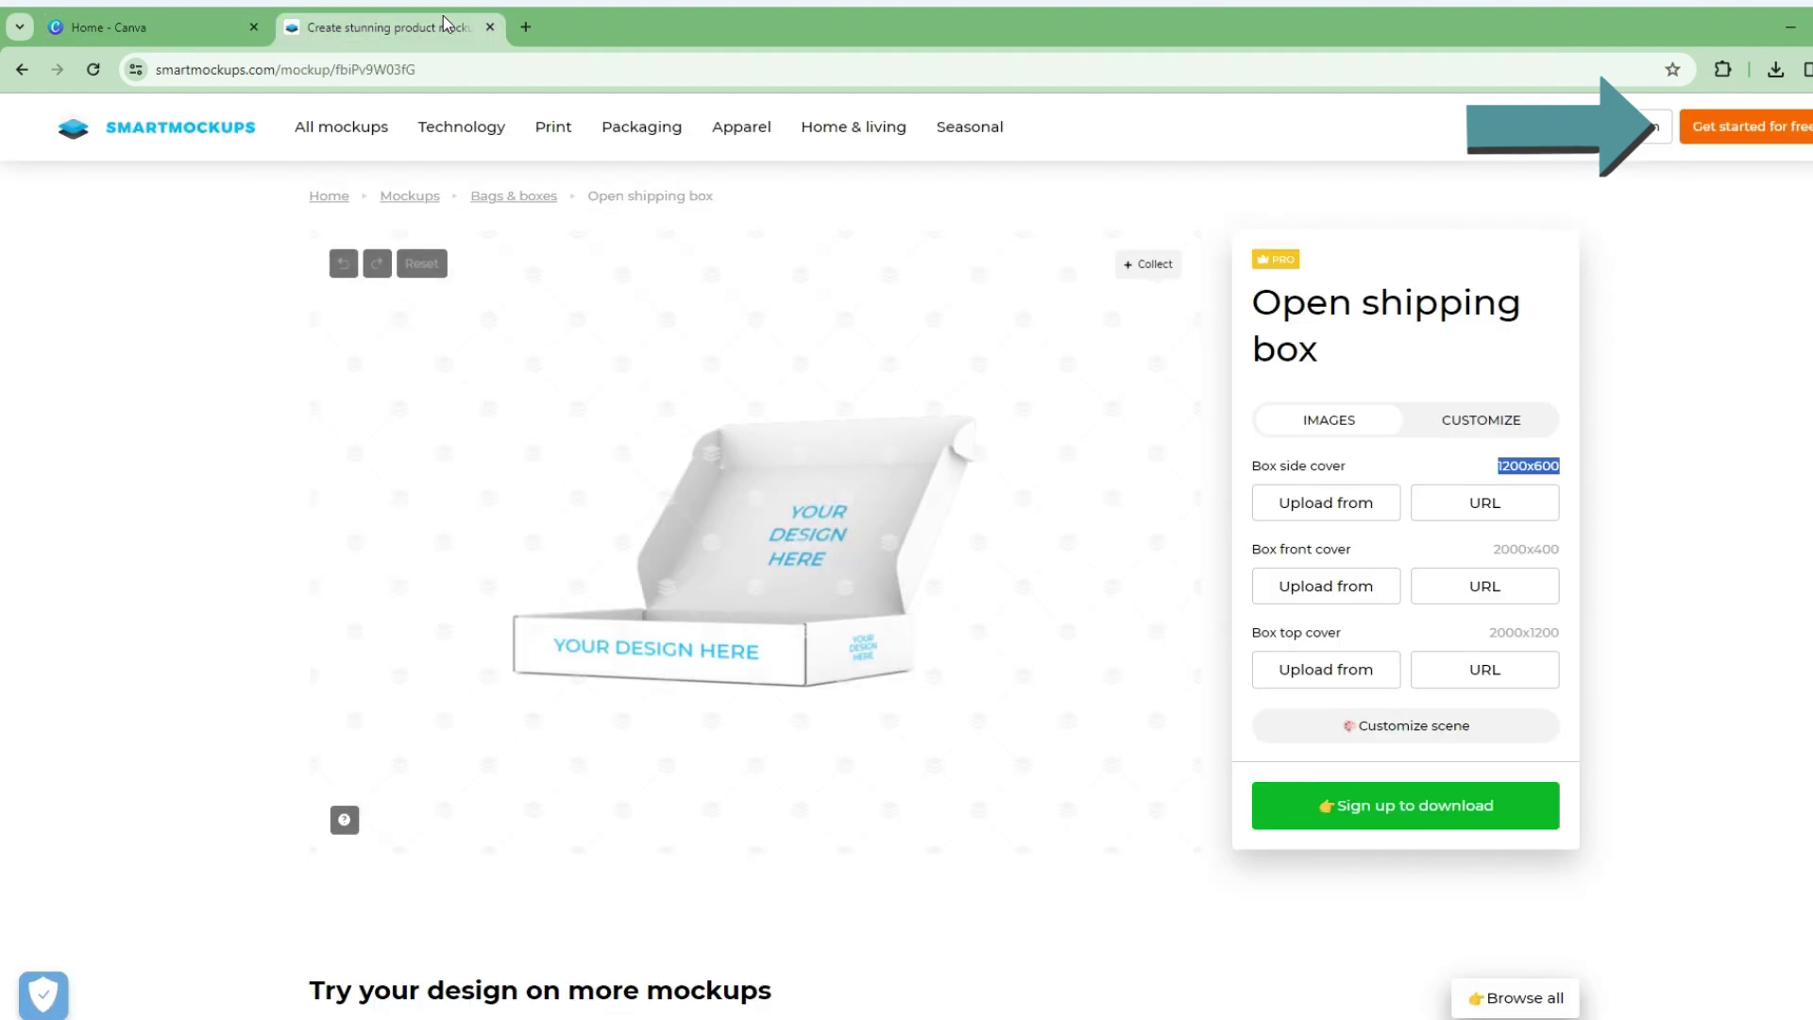
pyautogui.click(106, 28)
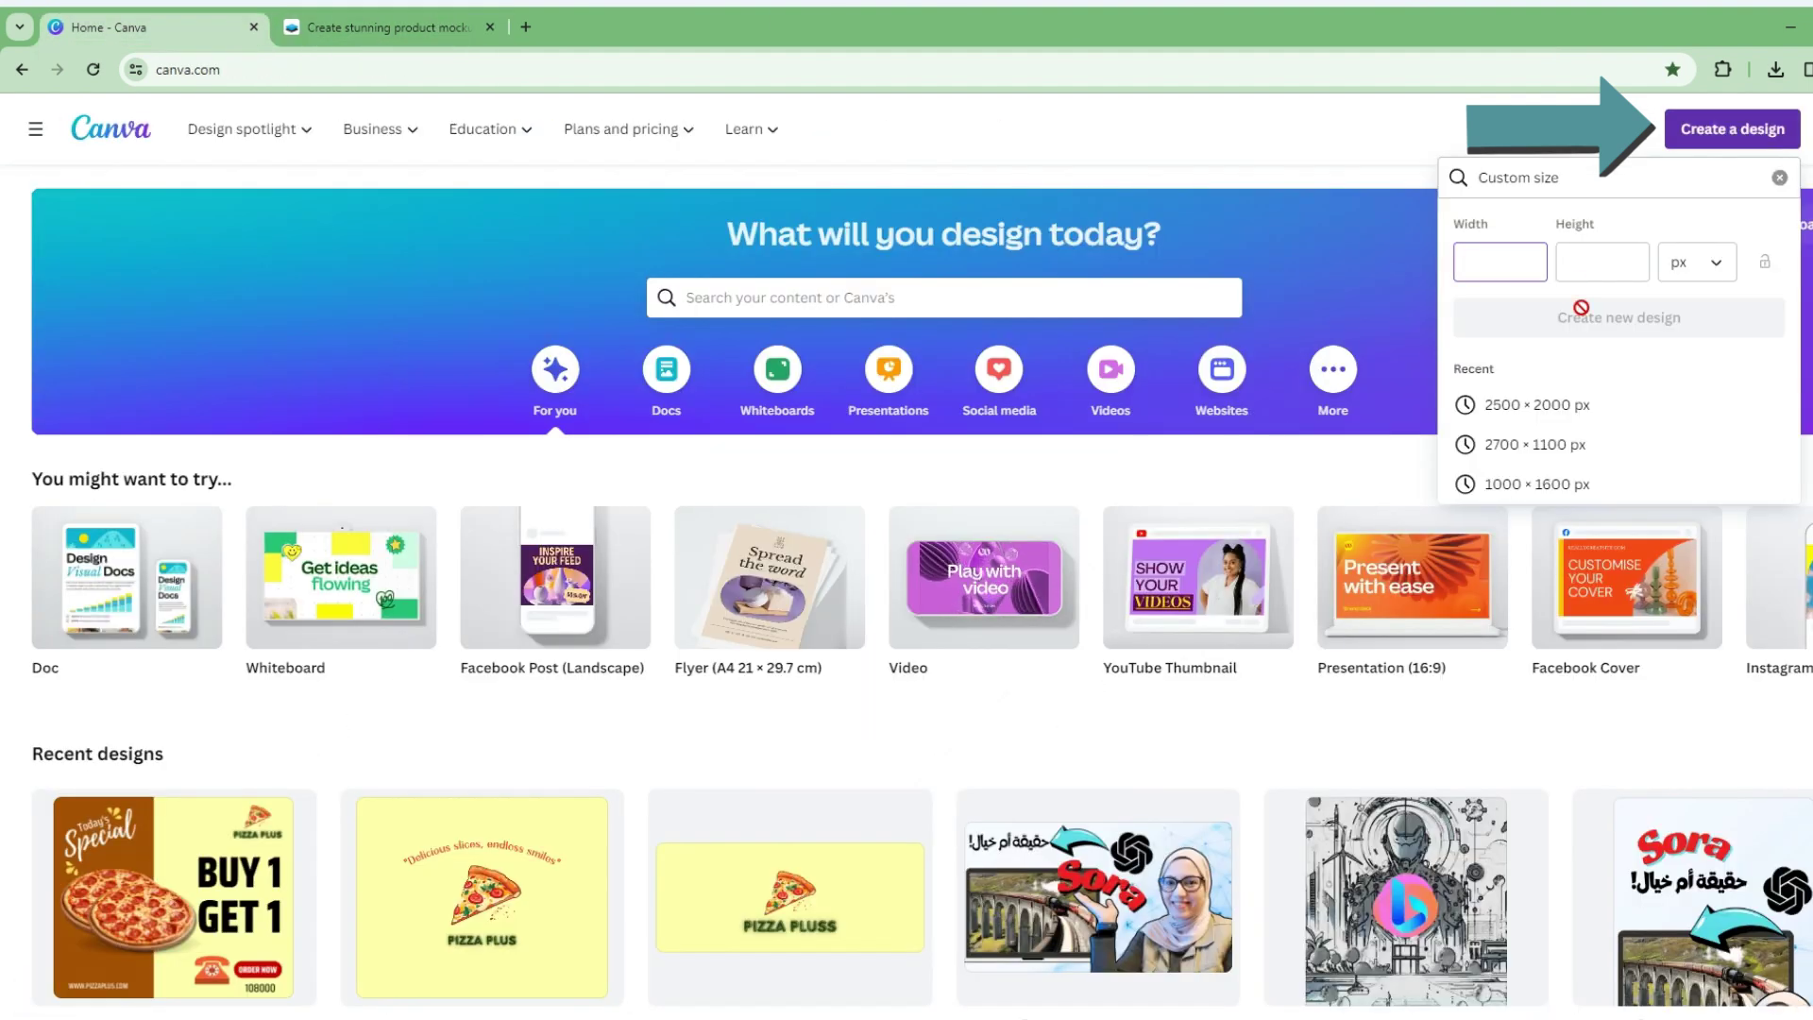
pyautogui.write('1200')
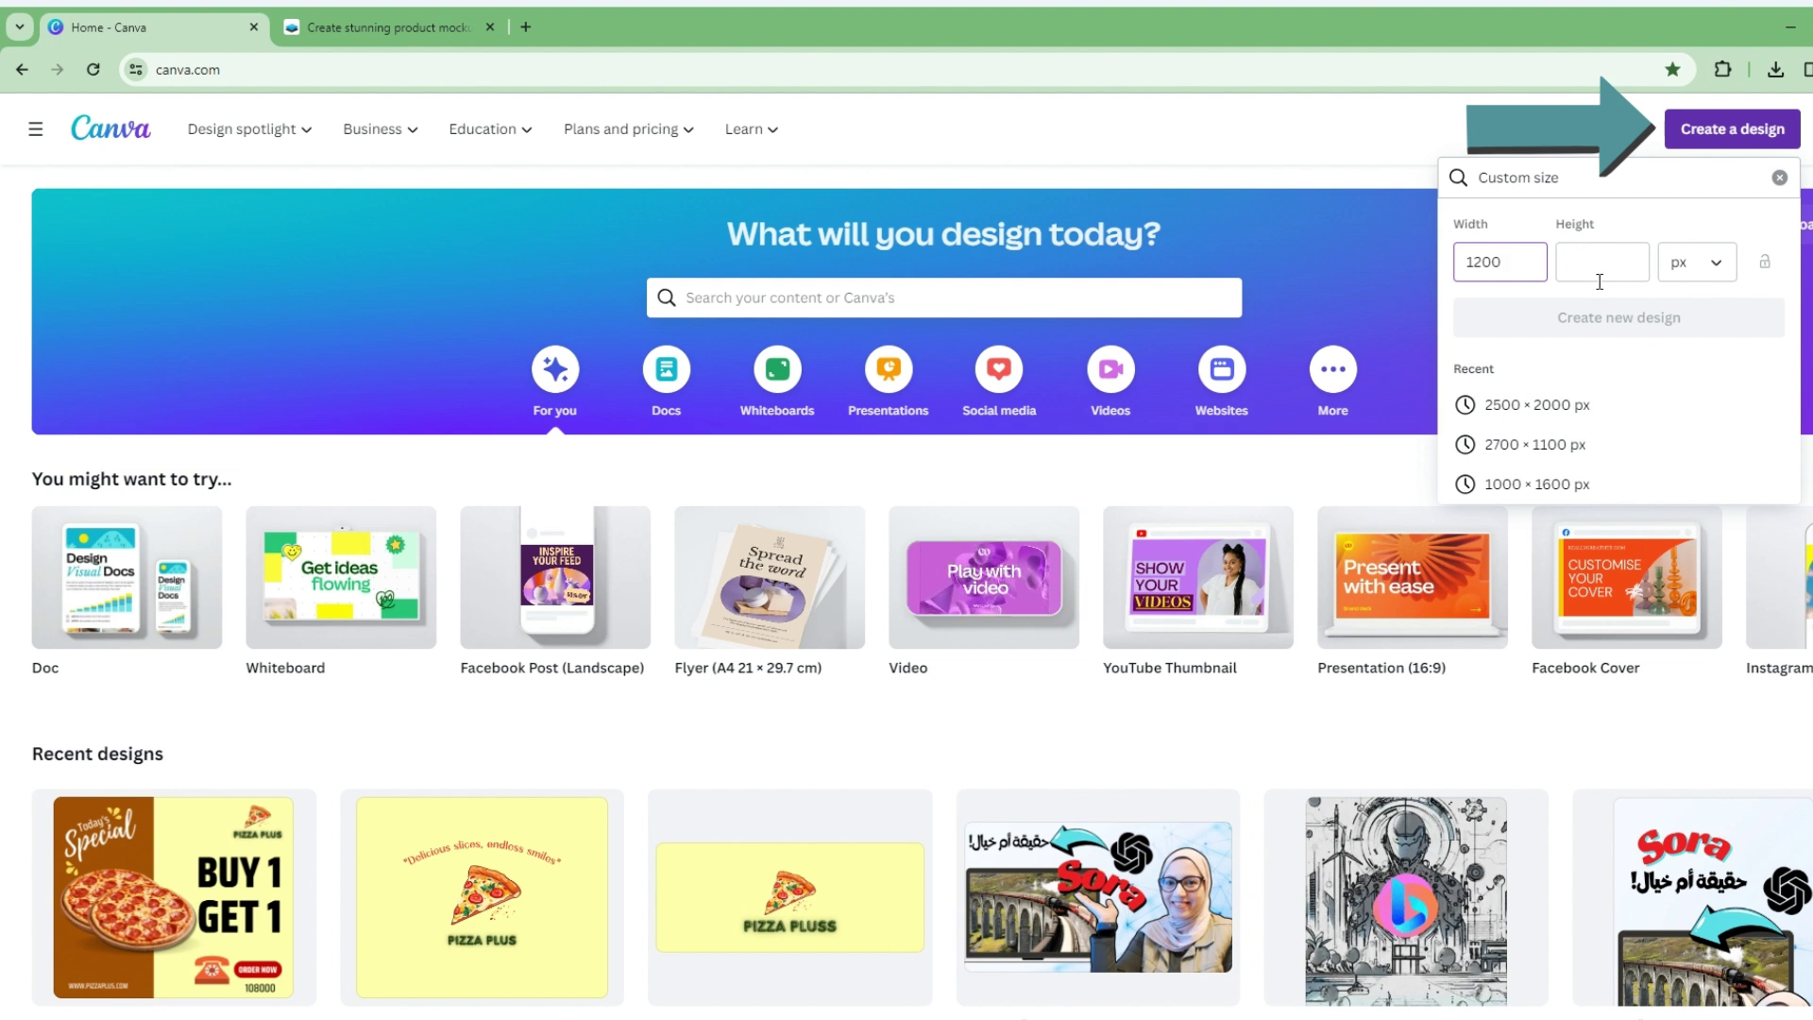
pyautogui.click(1600, 281)
pyautogui.write('600')
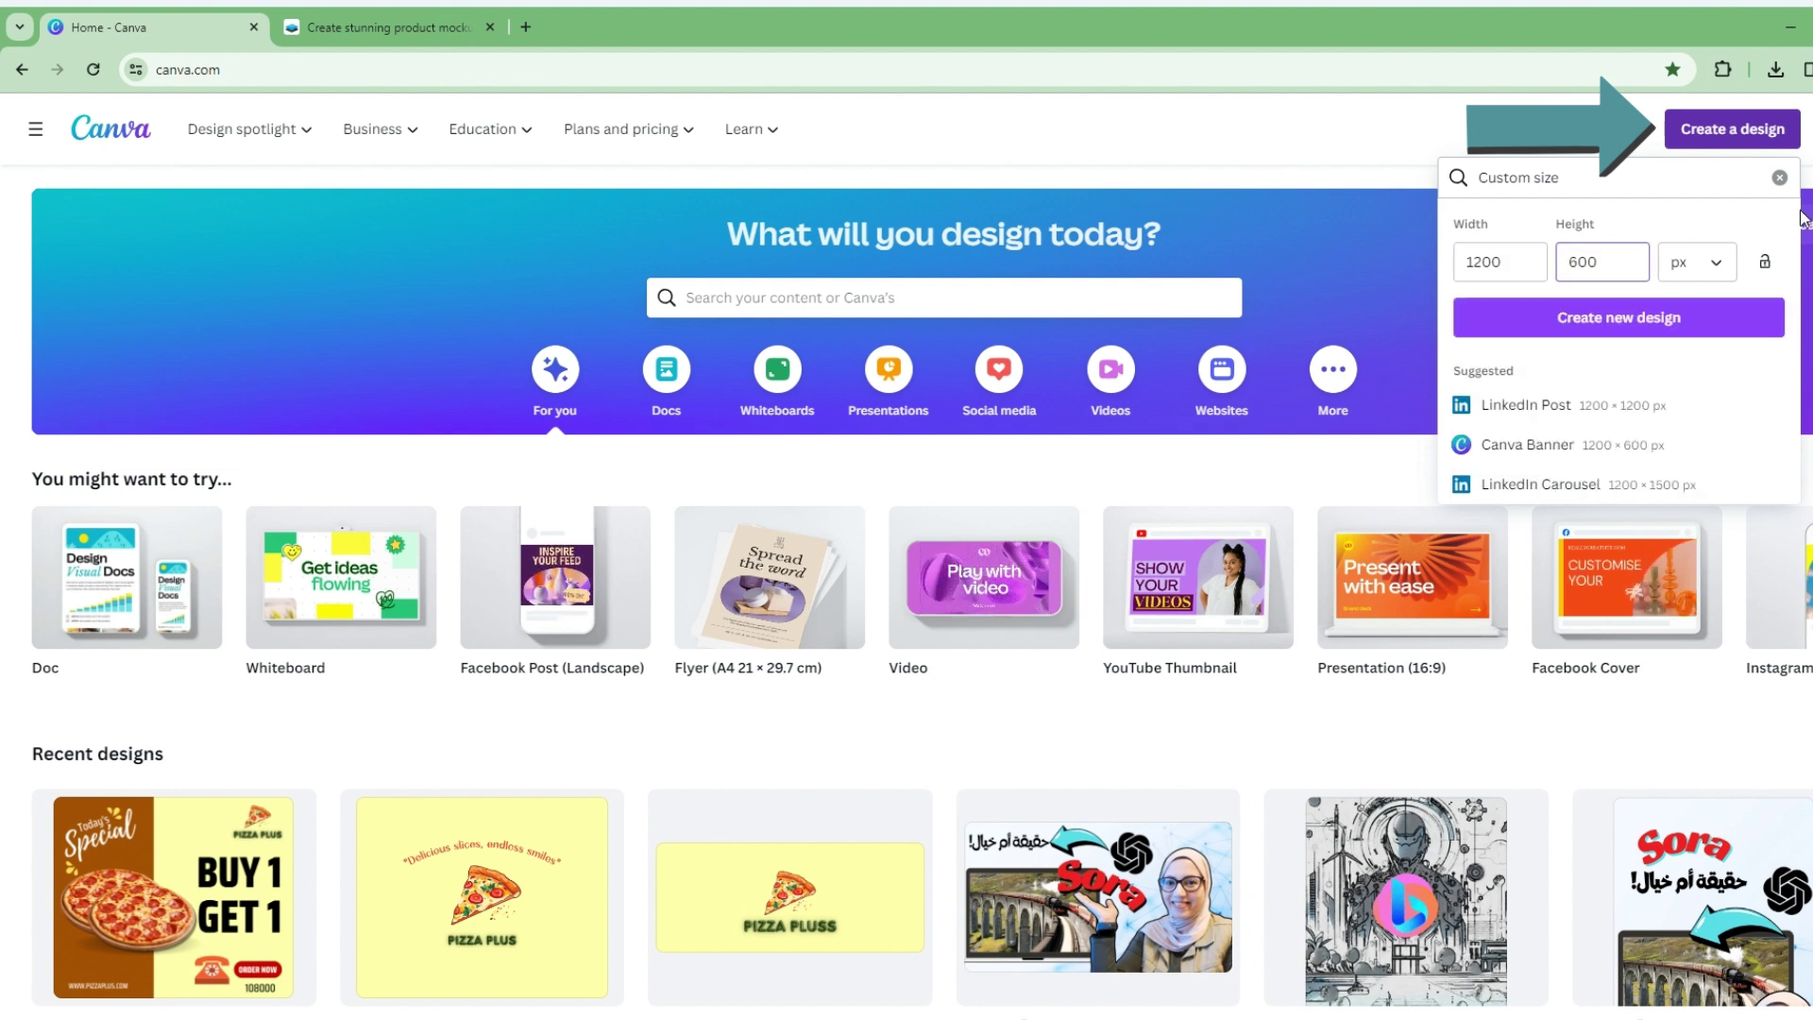
pyautogui.click(1745, 320)
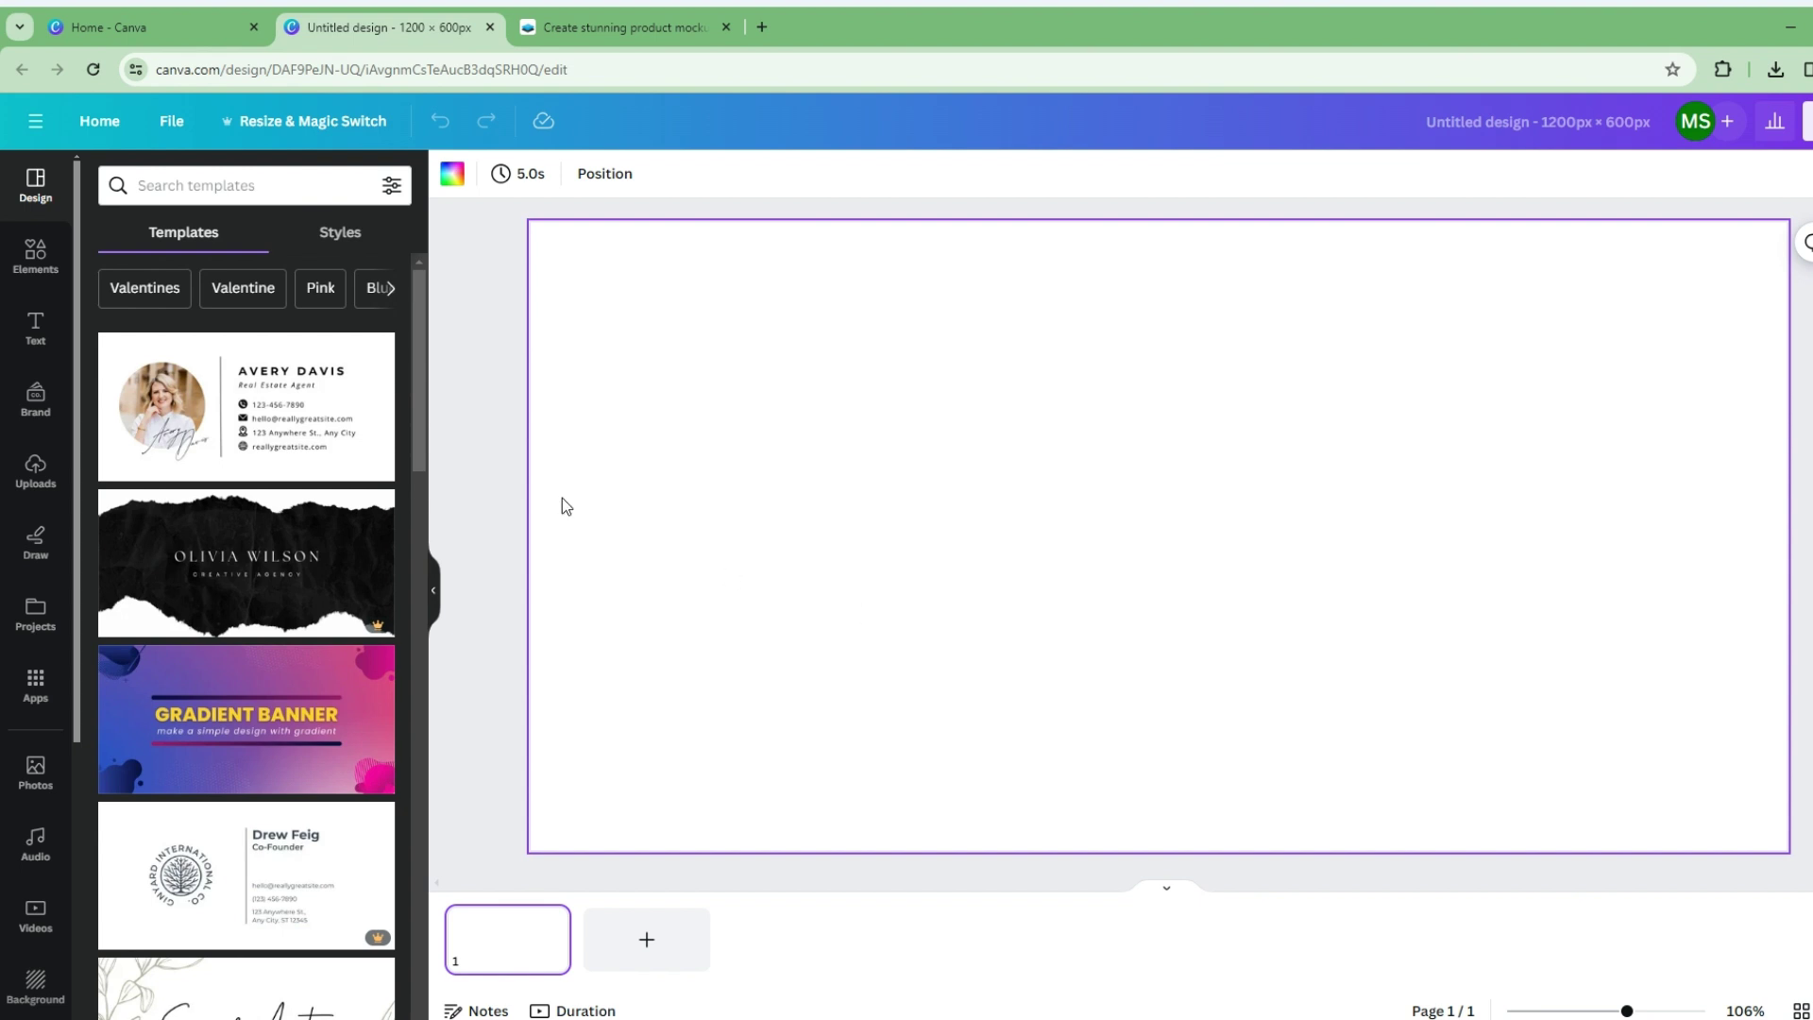
# Search the design elements for "pizza slice" graphics
pyautogui.click(35, 259)
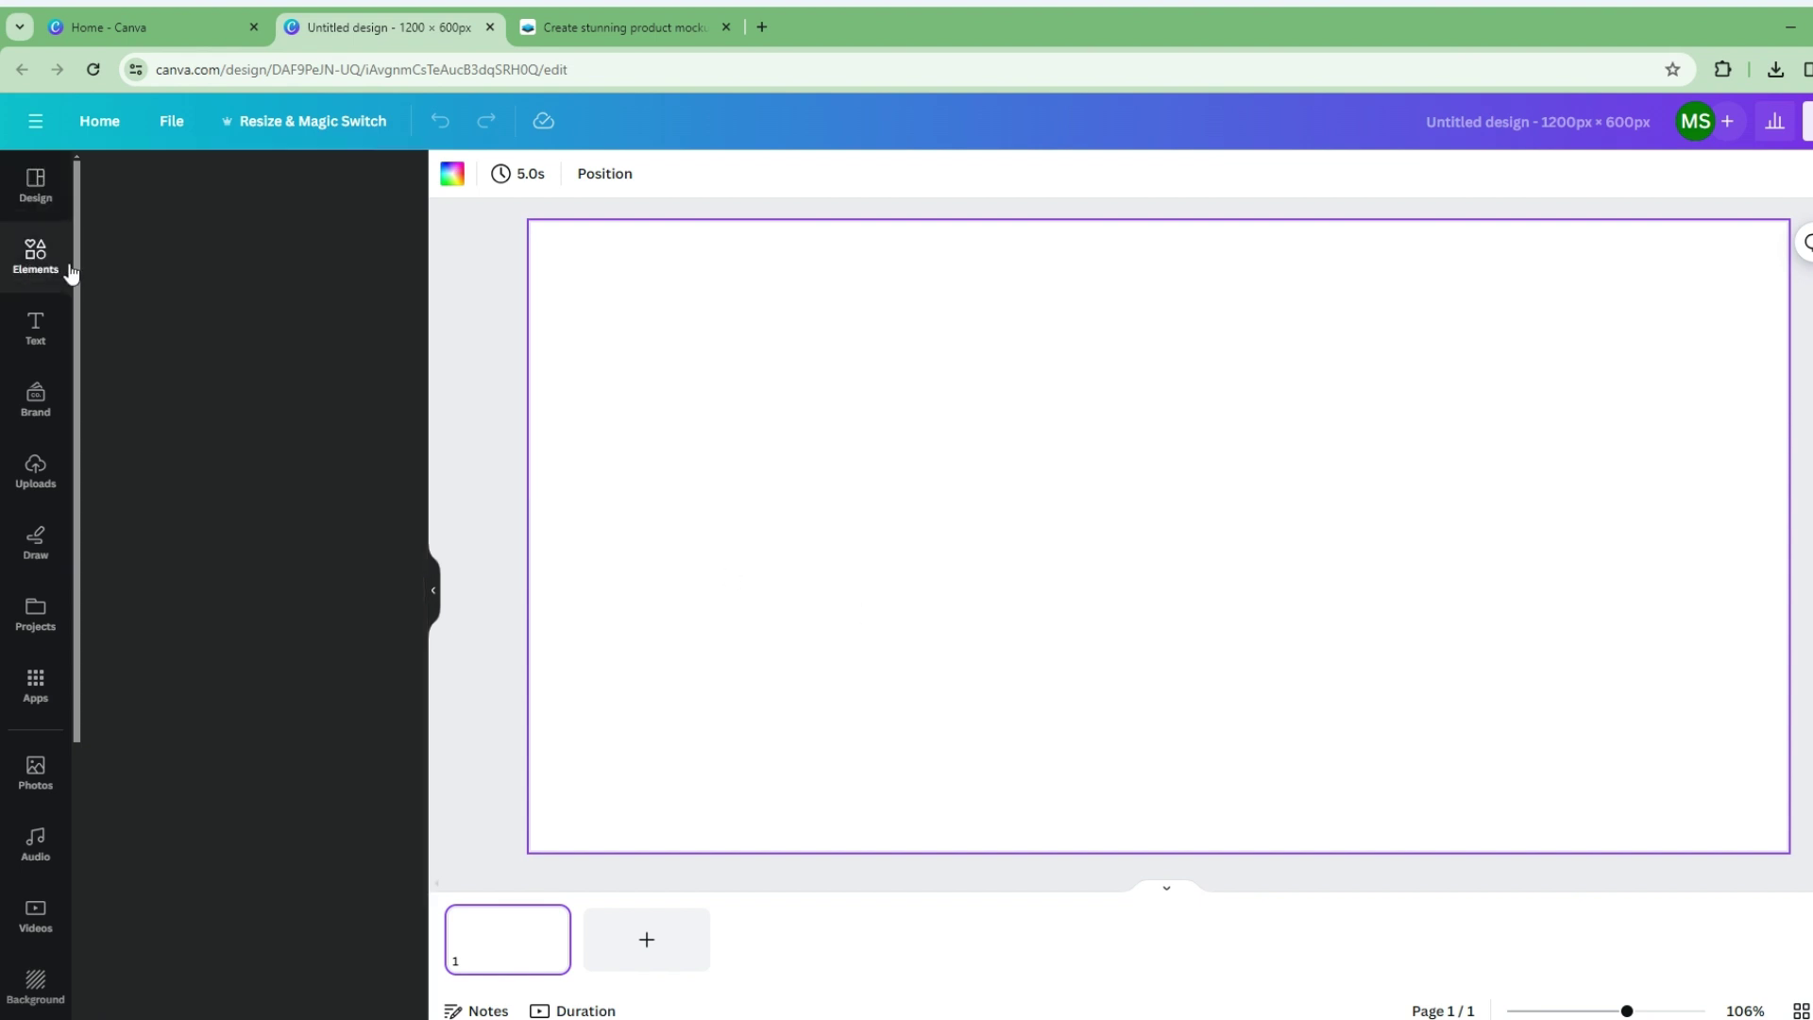
pyautogui.click(271, 185)
pyautogui.write('pizza')
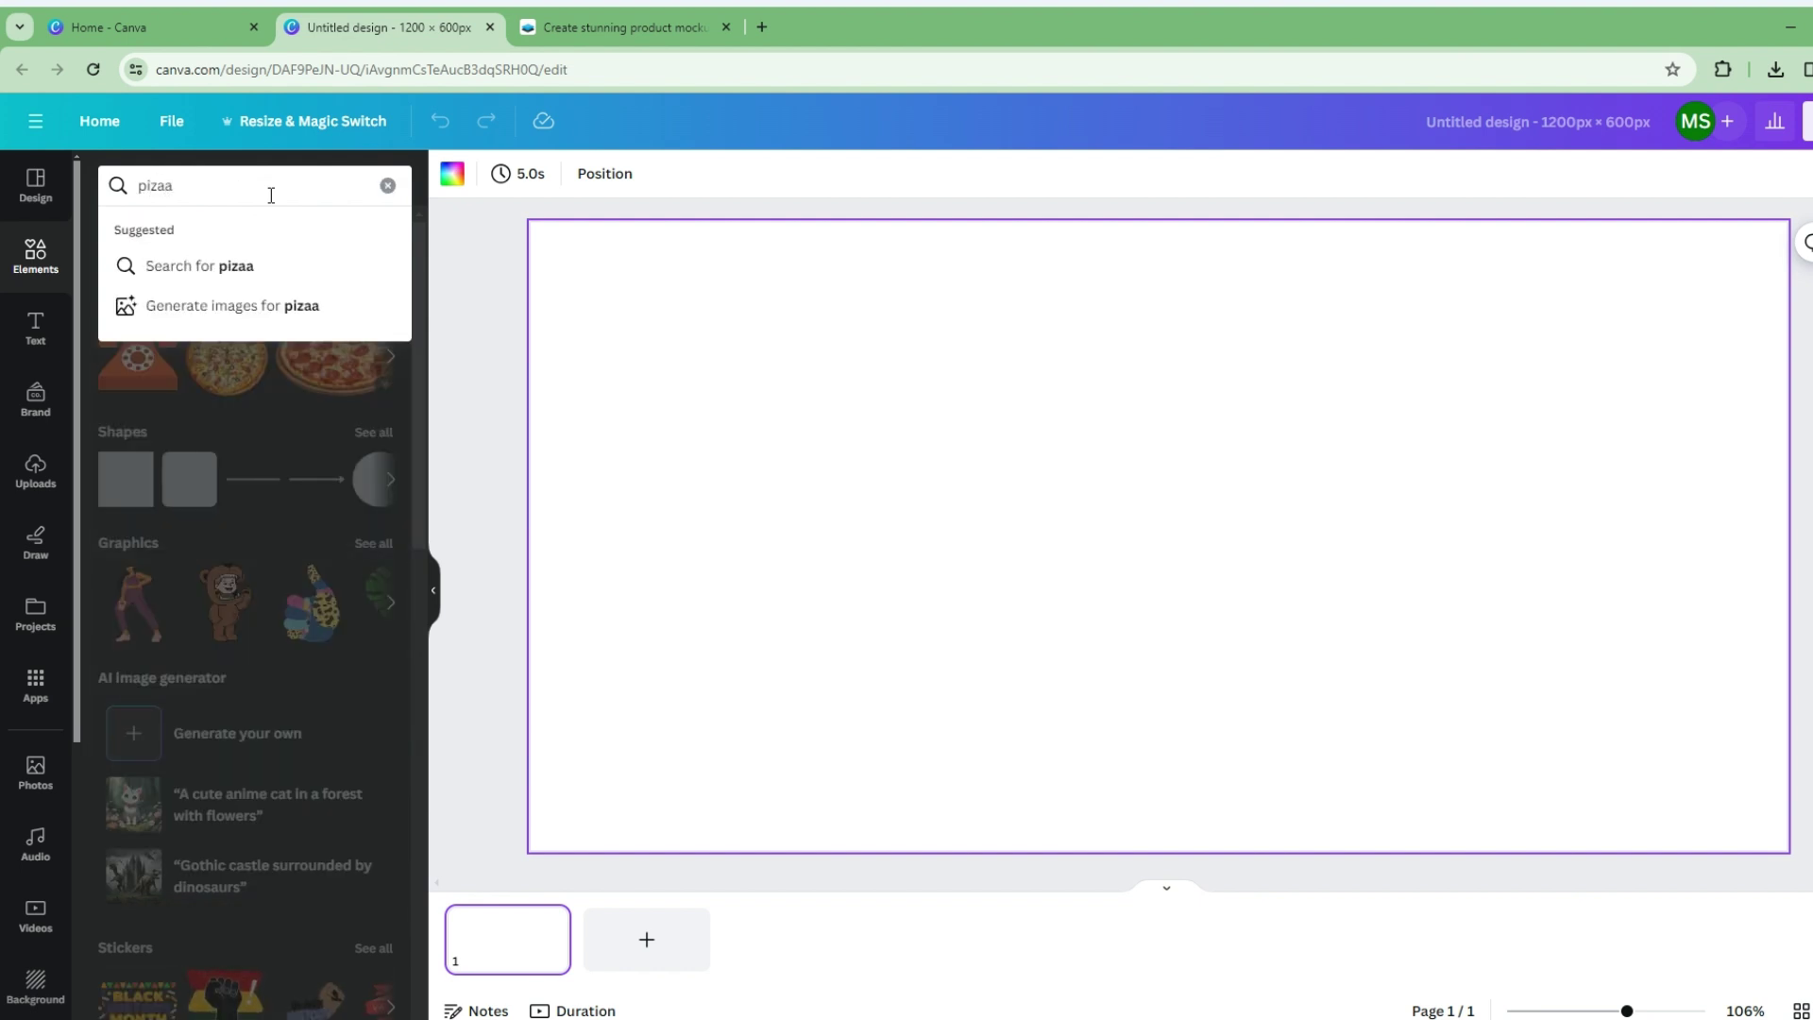
pyautogui.write(' slice')
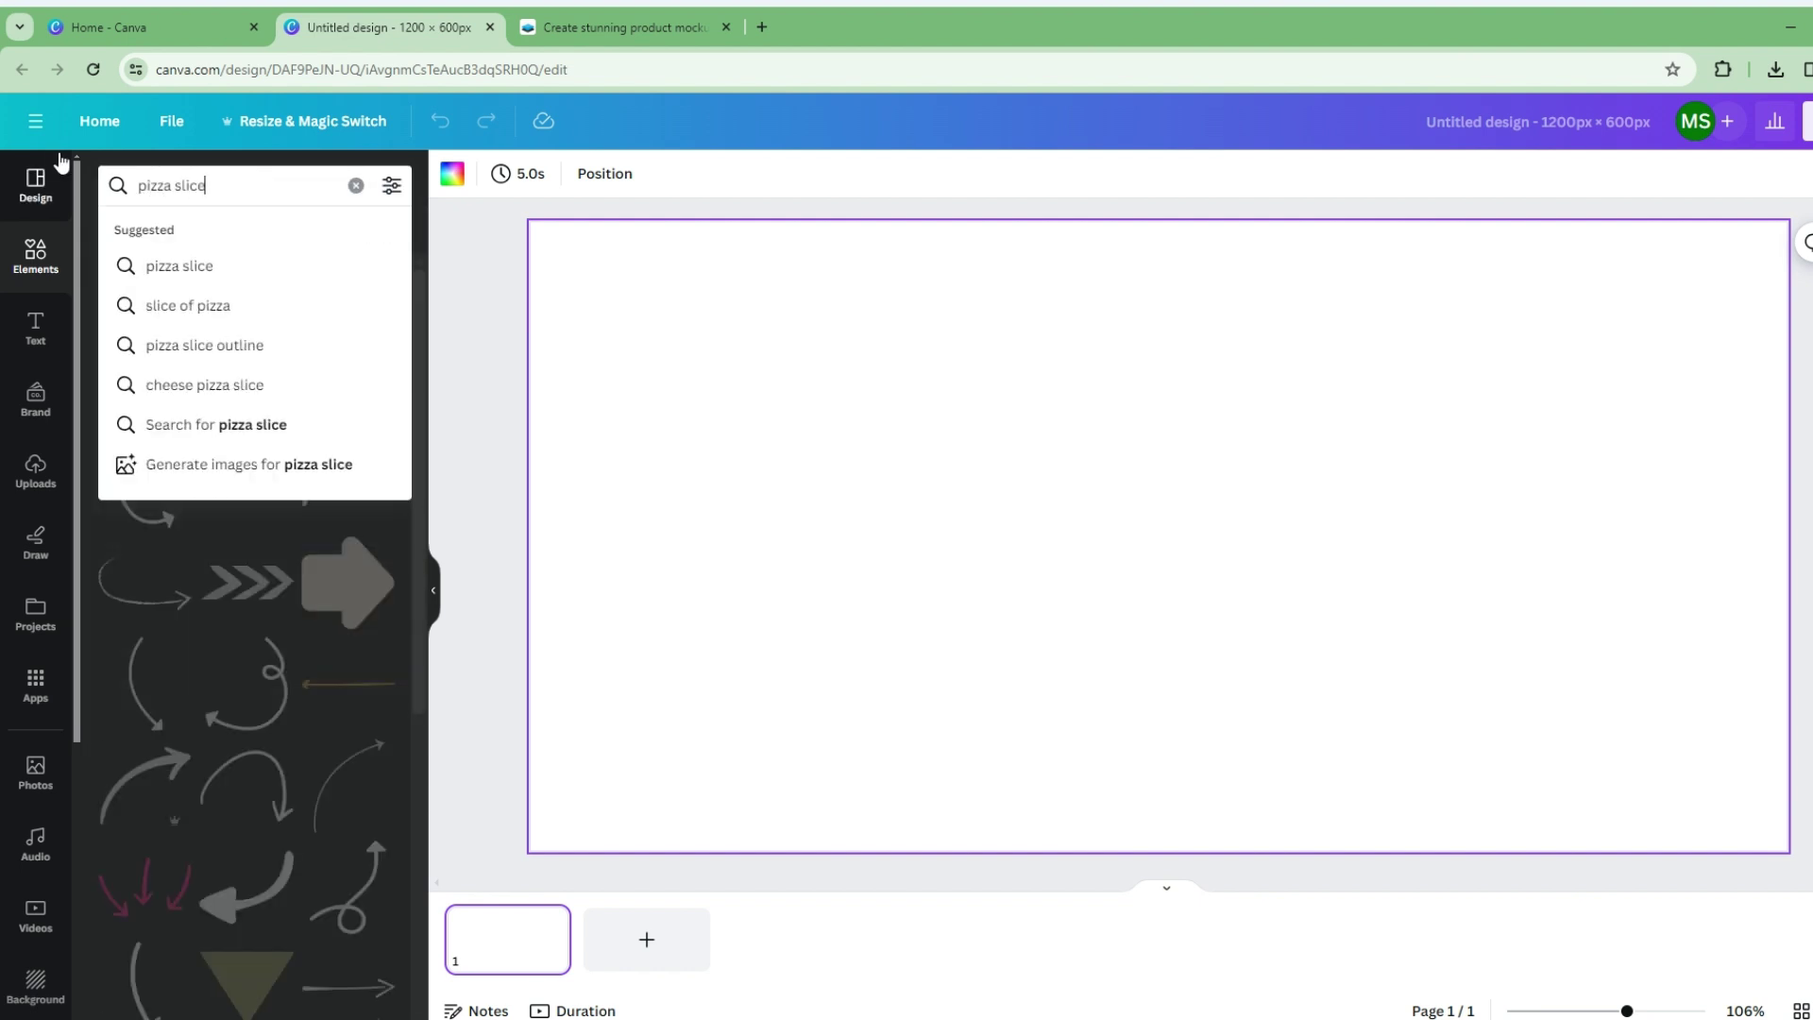
pyautogui.press('Return')
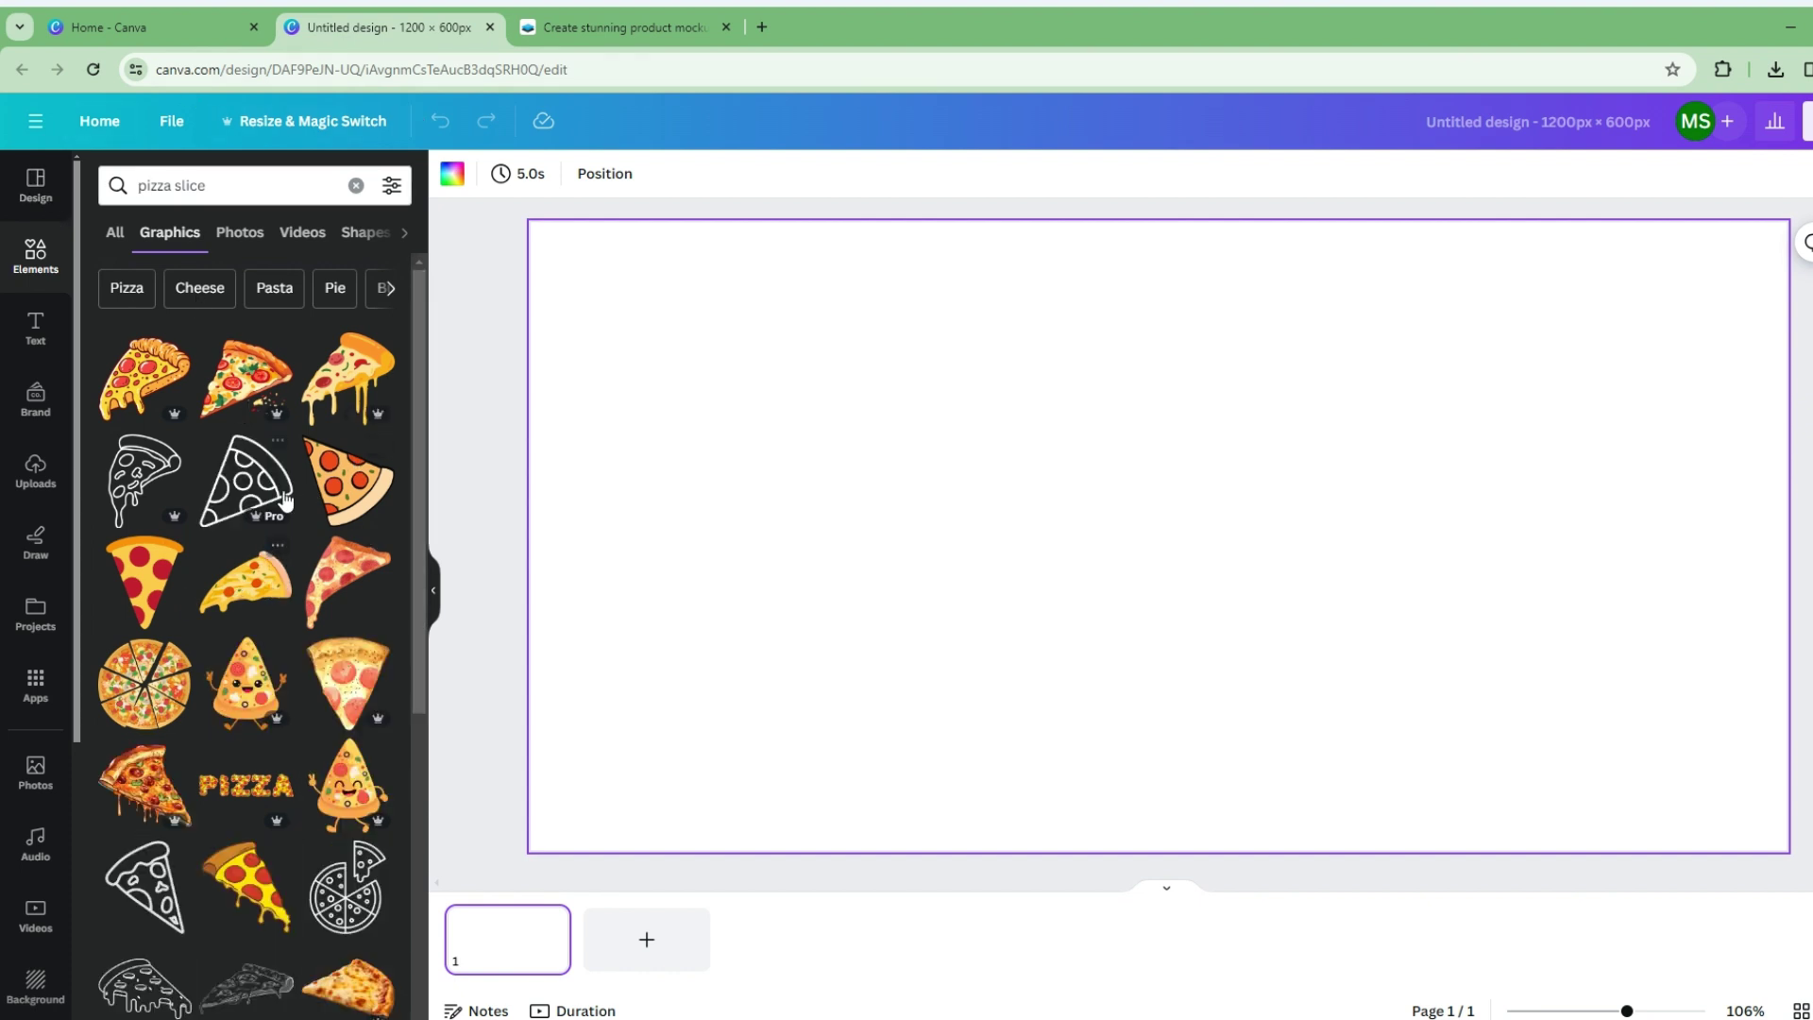
# Add the pizza slice graphic with tomatoes, herbs and scattered crumbs to the page, shrink it and centre it
pyautogui.moveTo(260, 387); pyautogui.dragTo(1083, 417)
pyautogui.moveTo(1323, 358); pyautogui.dragTo(1212, 451)
pyautogui.moveTo(1098, 583); pyautogui.dragTo(1151, 565)
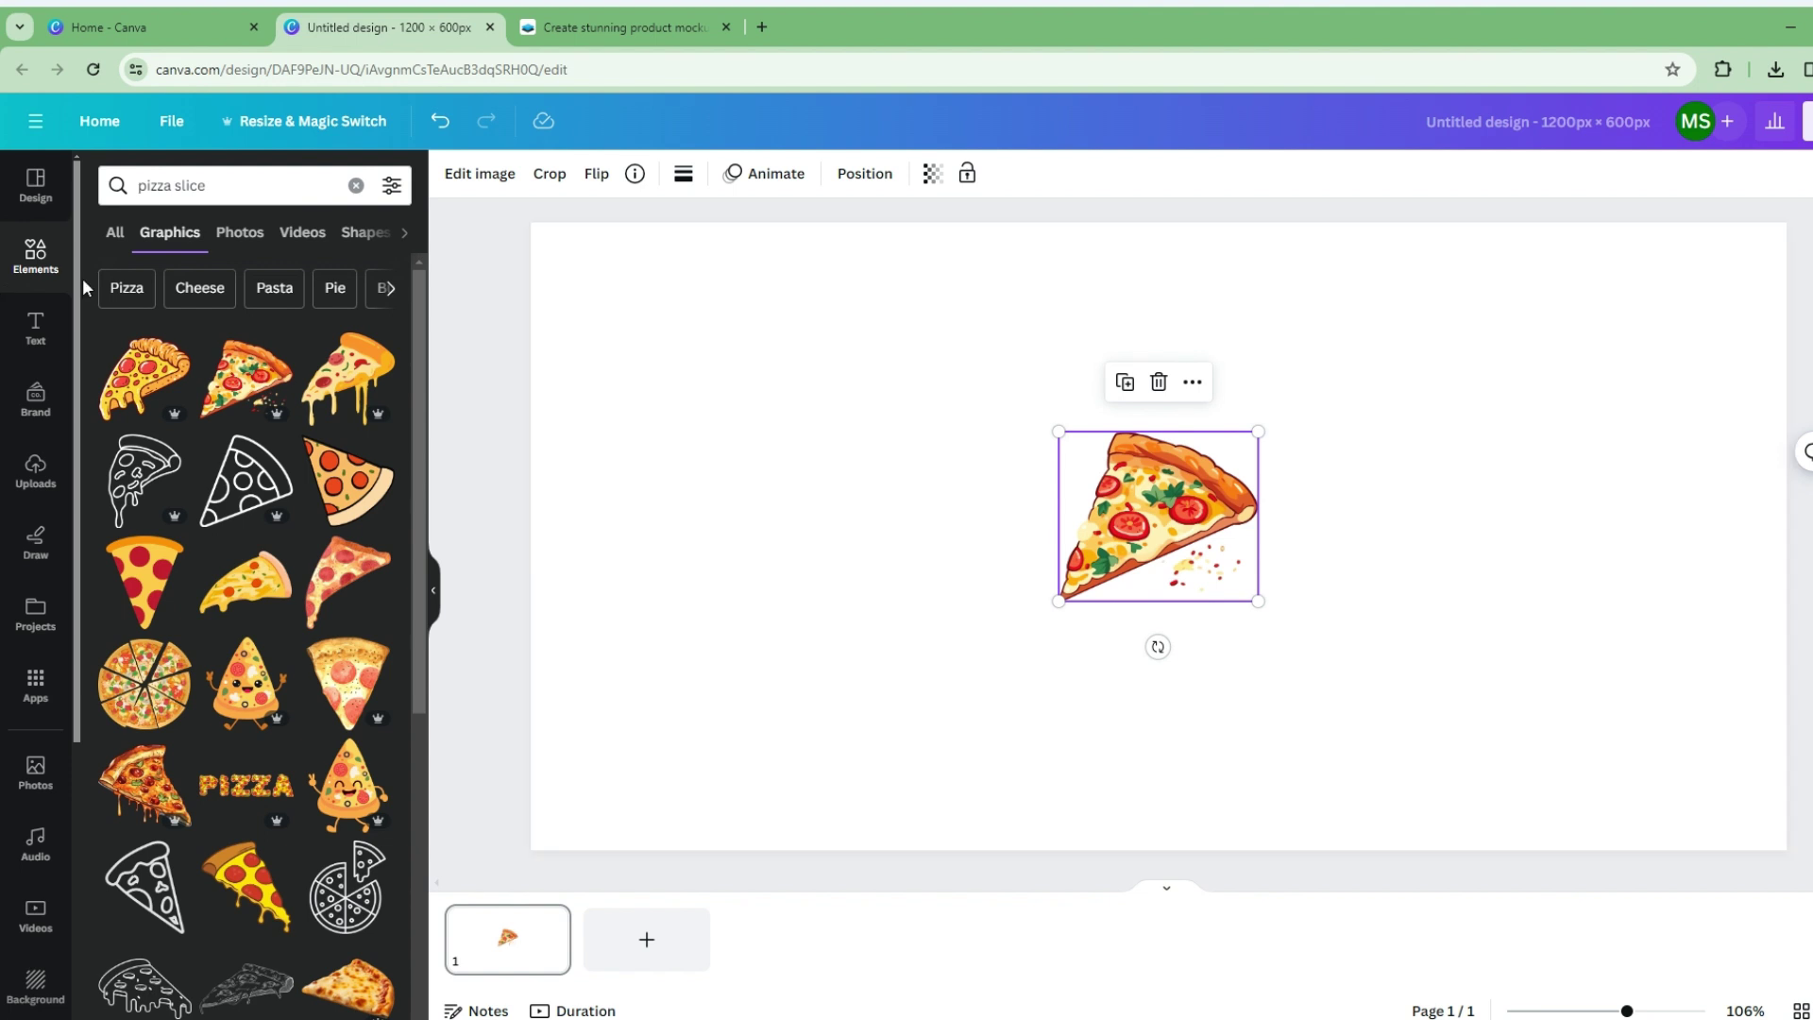
# Browse the ready-made text combinations and add the blue and red "FREE DELIVERY" one to the page
pyautogui.click(40, 342)
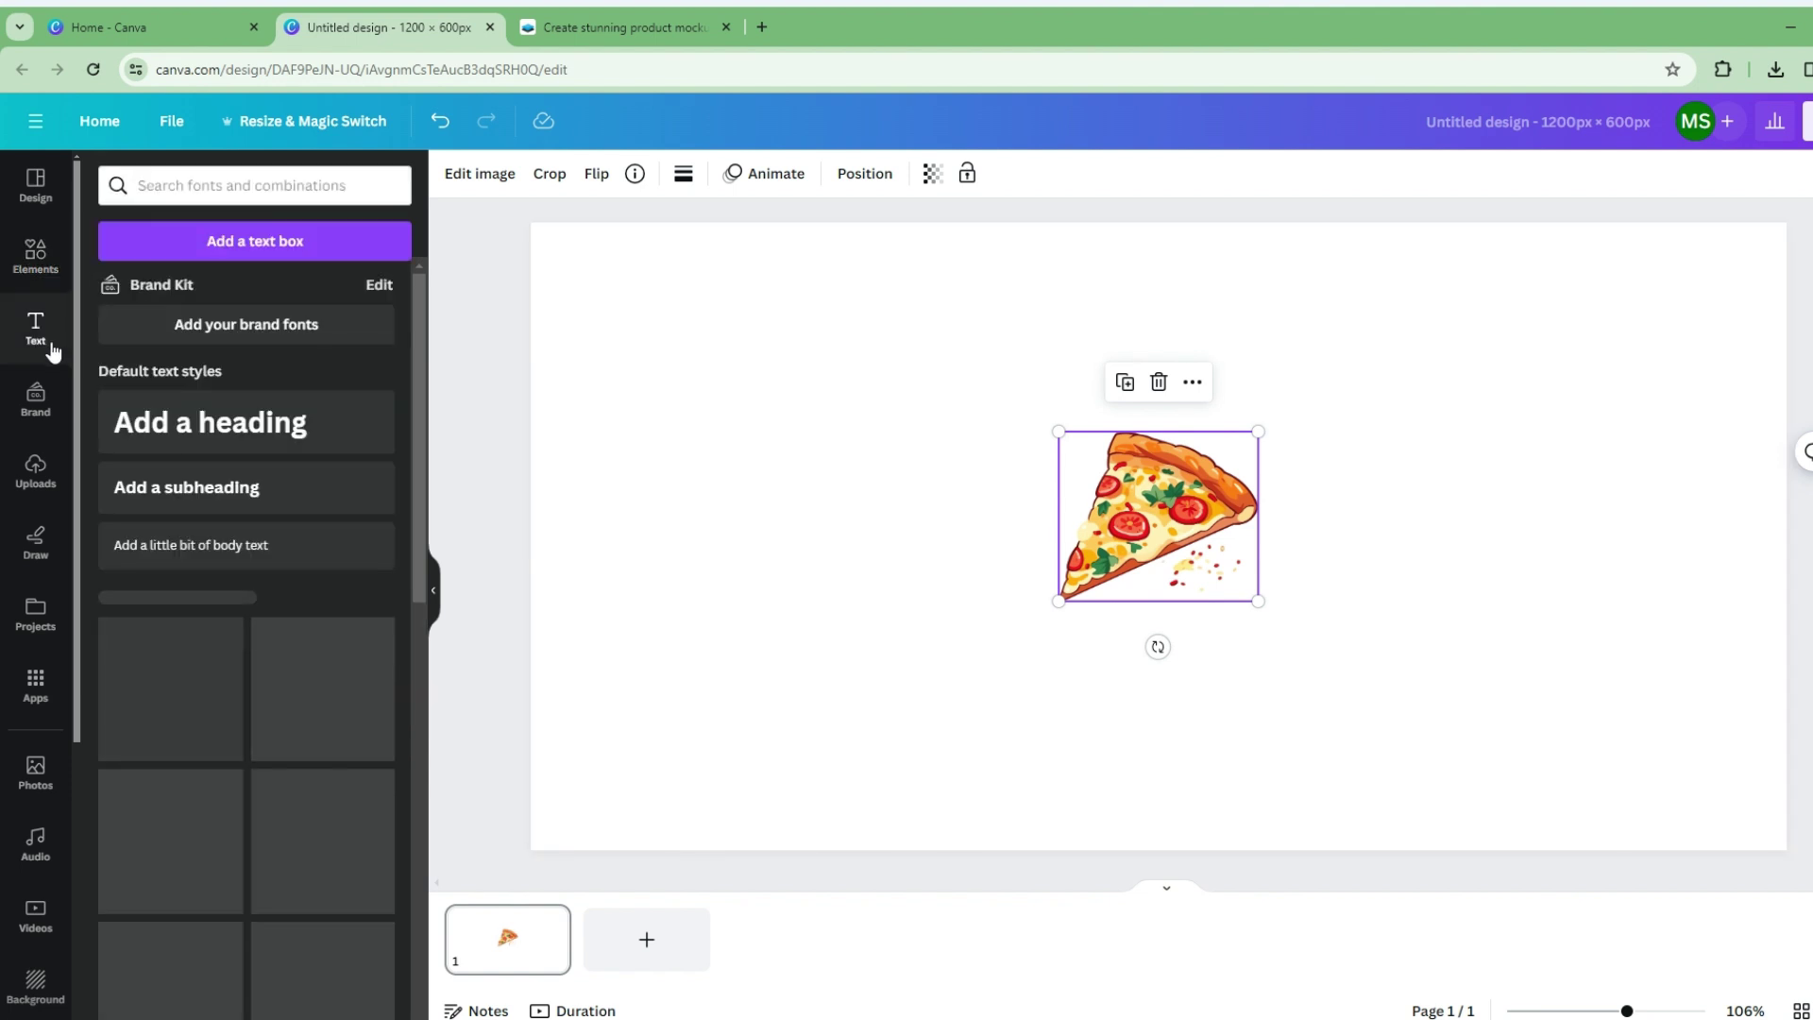
pyautogui.scroll(-4, 321, 661)
pyautogui.scroll(-7, 328, 715)
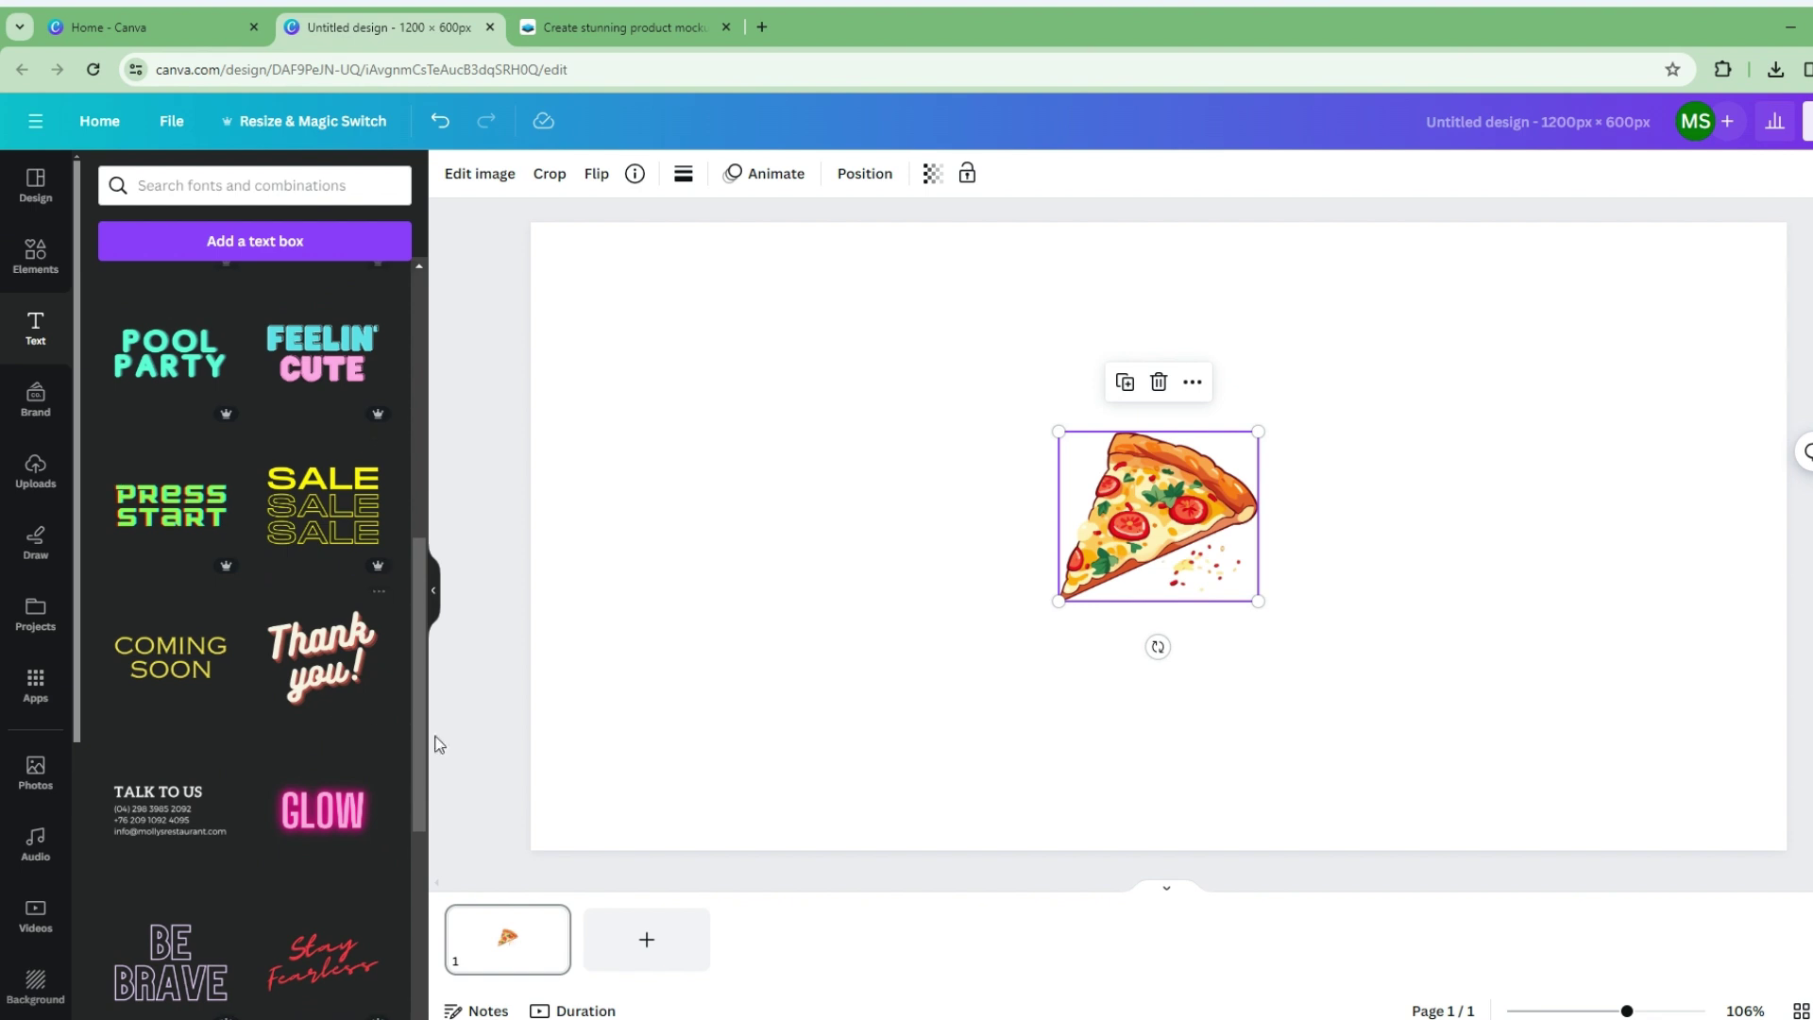
pyautogui.scroll(1, 309, 651)
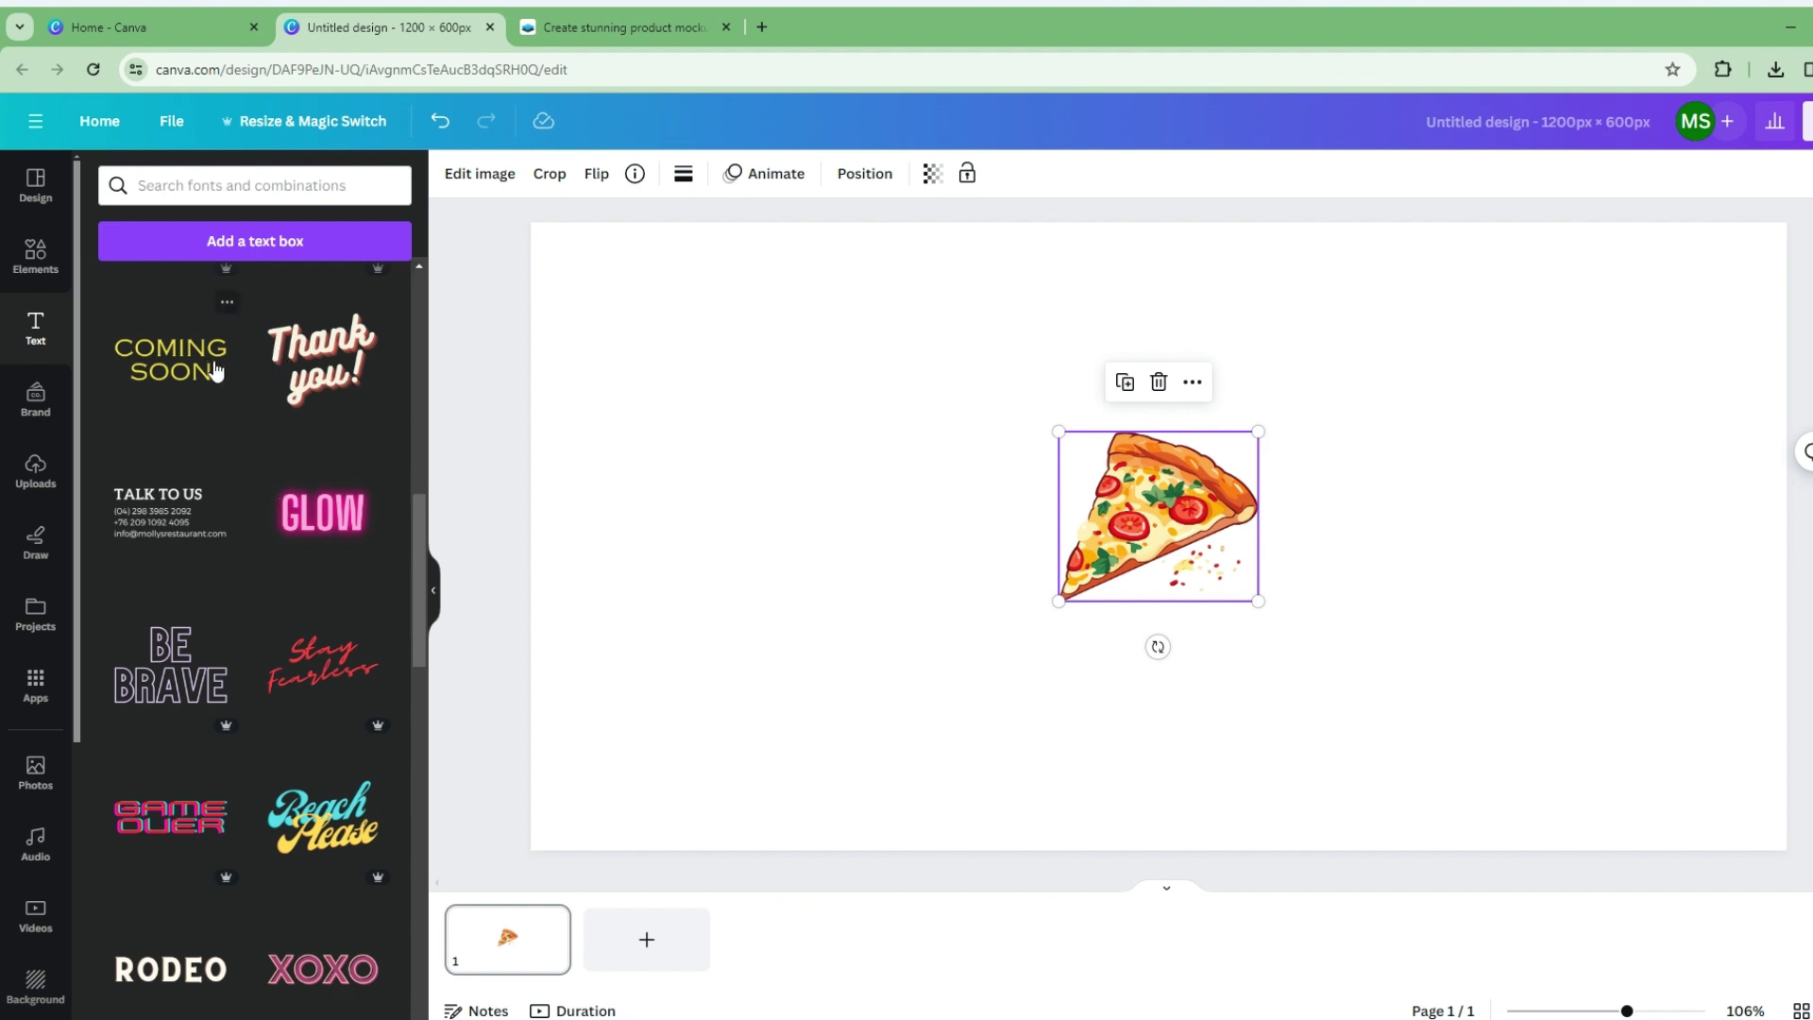
pyautogui.scroll(-2, 283, 661)
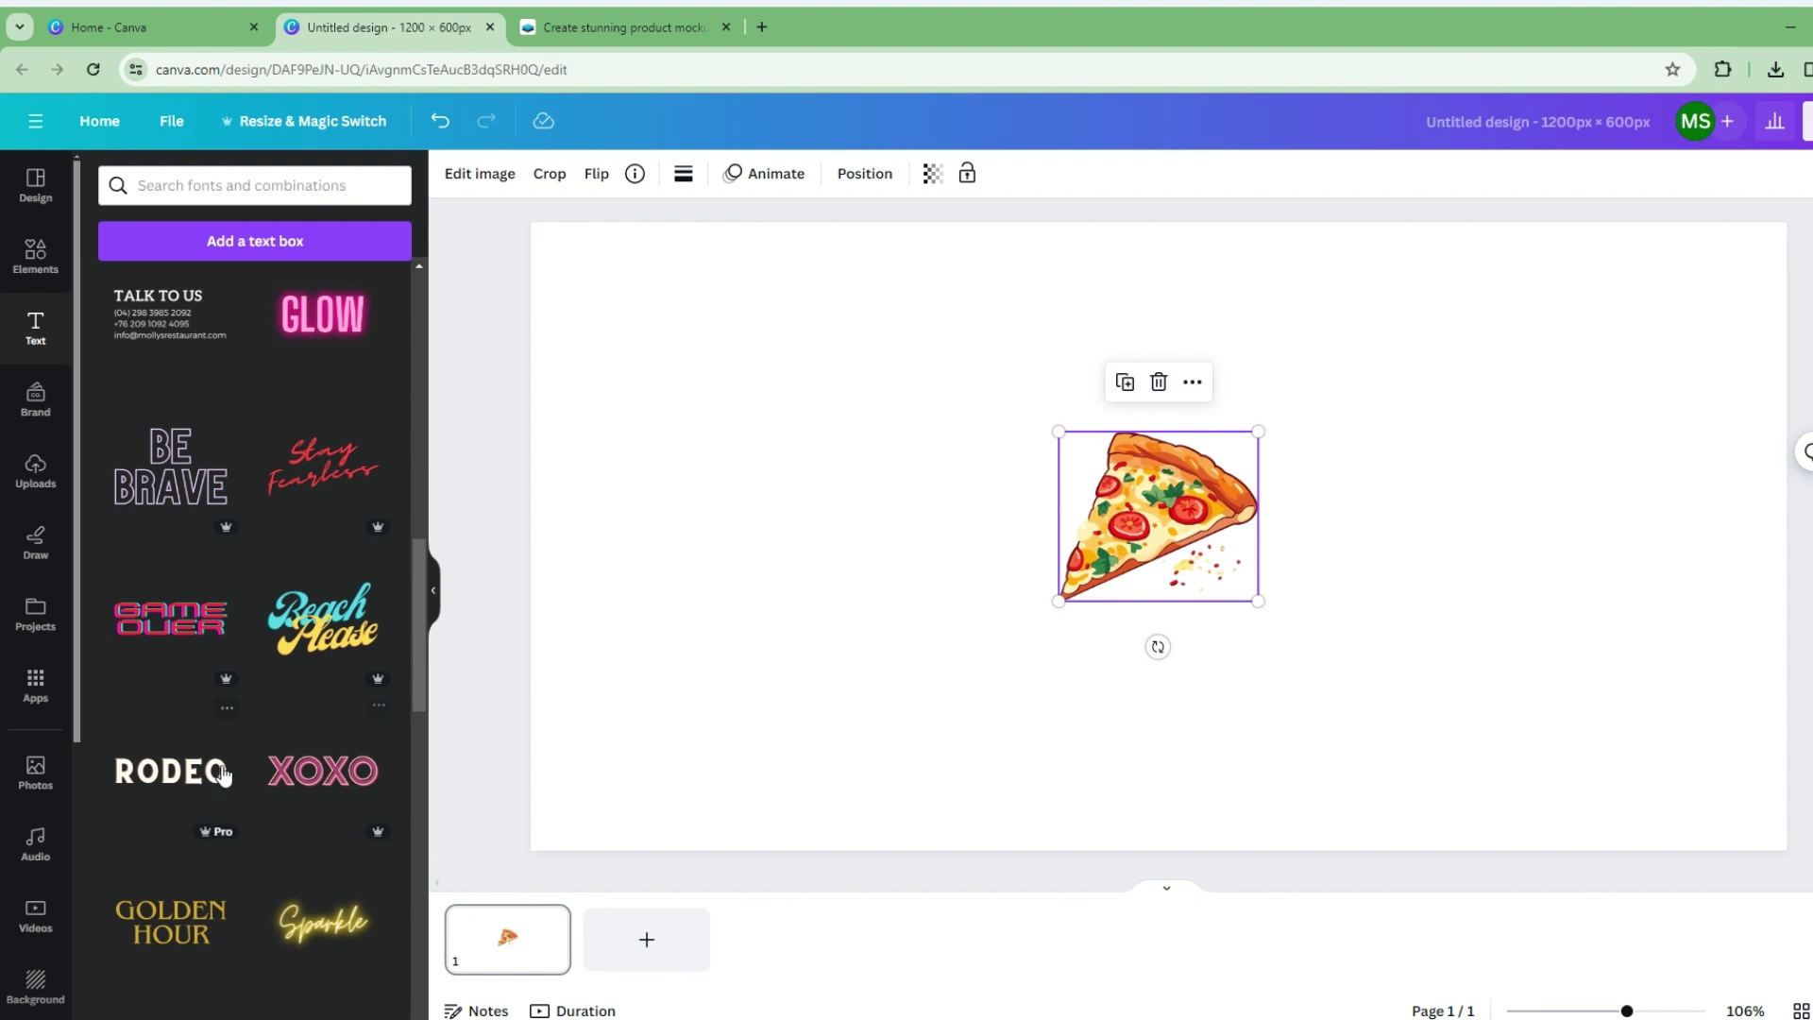
pyautogui.scroll(-5, 284, 831)
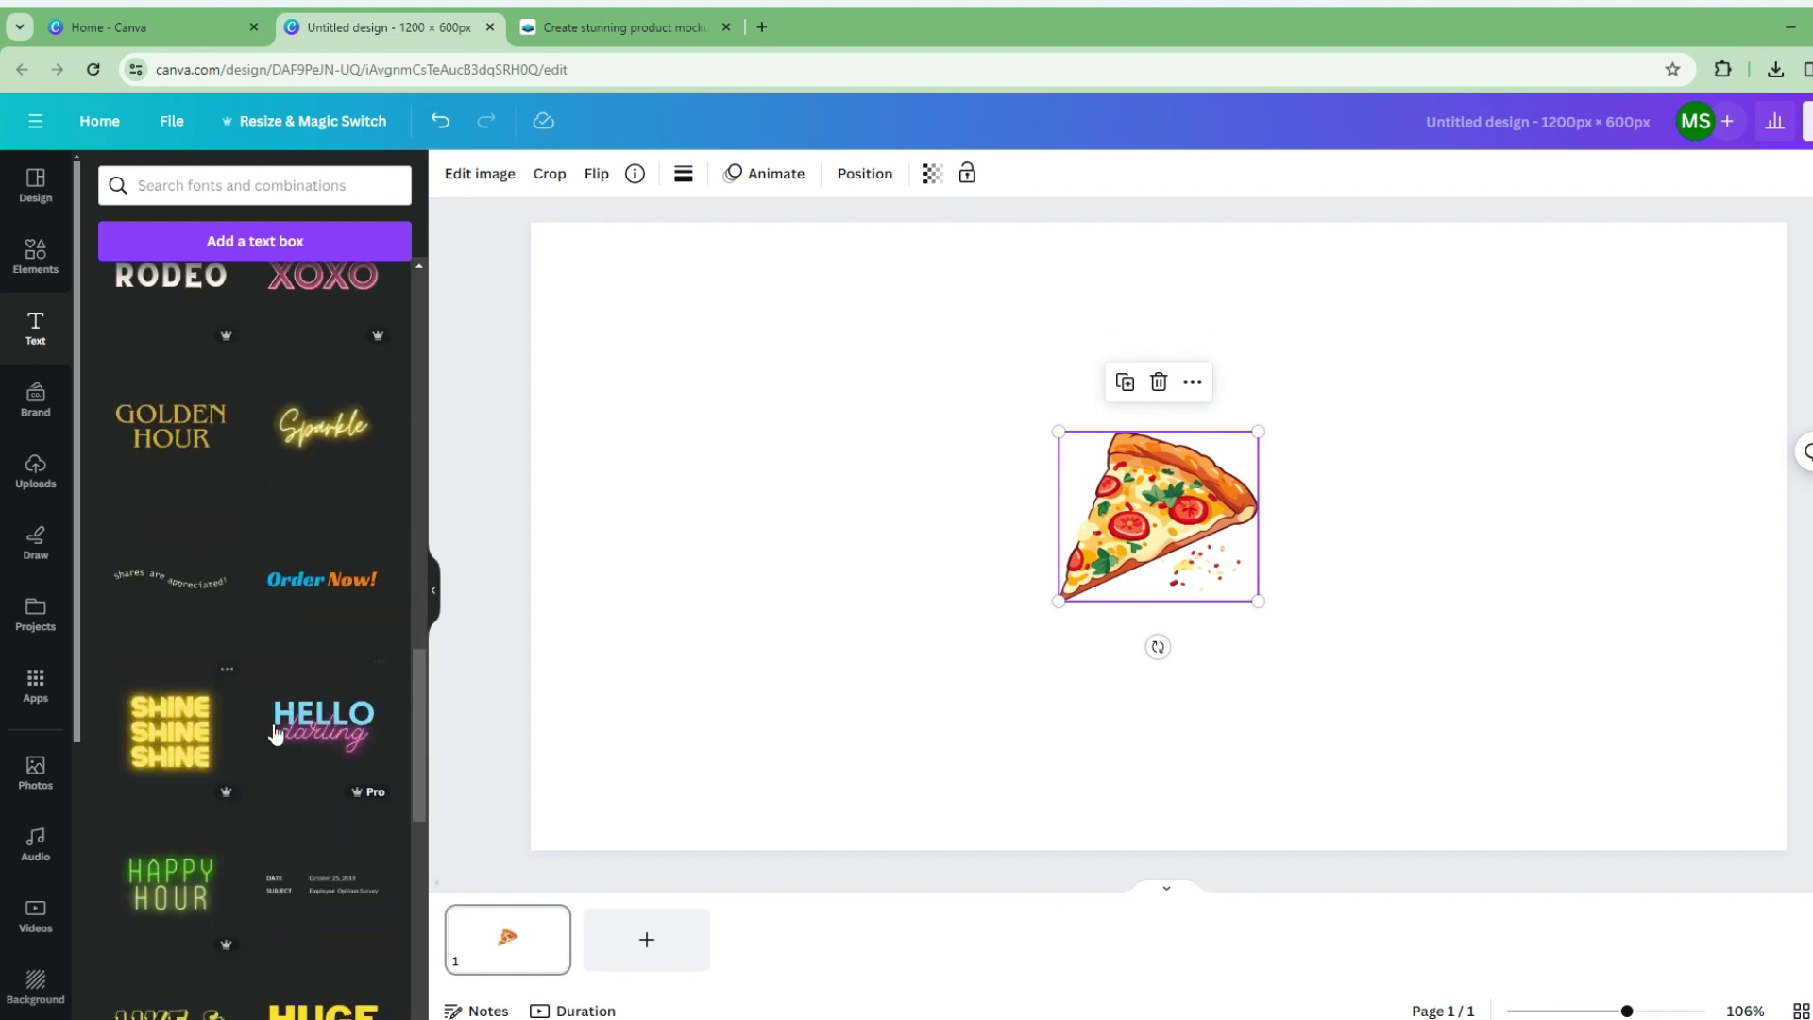
pyautogui.scroll(-3, 319, 823)
pyautogui.scroll(-3, 283, 821)
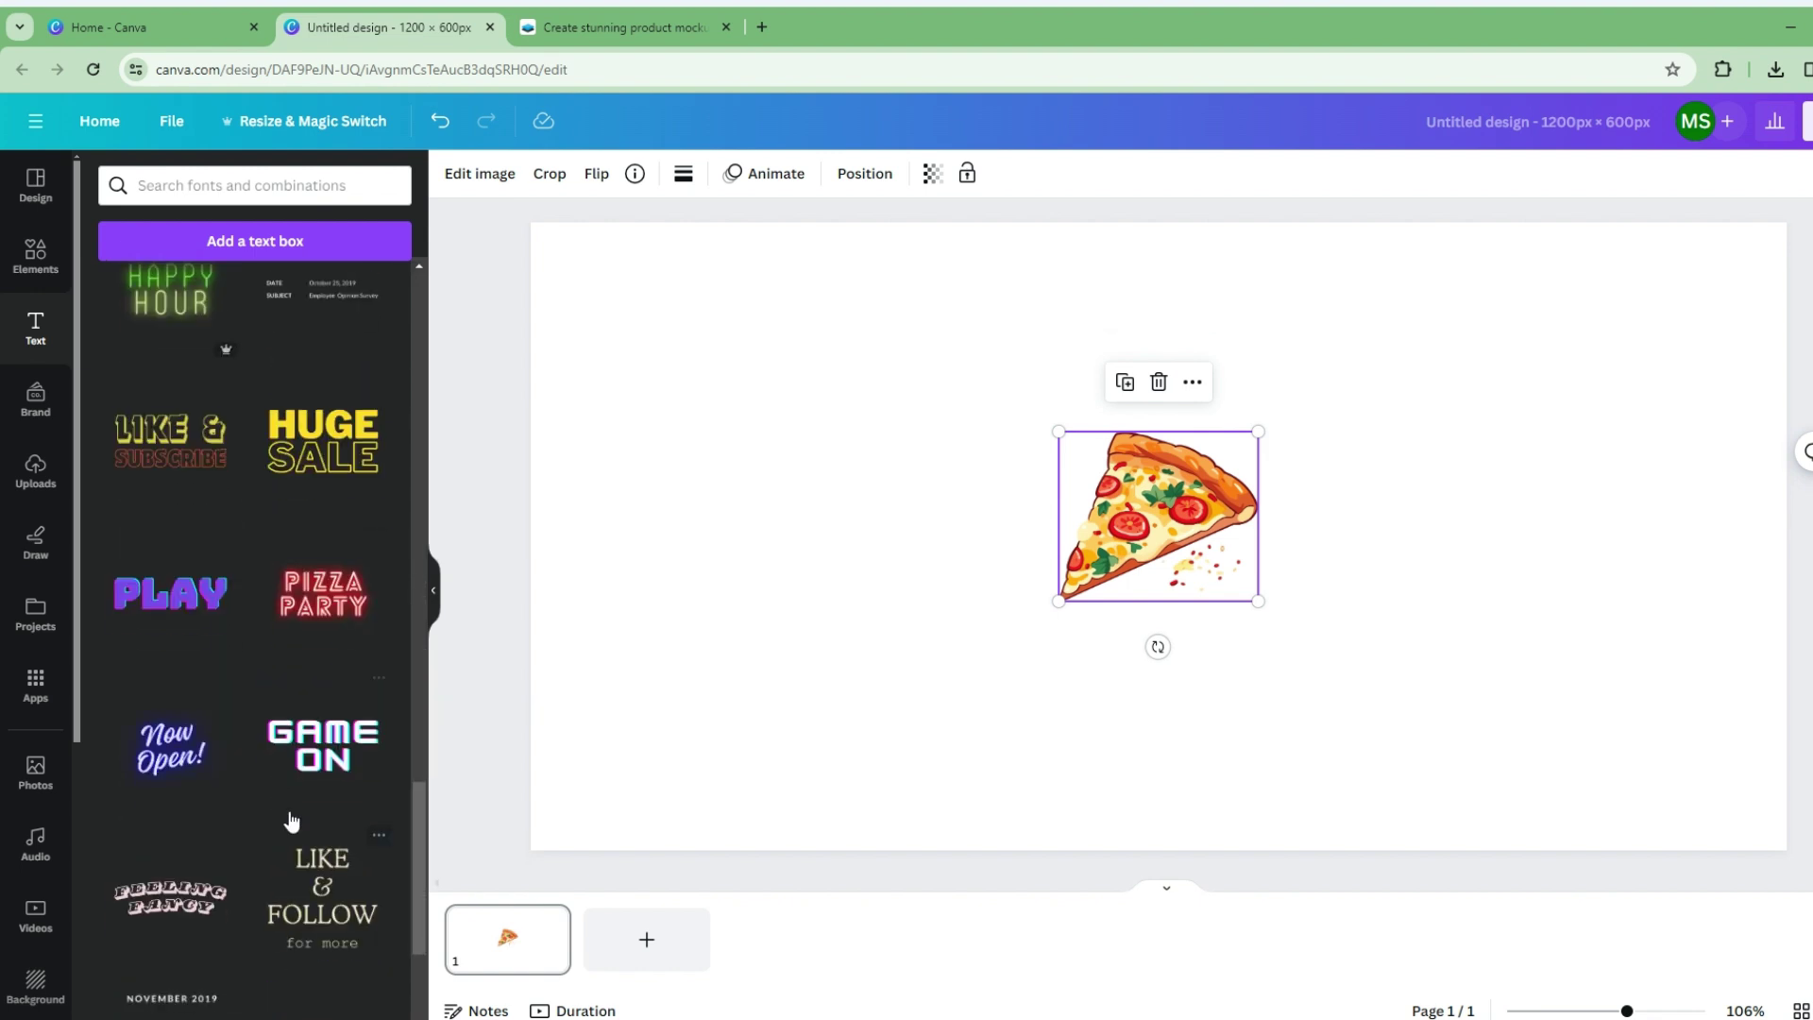
pyautogui.scroll(-3, 321, 845)
pyautogui.scroll(-6, 310, 850)
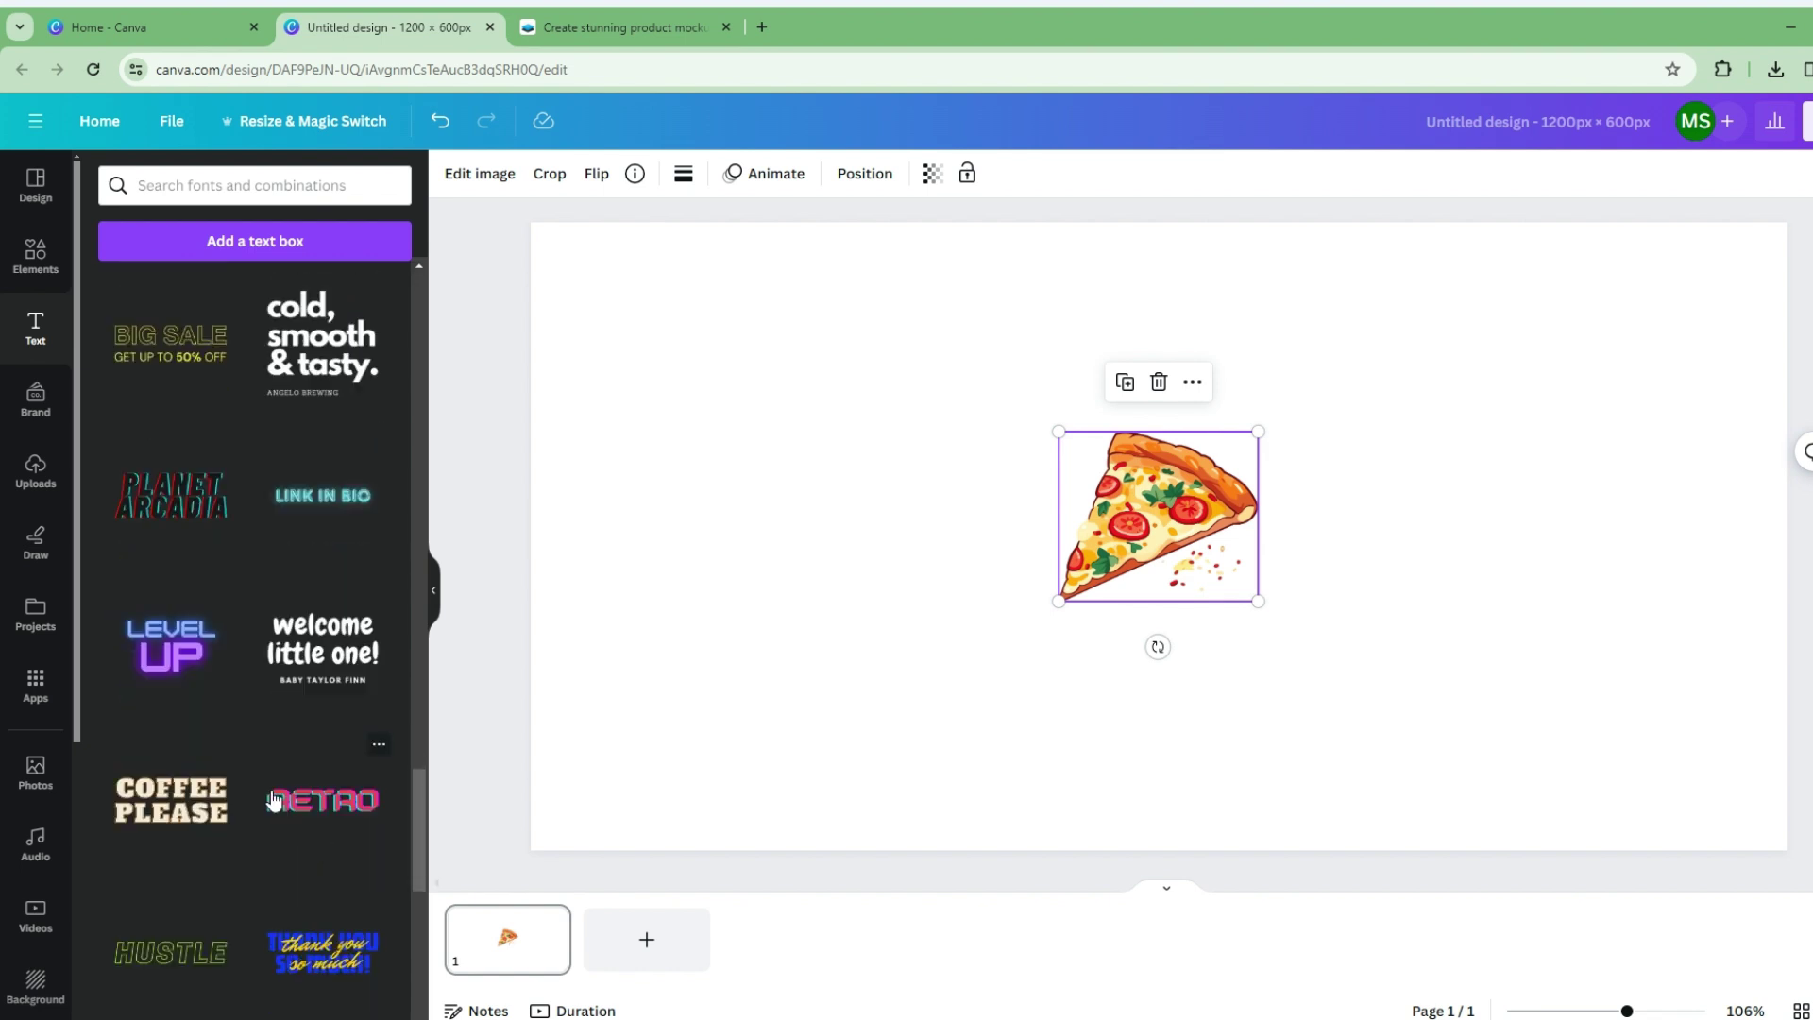
pyautogui.scroll(-2, 276, 770)
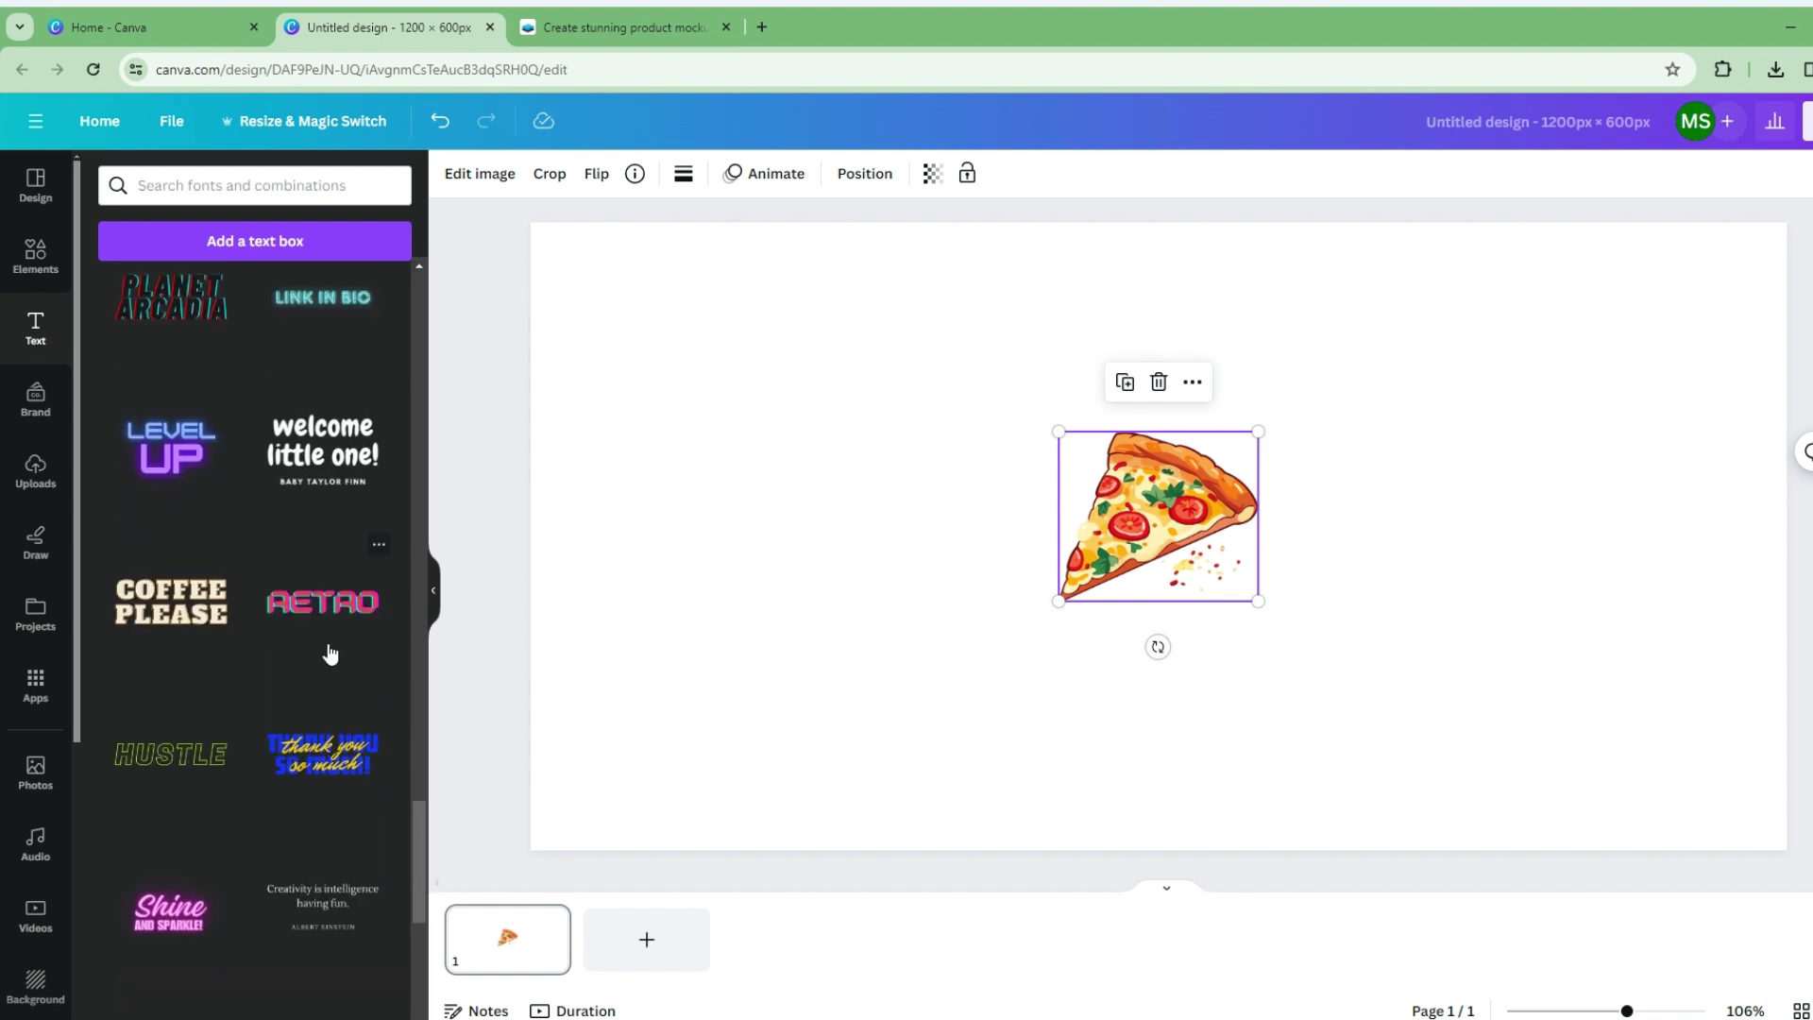
pyautogui.scroll(-3, 284, 699)
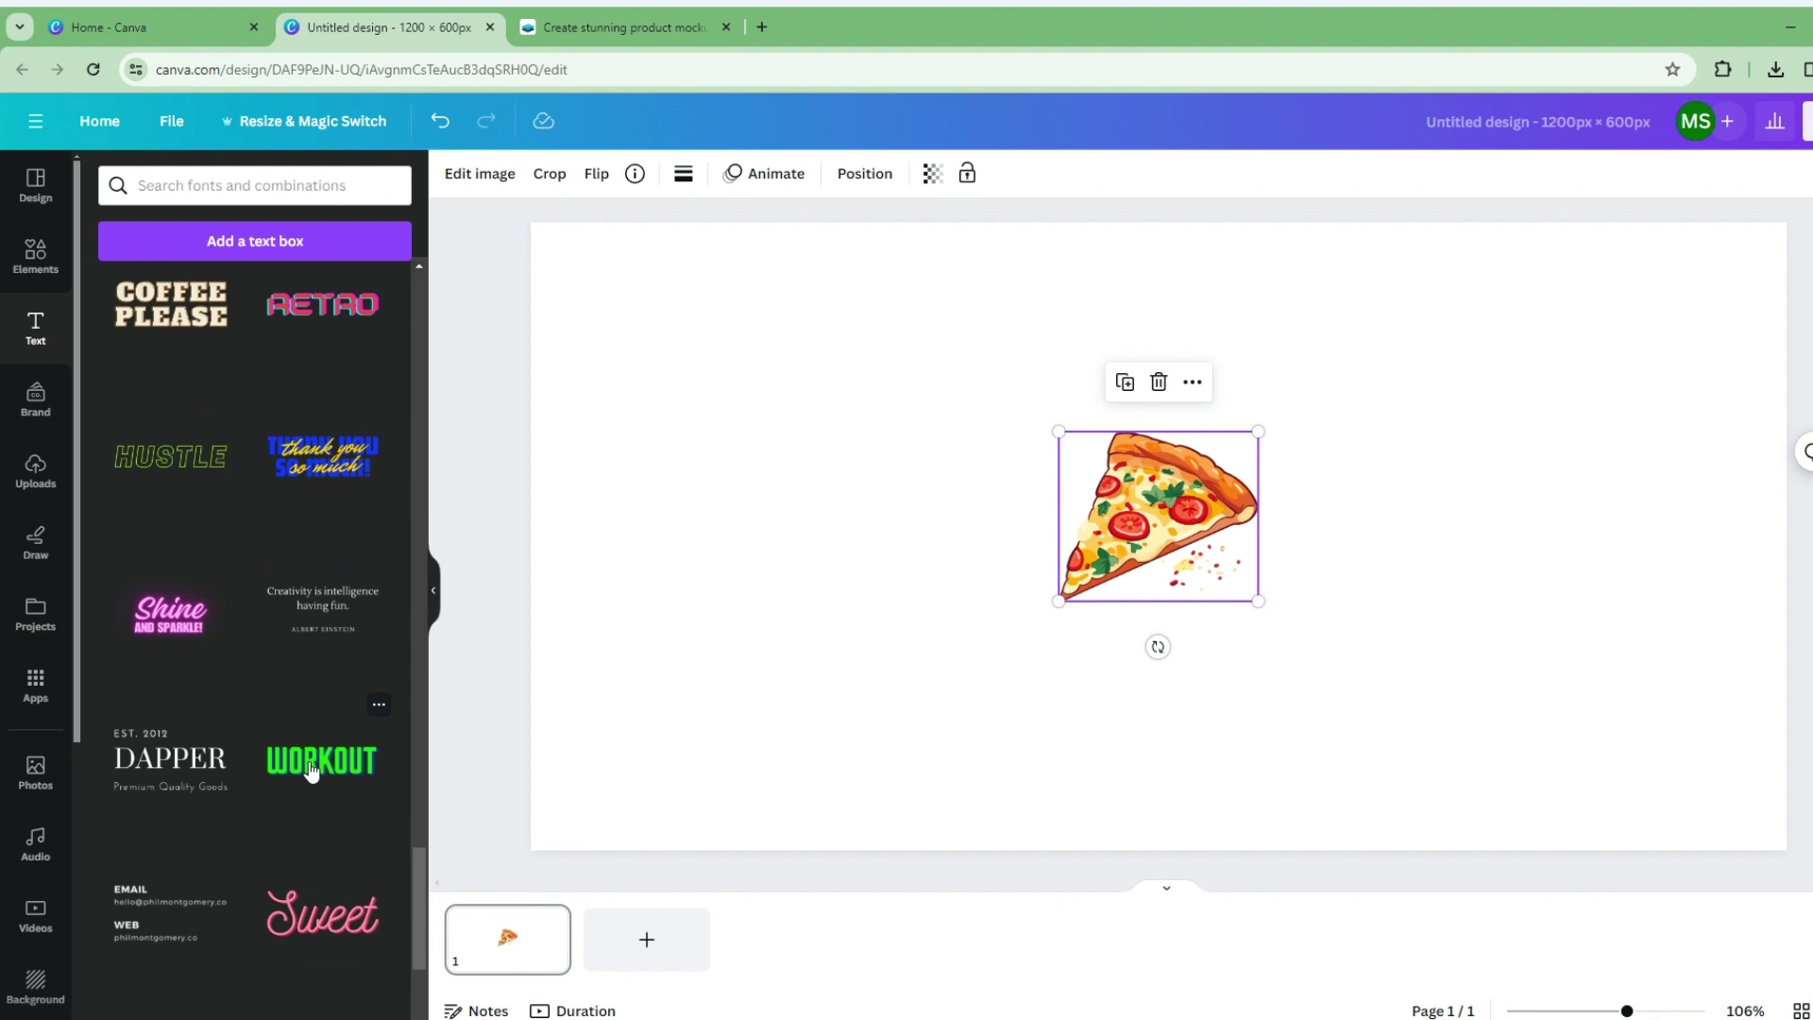
pyautogui.scroll(-10, 321, 812)
pyautogui.moveTo(1117, 678); pyautogui.dragTo(1349, 557)
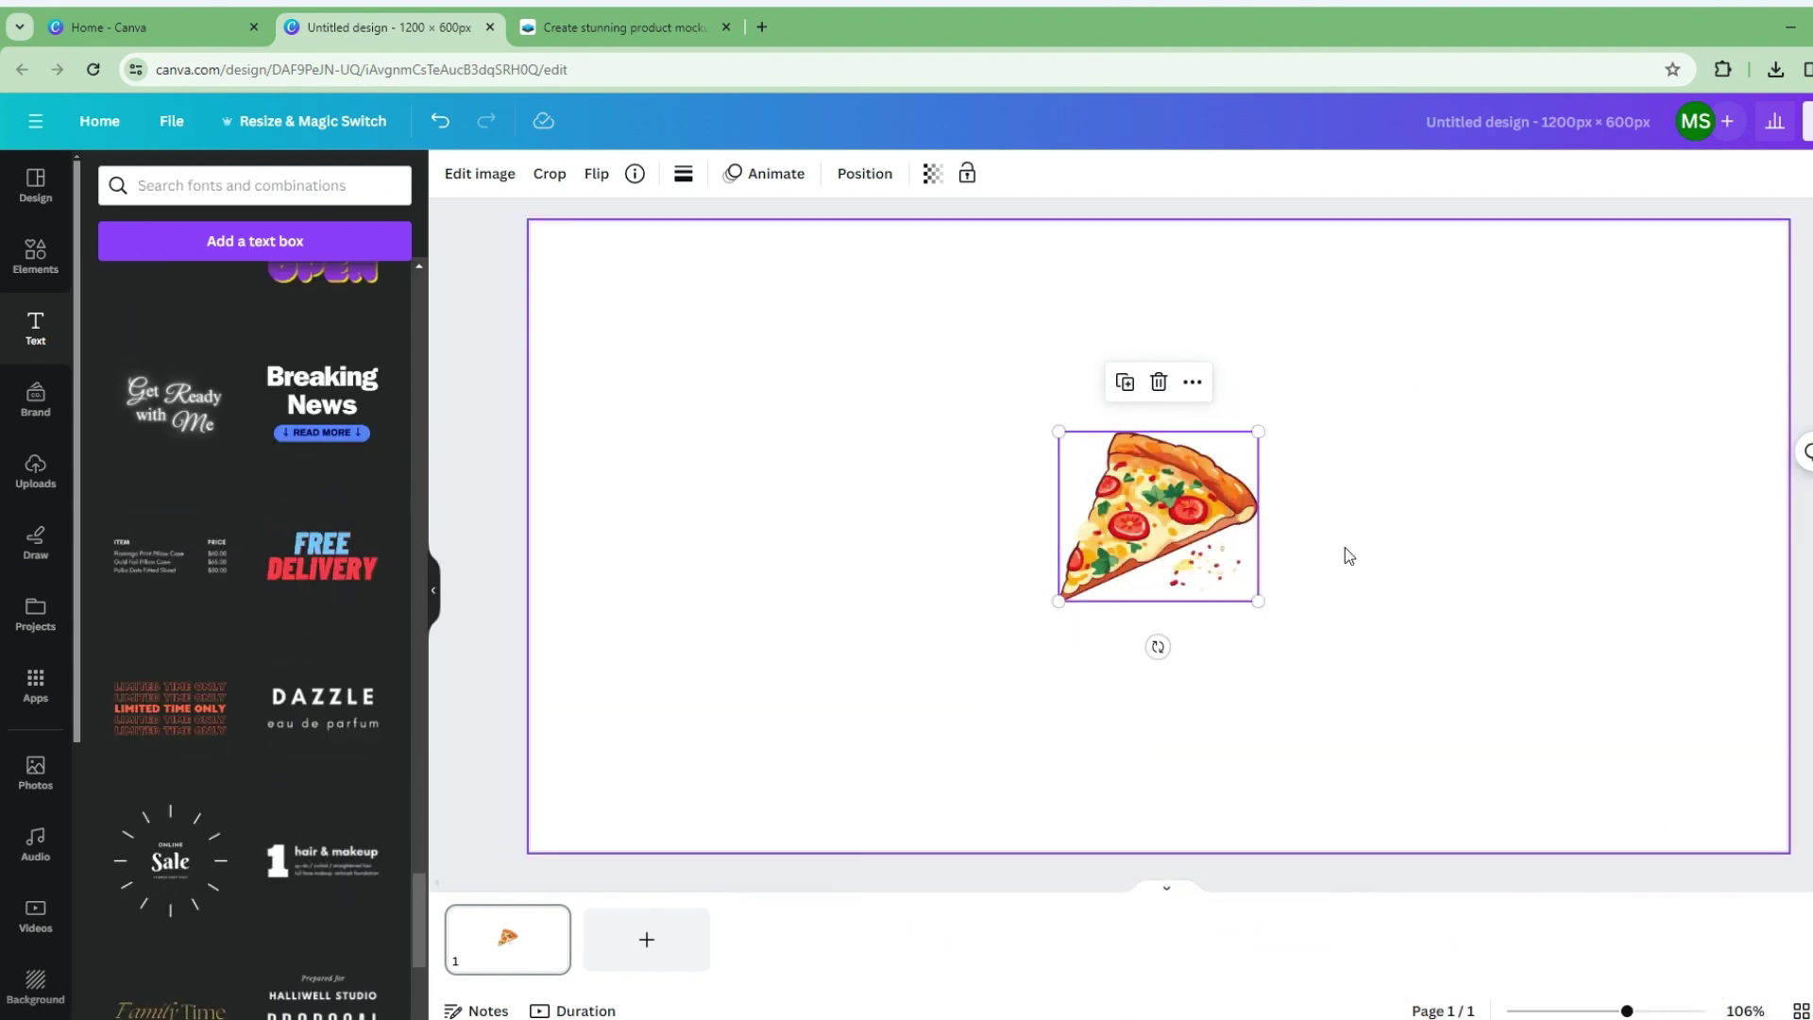
pyautogui.click(330, 559)
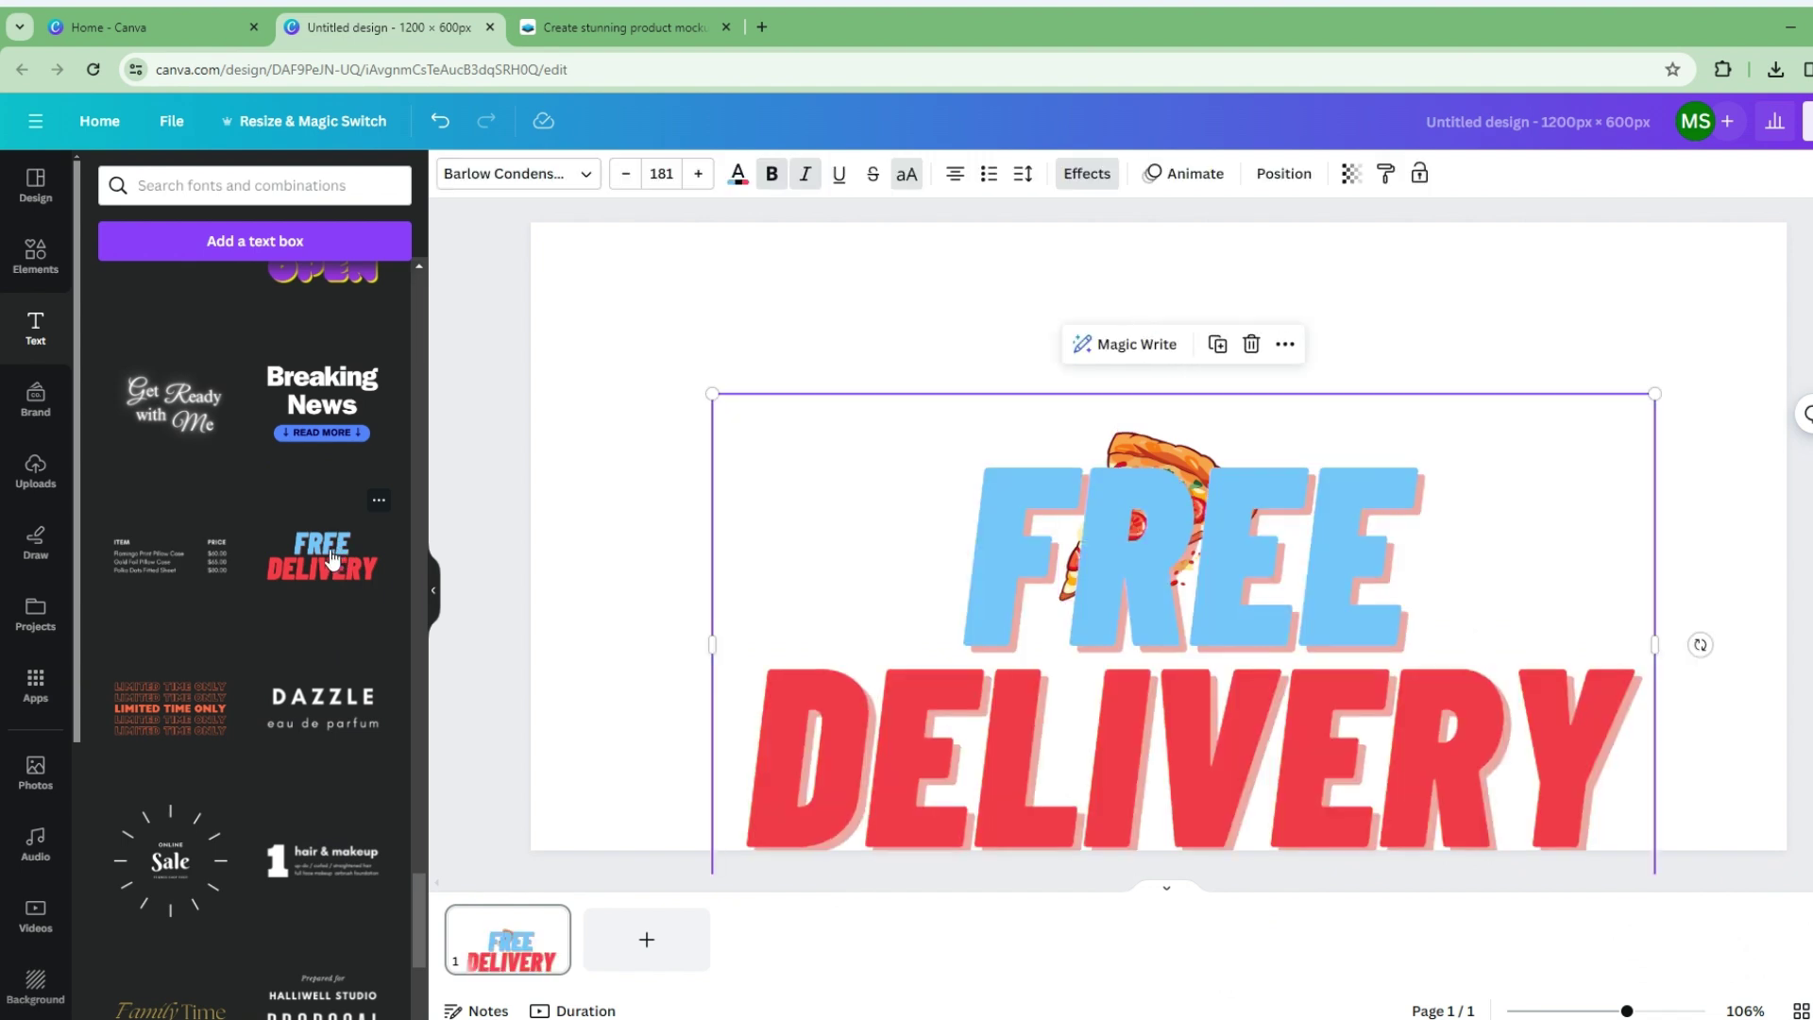
pyautogui.click(331, 559)
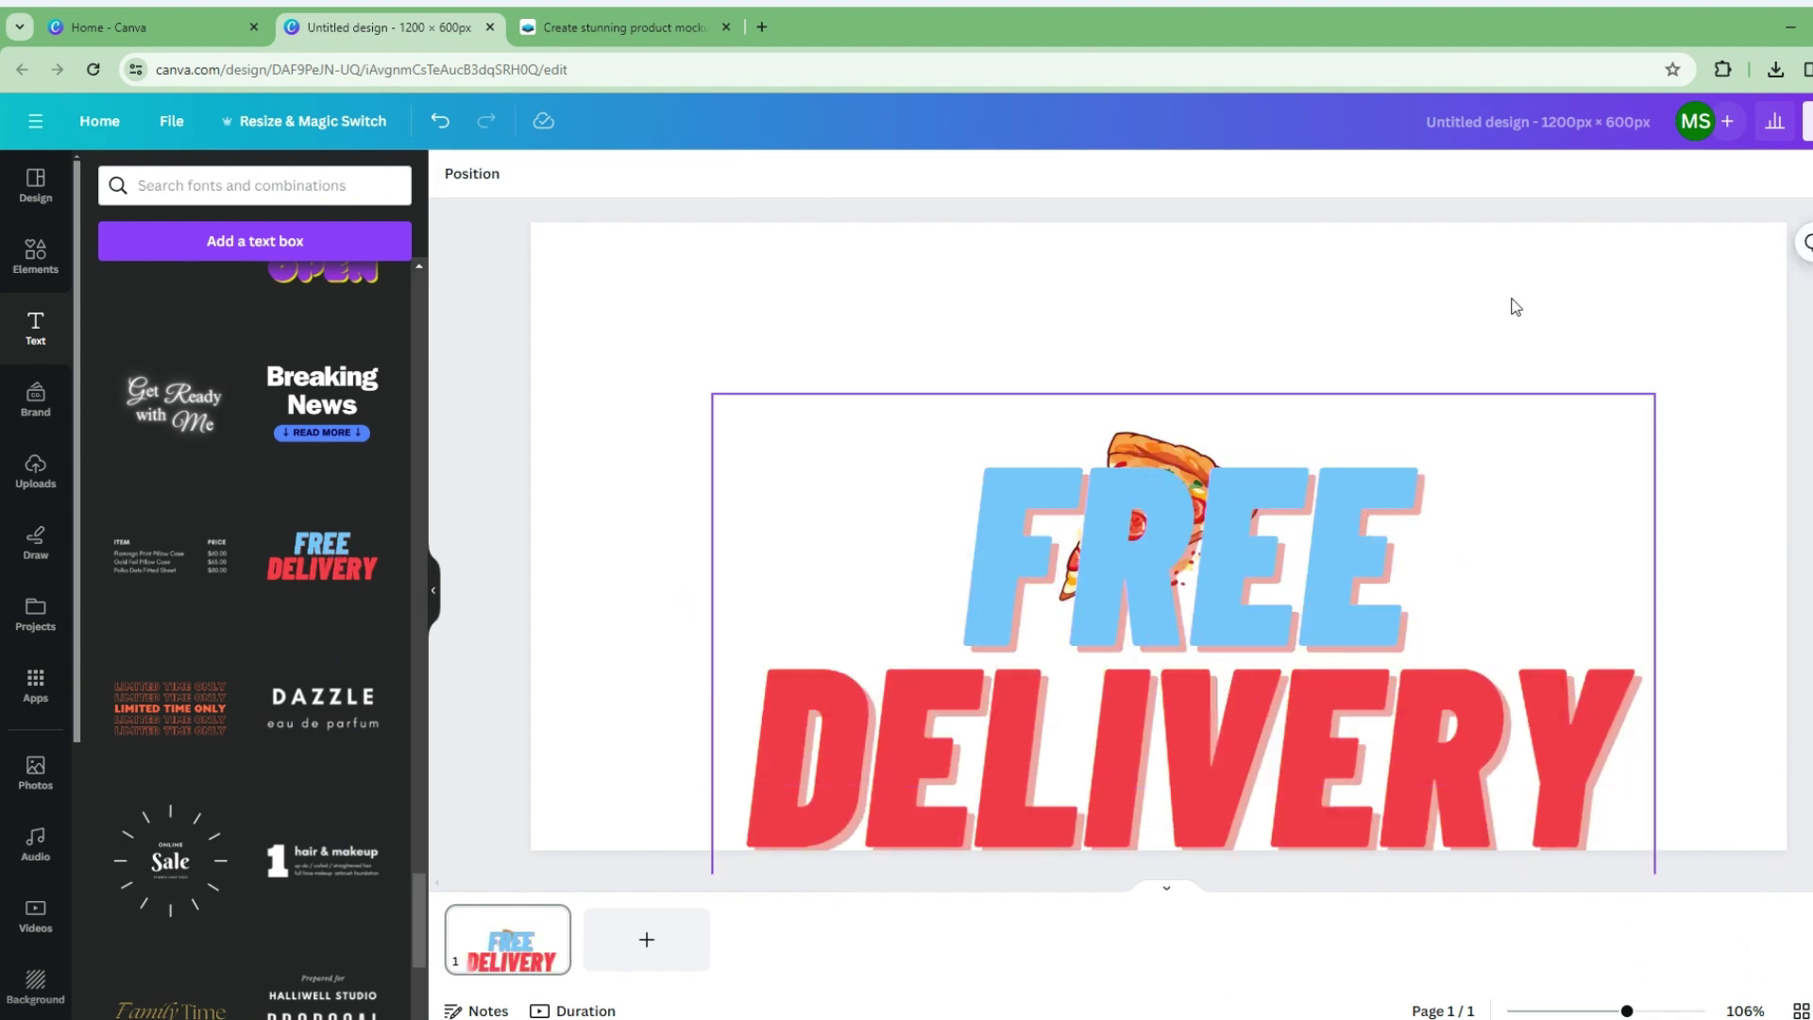
# Shrink the "FREE DELIVERY" text to a font size of about 28 and place it in the page's lower-right corner
pyautogui.moveTo(1655, 393); pyautogui.dragTo(1597, 733)
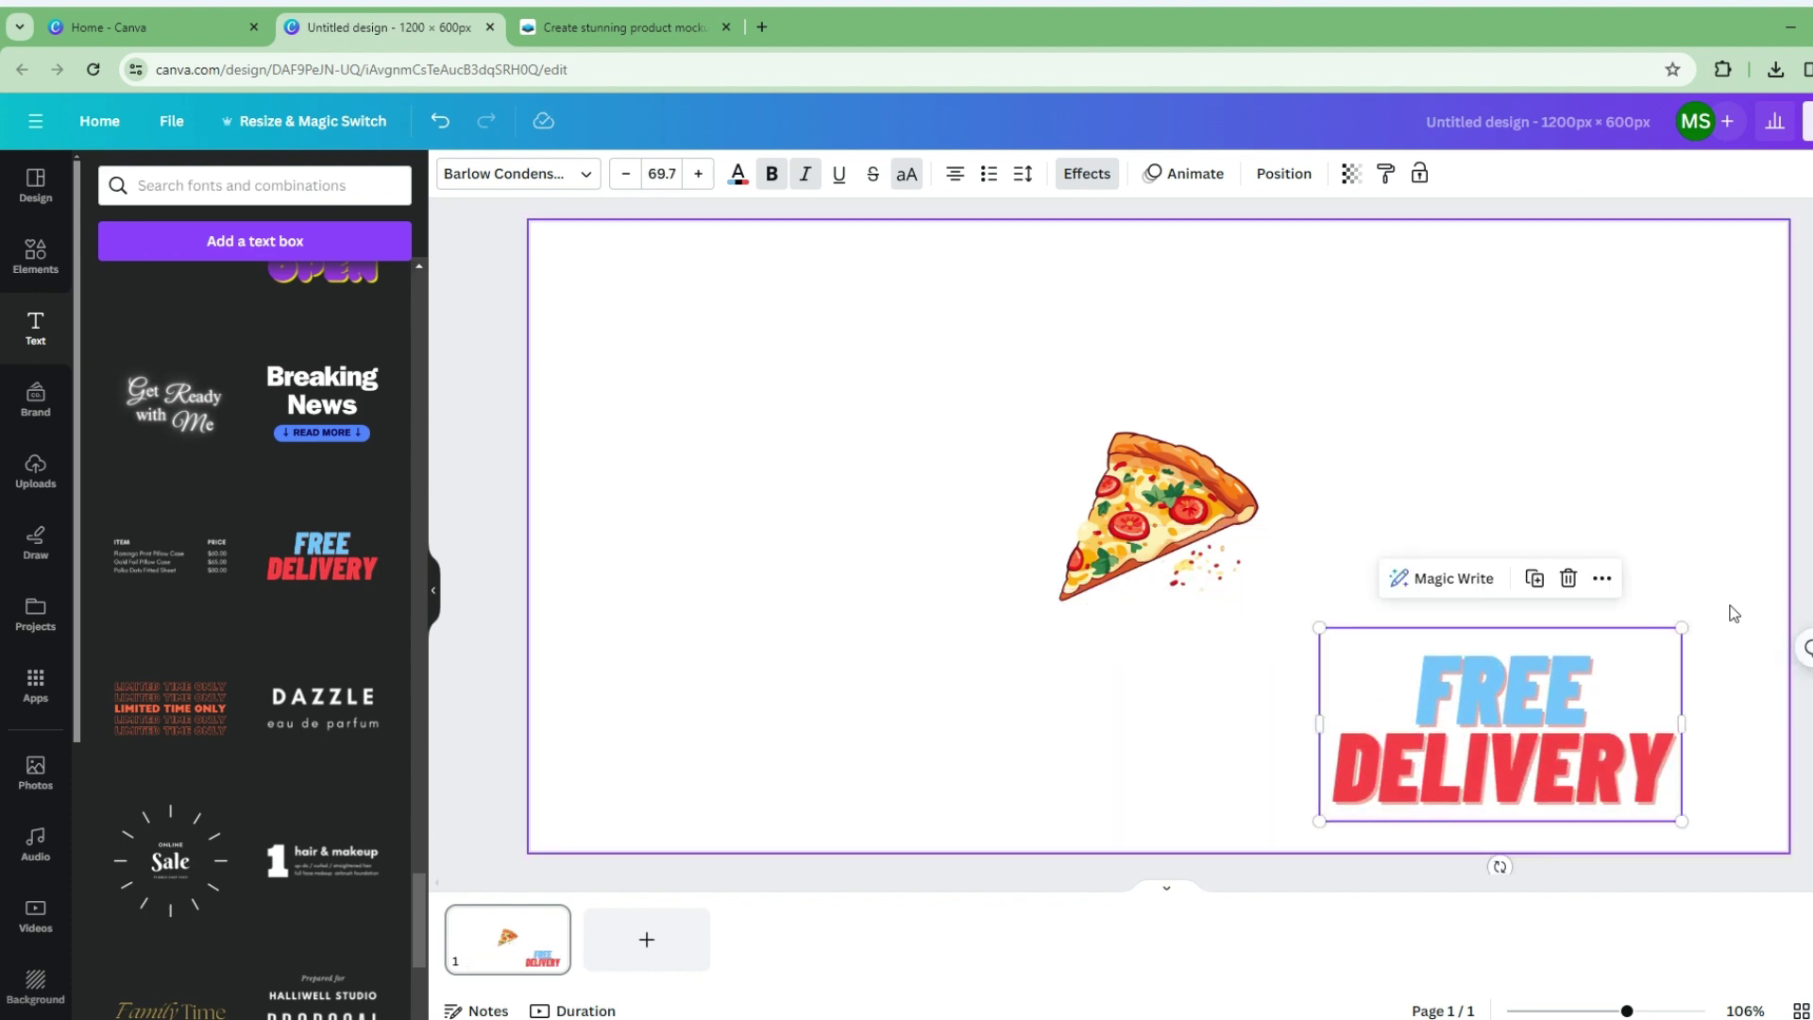
pyautogui.moveTo(1679, 625); pyautogui.dragTo(1512, 746)
pyautogui.moveTo(1412, 775); pyautogui.dragTo(1663, 786)
pyautogui.moveTo(1748, 740); pyautogui.dragTo(1715, 755)
pyautogui.moveTo(1644, 833); pyautogui.dragTo(1681, 835)
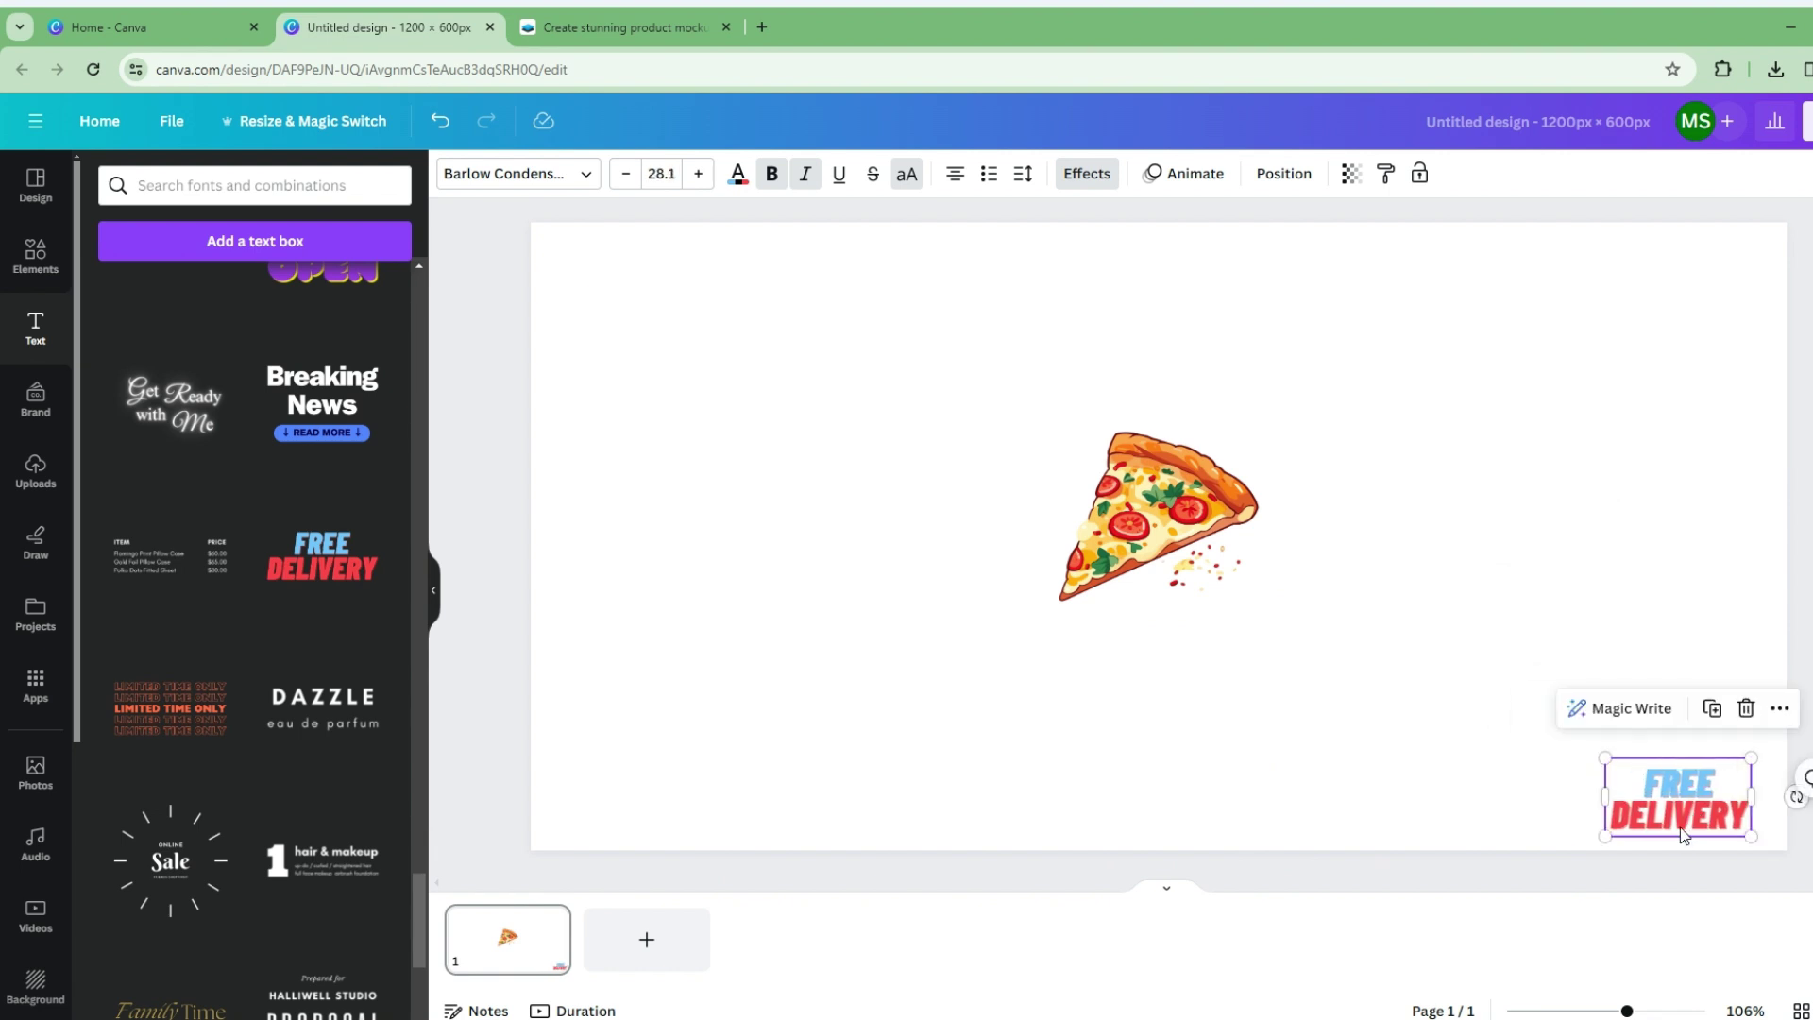
# Add a heading reading "Pizza Pluss" to the page and place it just below the pizza slice
pyautogui.scroll(-3, 322, 612)
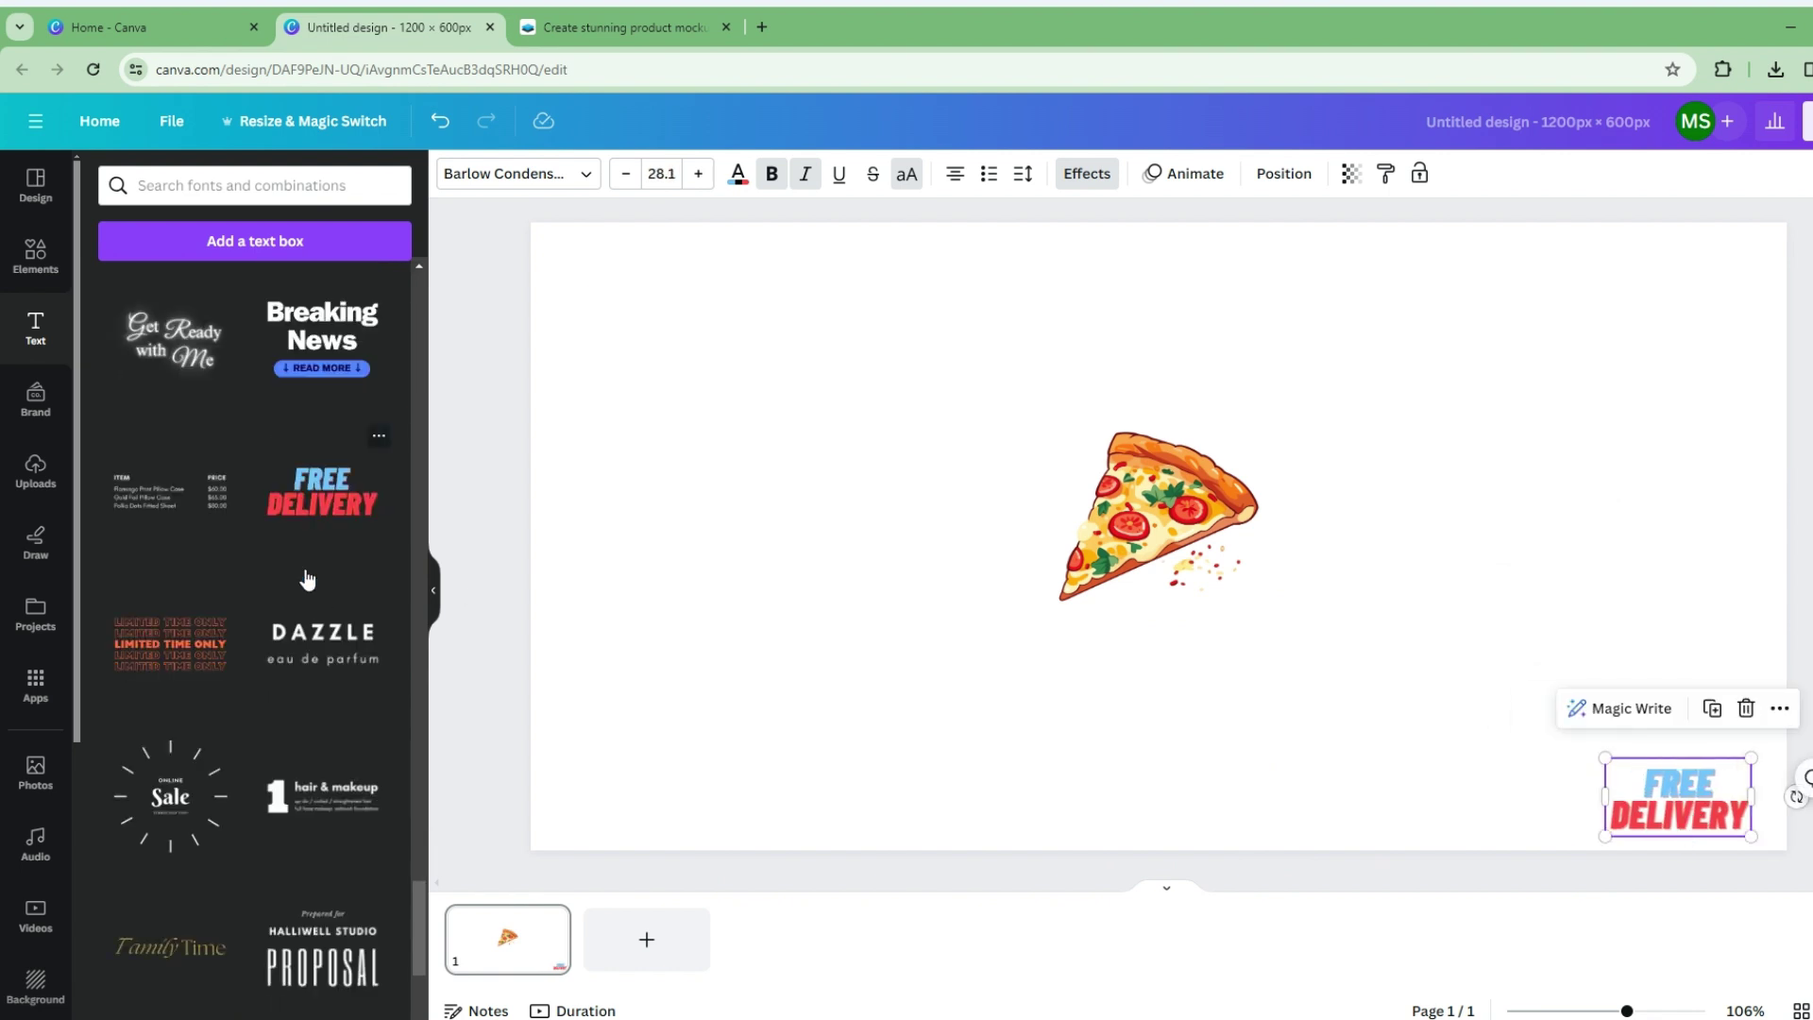
pyautogui.click(43, 327)
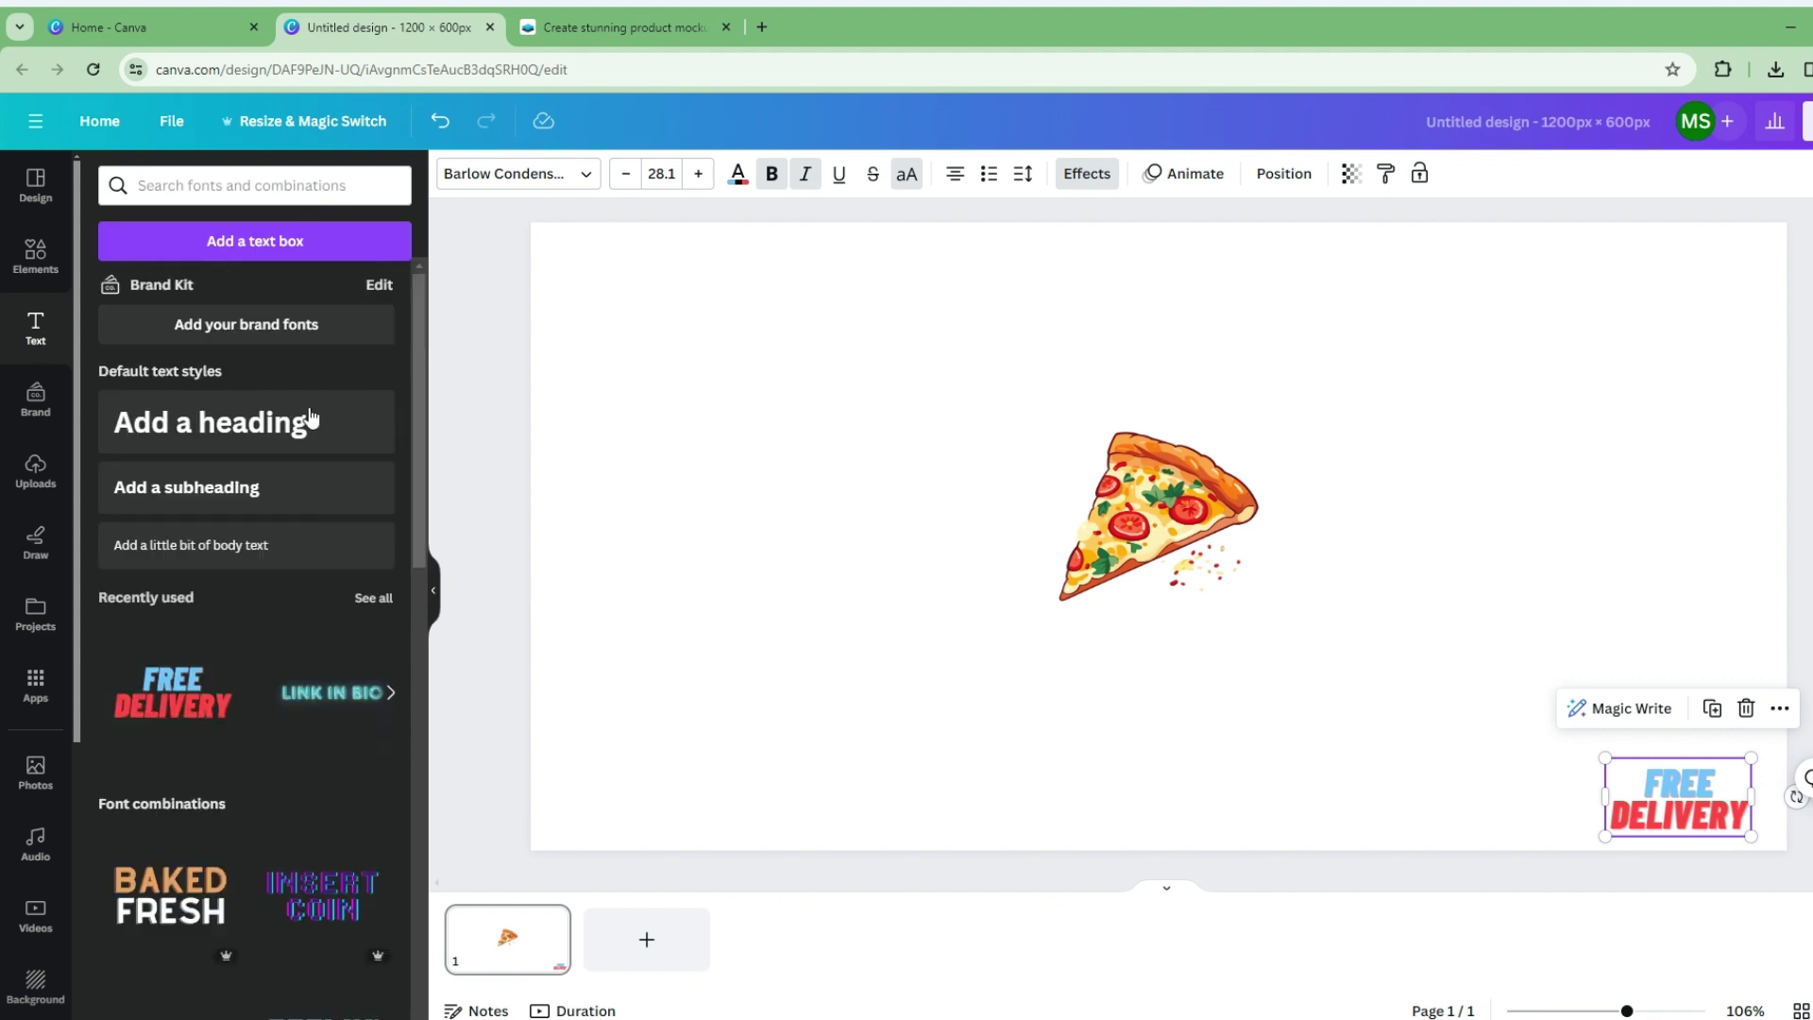
pyautogui.moveTo(175, 436); pyautogui.dragTo(986, 631)
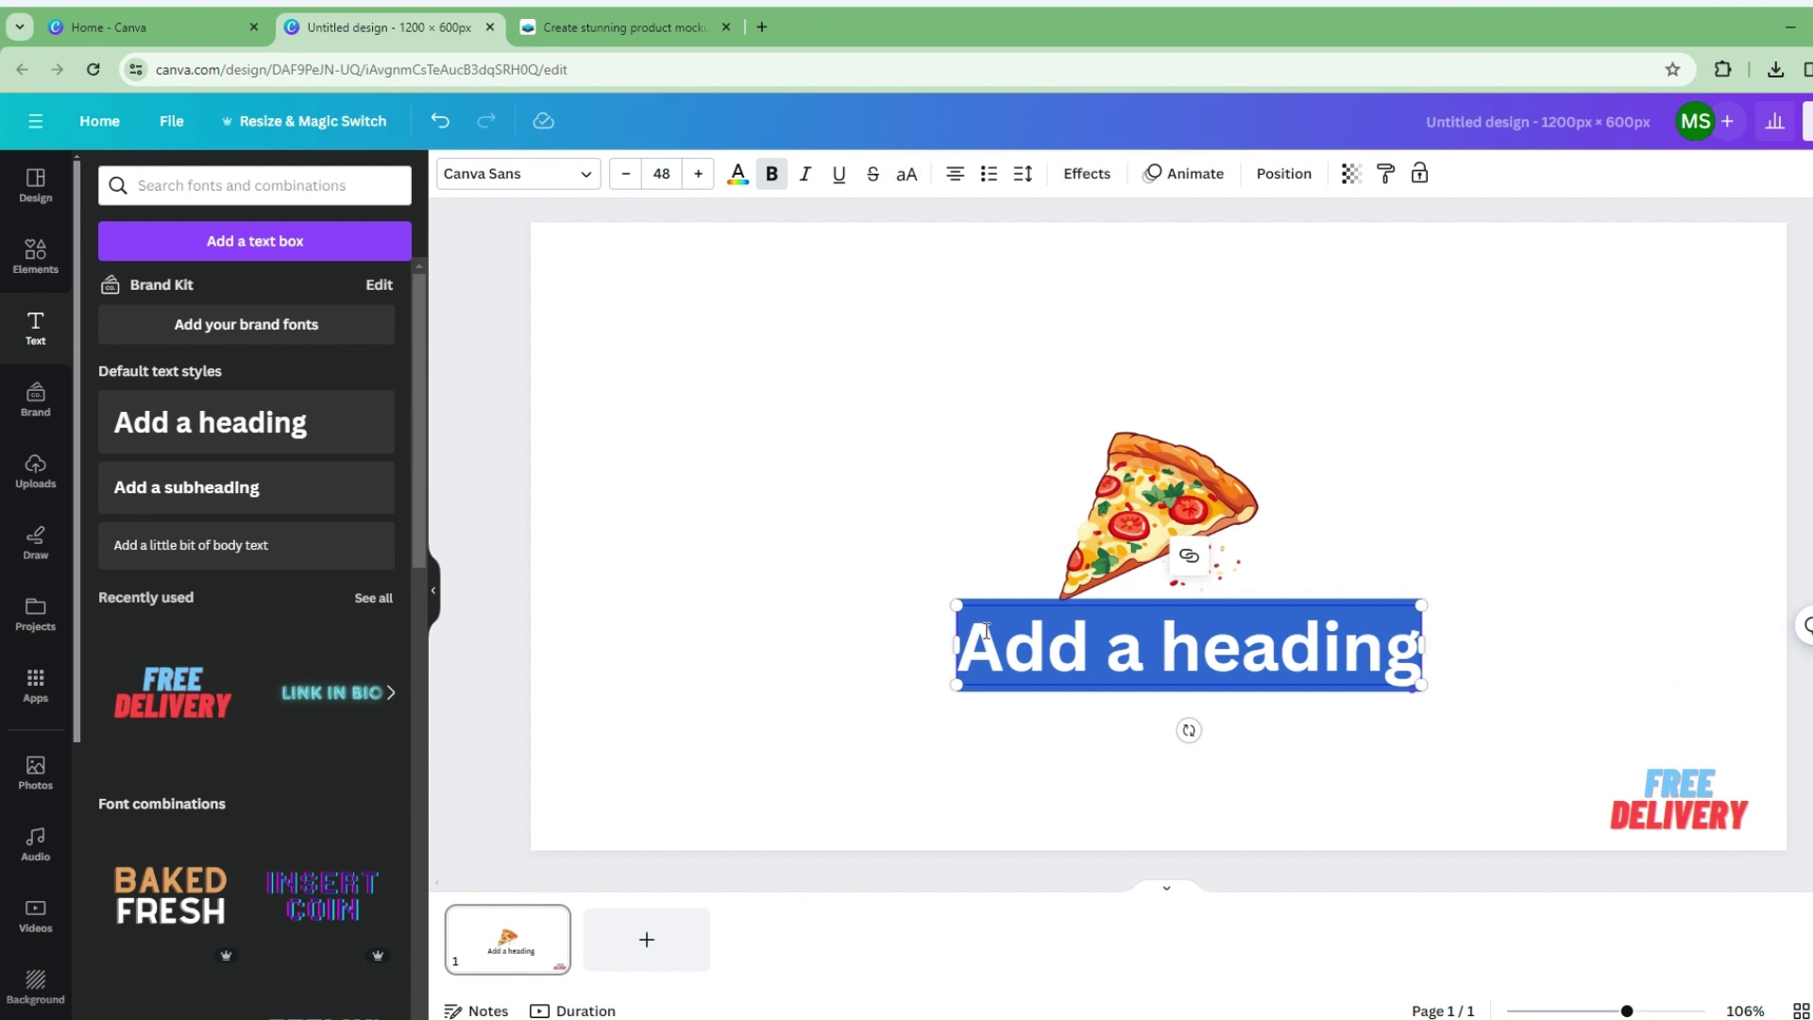
pyautogui.write('Pizza Pluss')
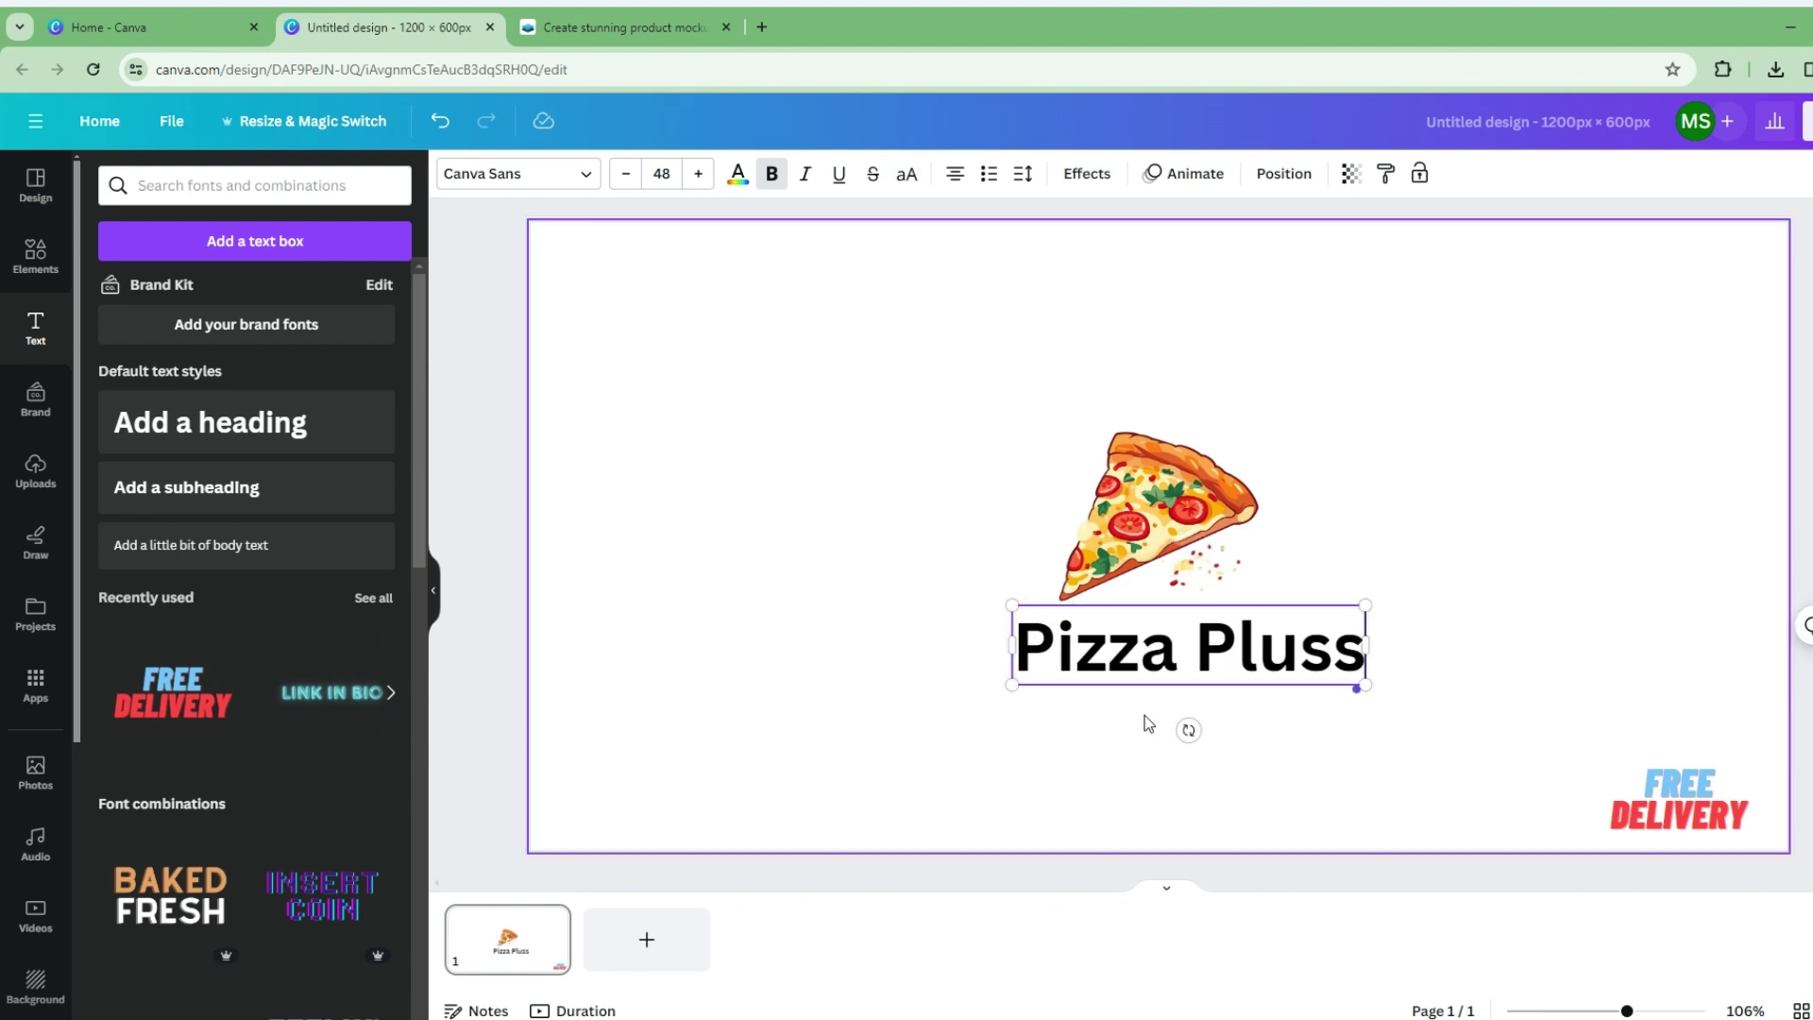
pyautogui.click(1149, 724)
pyautogui.click(1097, 681)
pyautogui.moveTo(1096, 680); pyautogui.dragTo(1106, 670)
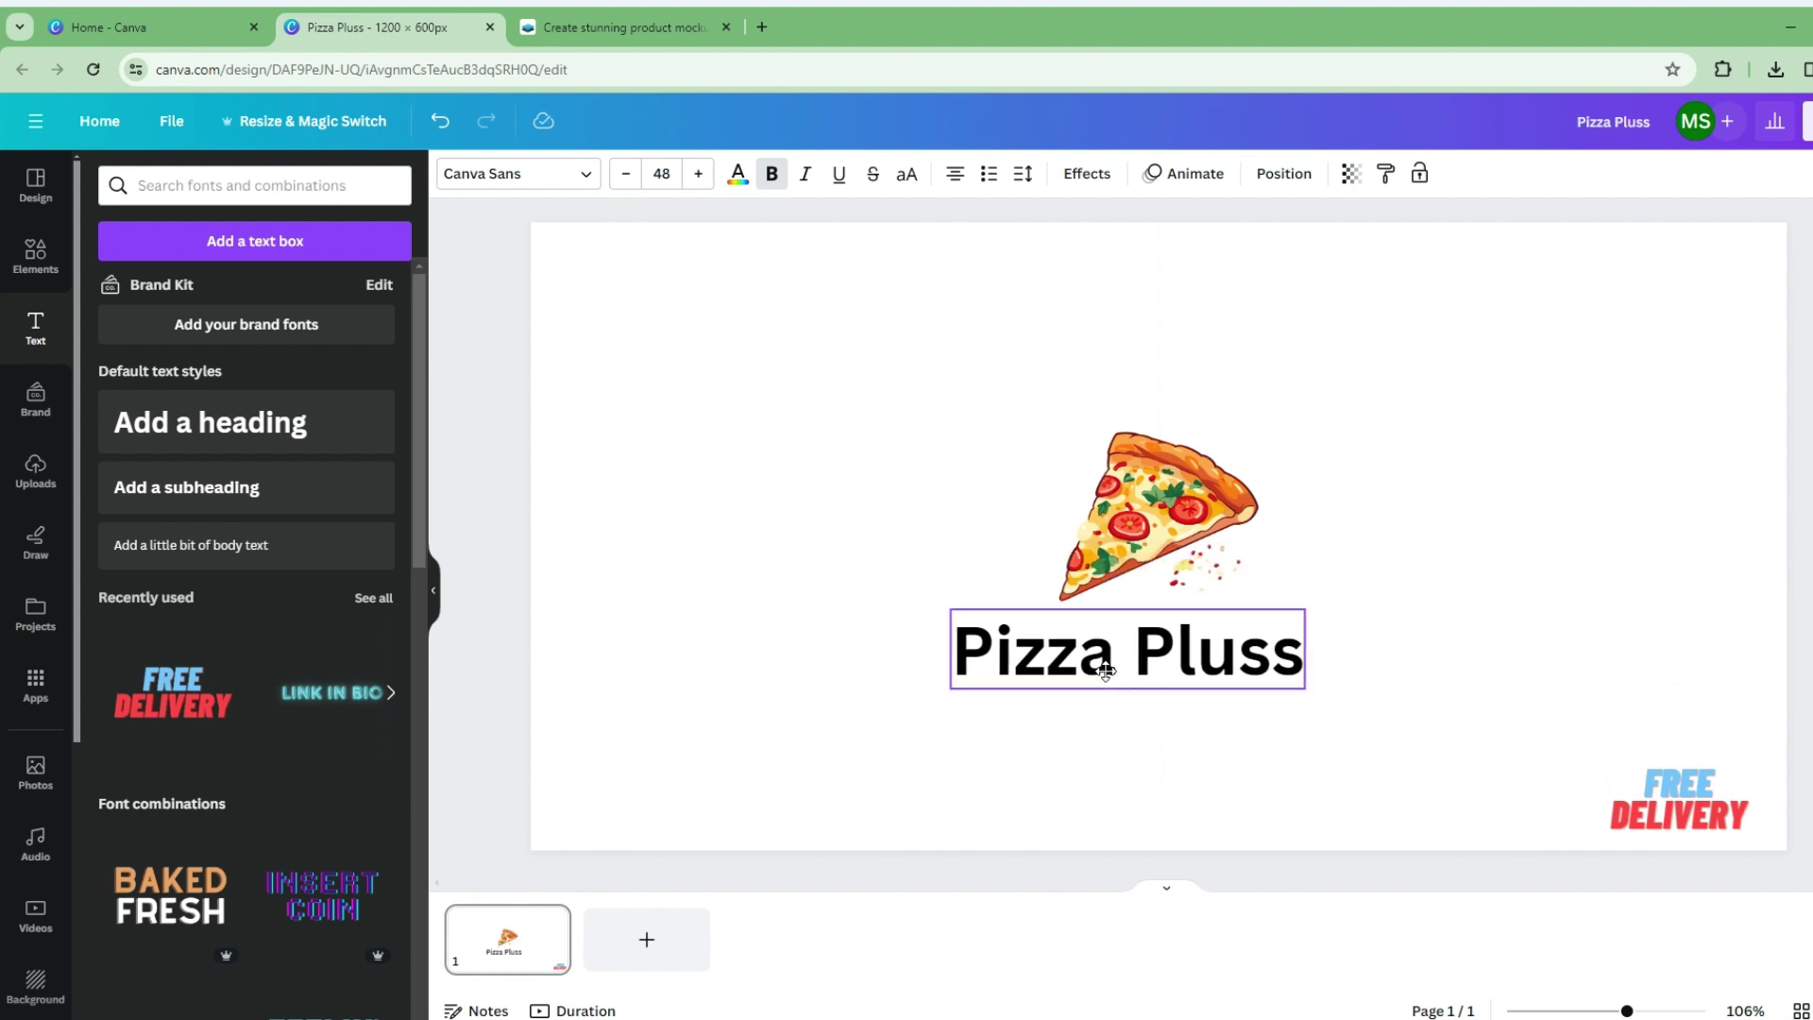
# Set the "Pizza Pluss" heading in Noto Serif, shrink it to a font size of about 41 and position it beneath the slice
pyautogui.click(536, 188)
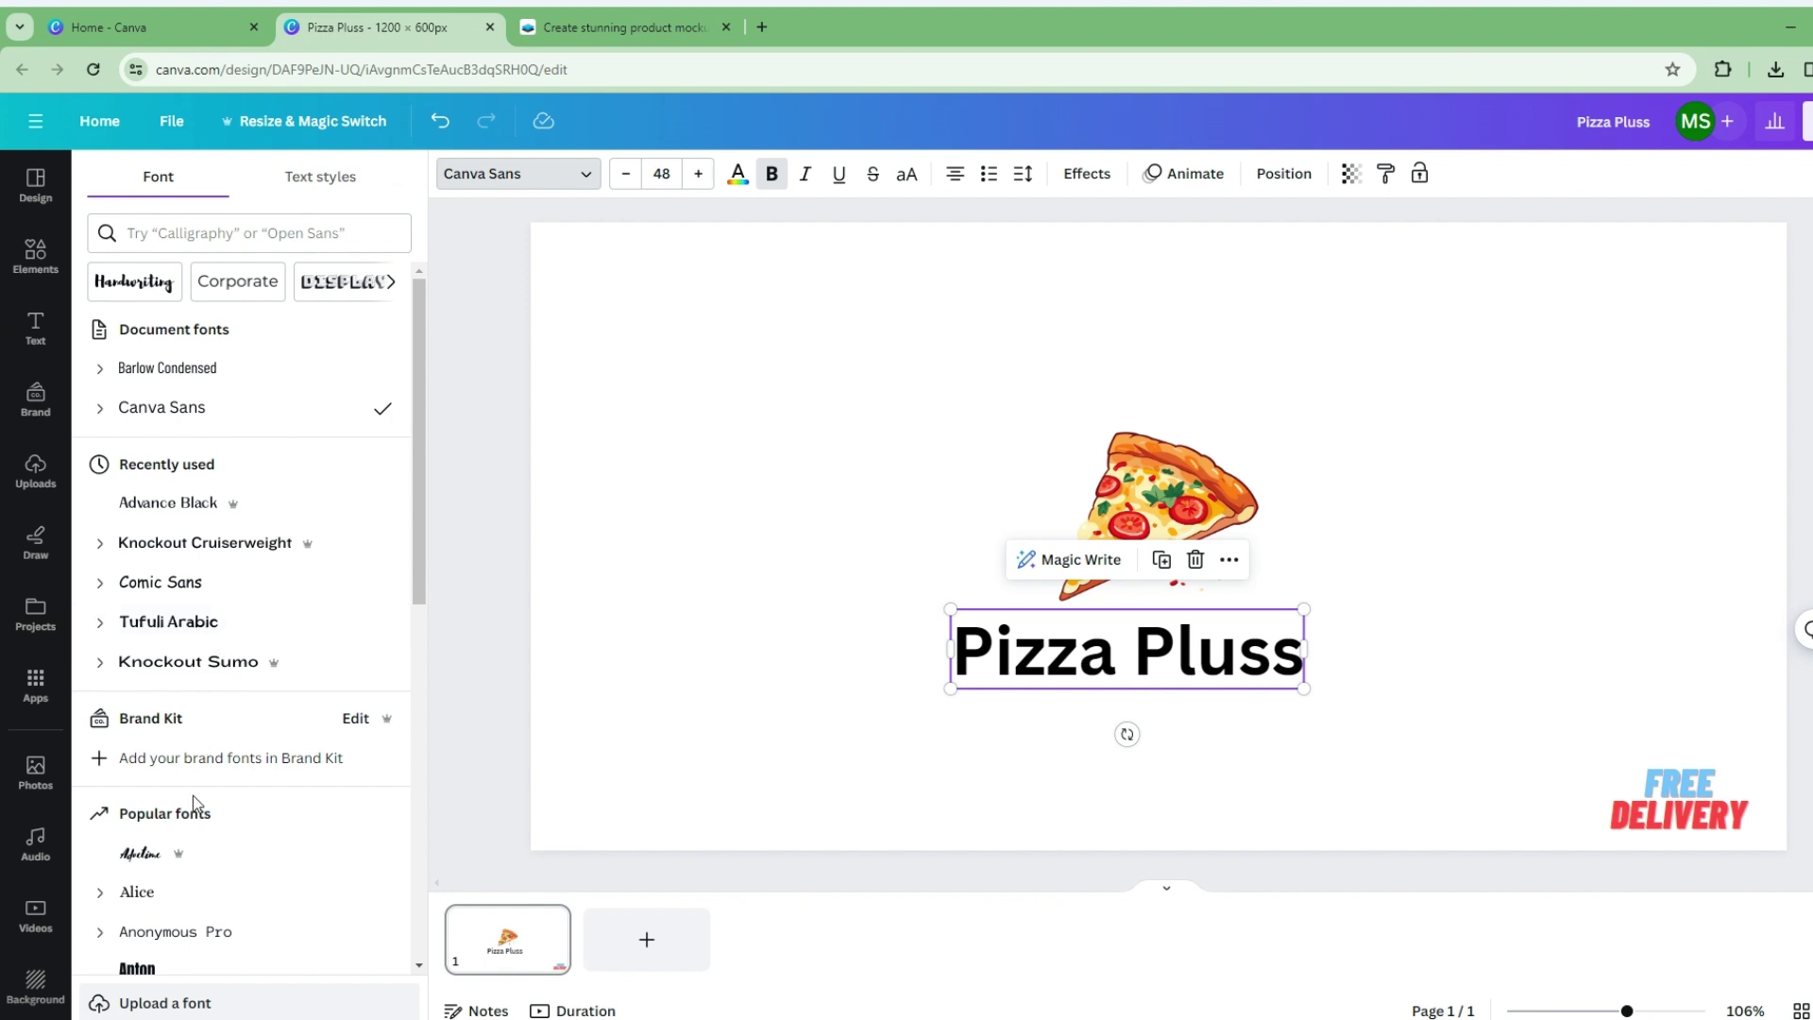
pyautogui.scroll(-10, 189, 810)
pyautogui.click(217, 871)
pyautogui.moveTo(941, 609); pyautogui.dragTo(986, 621)
pyautogui.moveTo(1176, 664); pyautogui.dragTo(1176, 651)
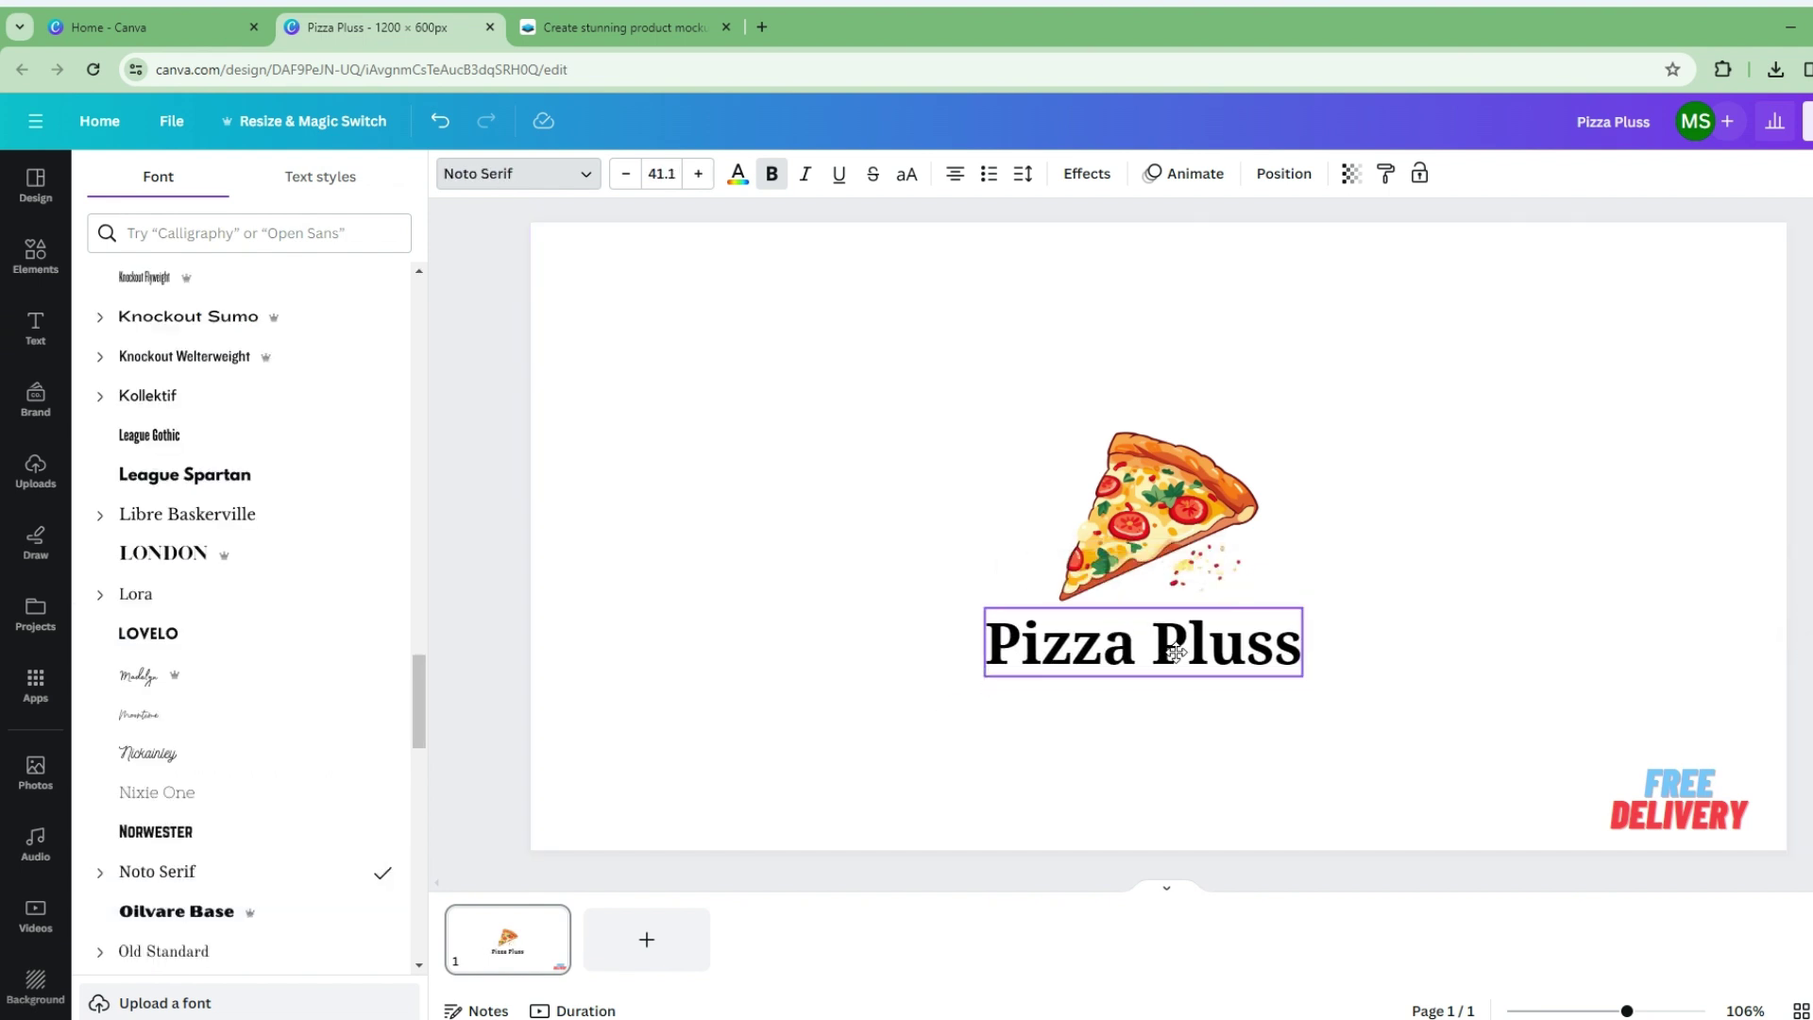
# Apply the Neon text effect to the "Pizza Pluss" heading with an intensity of 21
pyautogui.click(1084, 174)
pyautogui.click(355, 595)
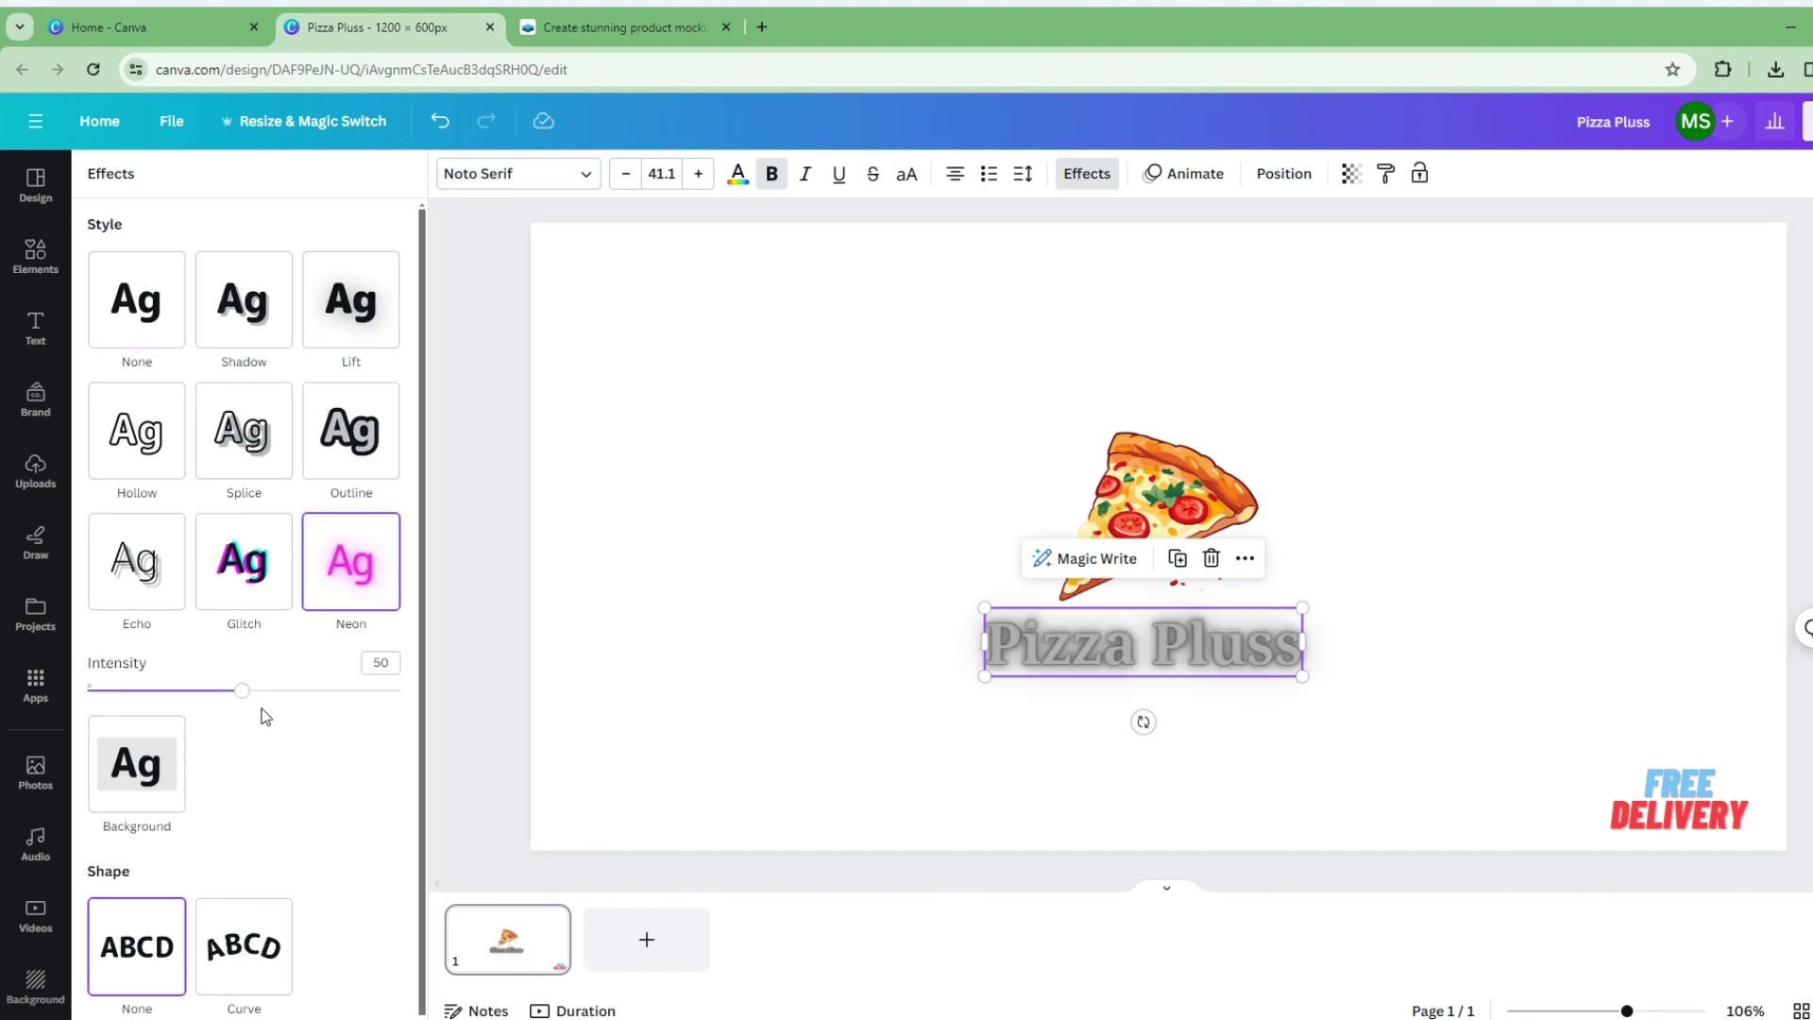
pyautogui.moveTo(242, 691); pyautogui.dragTo(153, 699)
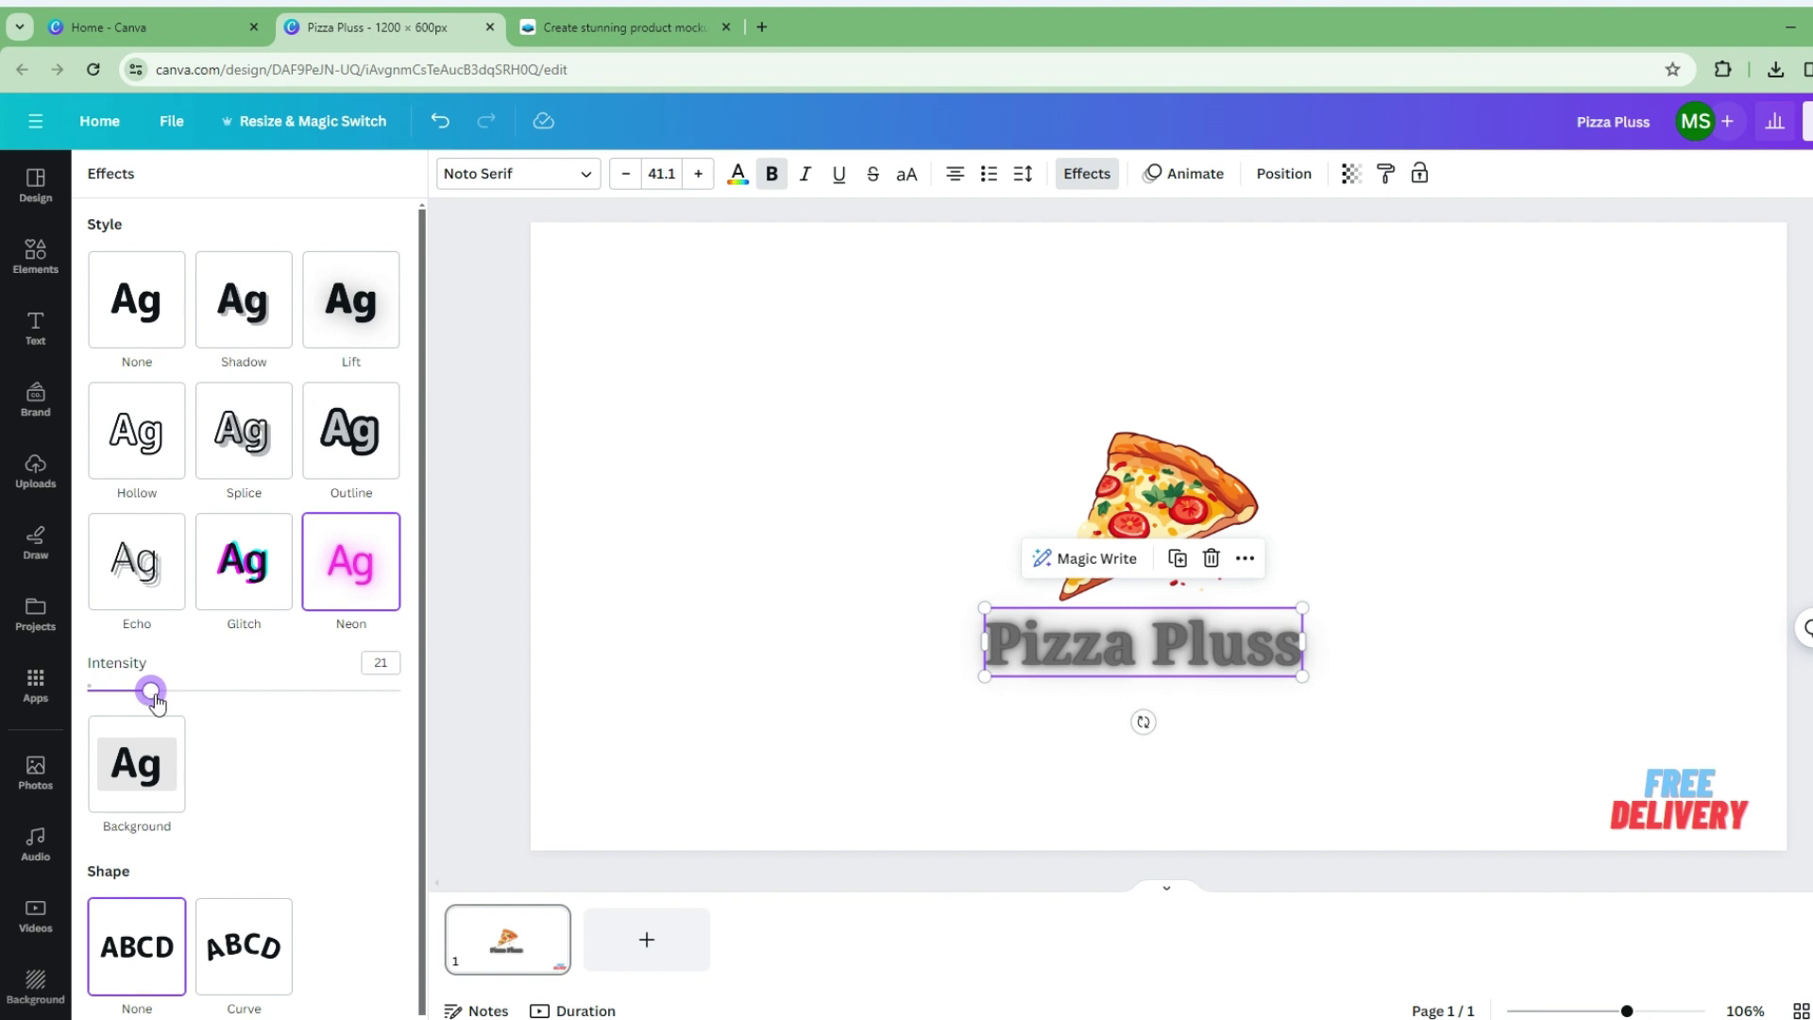
# Try teal, green and cobalt blue on the "Pizza Pluss" heading and settle on the solid red default colour
pyautogui.click(738, 173)
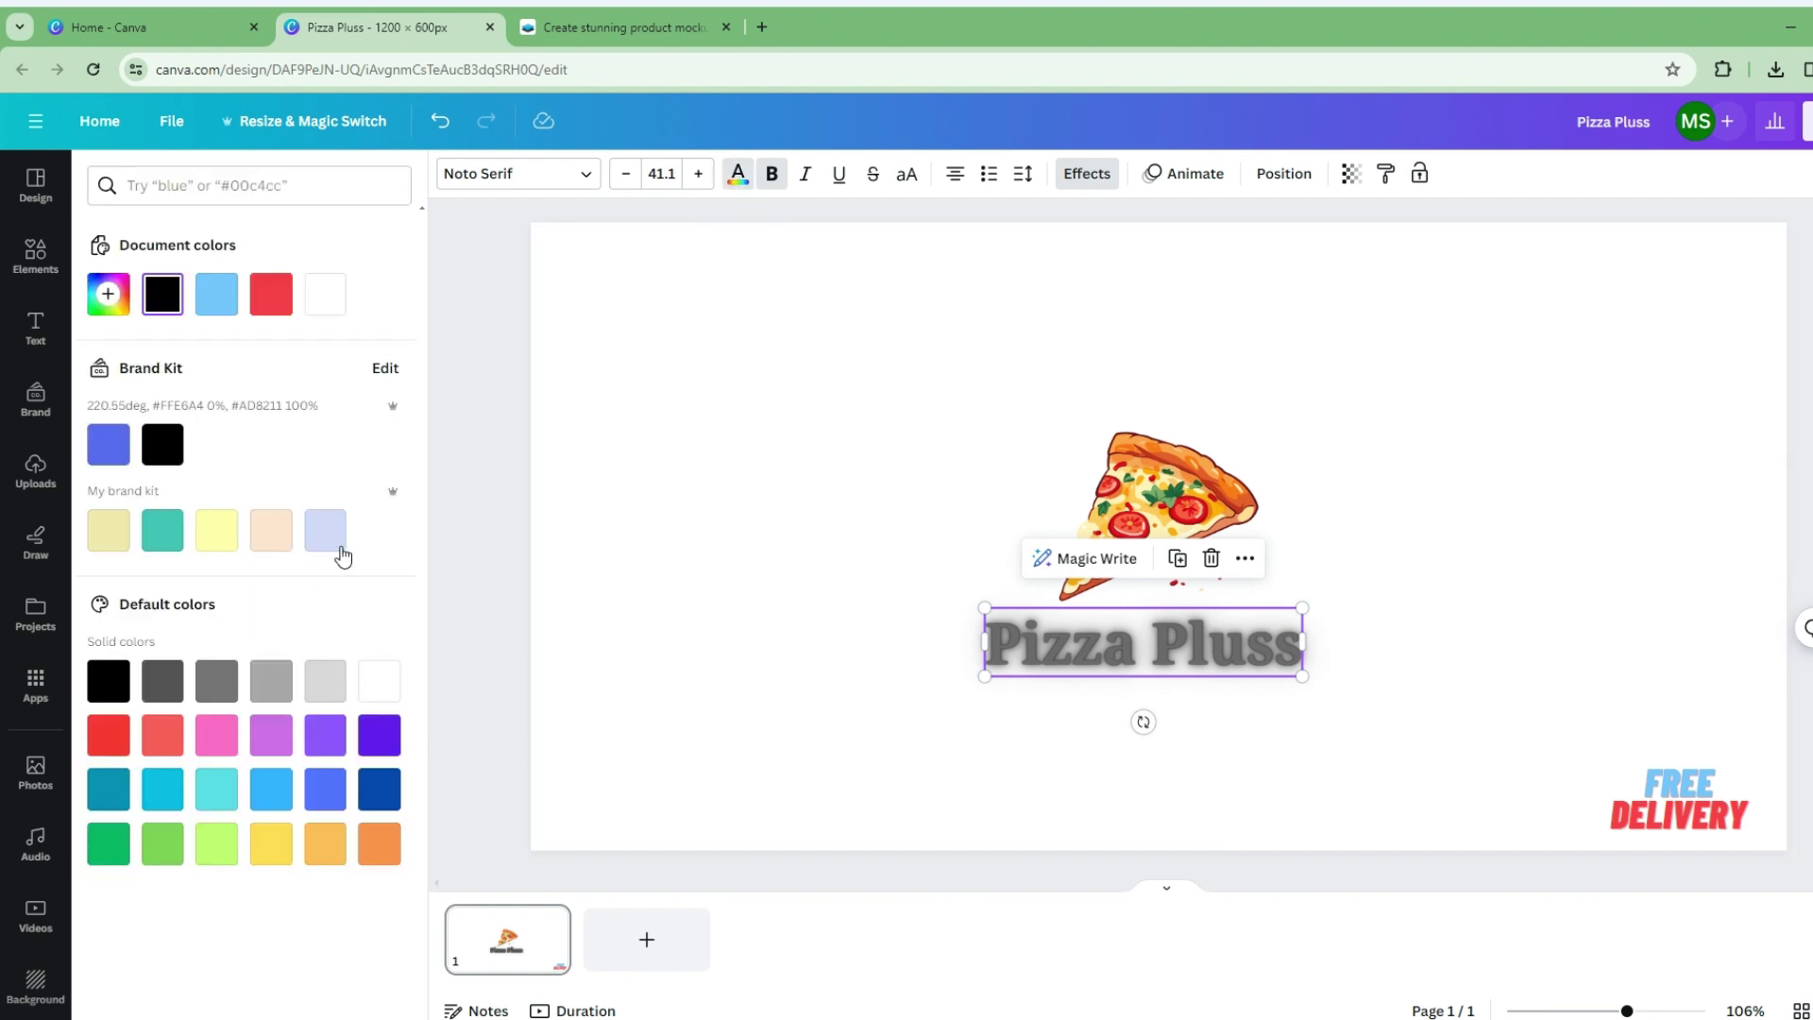
pyautogui.click(170, 536)
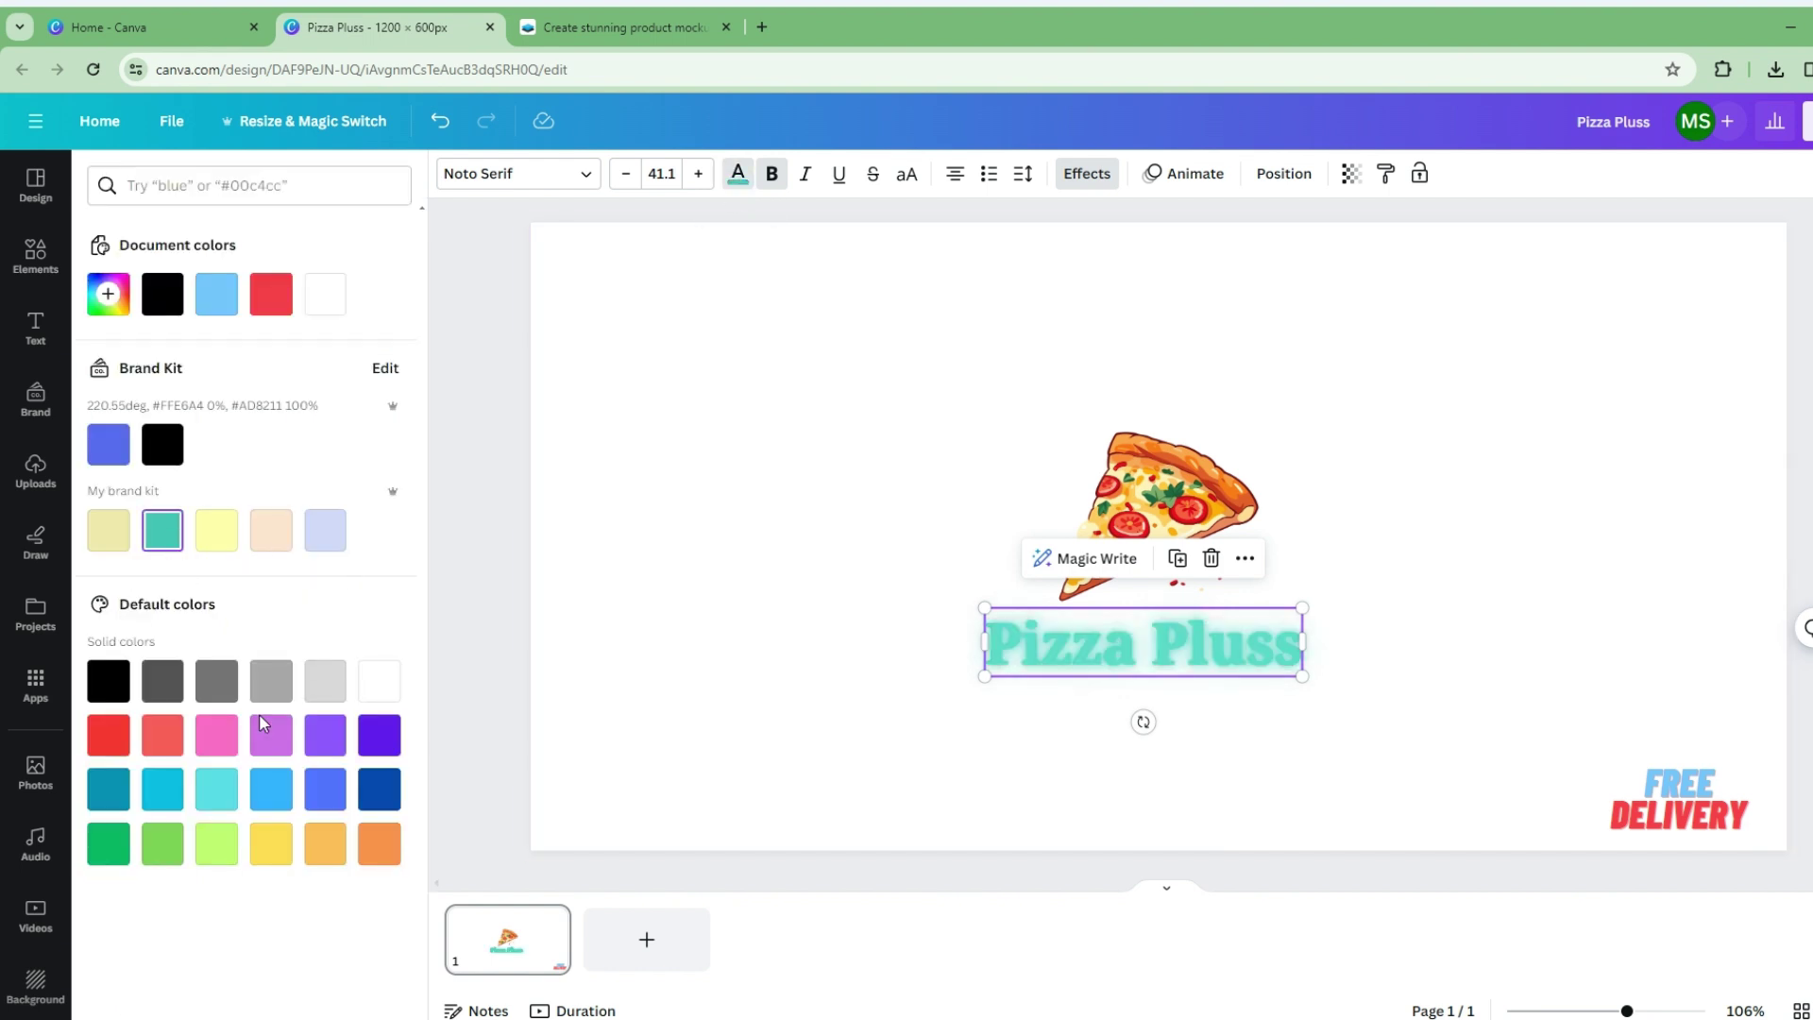
pyautogui.click(108, 789)
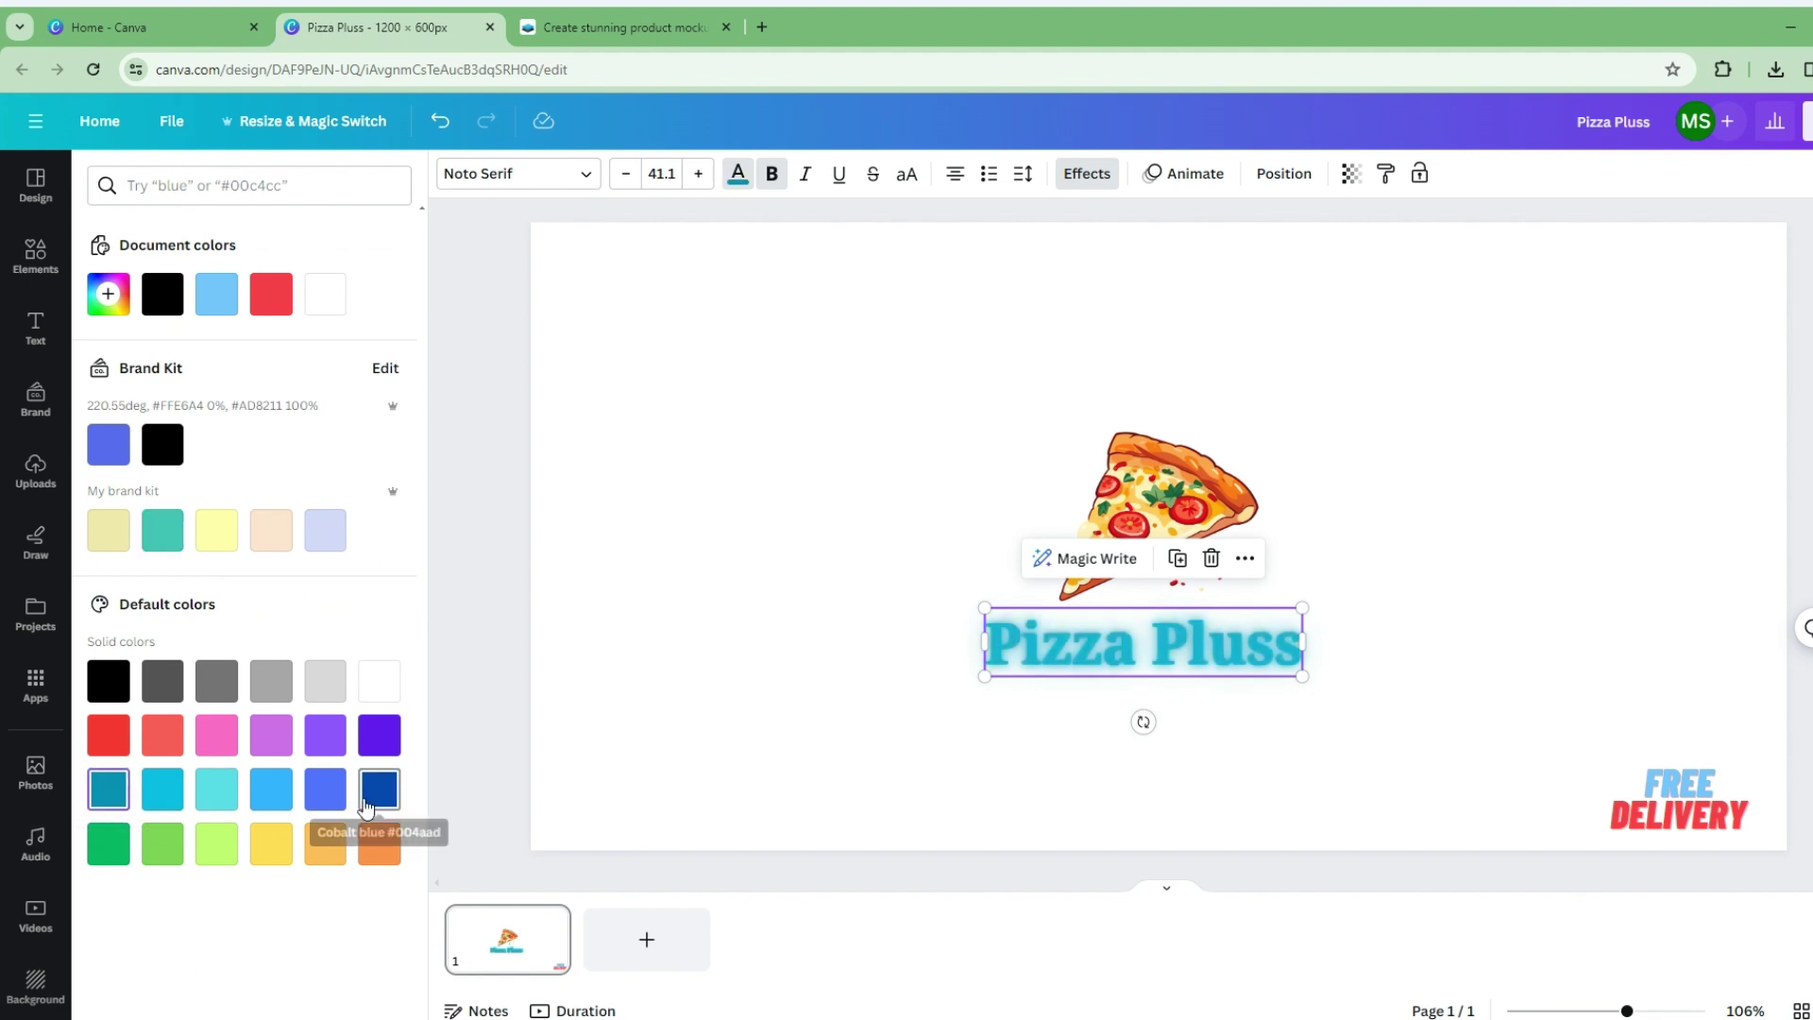
pyautogui.click(118, 854)
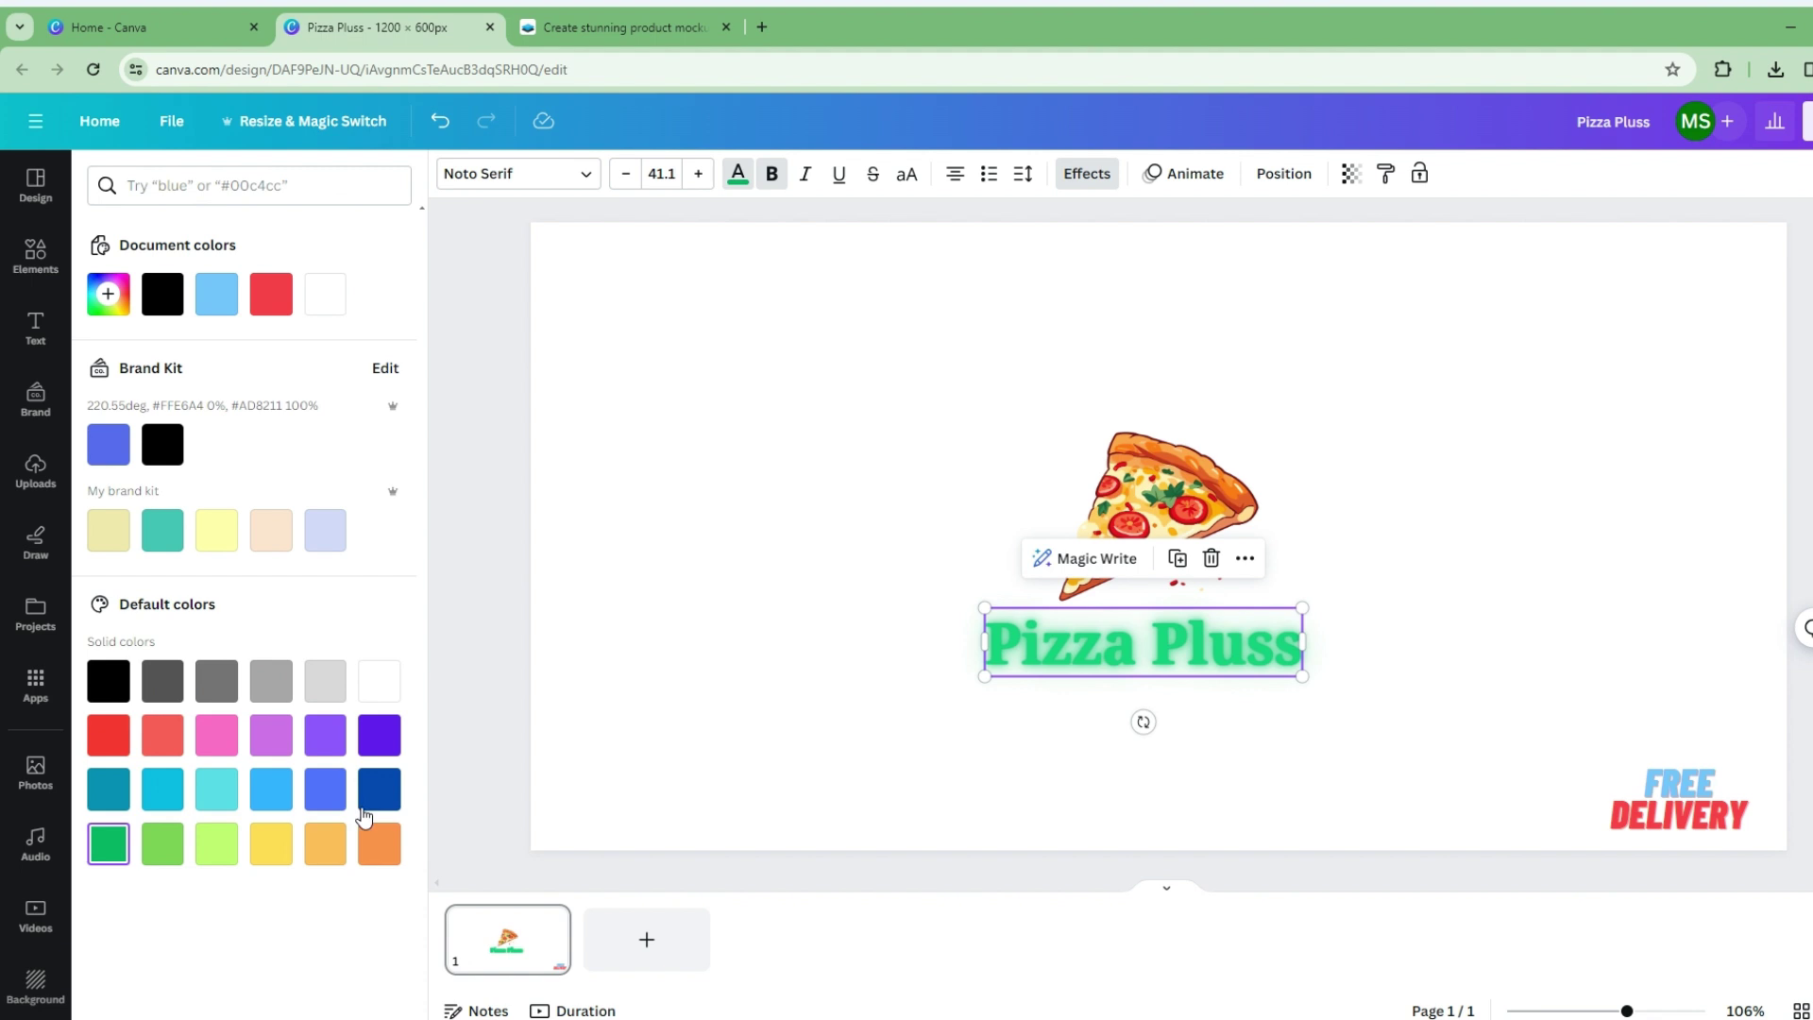
pyautogui.click(376, 809)
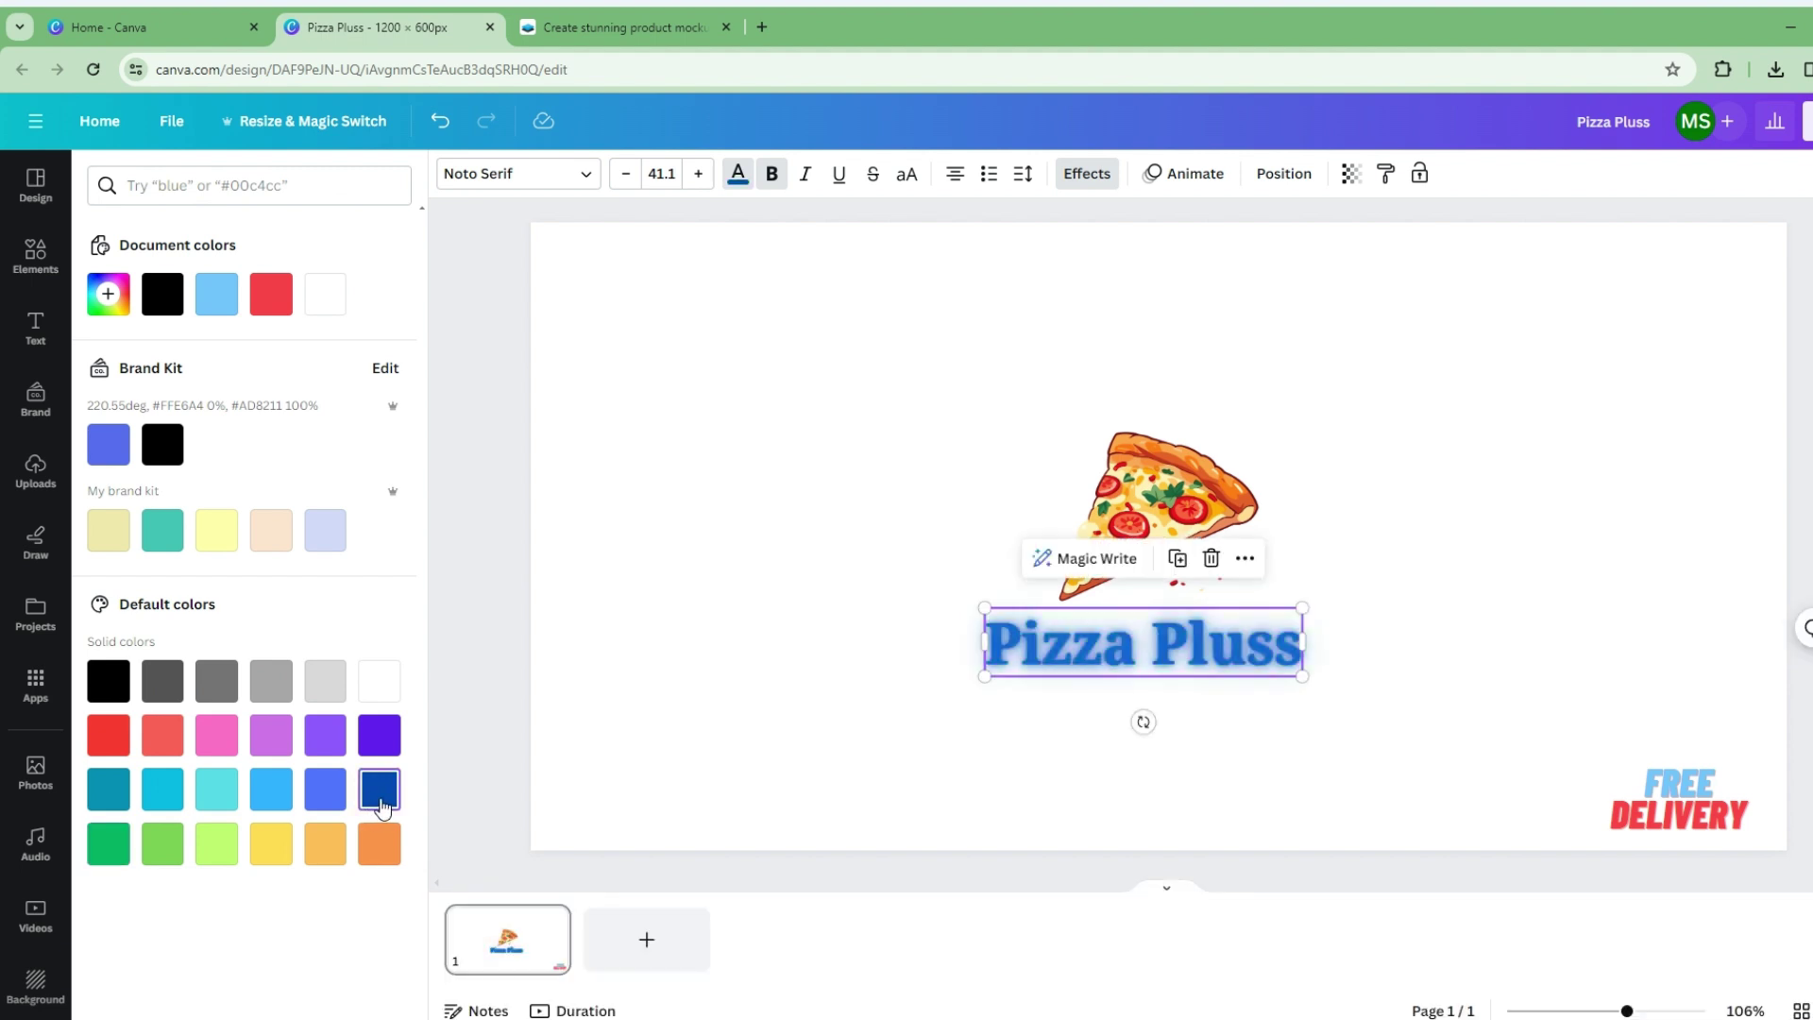
pyautogui.click(120, 729)
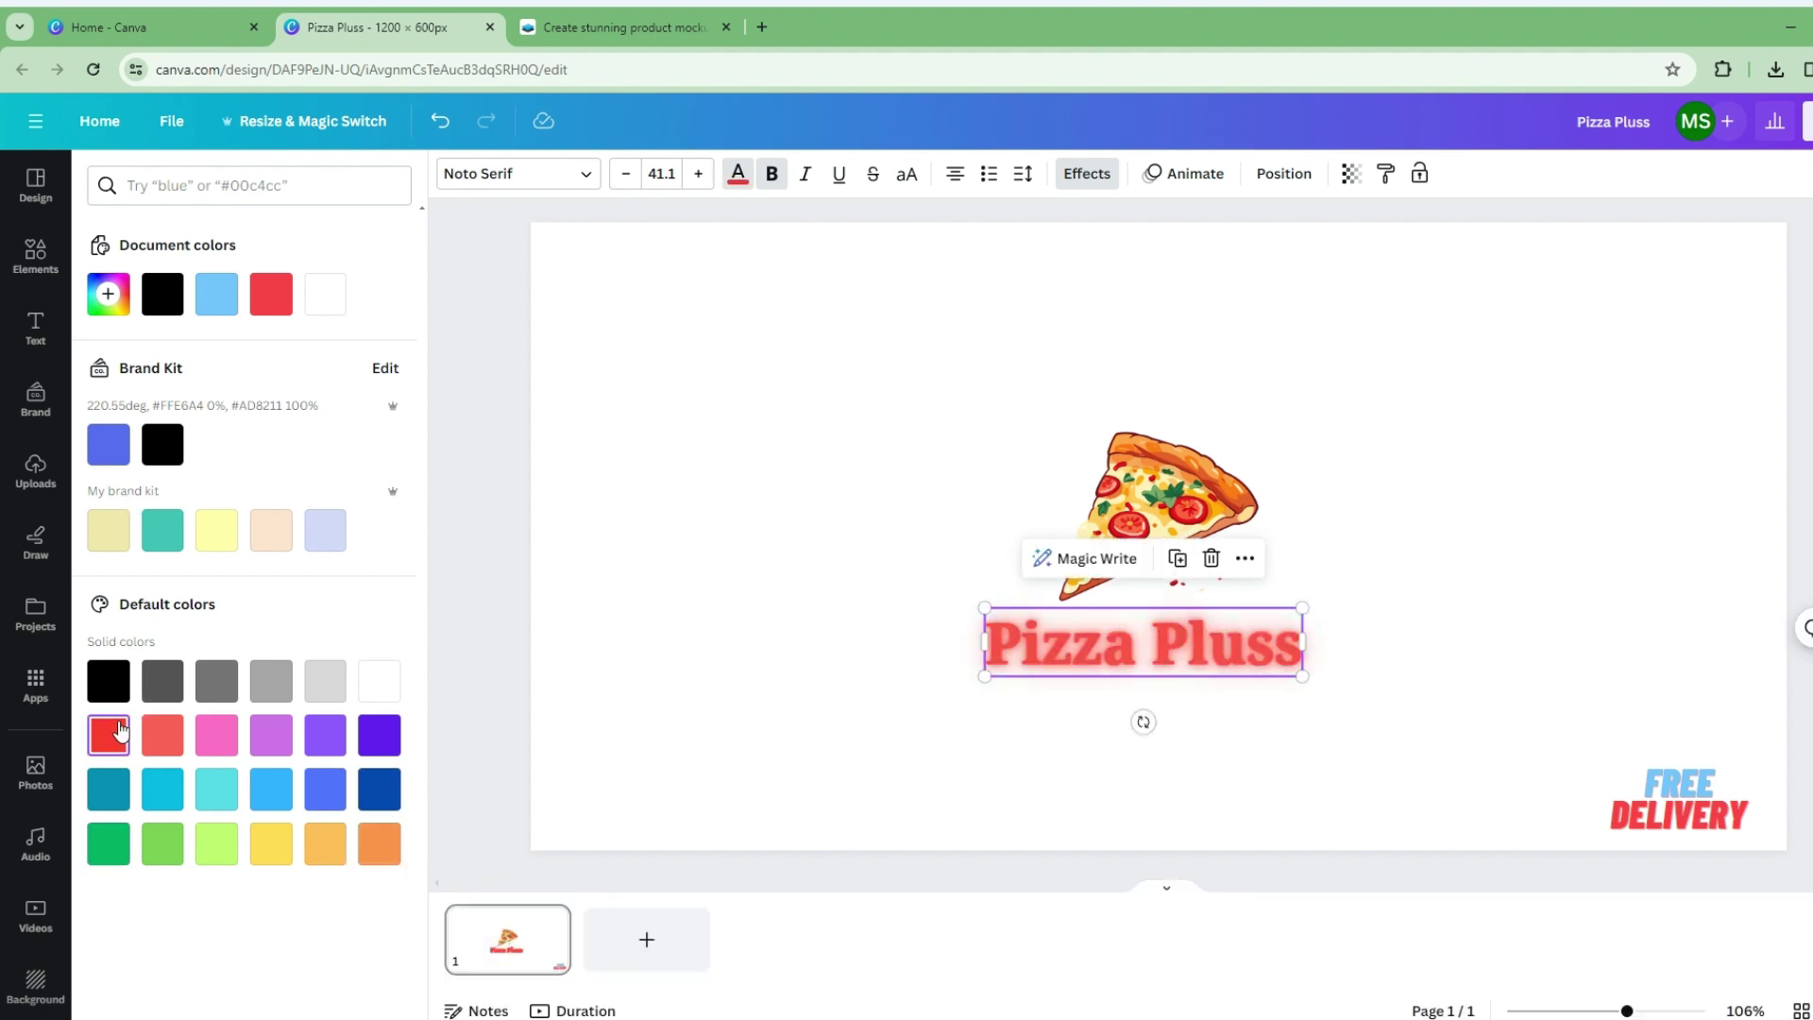
# Shrink the red "Pizza Pluss" heading to a font size of about 32 and keep it beneath the pizza slice
pyautogui.moveTo(1300, 609); pyautogui.dragTo(1185, 645)
pyautogui.click(1131, 651)
pyautogui.press('Escape')
pyautogui.click(1190, 625)
# Reapply the Neon effect to the heading with an intensity of 19 and centre the heading below the pizza slice
pyautogui.click(1087, 173)
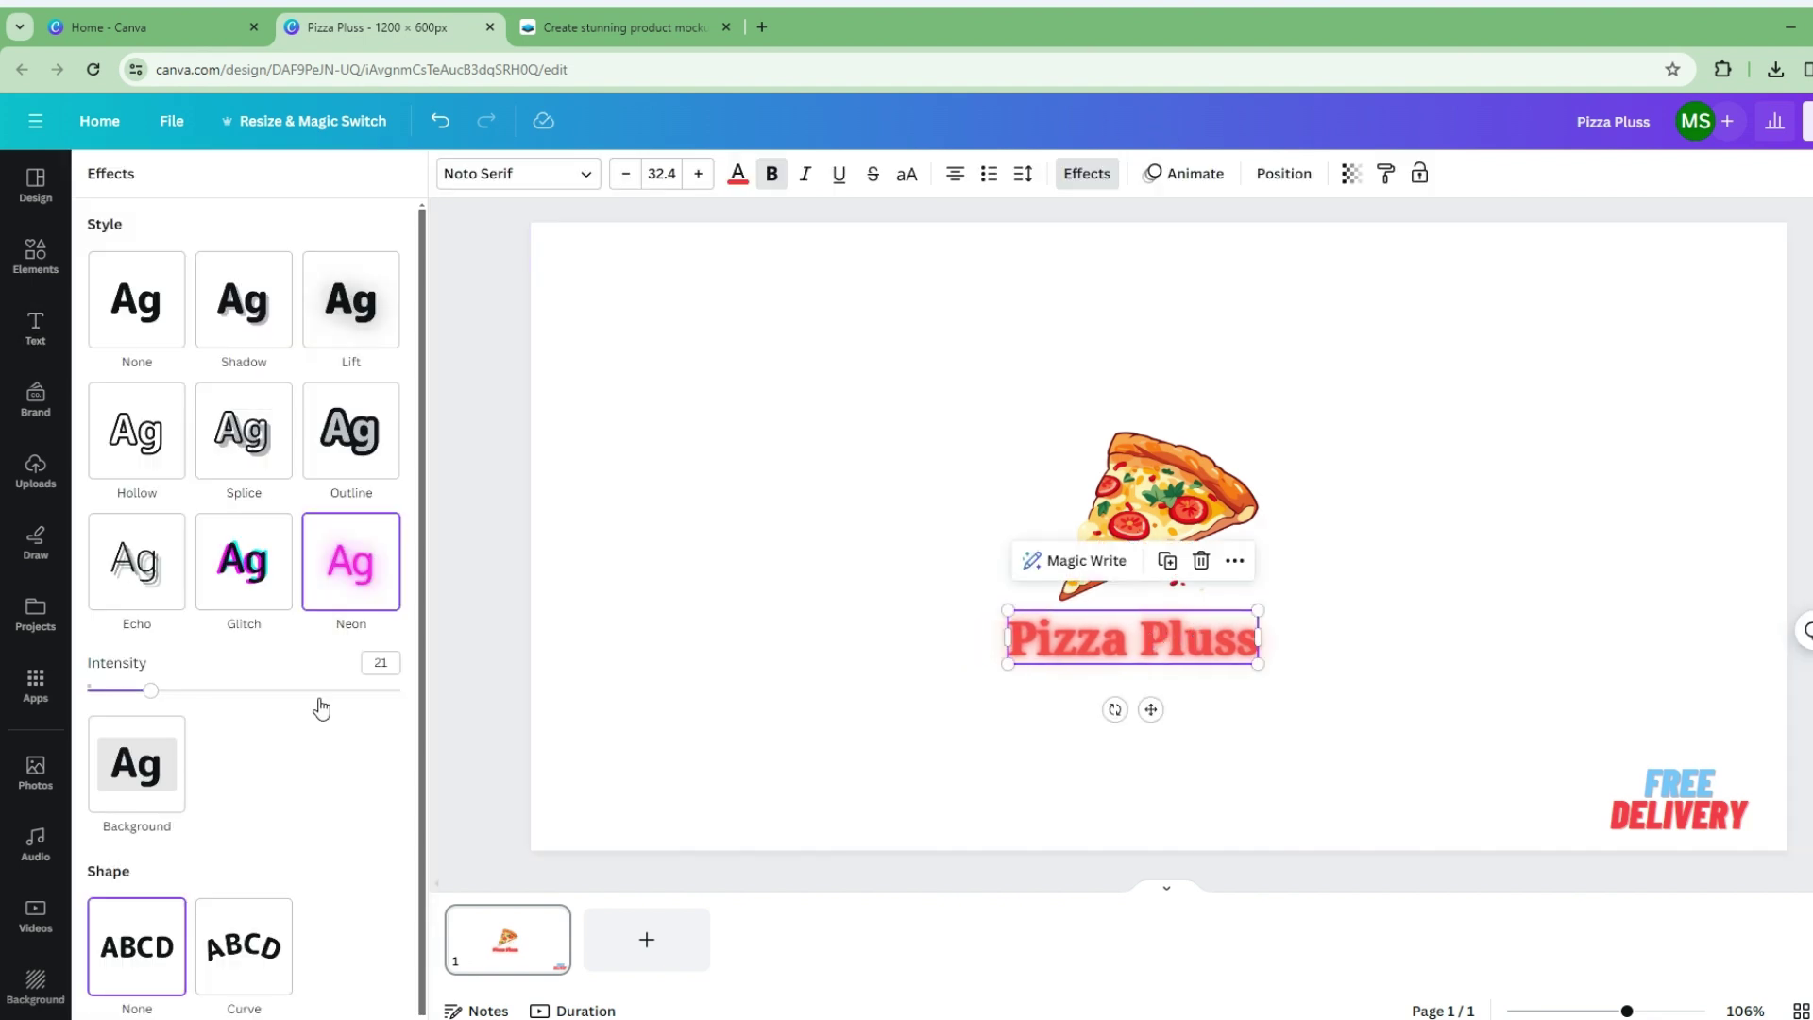
pyautogui.click(342, 568)
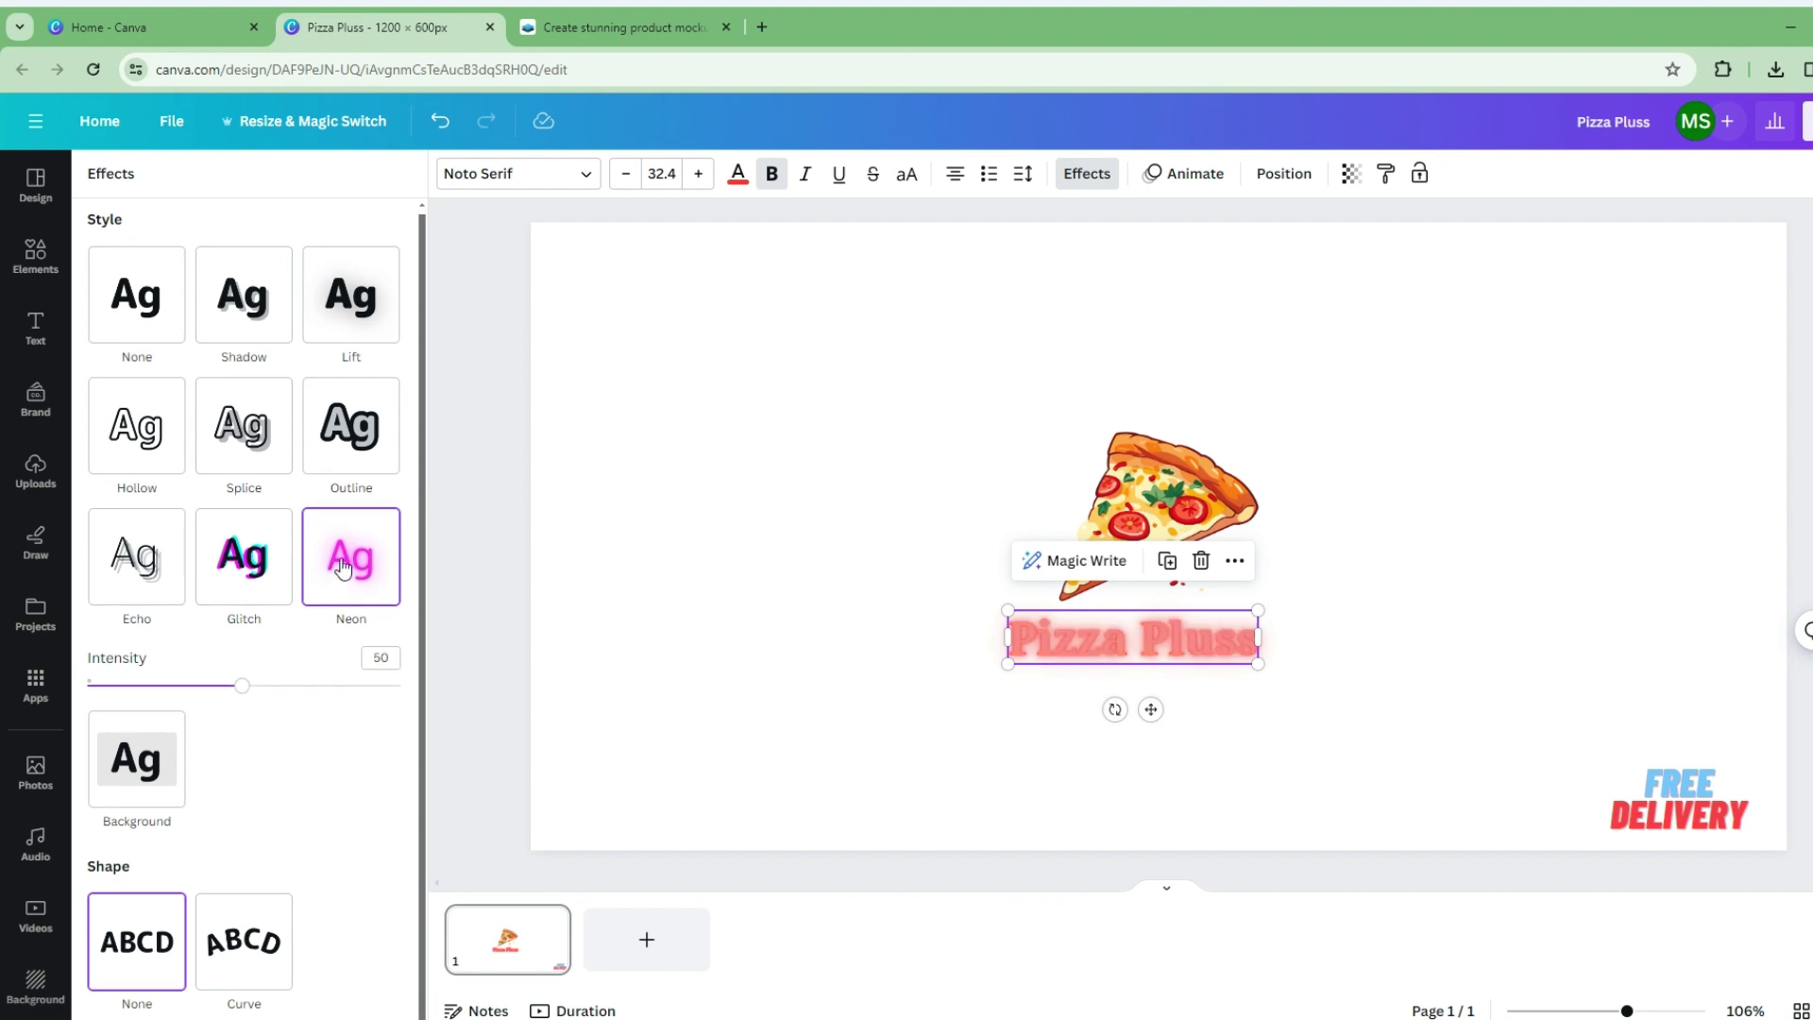
pyautogui.moveTo(246, 690); pyautogui.dragTo(146, 709)
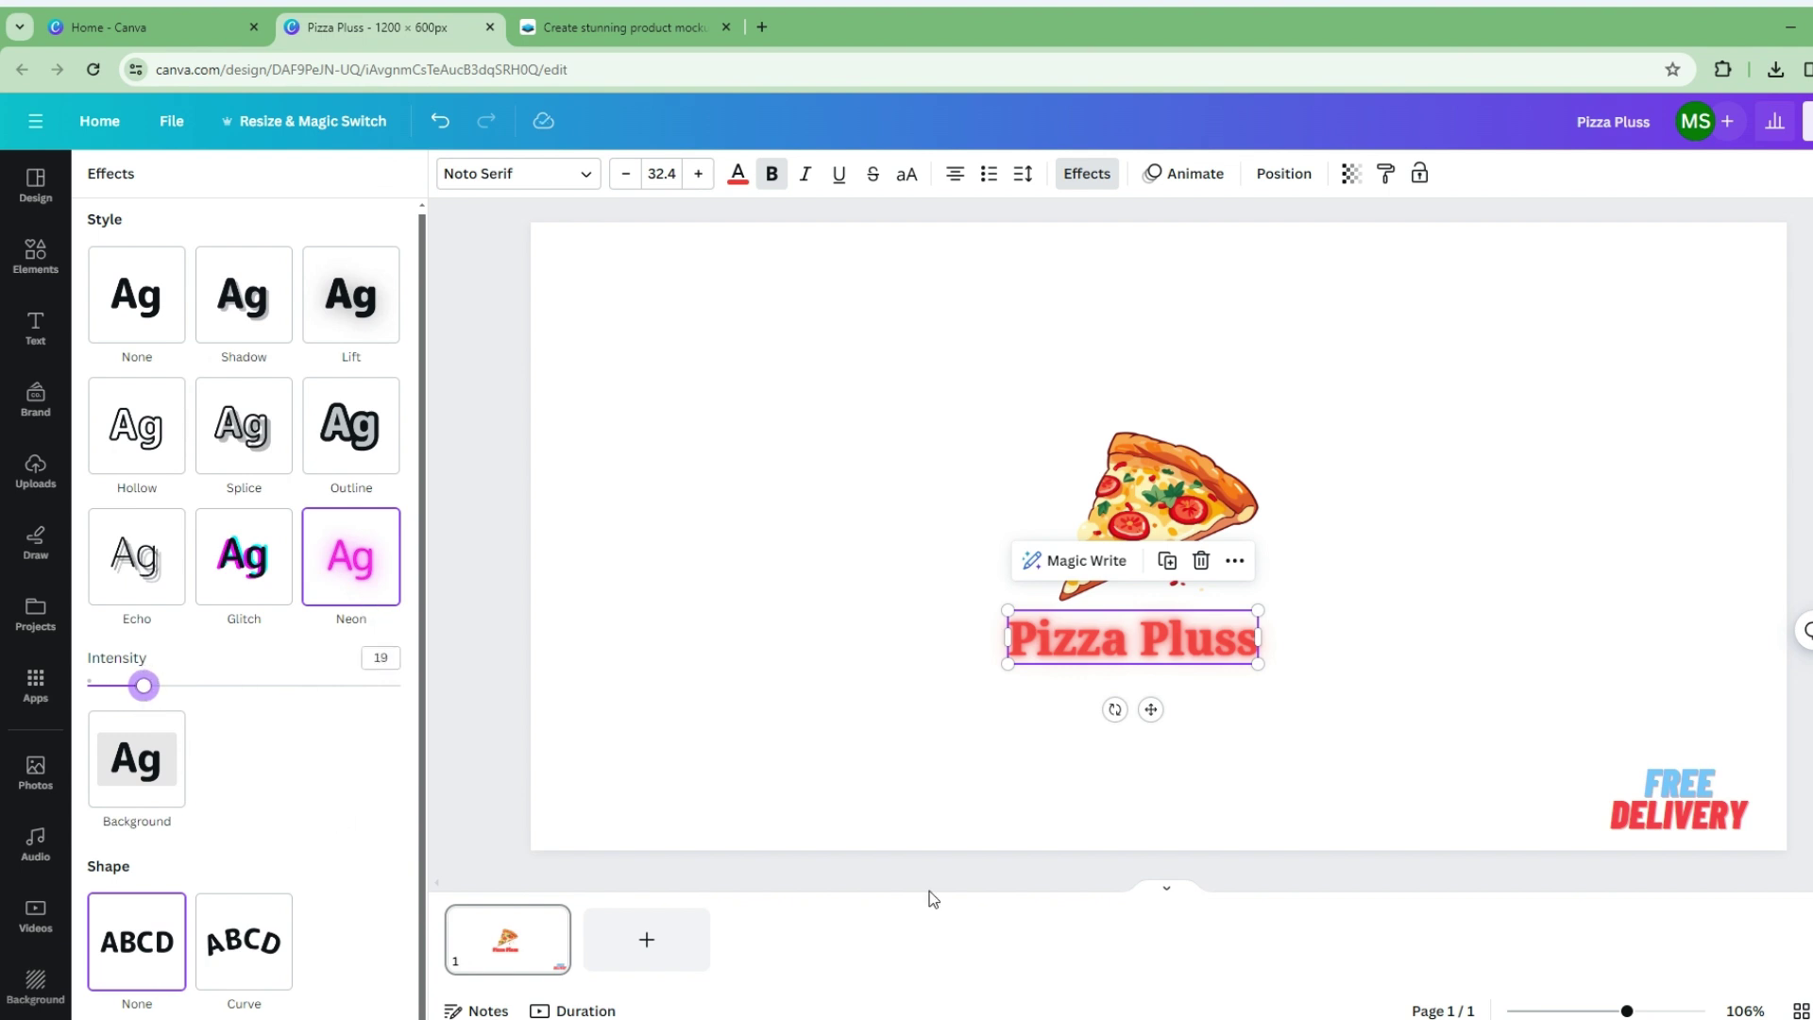
pyautogui.moveTo(1212, 647); pyautogui.dragTo(1213, 643)
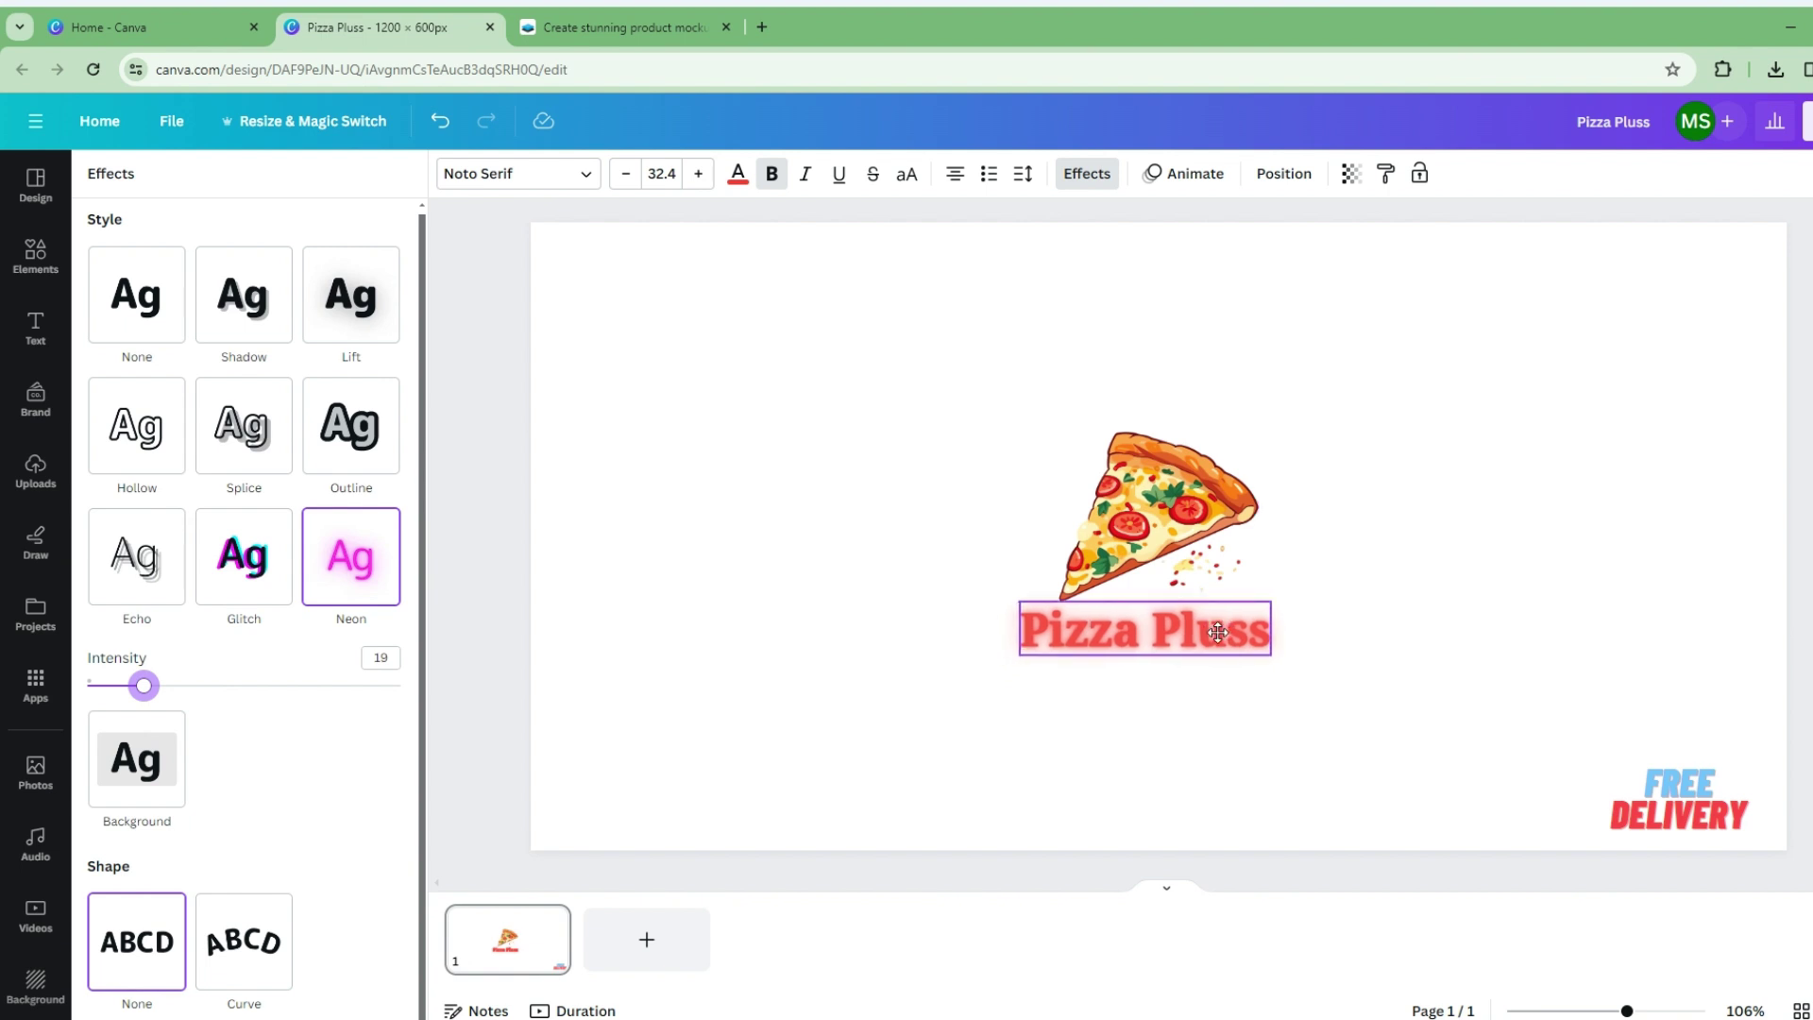
pyautogui.click(1100, 687)
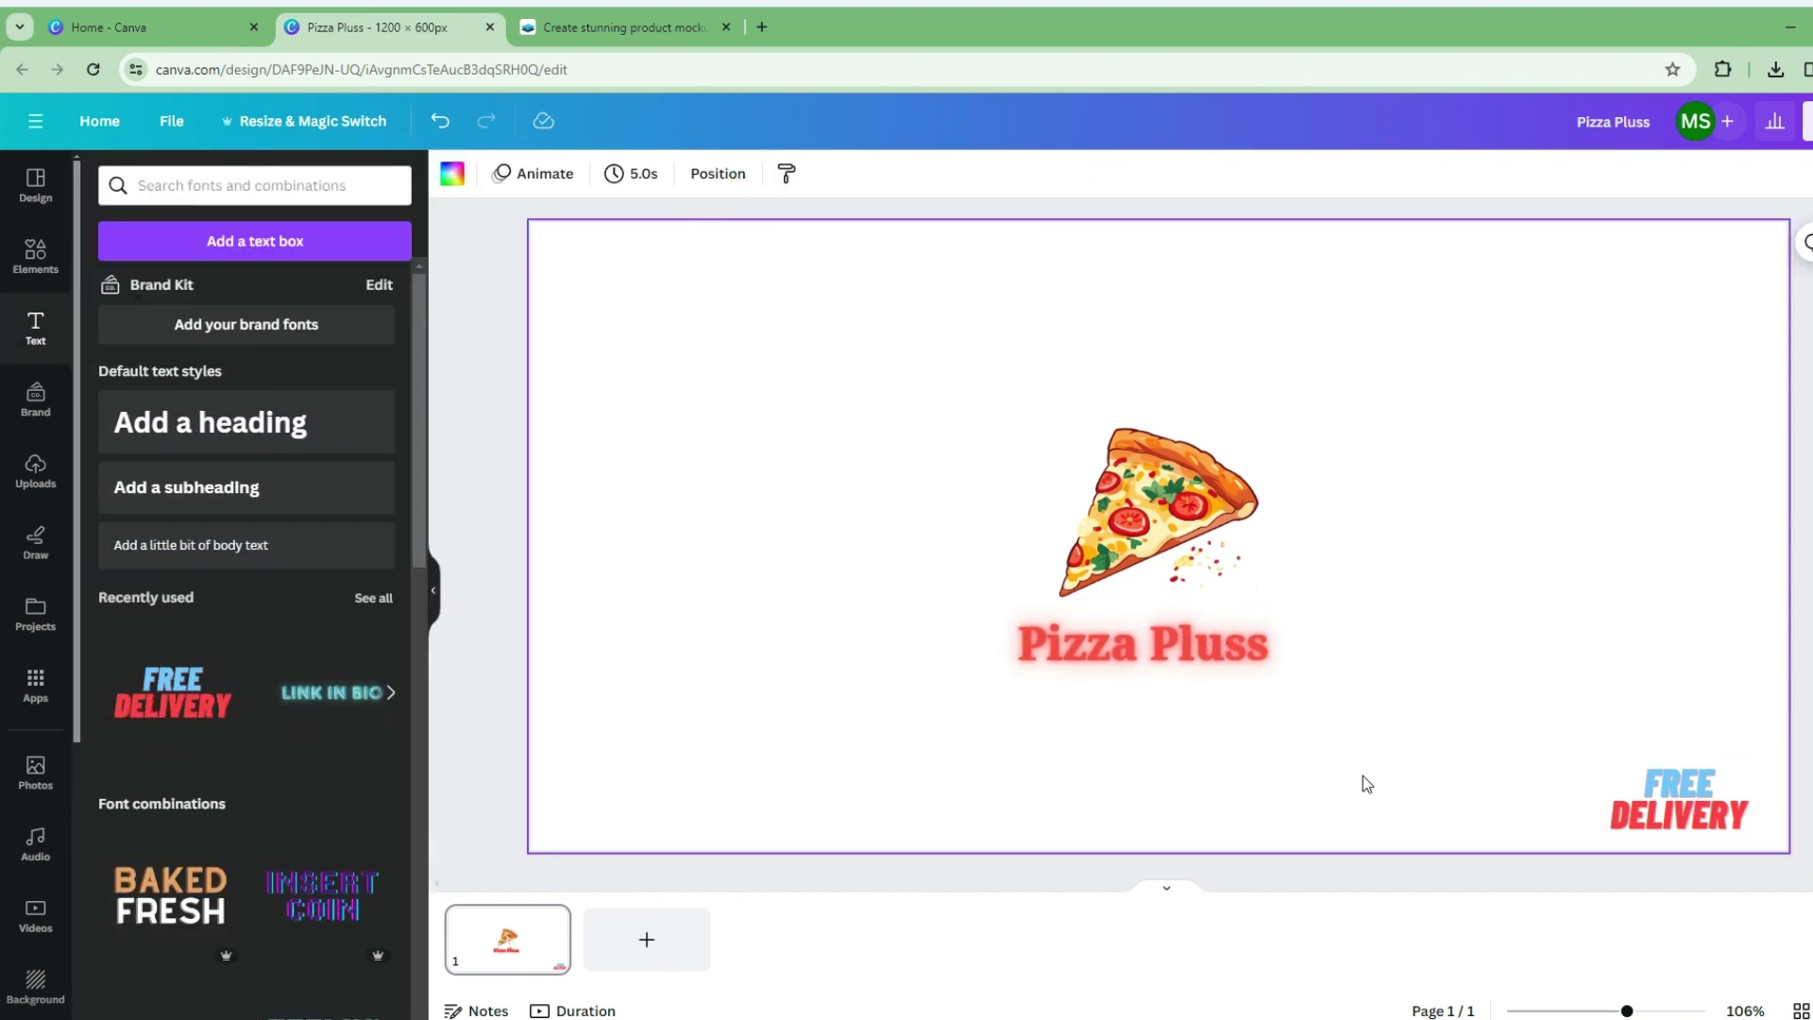
# Fill the page background with the pale yellow colour from the brand kit
pyautogui.click(1174, 505)
pyautogui.click(962, 416)
pyautogui.click(487, 251)
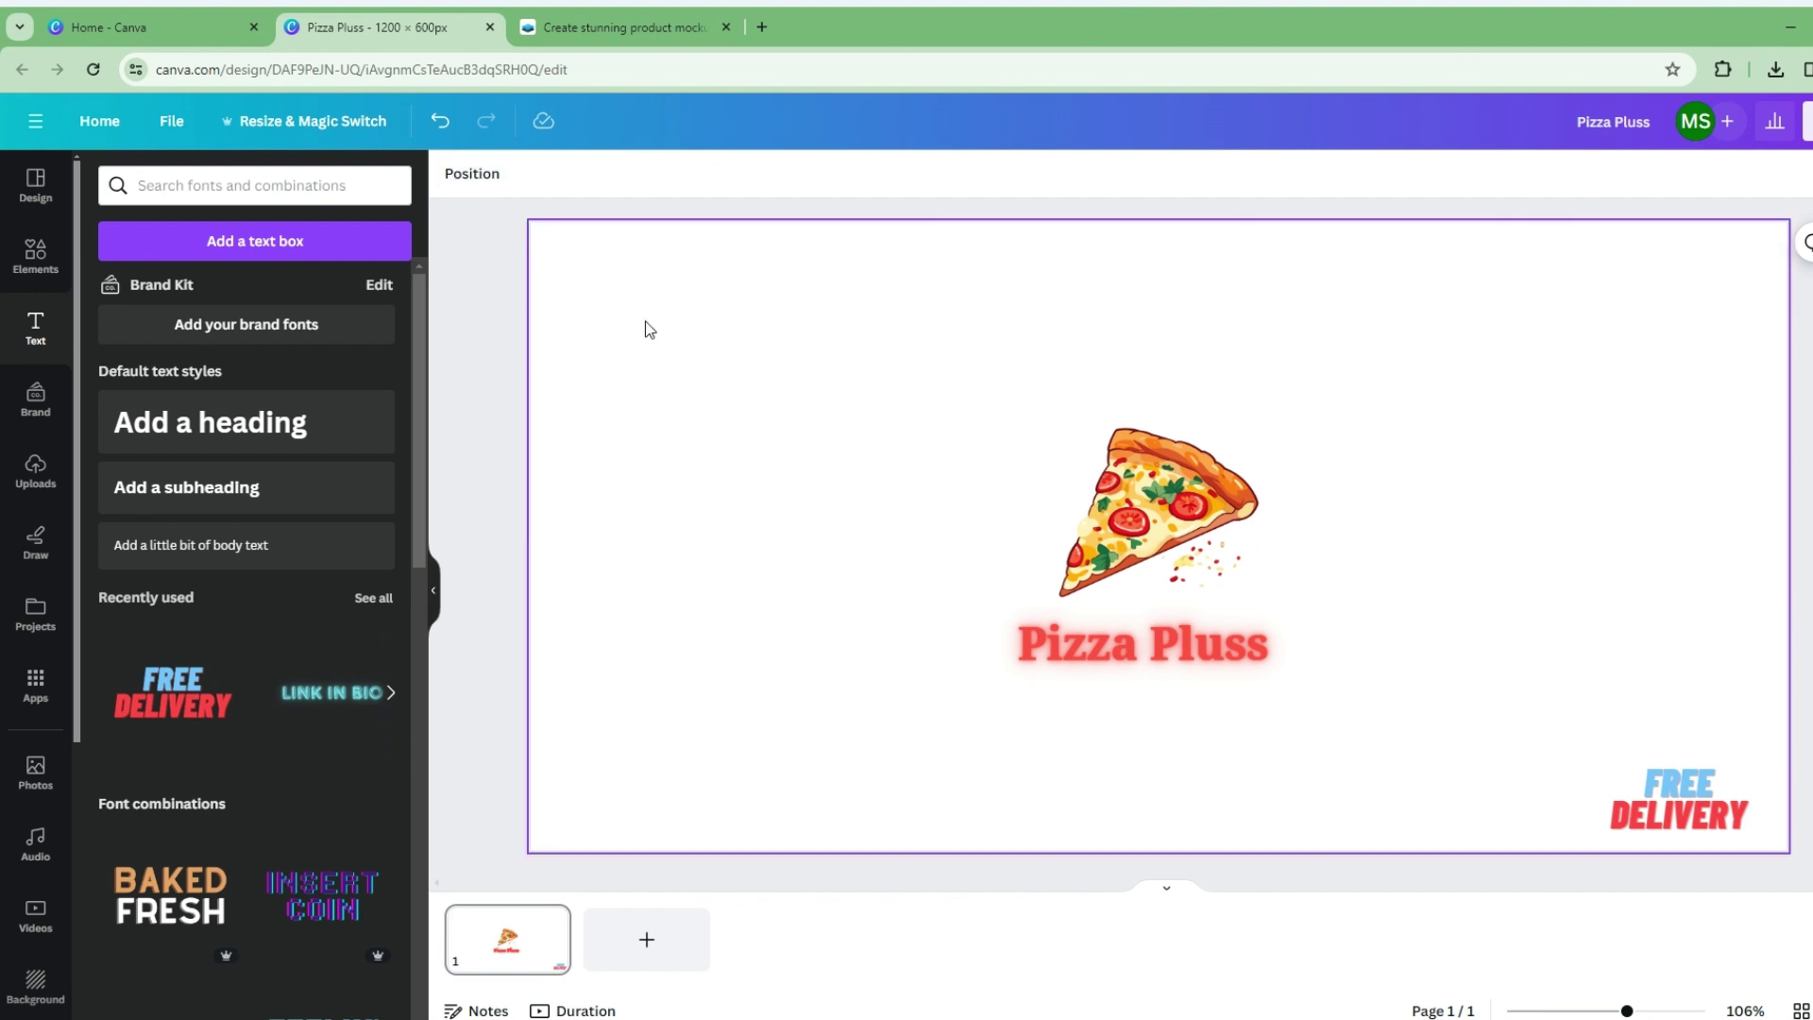
pyautogui.click(643, 328)
pyautogui.click(453, 175)
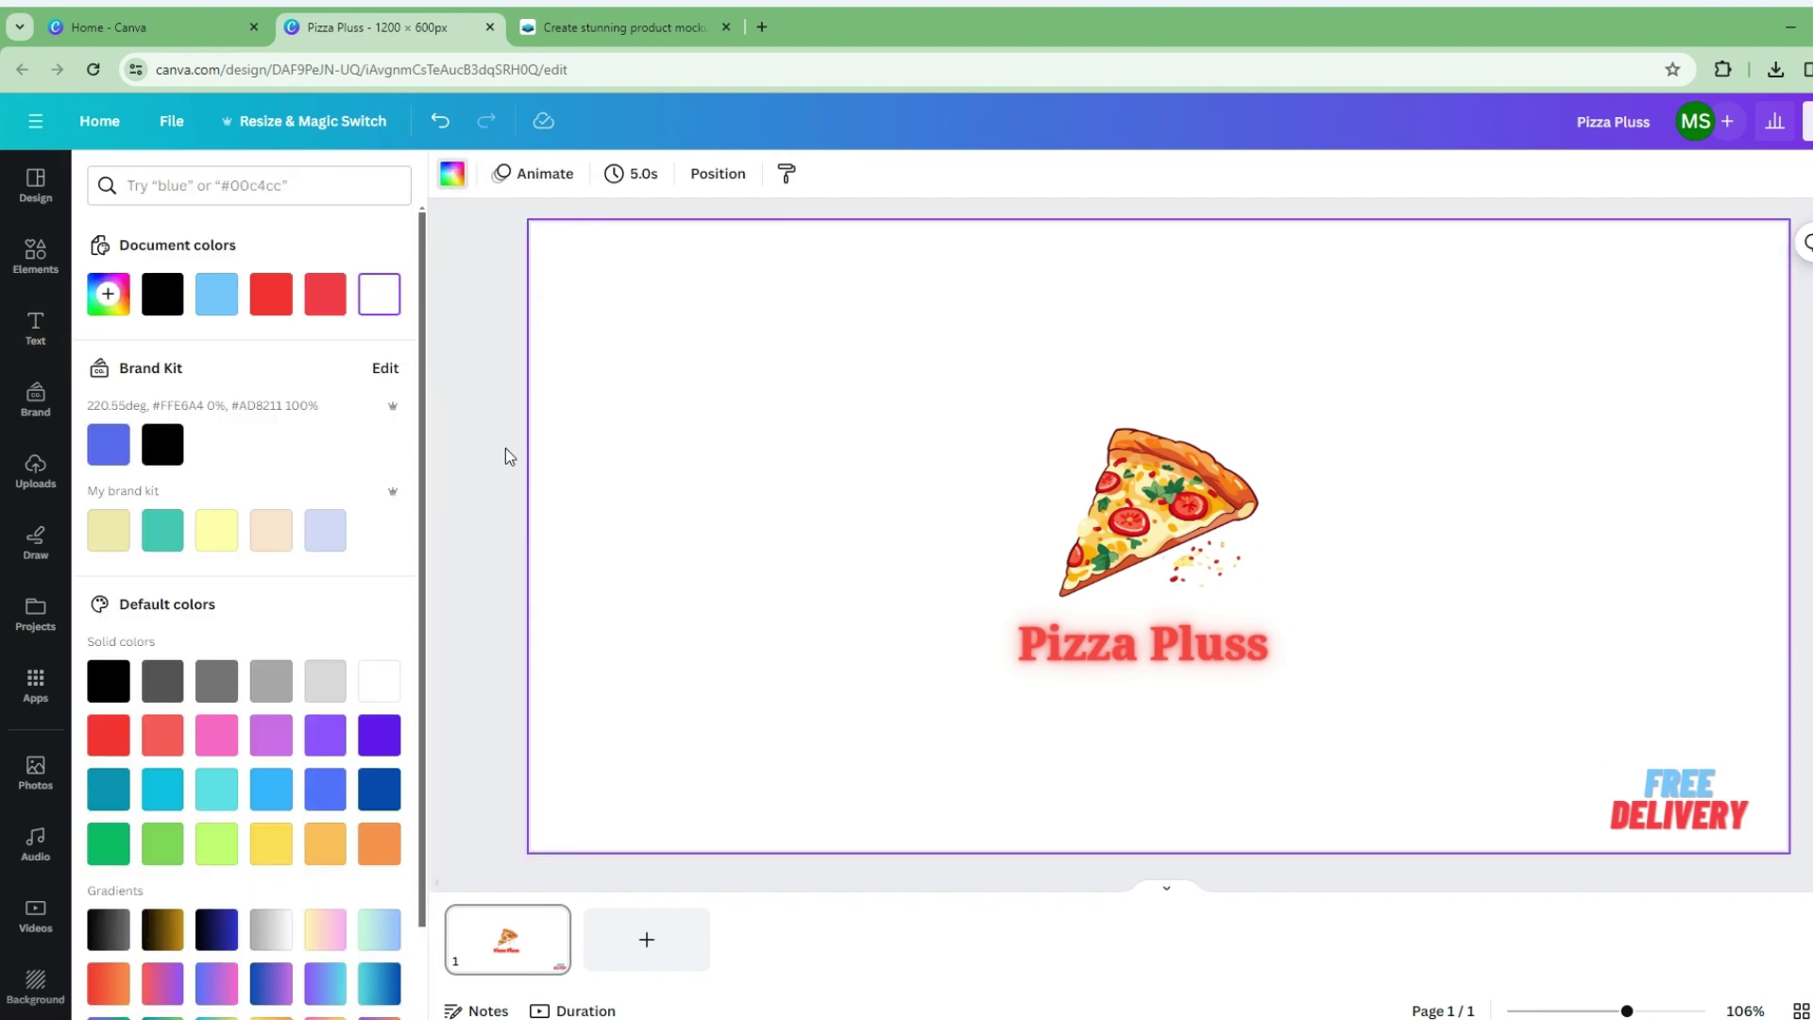
pyautogui.click(216, 543)
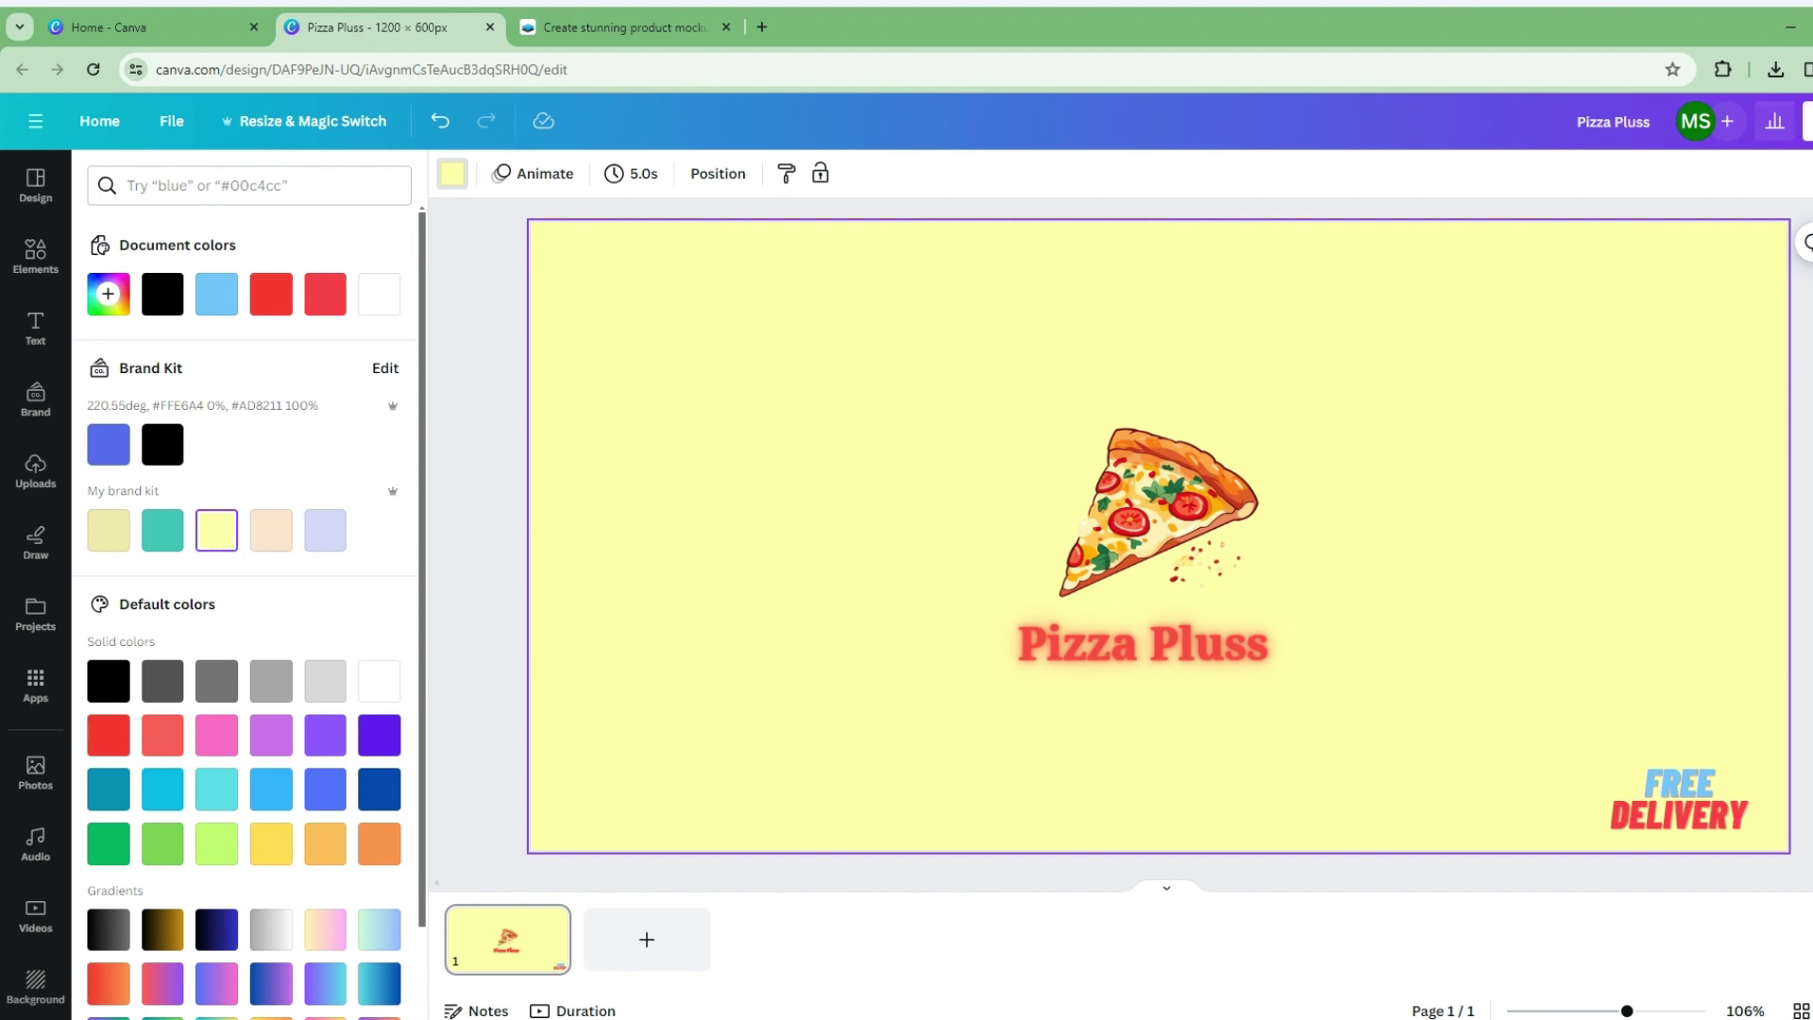
# Download the side cover design as a JPG at 1,800 × 900 px
pyautogui.click(1808, 121)
pyautogui.click(1606, 640)
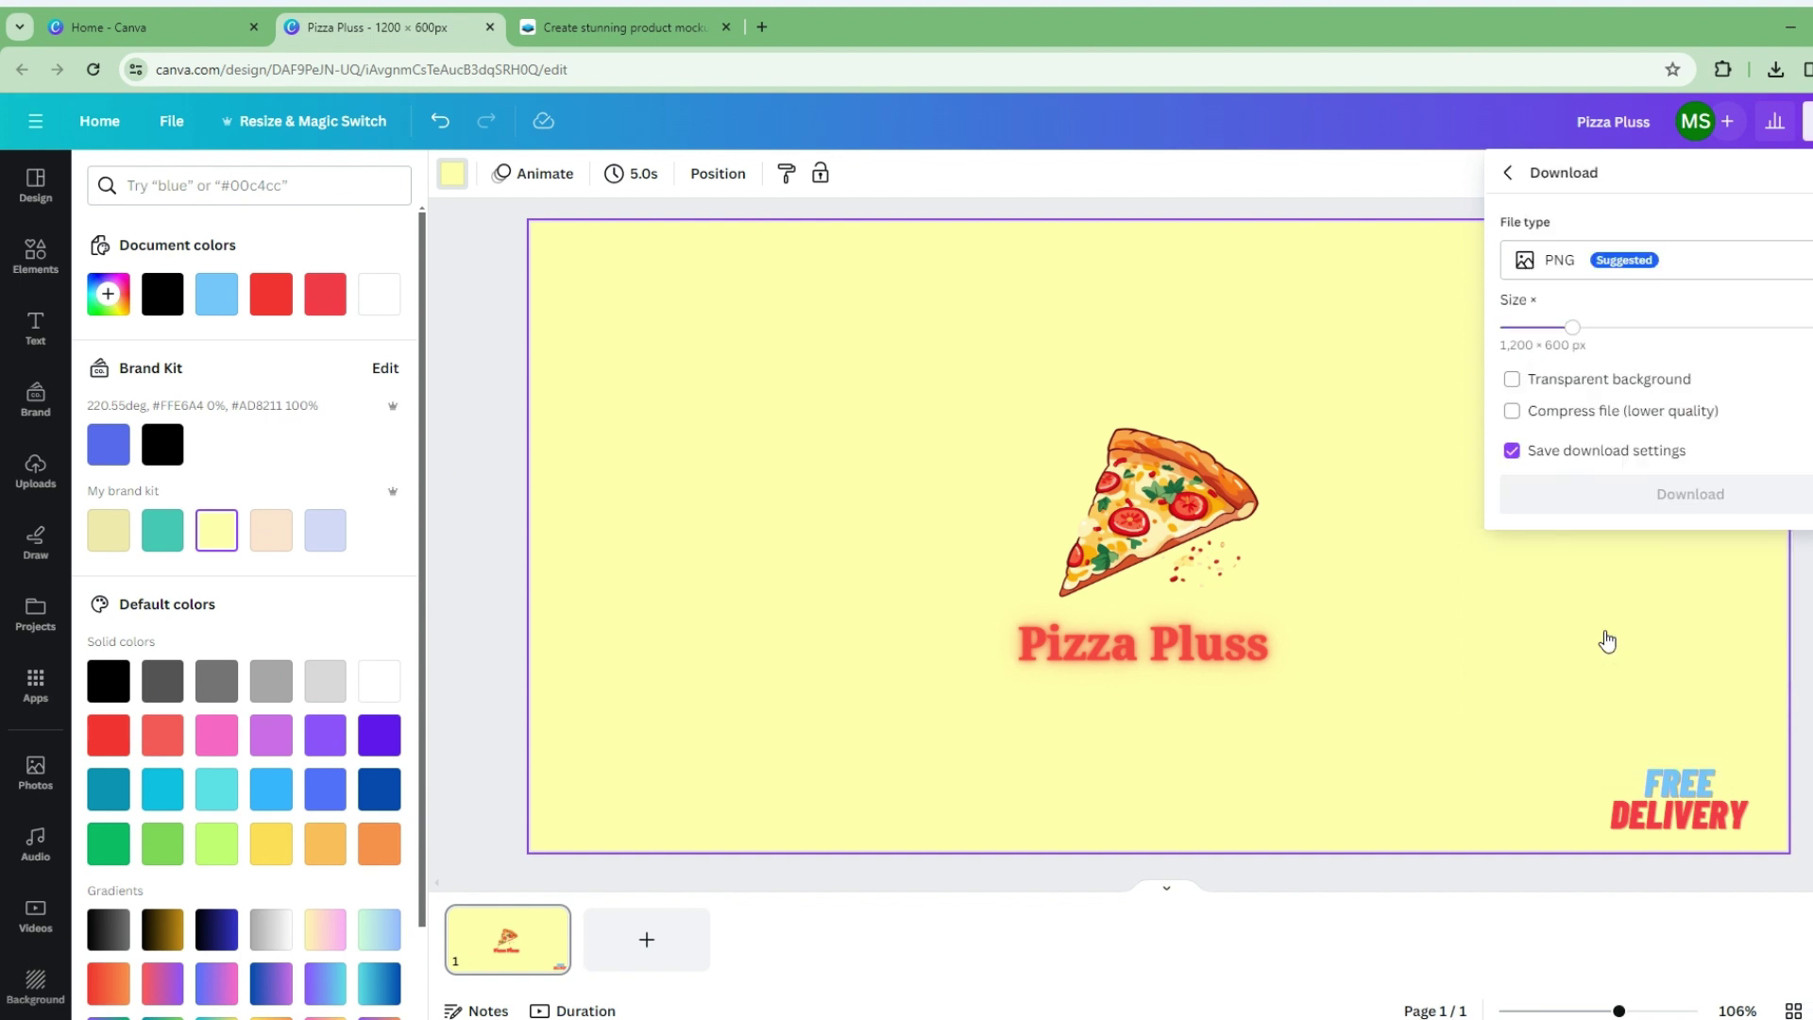
pyautogui.click(1652, 274)
pyautogui.click(1630, 276)
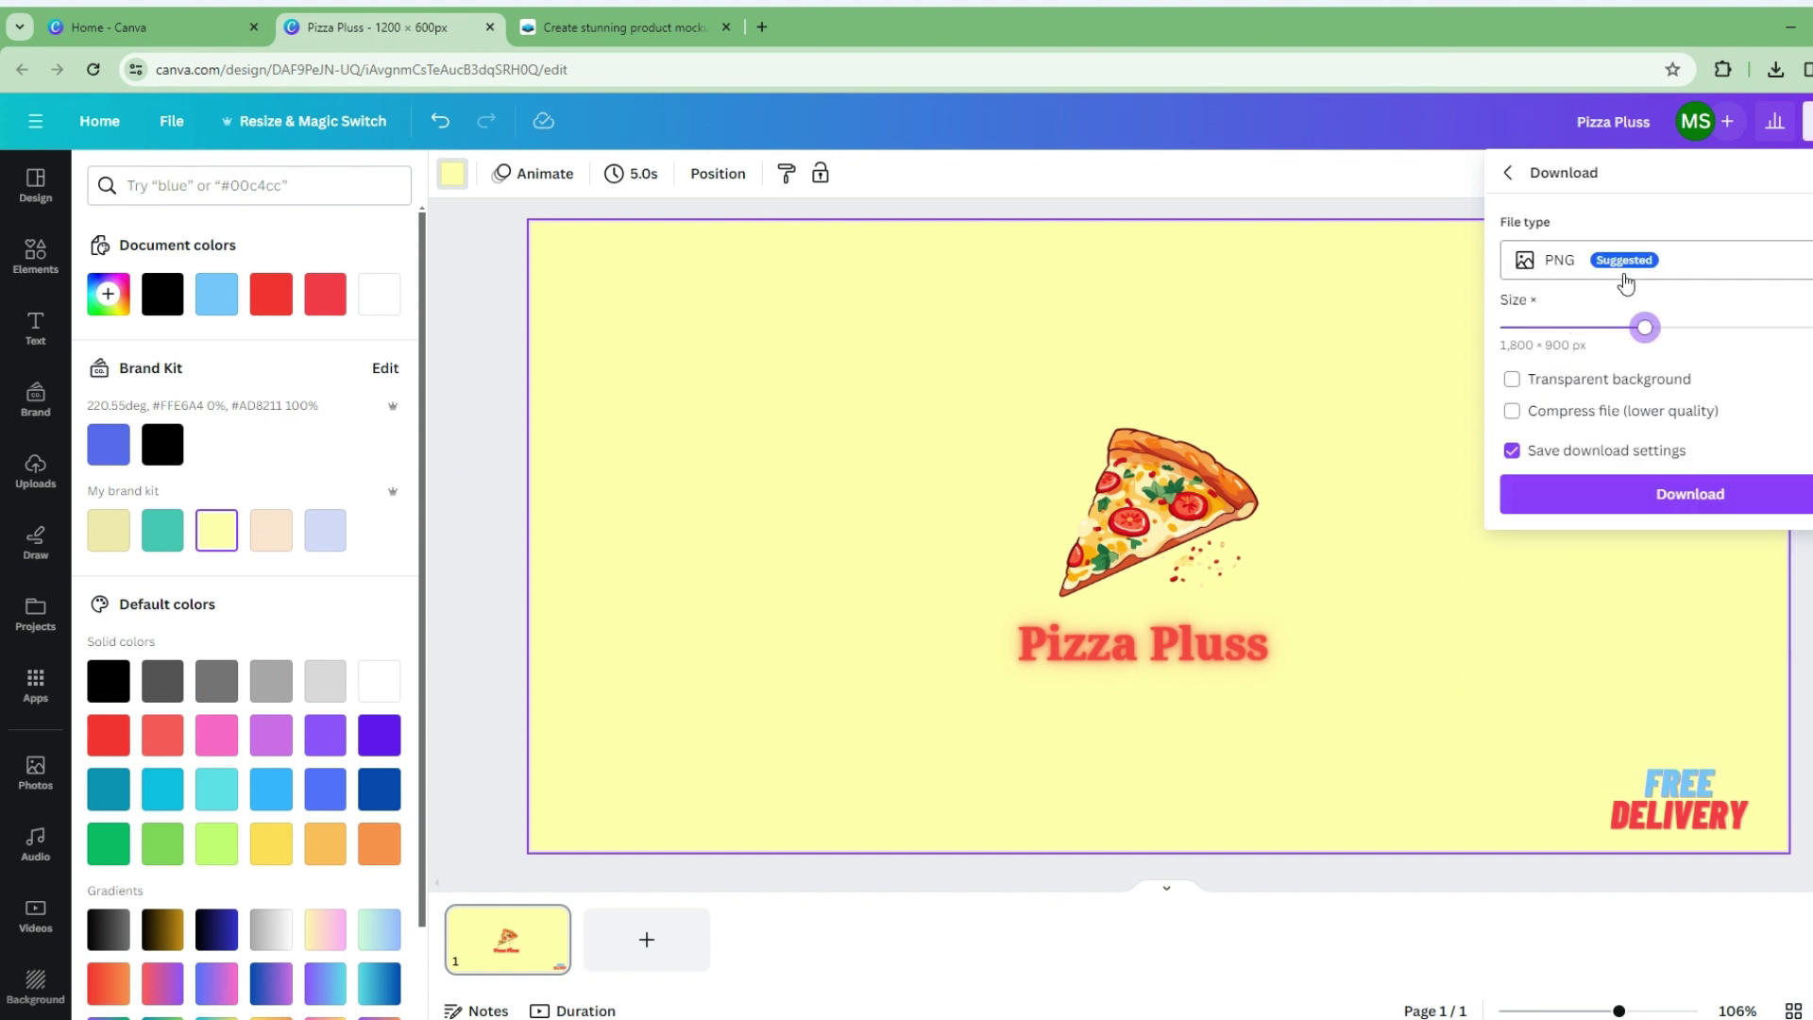
pyautogui.click(1620, 272)
pyautogui.click(1780, 419)
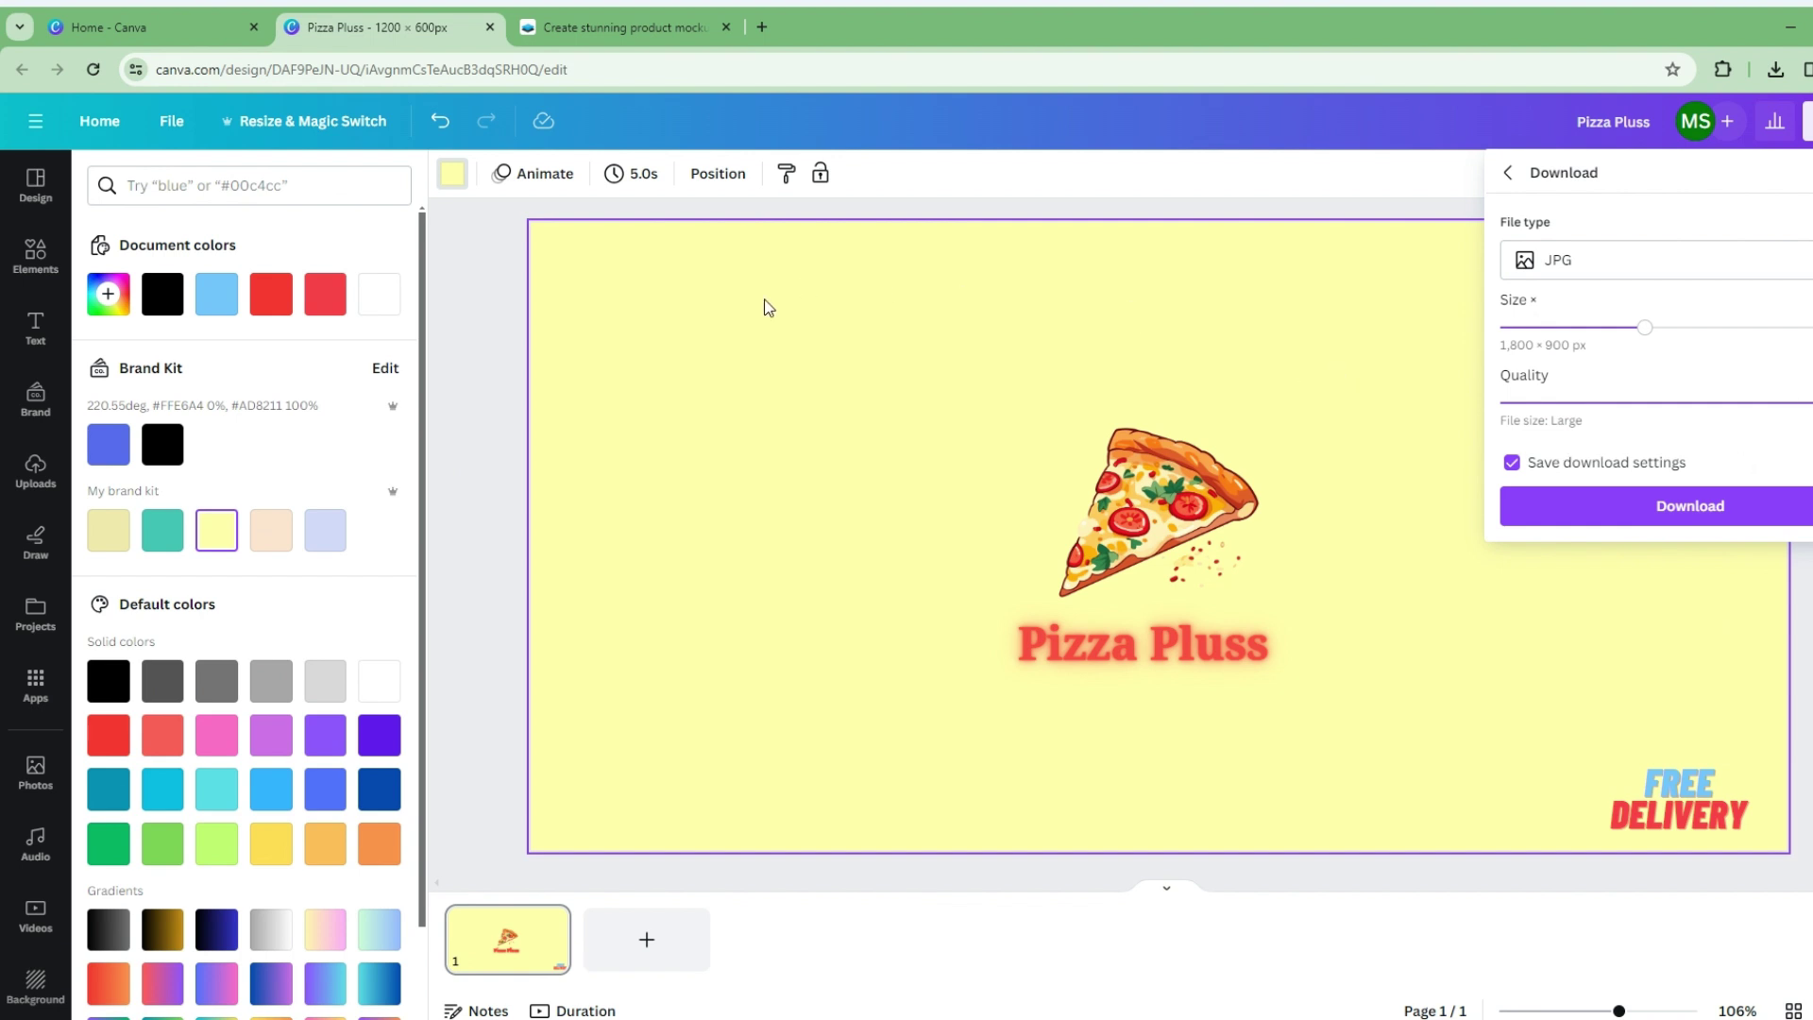
pyautogui.click(1691, 506)
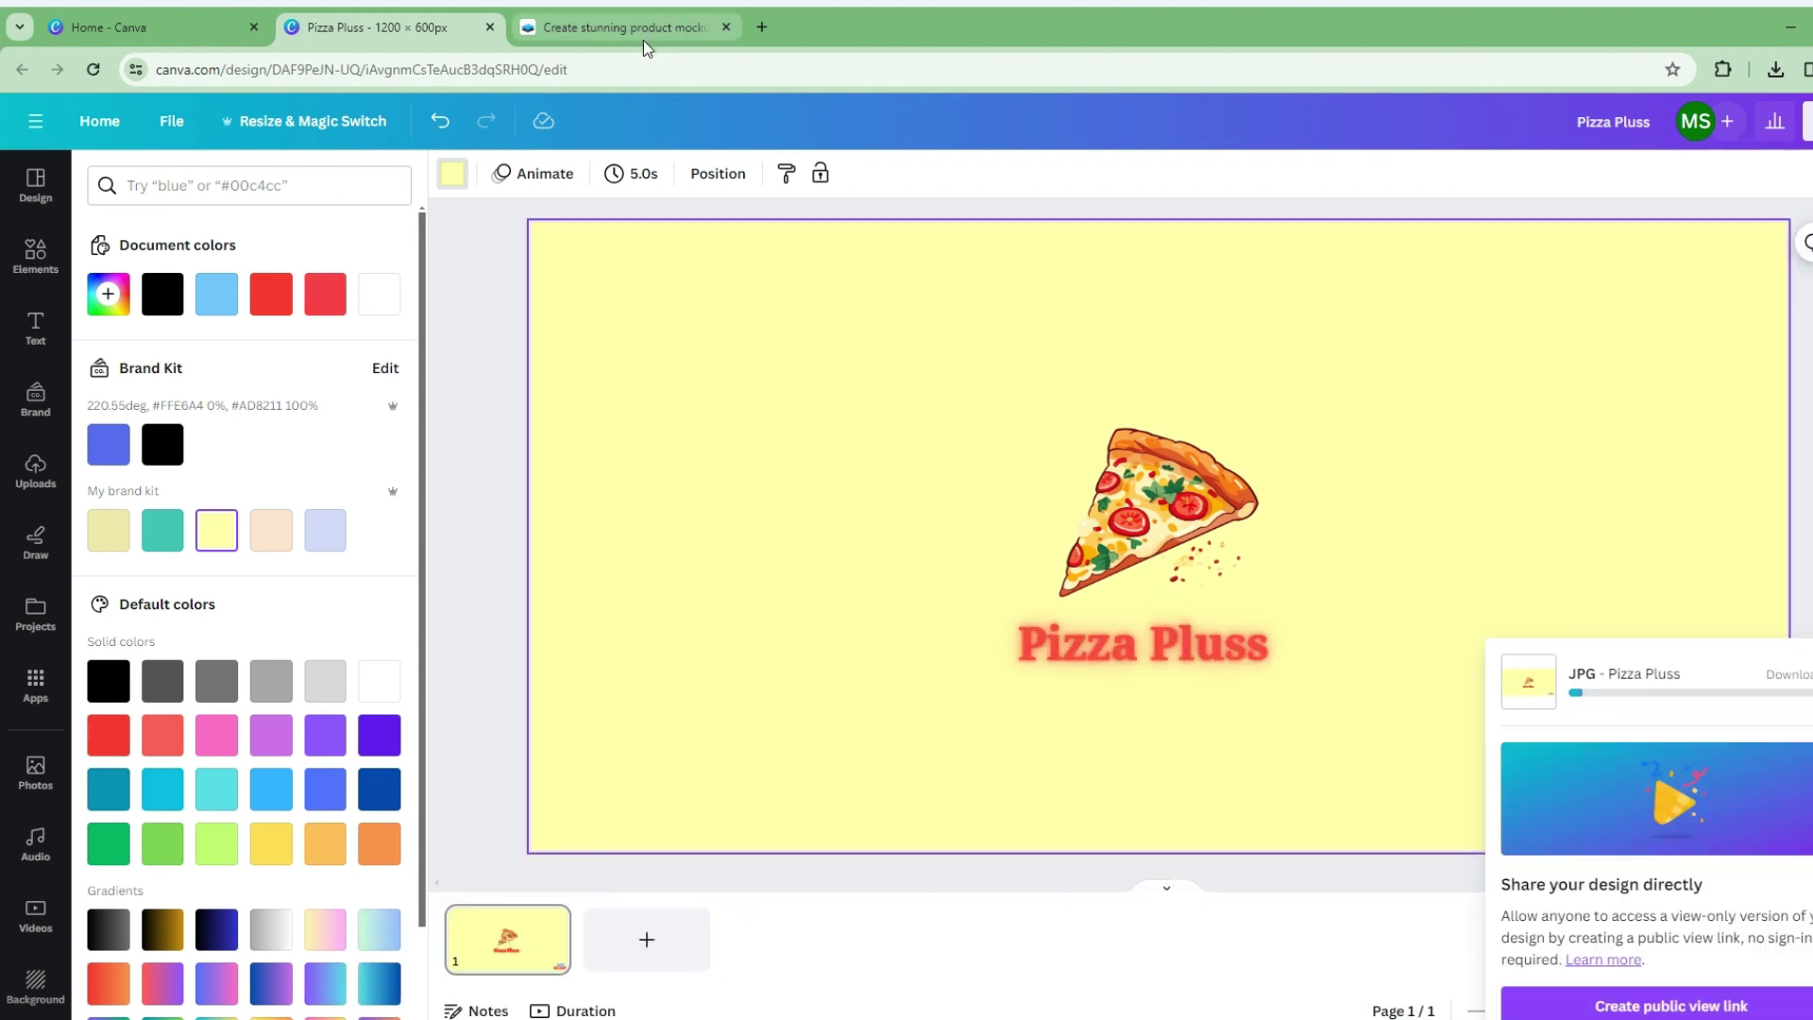
# Check the box front cover's dimensions on the Smartmockups page, and create a new custom-size Canva design of 2400 × 400 px
pyautogui.click(638, 36)
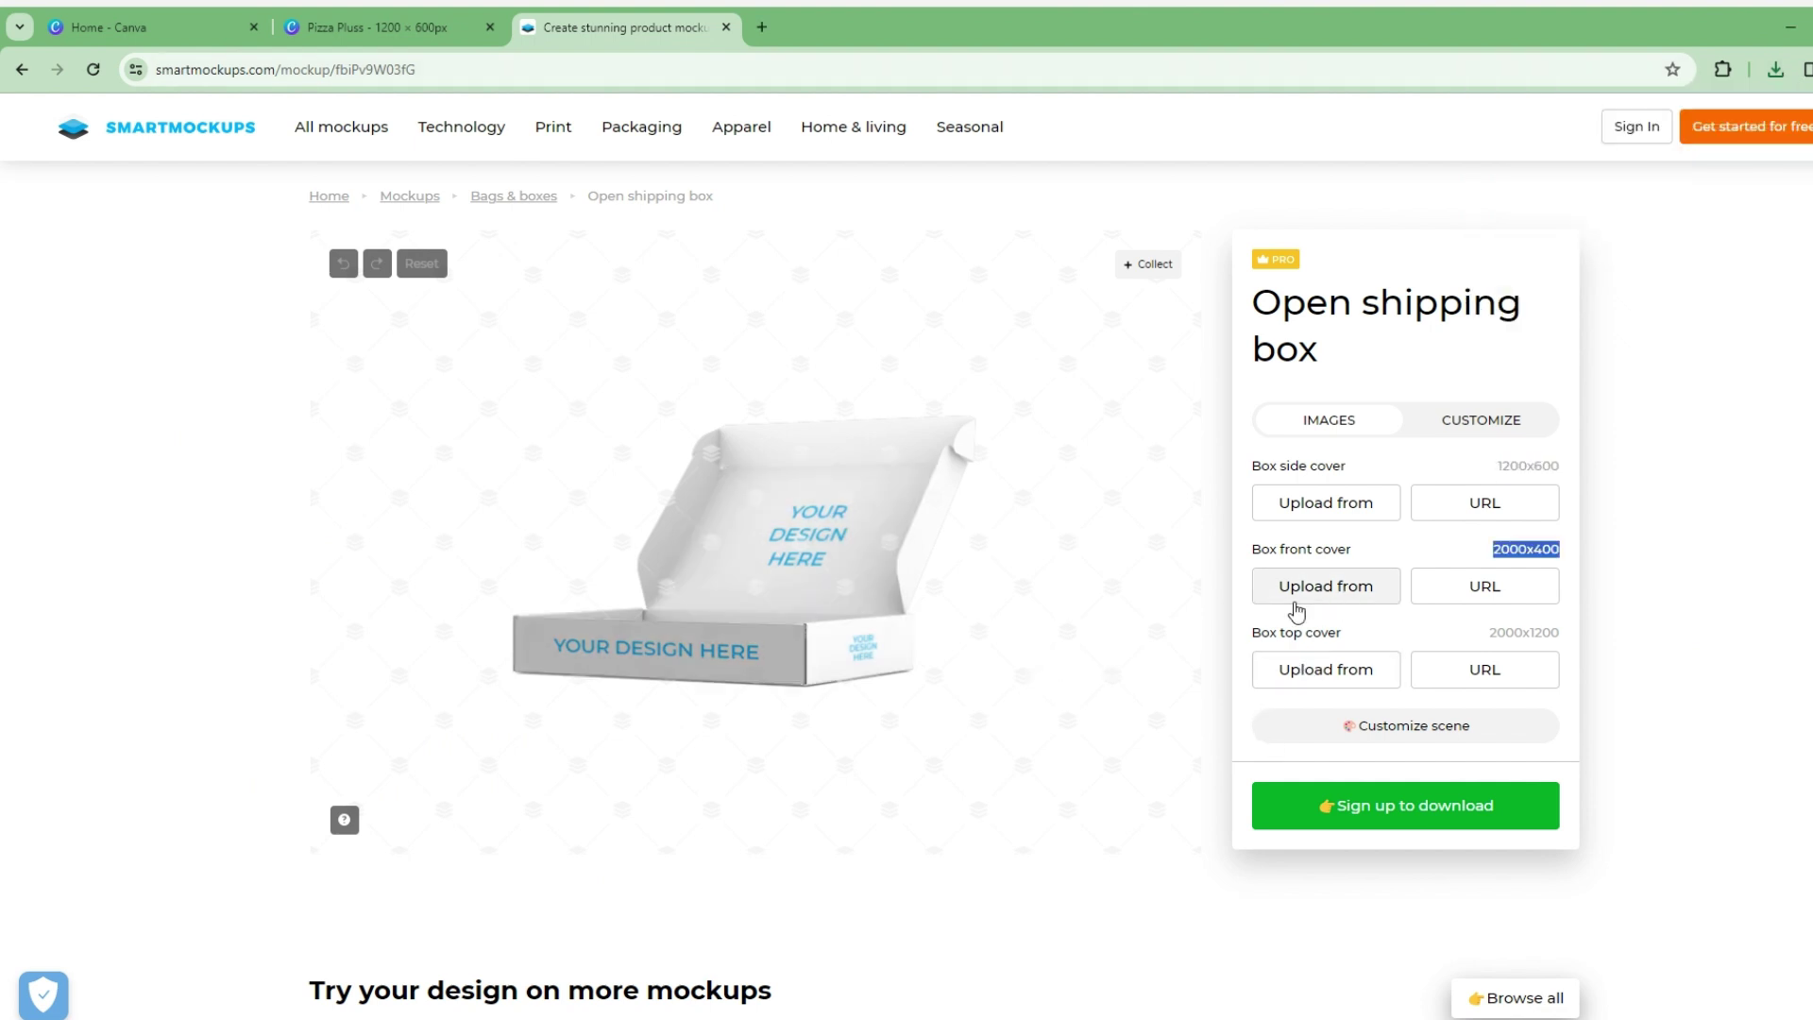
pyautogui.click(142, 27)
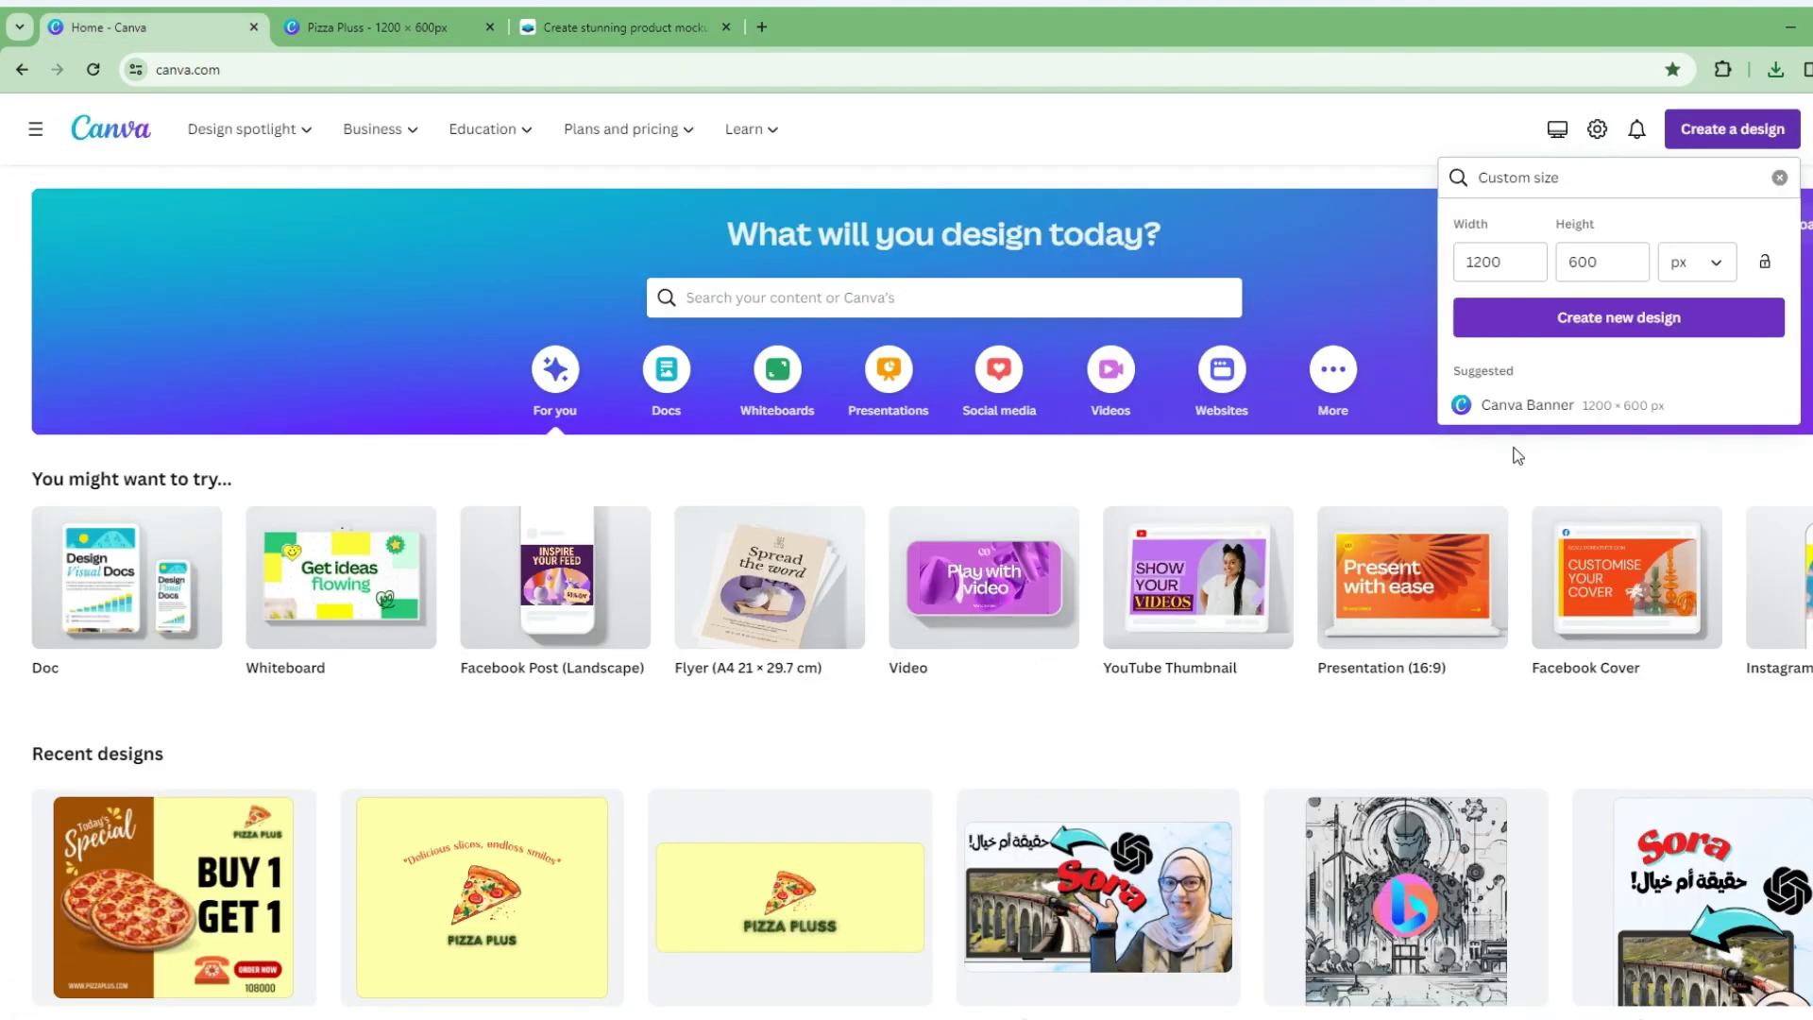
pyautogui.doubleClick(1489, 265)
pyautogui.write('2400')
pyautogui.doubleClick(1590, 267)
pyautogui.write('400')
pyautogui.click(1574, 316)
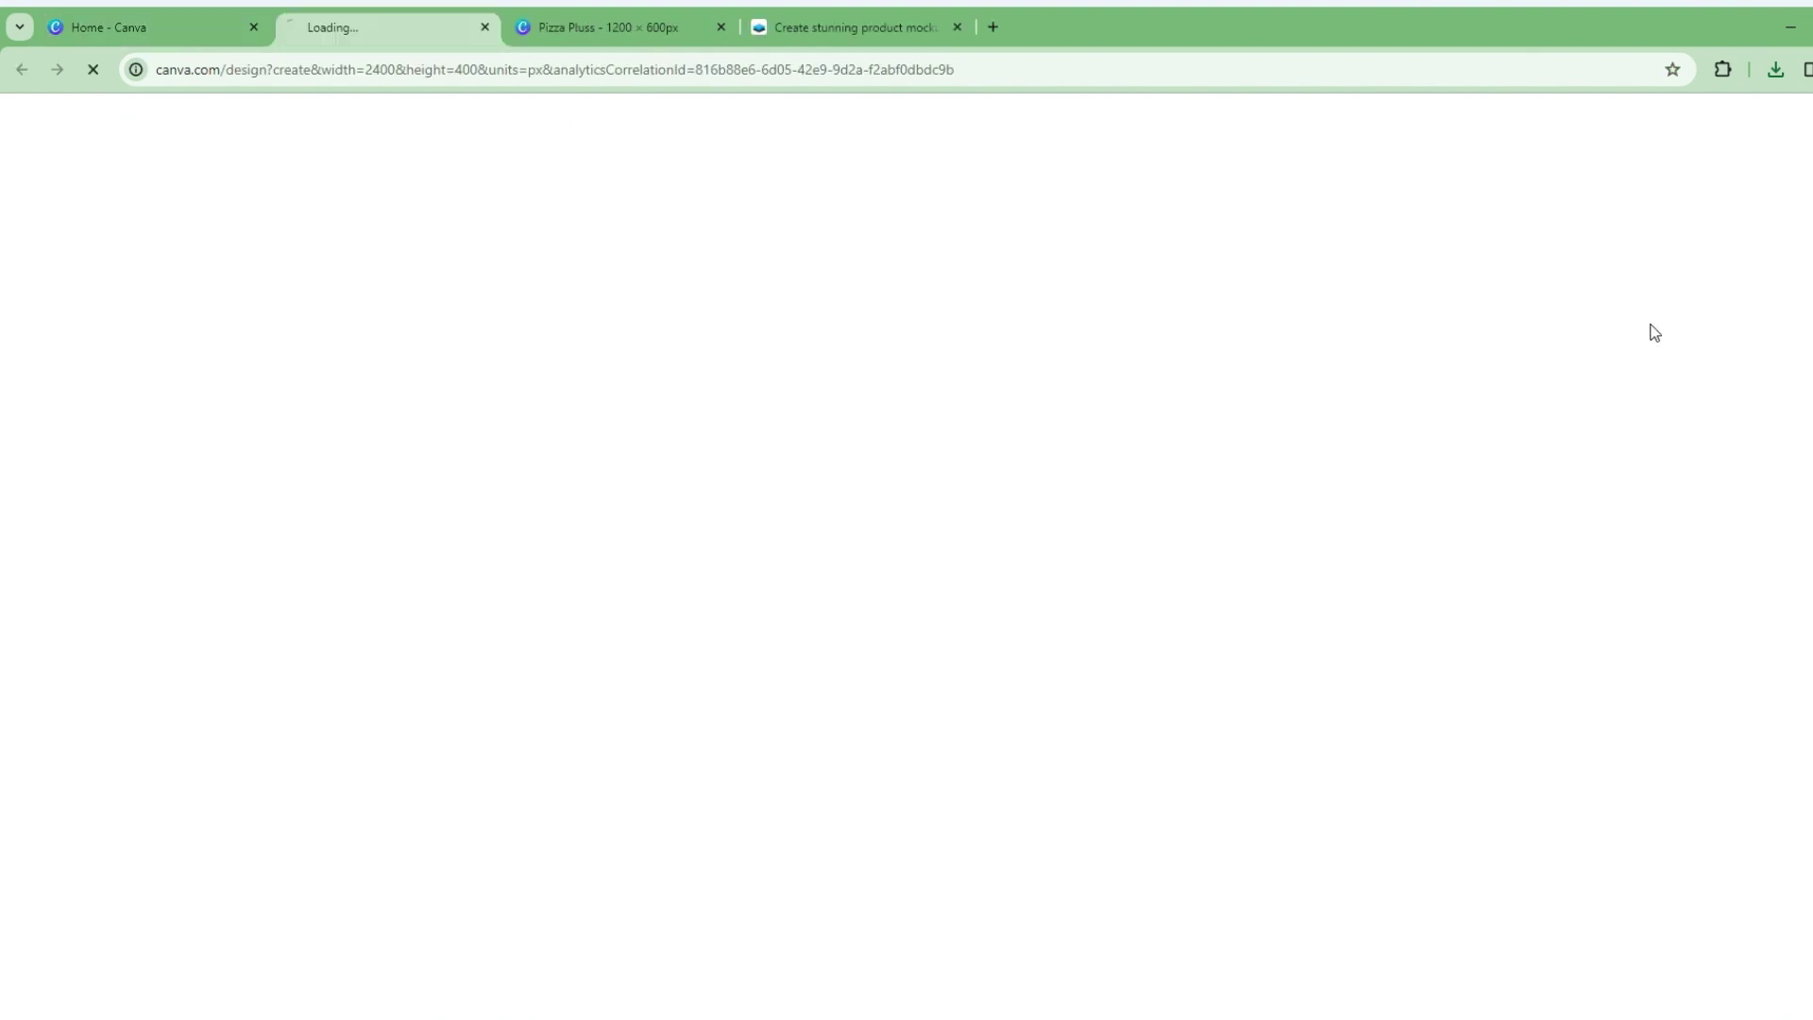
# Copy the FREE DELIVERY text from the Pizza Pluss side cover into the 2400 × 400 px design, placing it in the page's lower-right corner
pyautogui.click(545, 29)
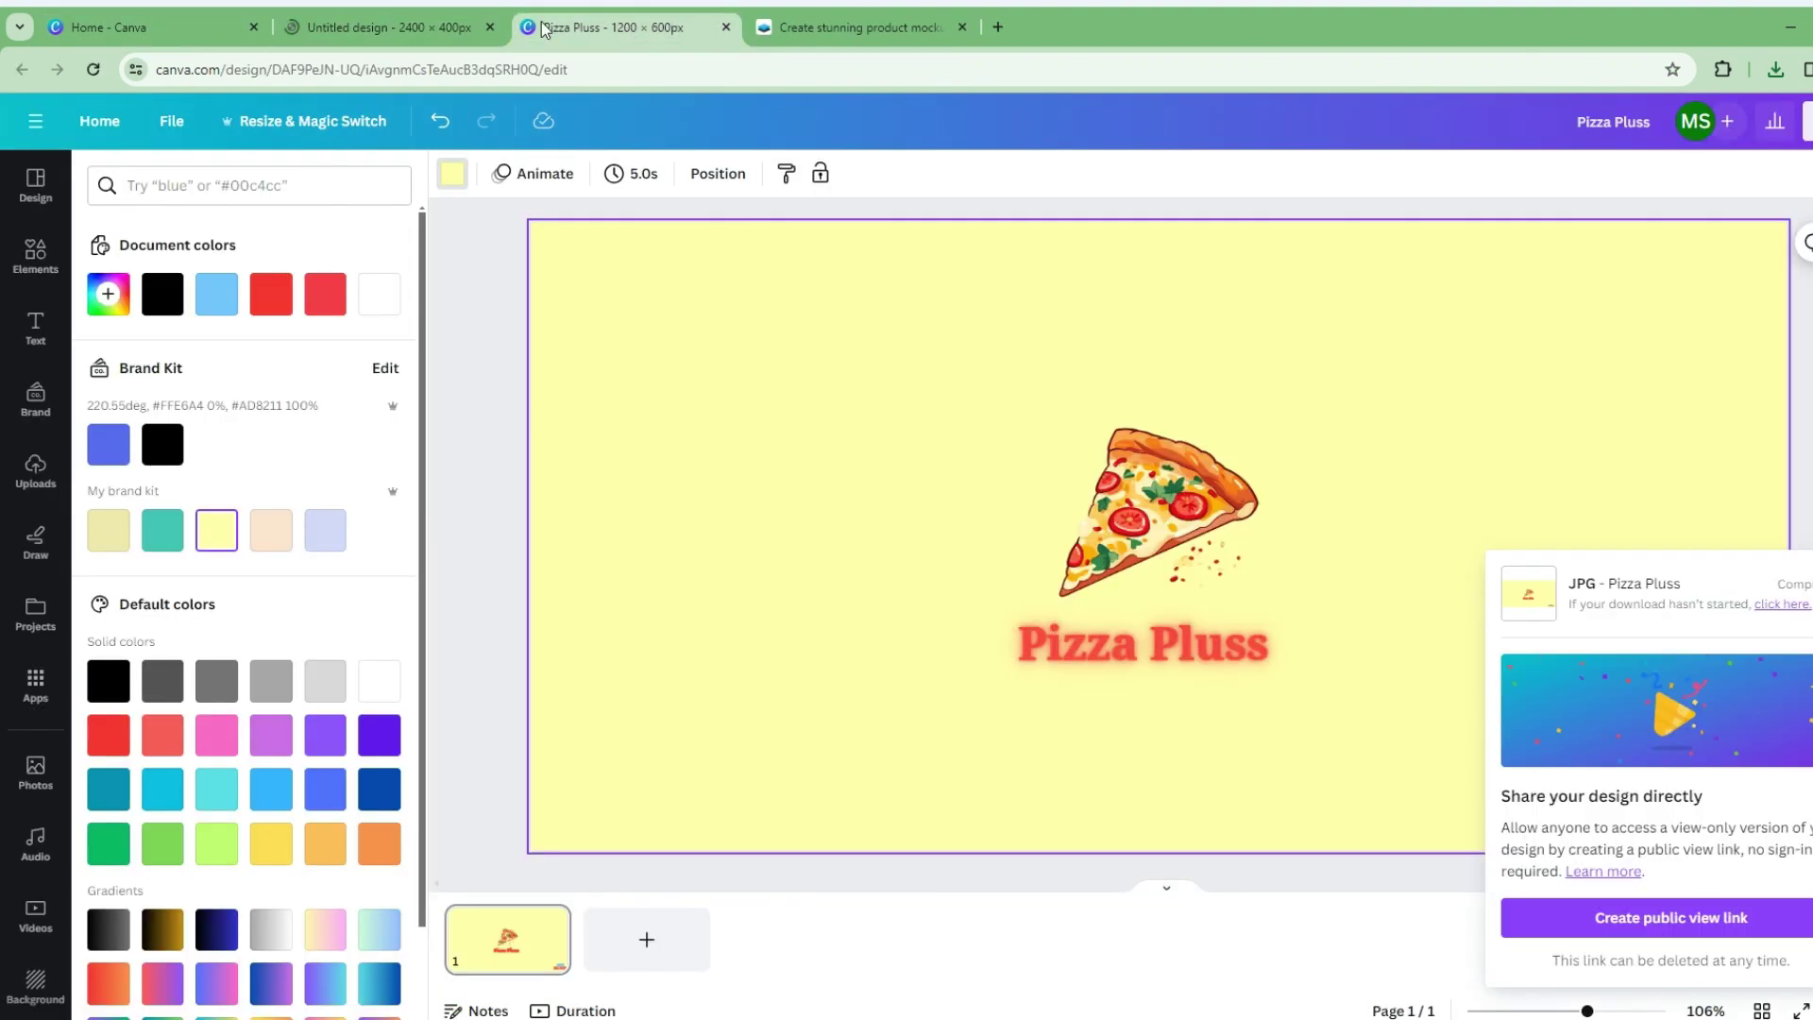
pyautogui.click(379, 31)
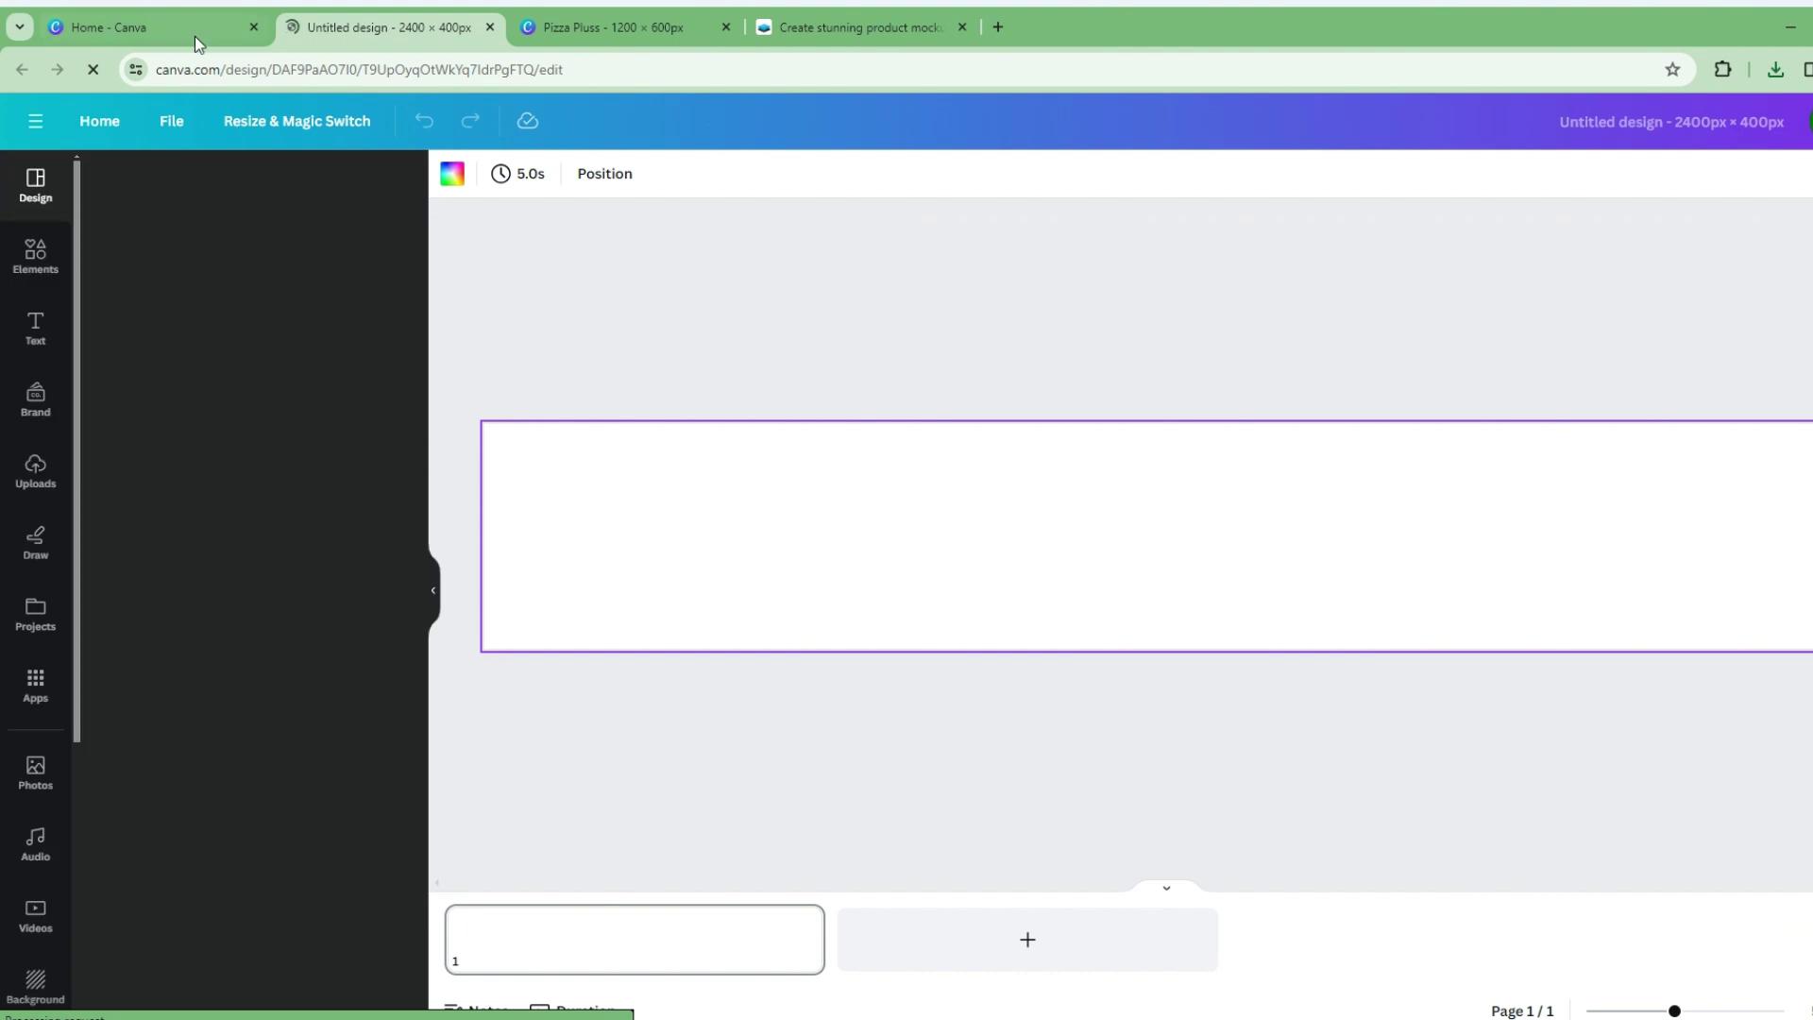
pyautogui.click(557, 28)
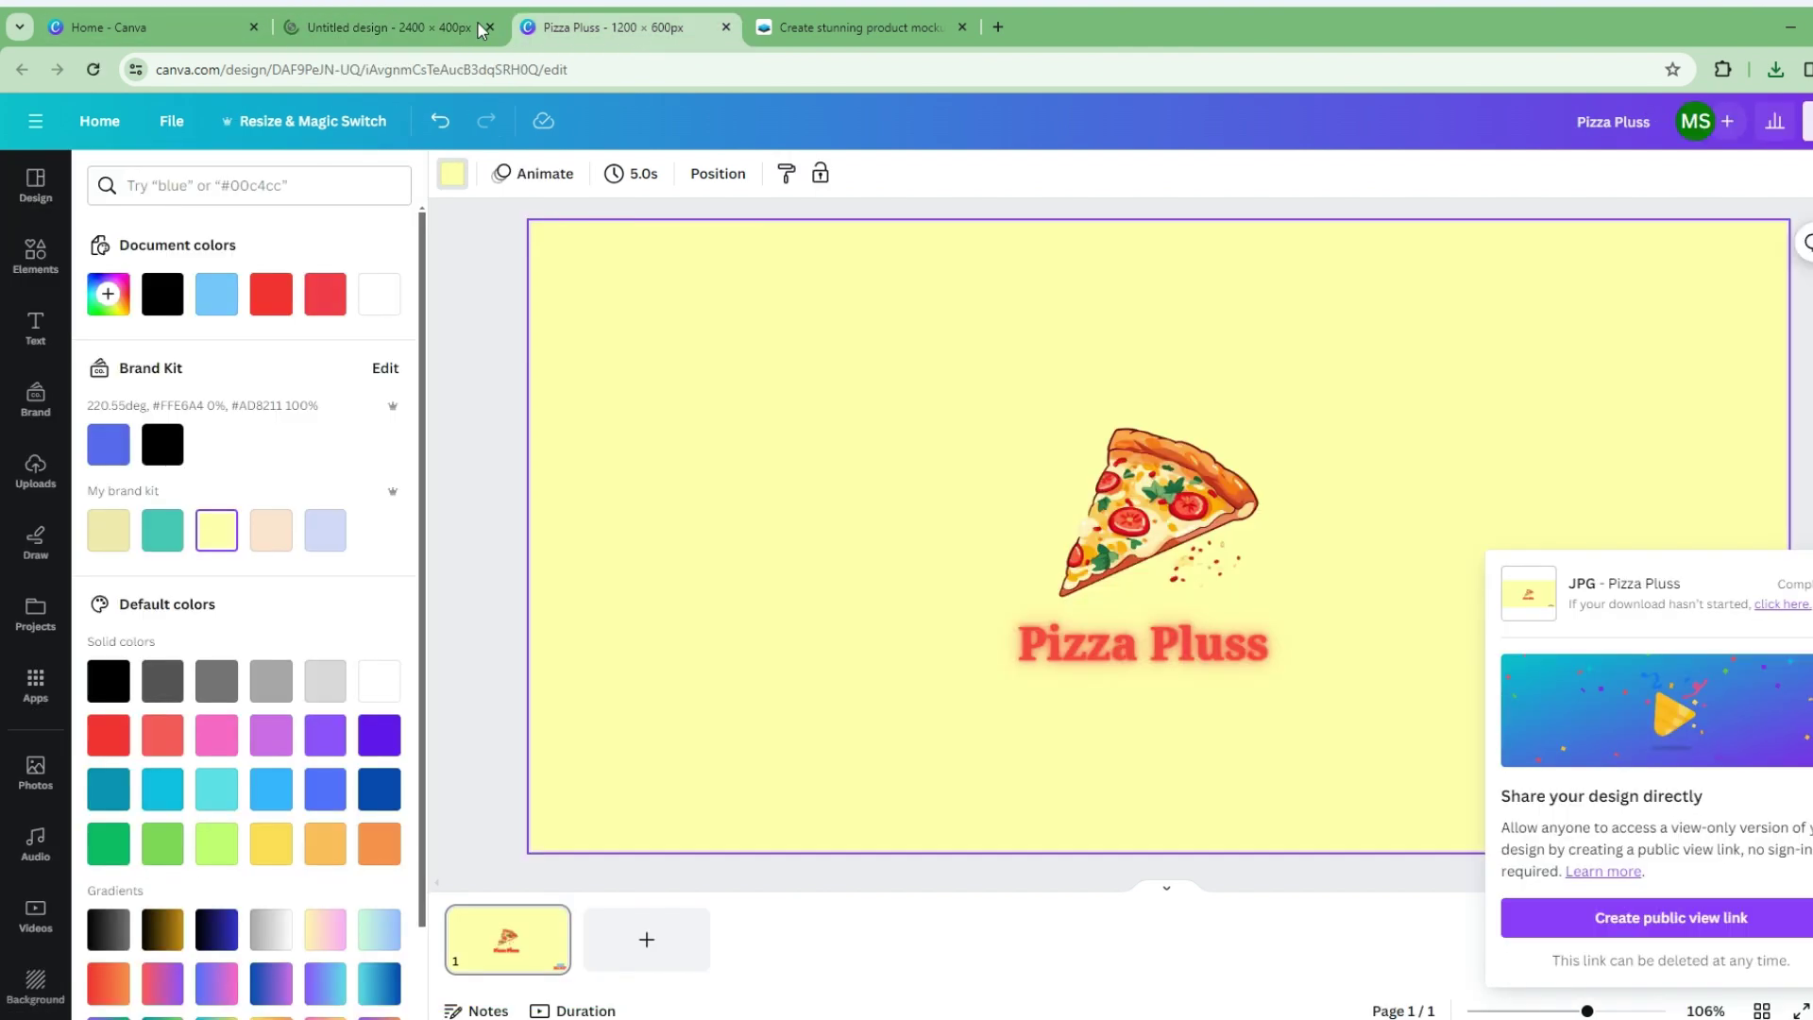
pyautogui.click(1654, 805)
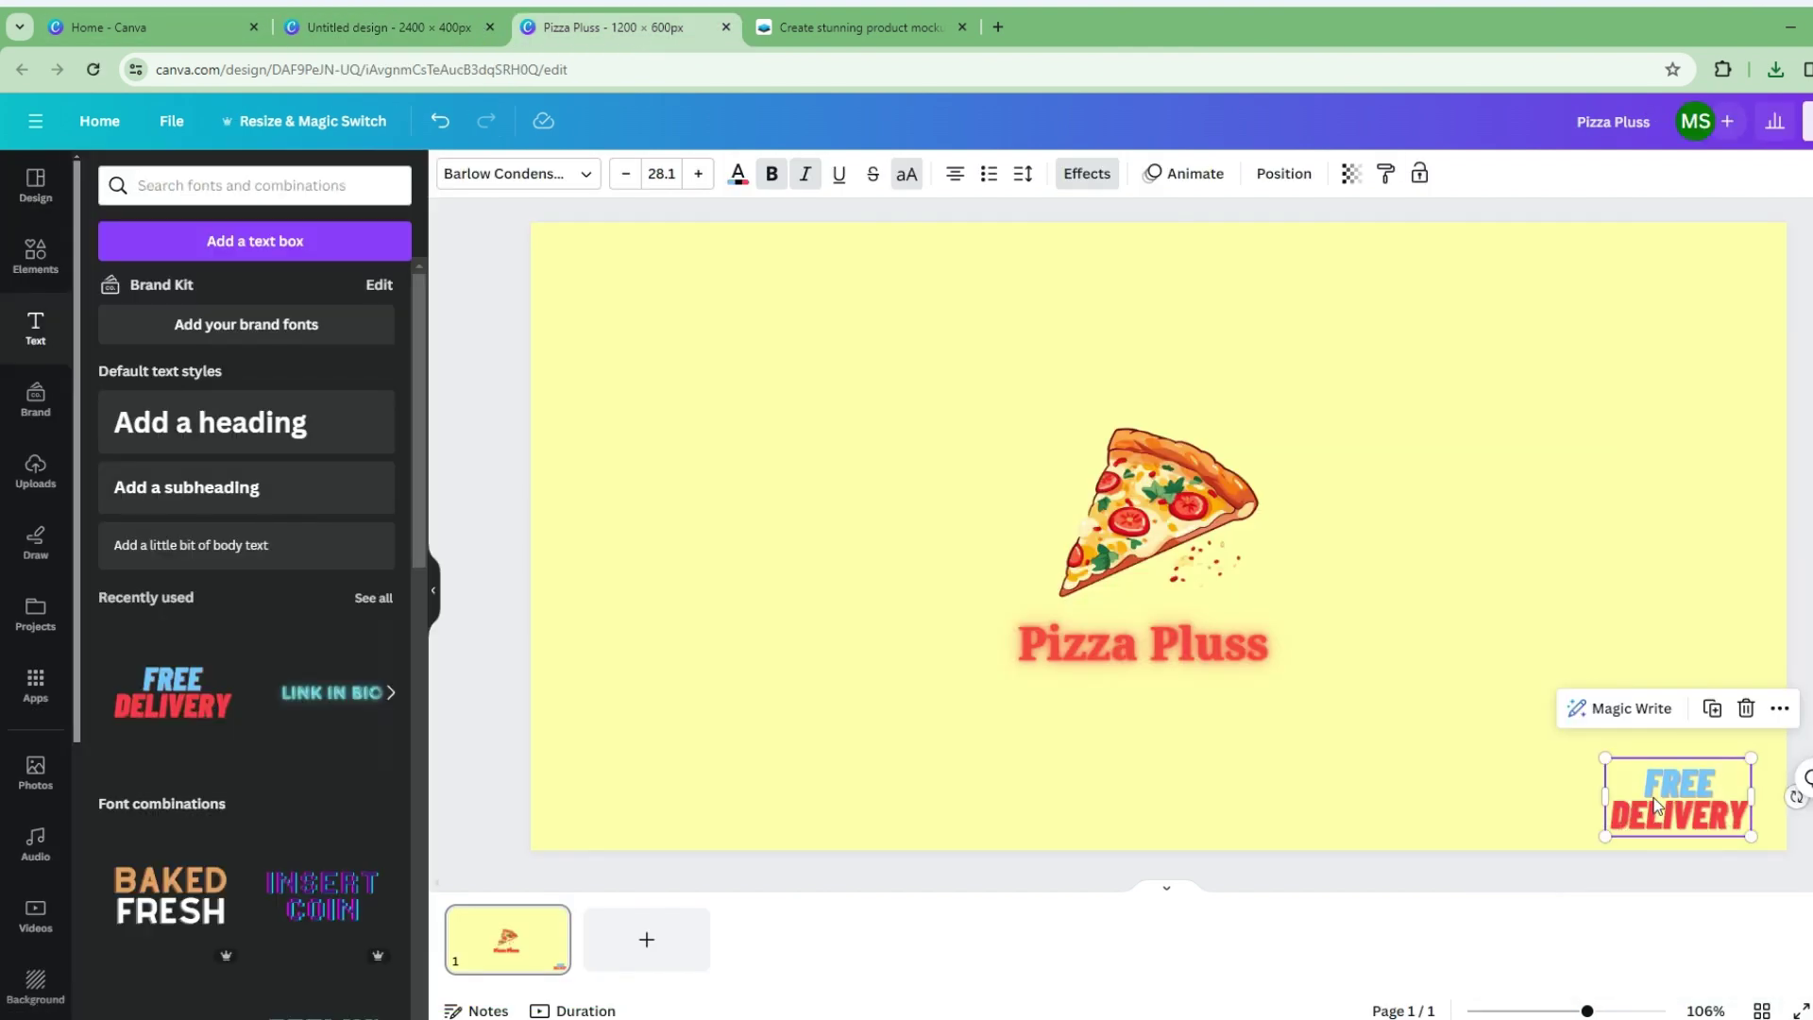
pyautogui.click(450, 22)
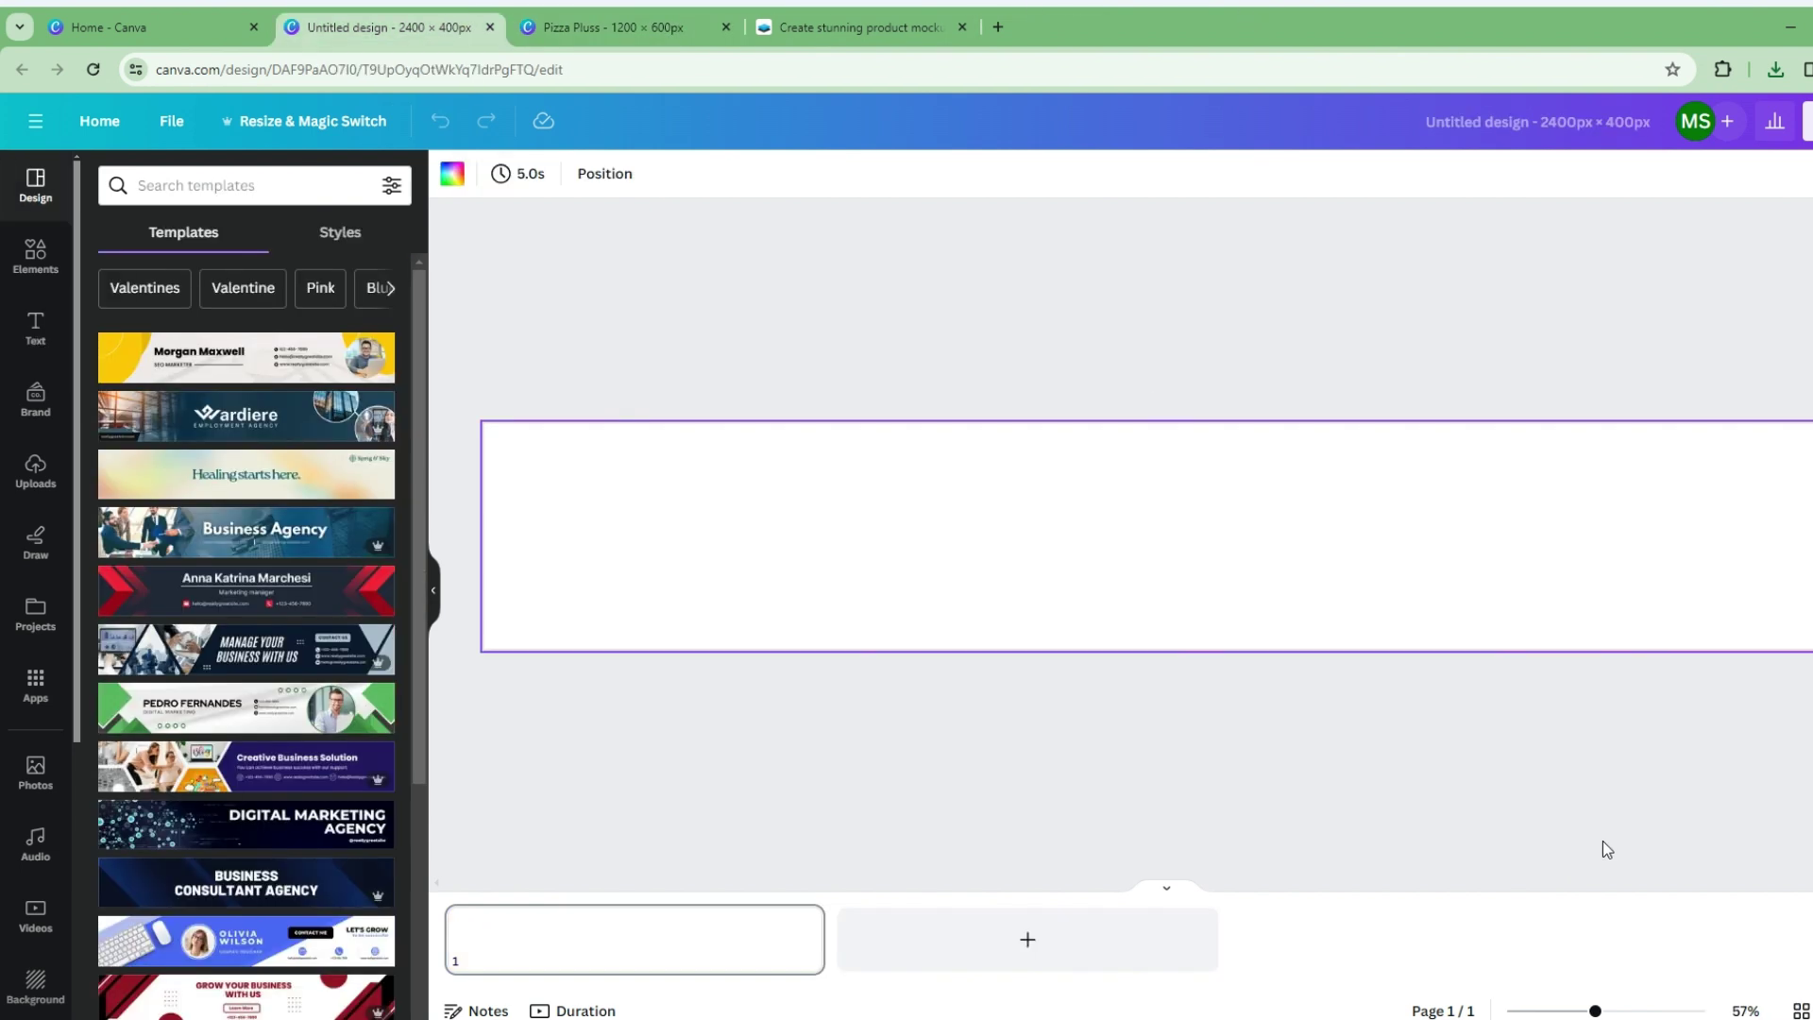
pyautogui.write('FREE DELIVERY')
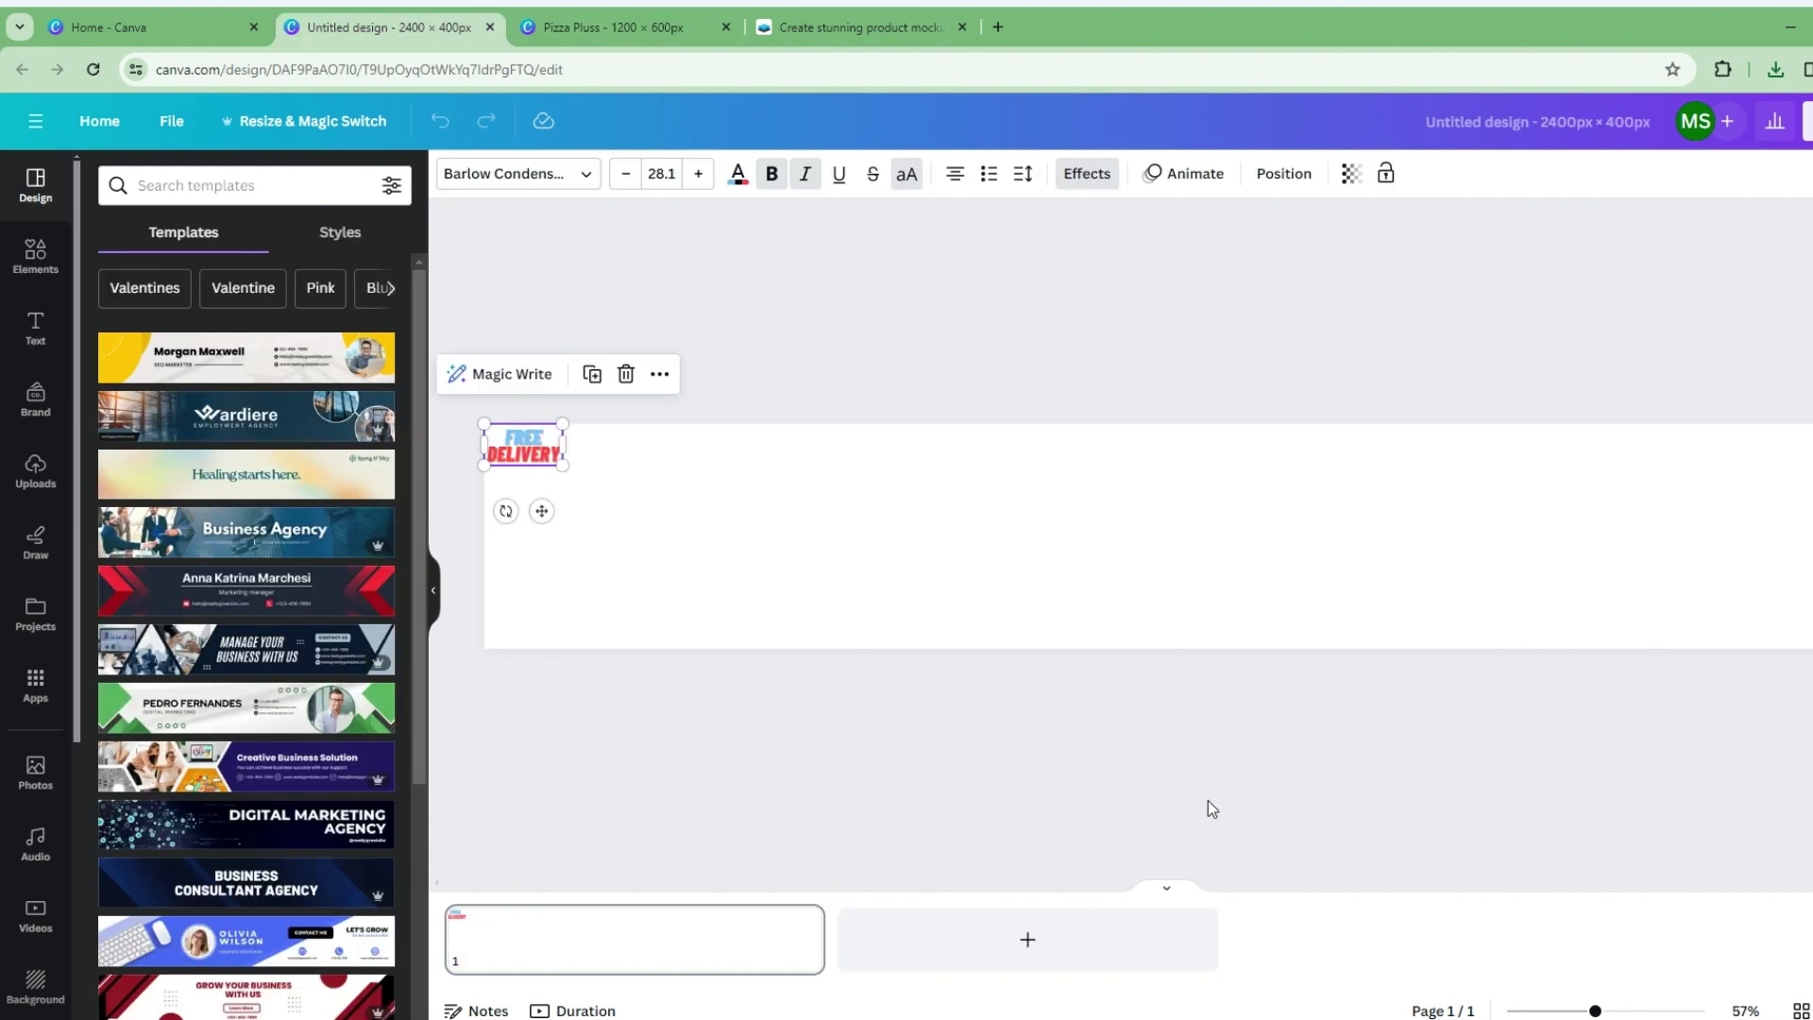
pyautogui.moveTo(524, 453); pyautogui.dragTo(1772, 634)
# Fill the front cover's background with the pale yellow colour from the brand kit
pyautogui.press('Escape')
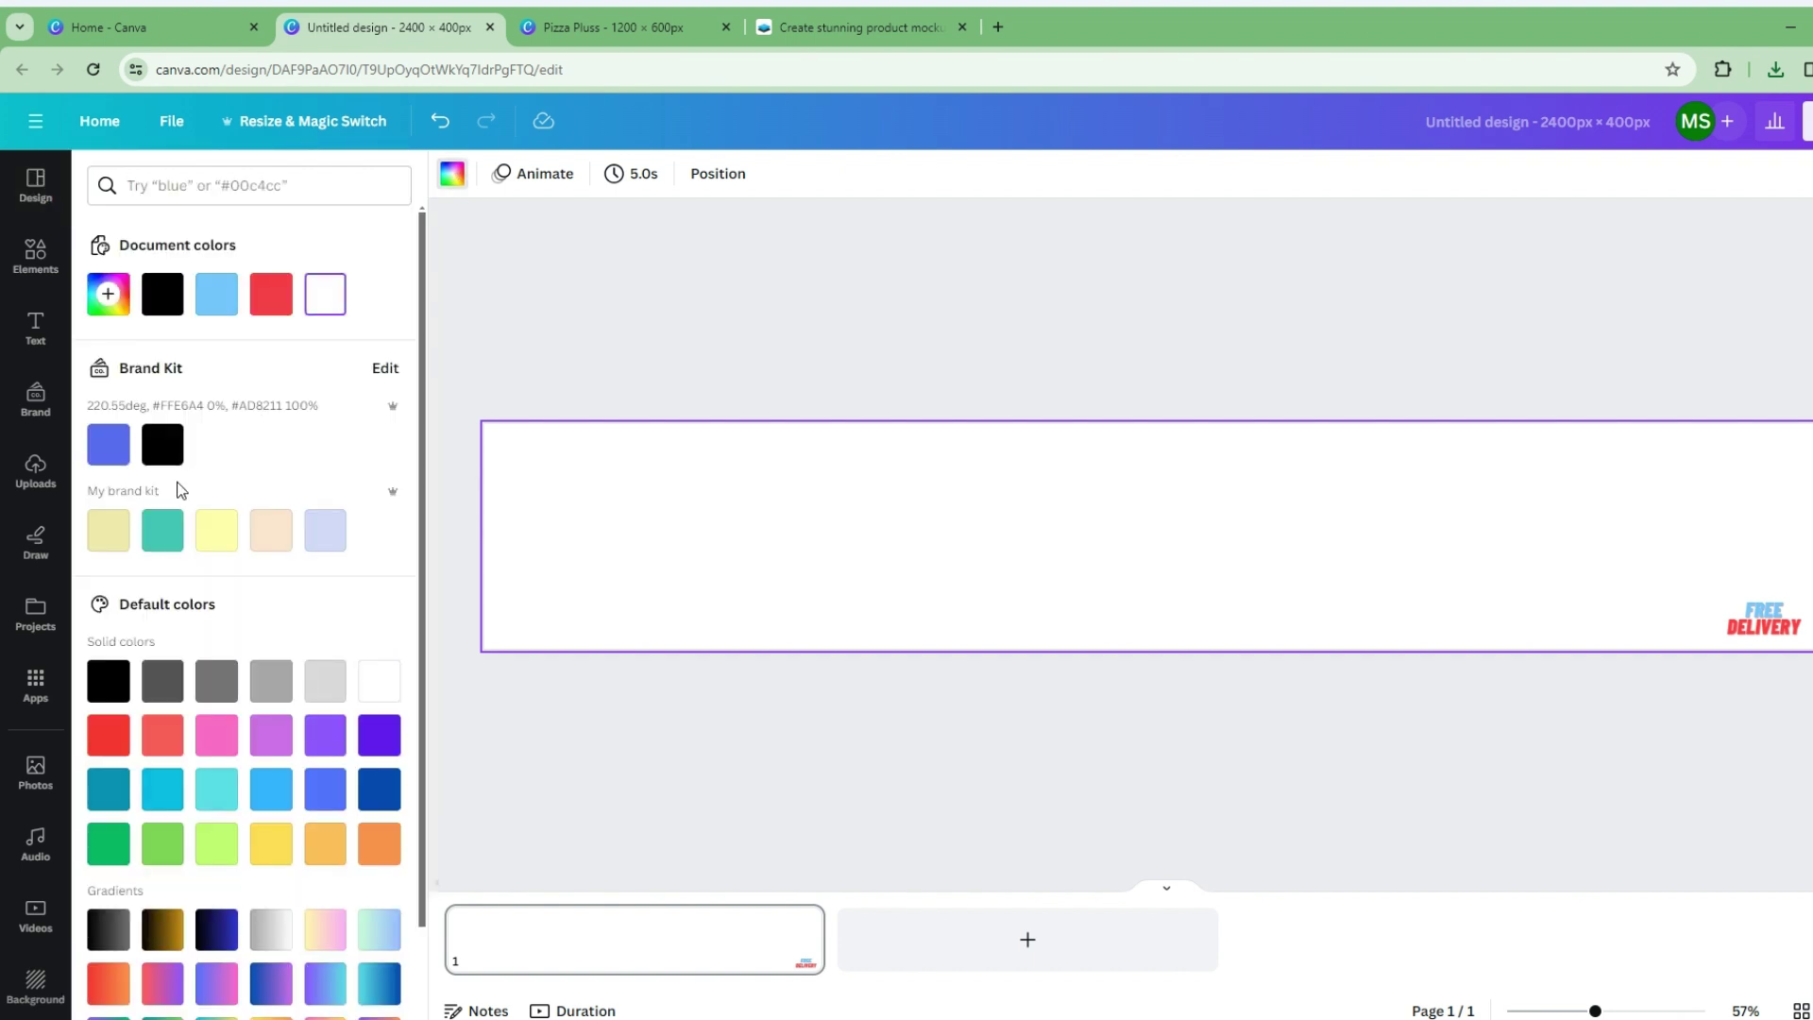
pyautogui.click(217, 530)
pyautogui.click(1003, 583)
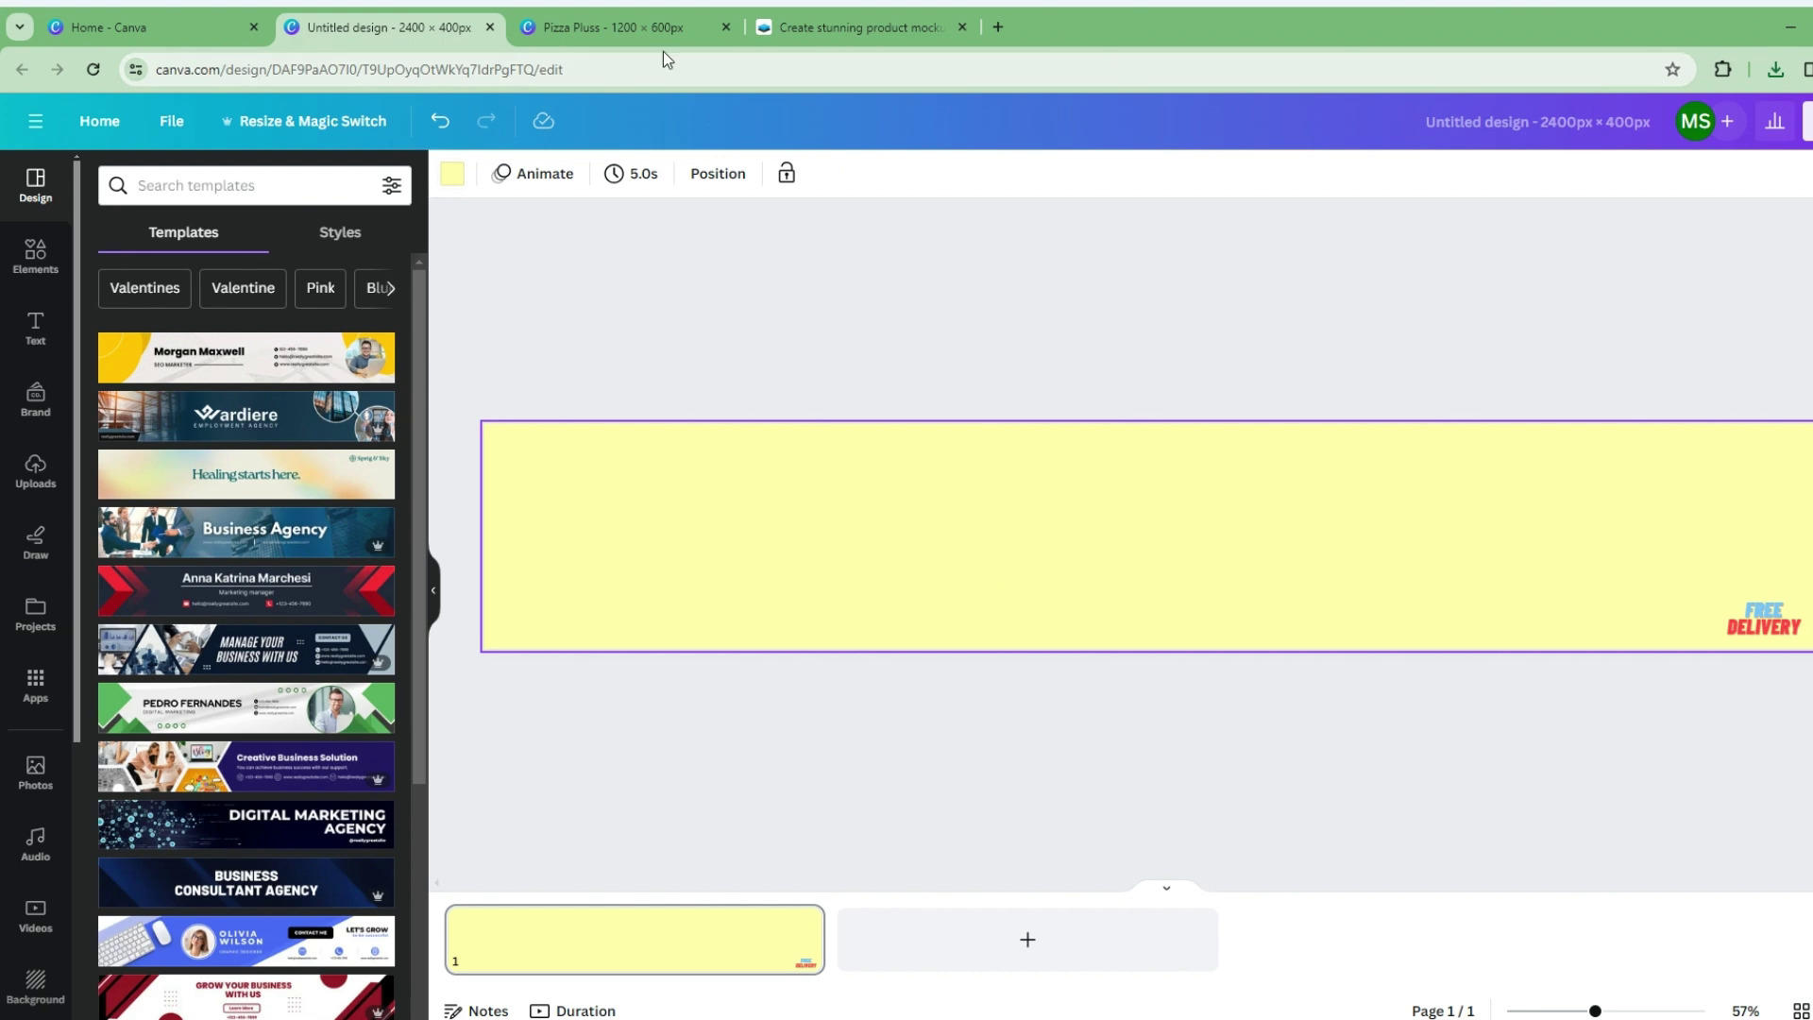
# Copy the pizza slice and Pizza Pluss heading from the side cover and place them together at the centre of the front cover
pyautogui.click(638, 21)
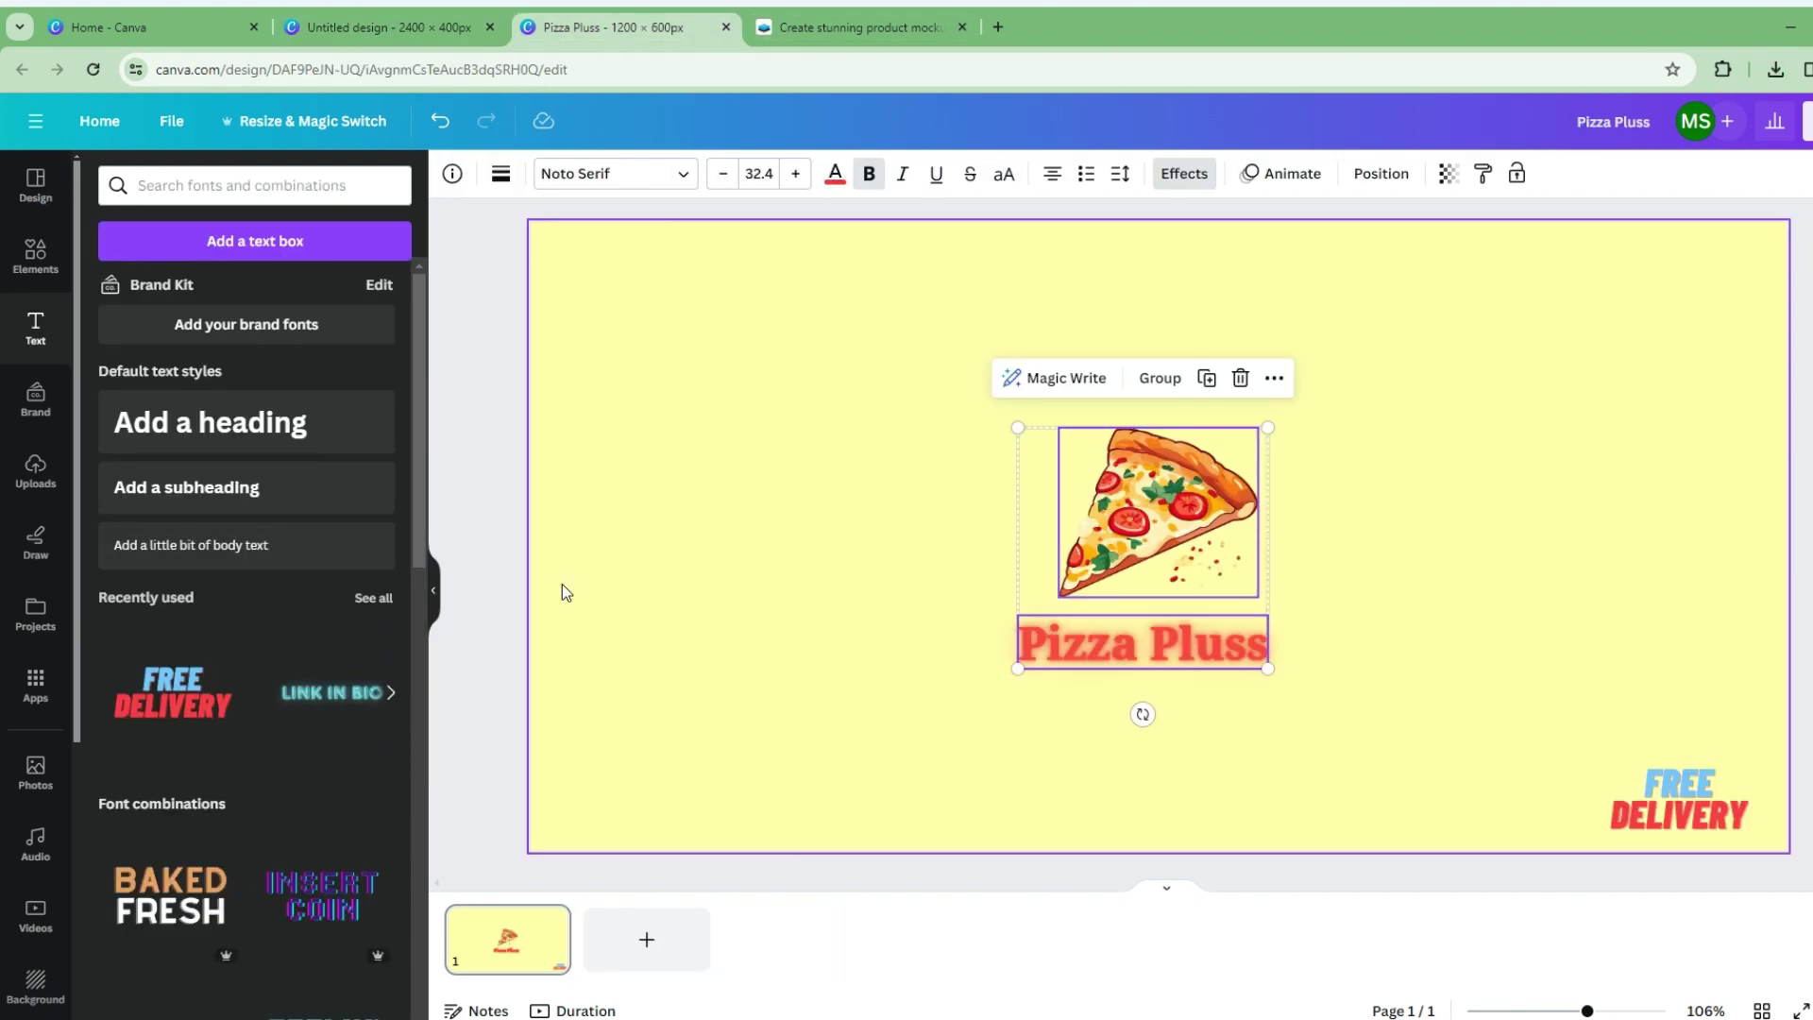
pyautogui.click(836, 28)
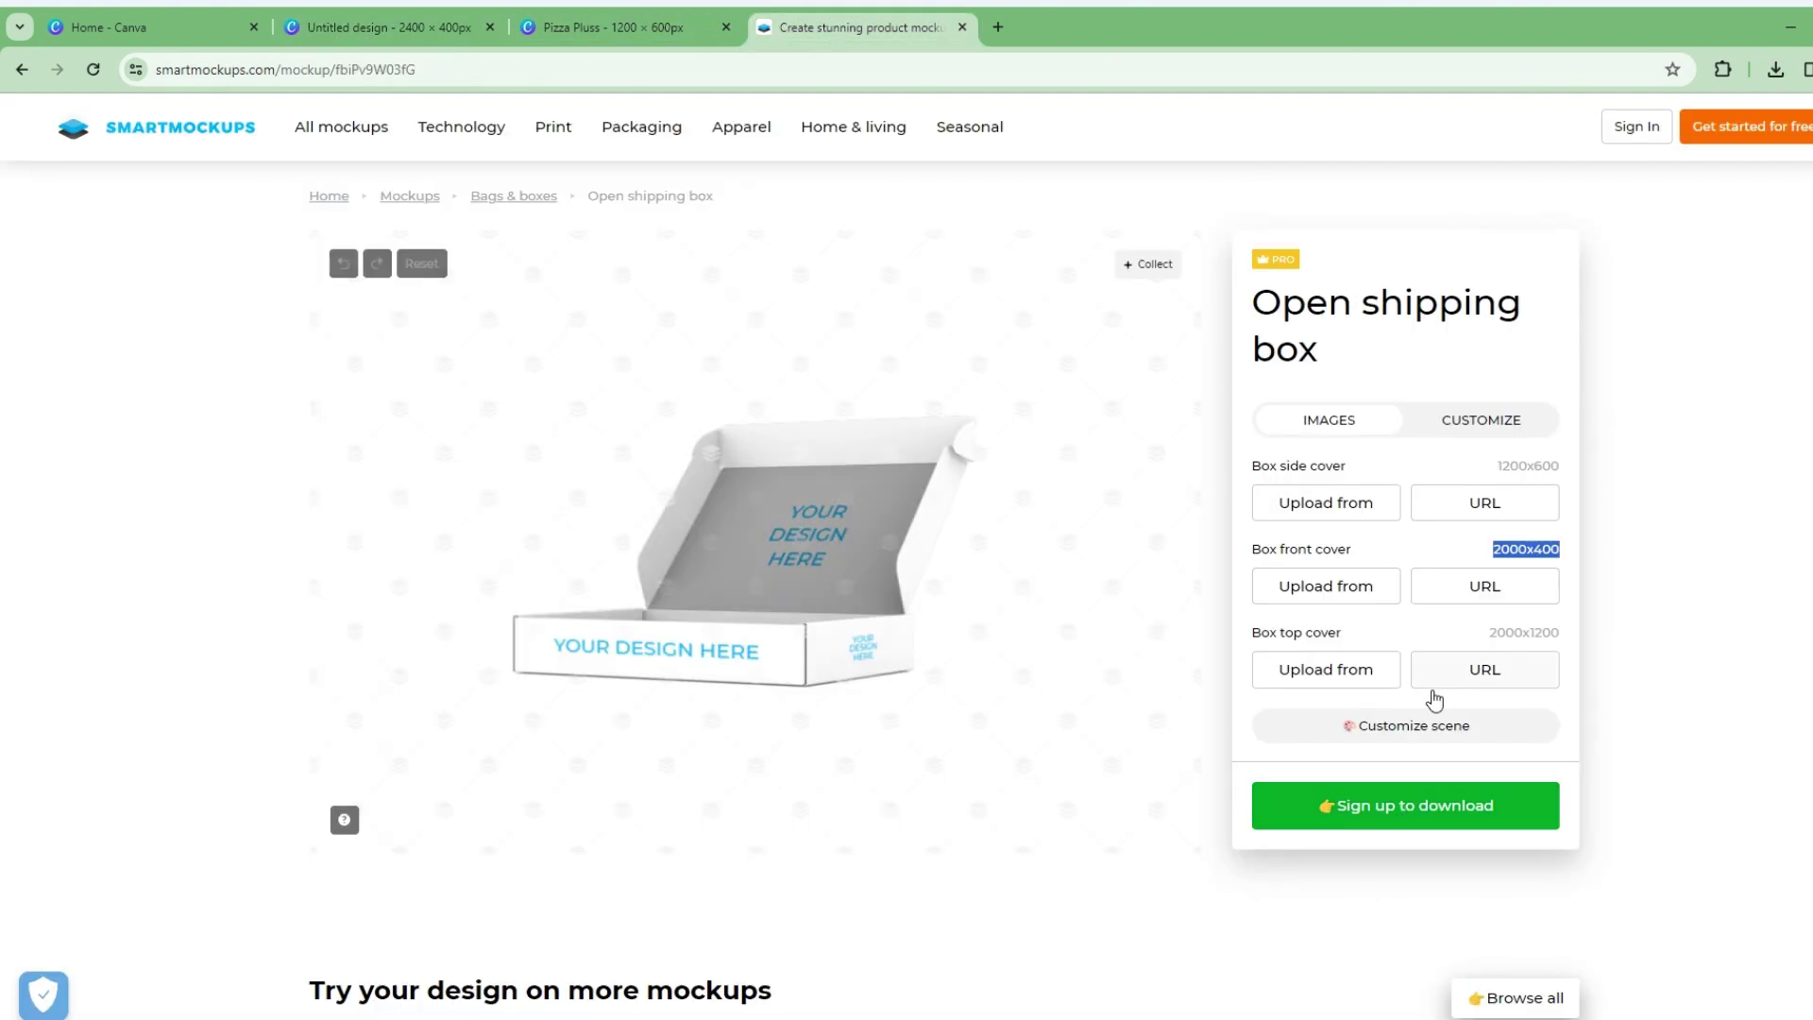
pyautogui.click(597, 34)
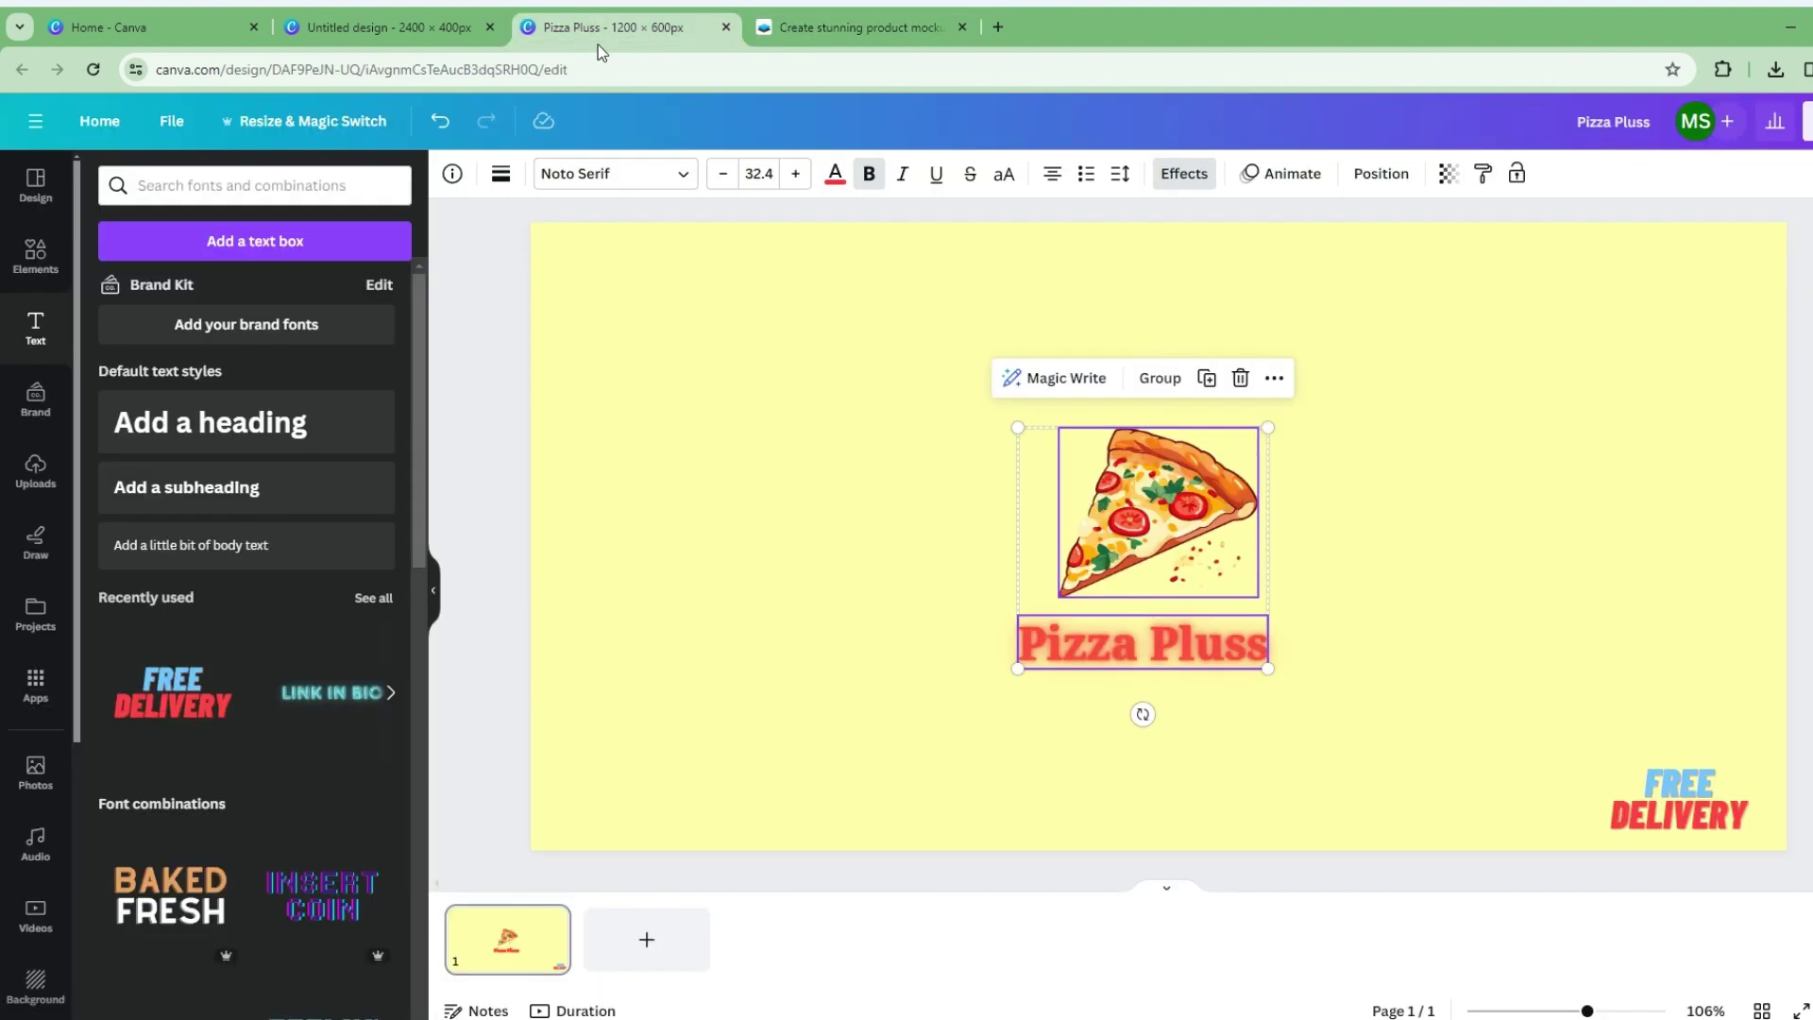
pyautogui.click(378, 27)
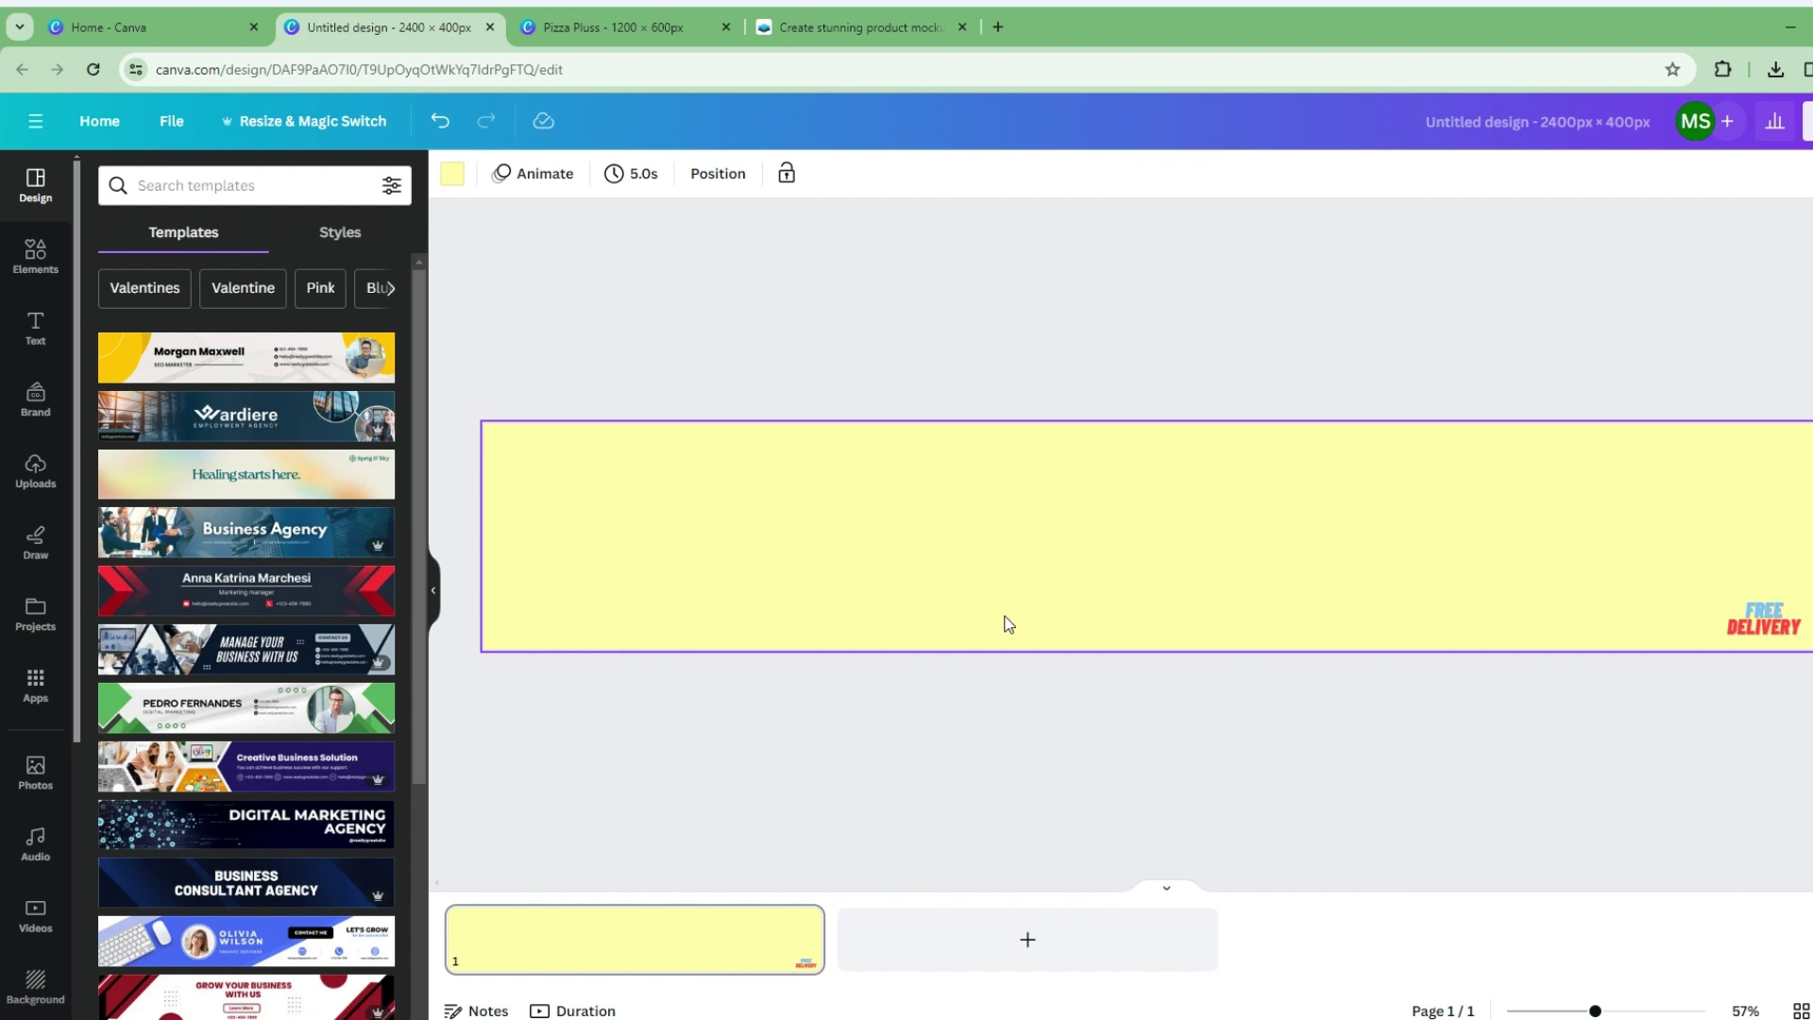
pyautogui.hotkey('ctrl', 'v')
pyautogui.moveTo(561, 480); pyautogui.dragTo(1167, 519)
pyautogui.click(1045, 563)
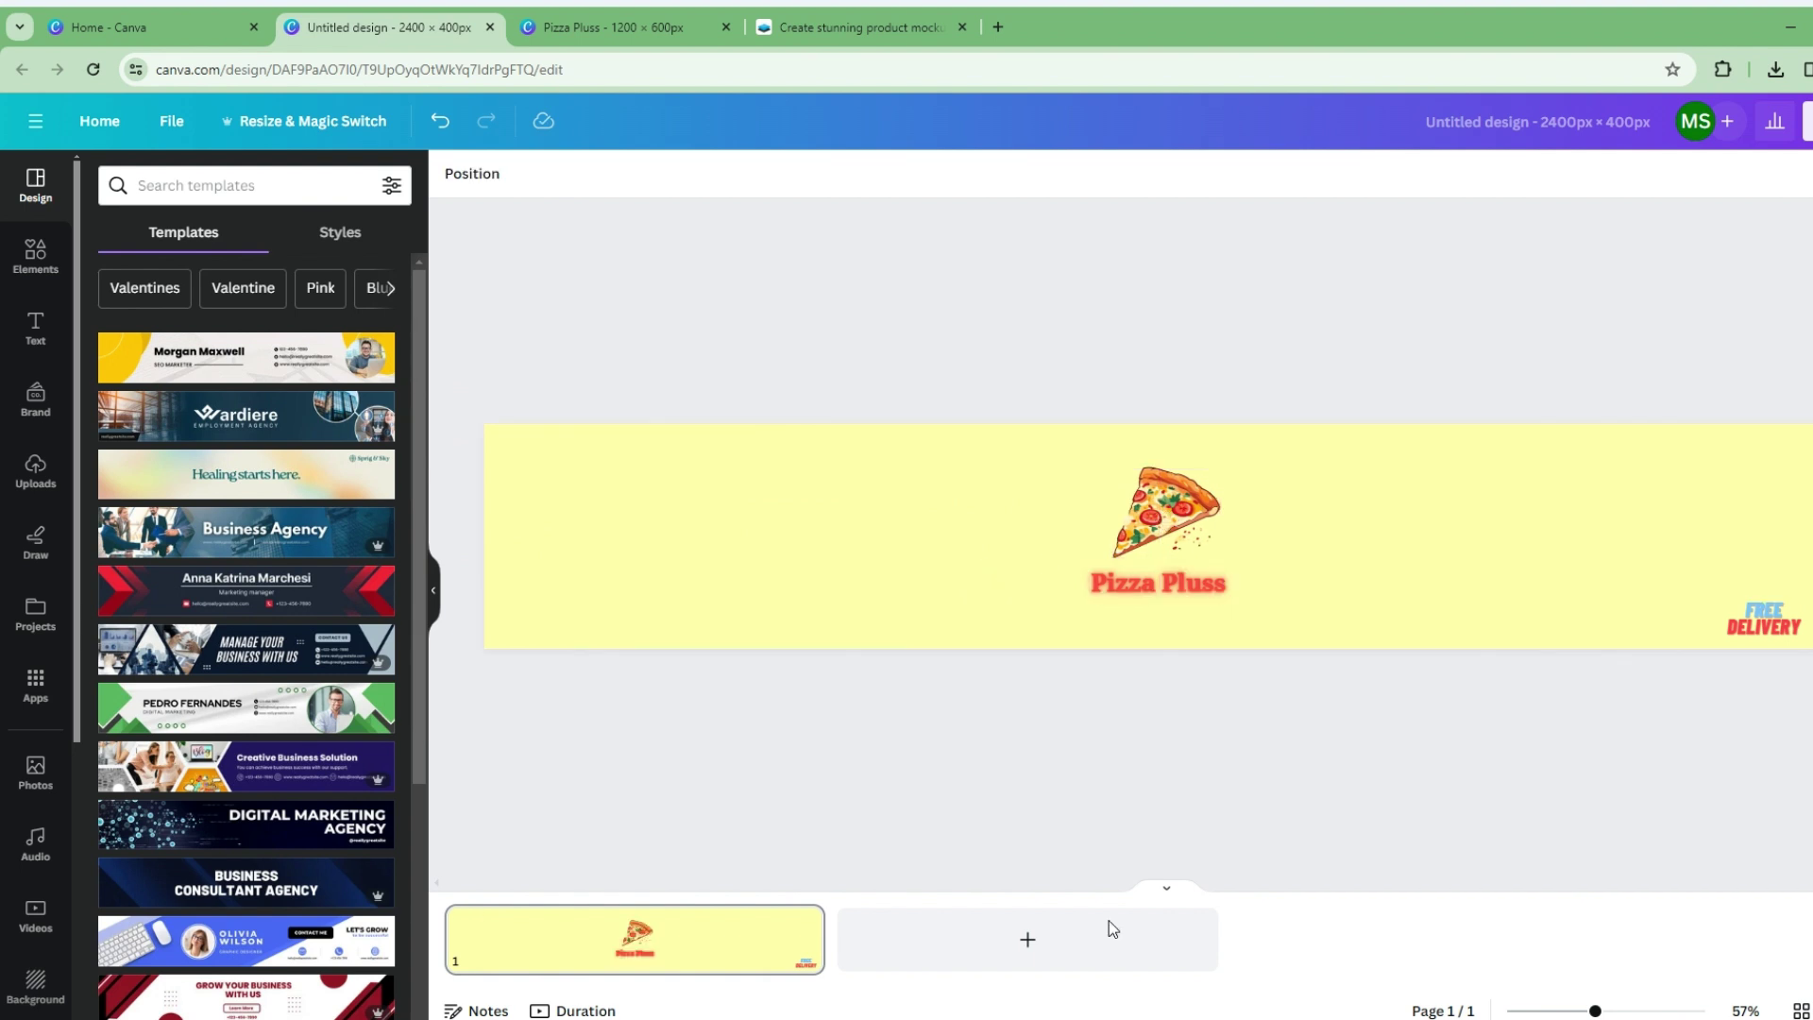
# Download the front cover design as a JPG at 2,400 × 400 px
pyautogui.click(1807, 121)
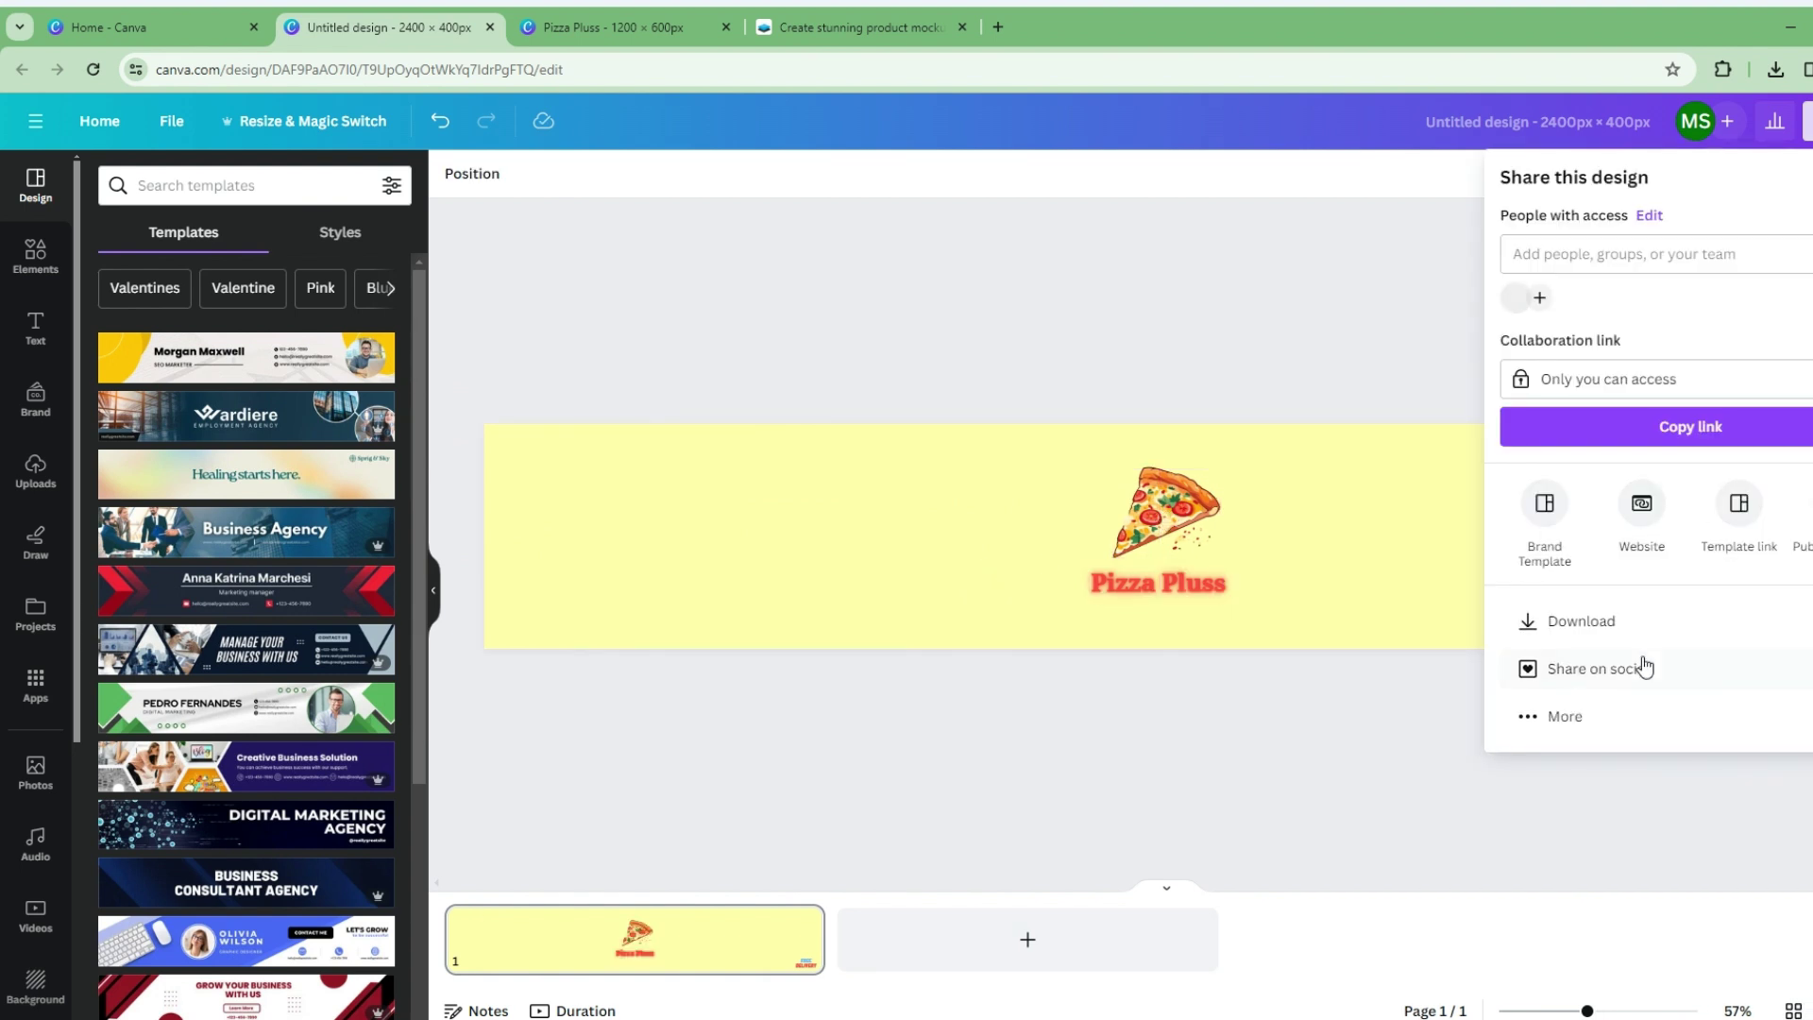
pyautogui.click(1631, 625)
pyautogui.click(1655, 259)
pyautogui.click(1672, 264)
pyautogui.click(1662, 265)
pyautogui.click(1606, 316)
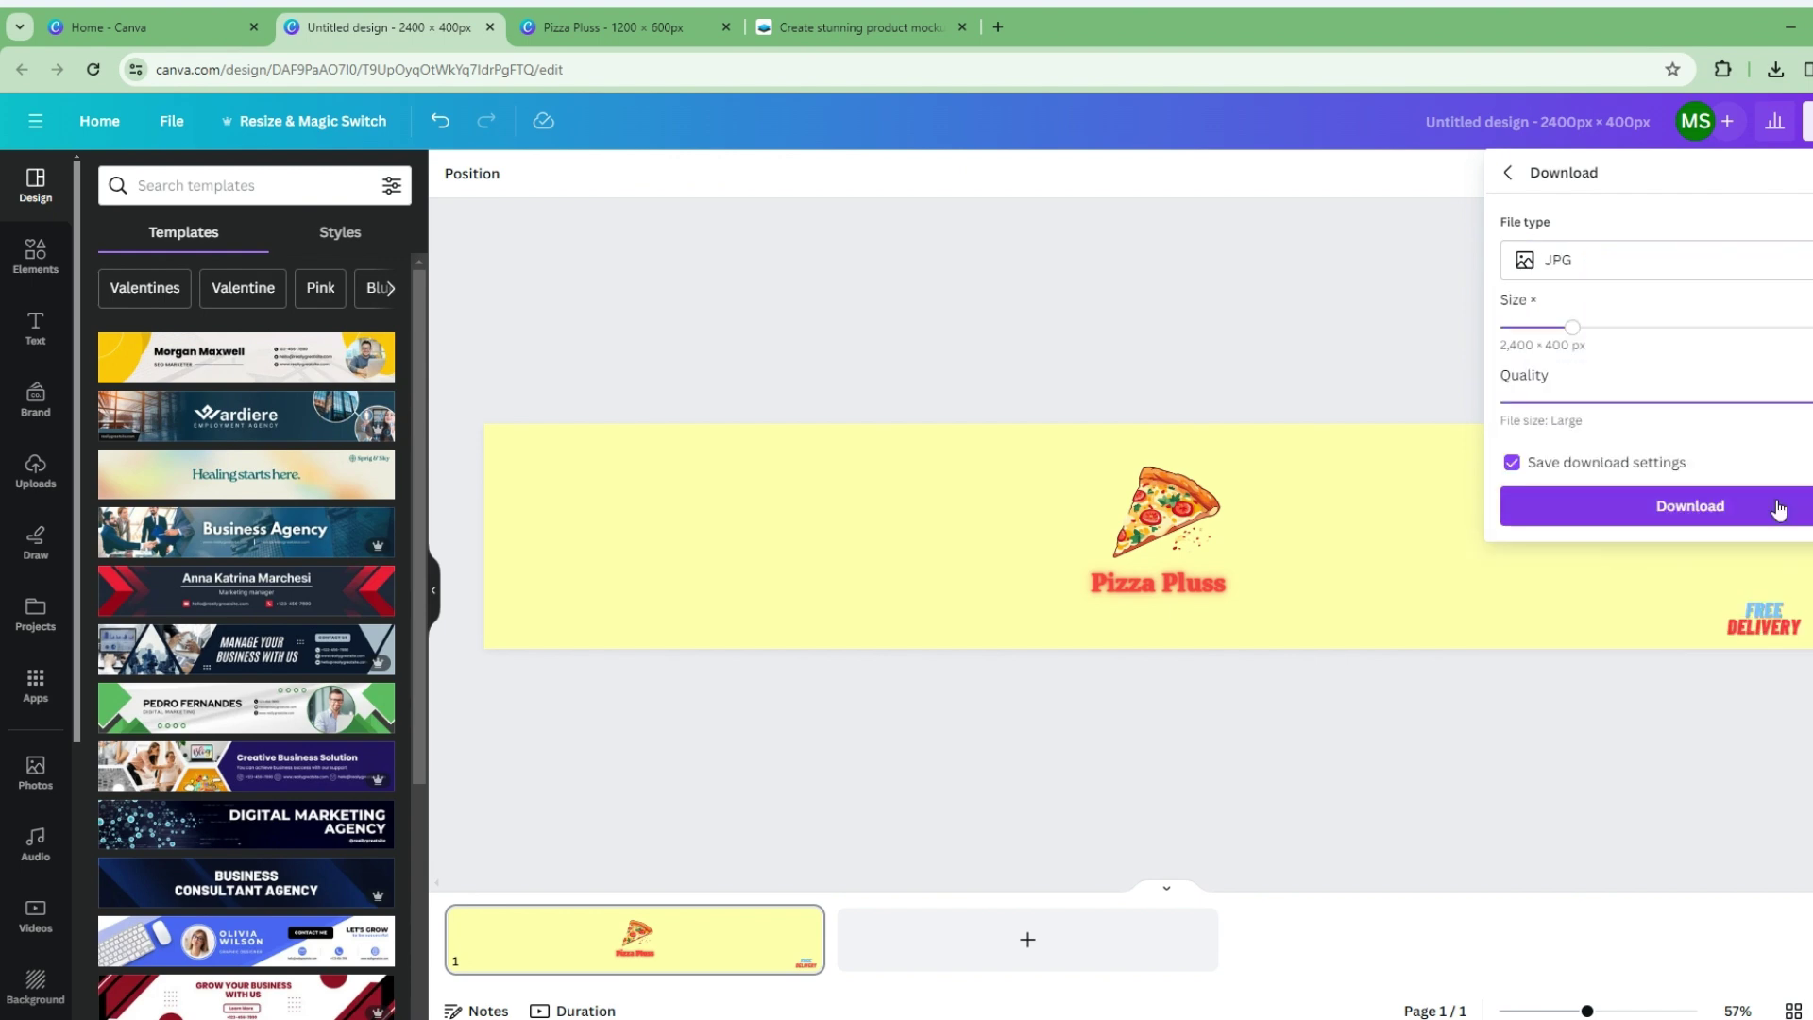
pyautogui.click(1690, 505)
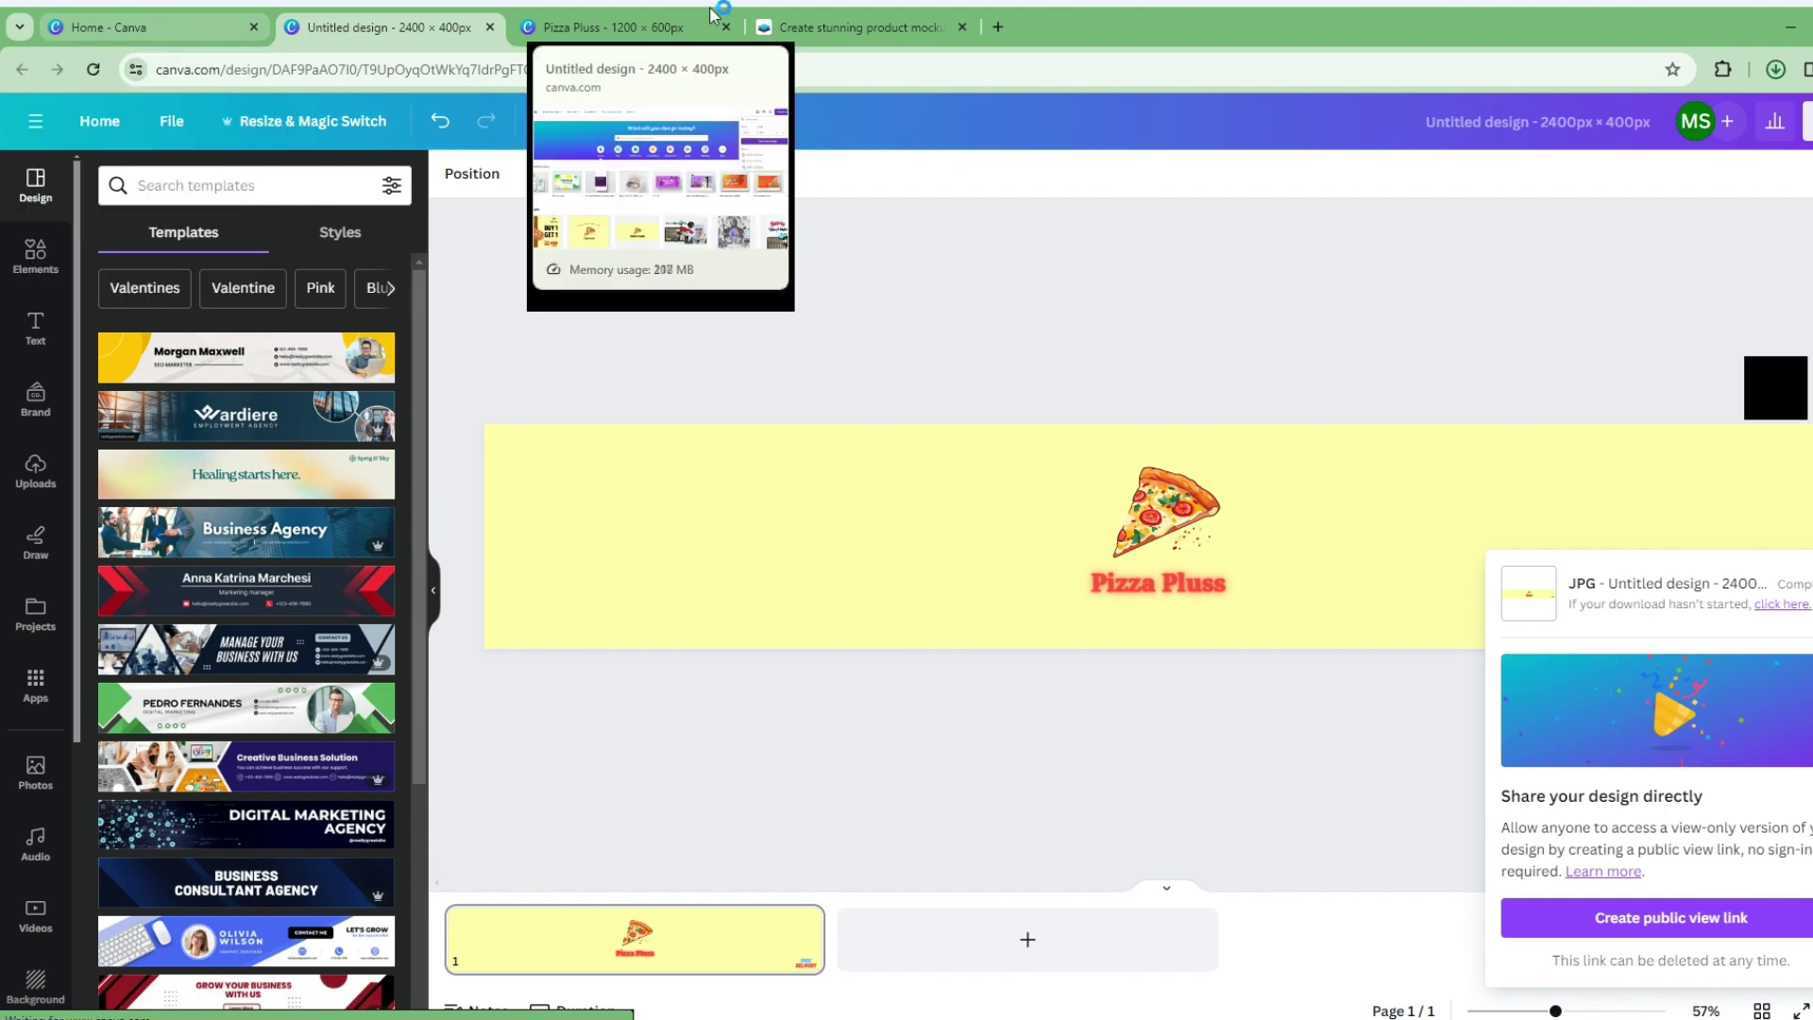
# Check the box top cover's dimensions on the Smartmockups page, and create a new custom-size Canva design of 2000 × 1200 px
pyautogui.click(850, 26)
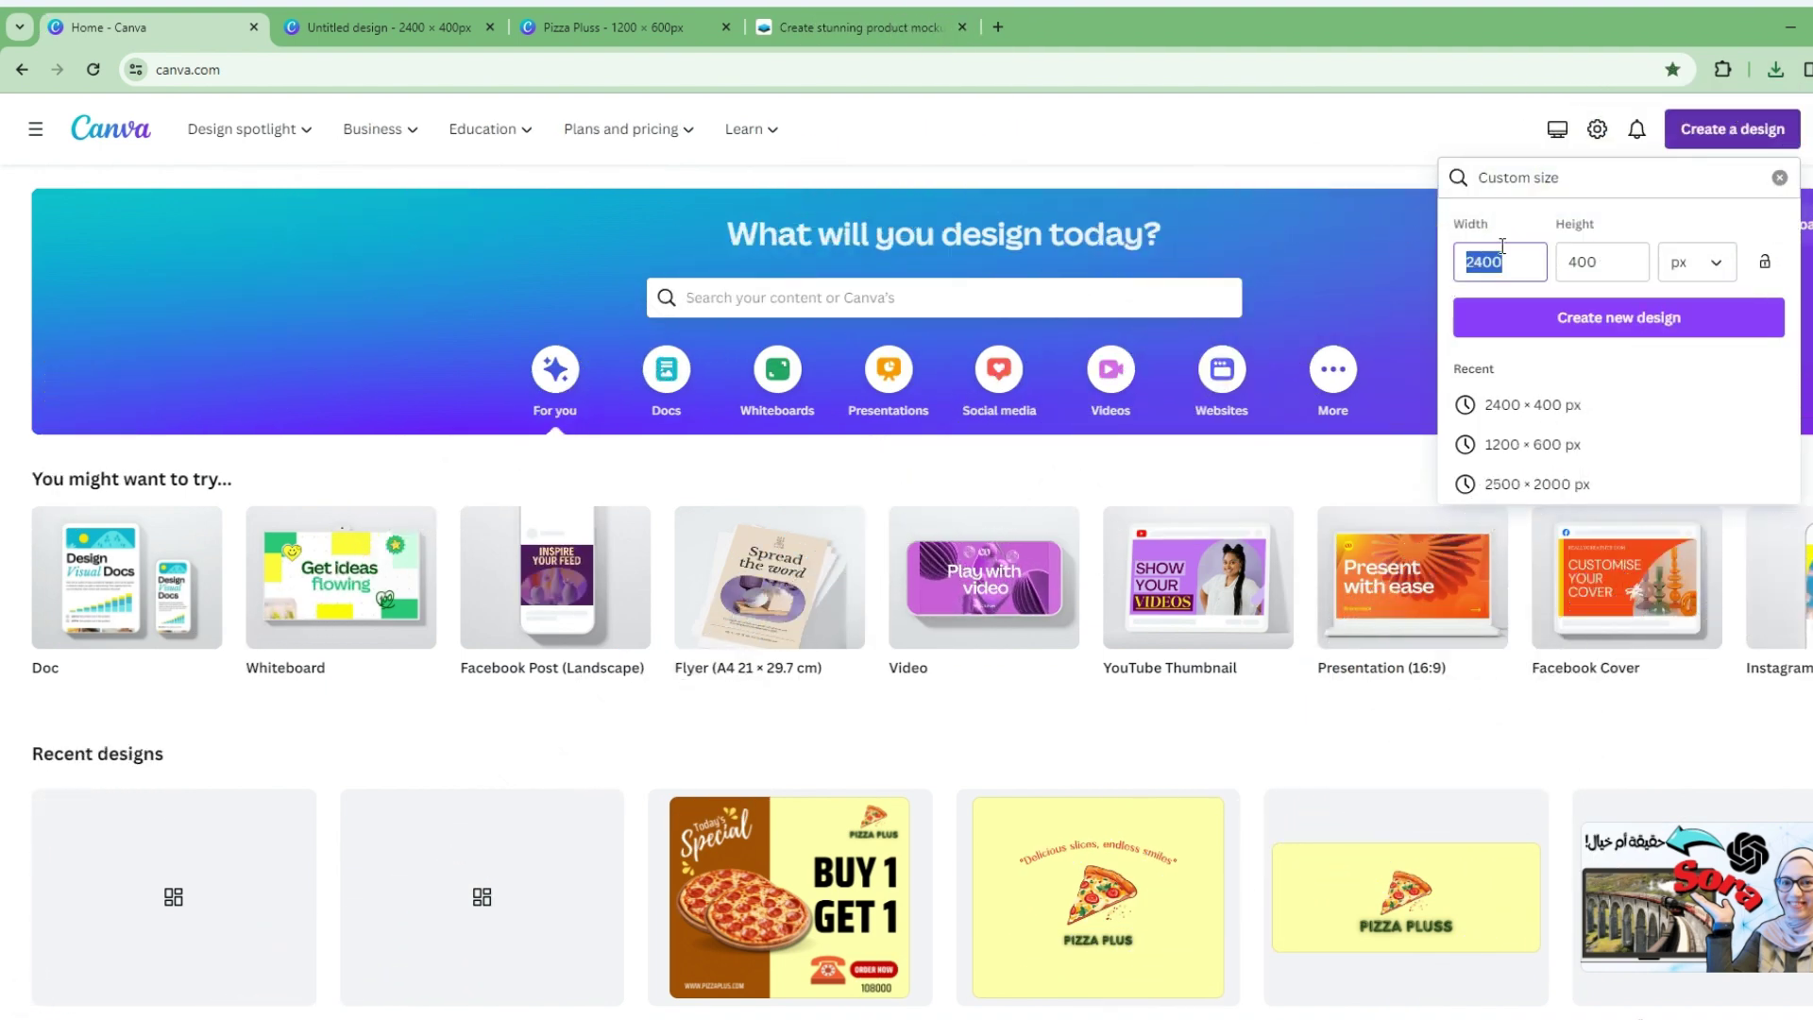
pyautogui.write('2000')
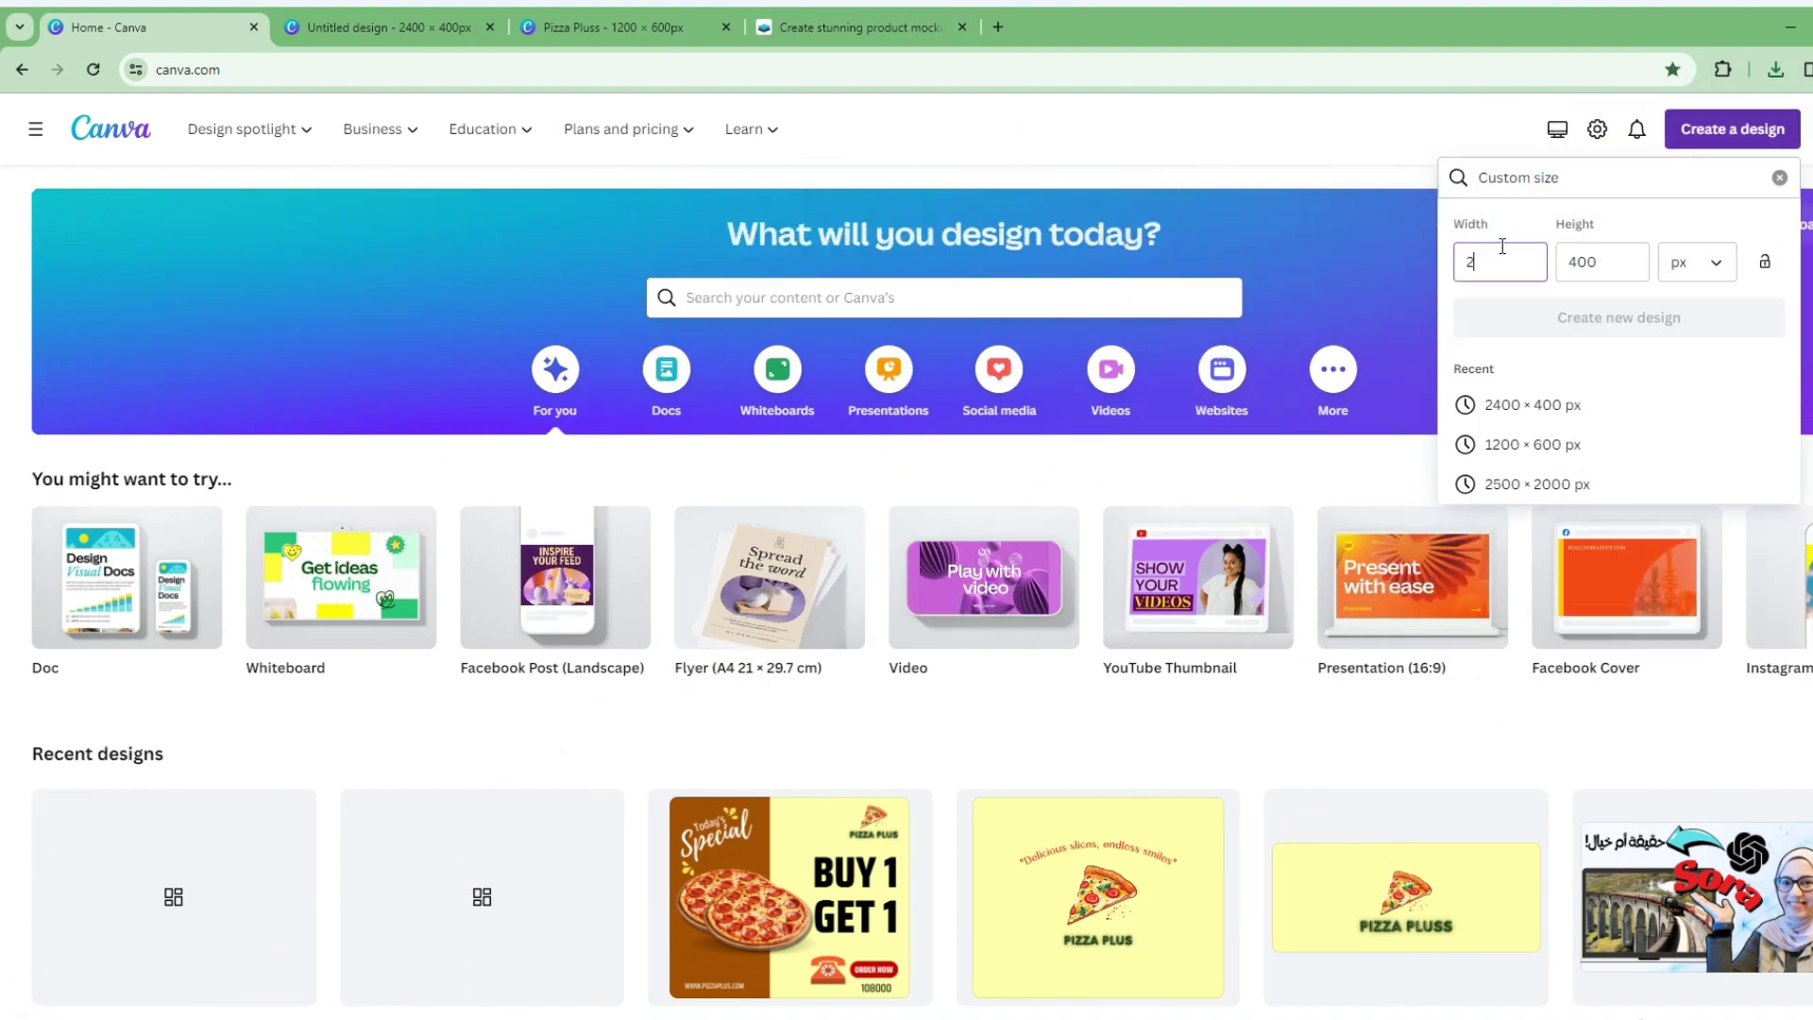
pyautogui.doubleClick(1603, 271)
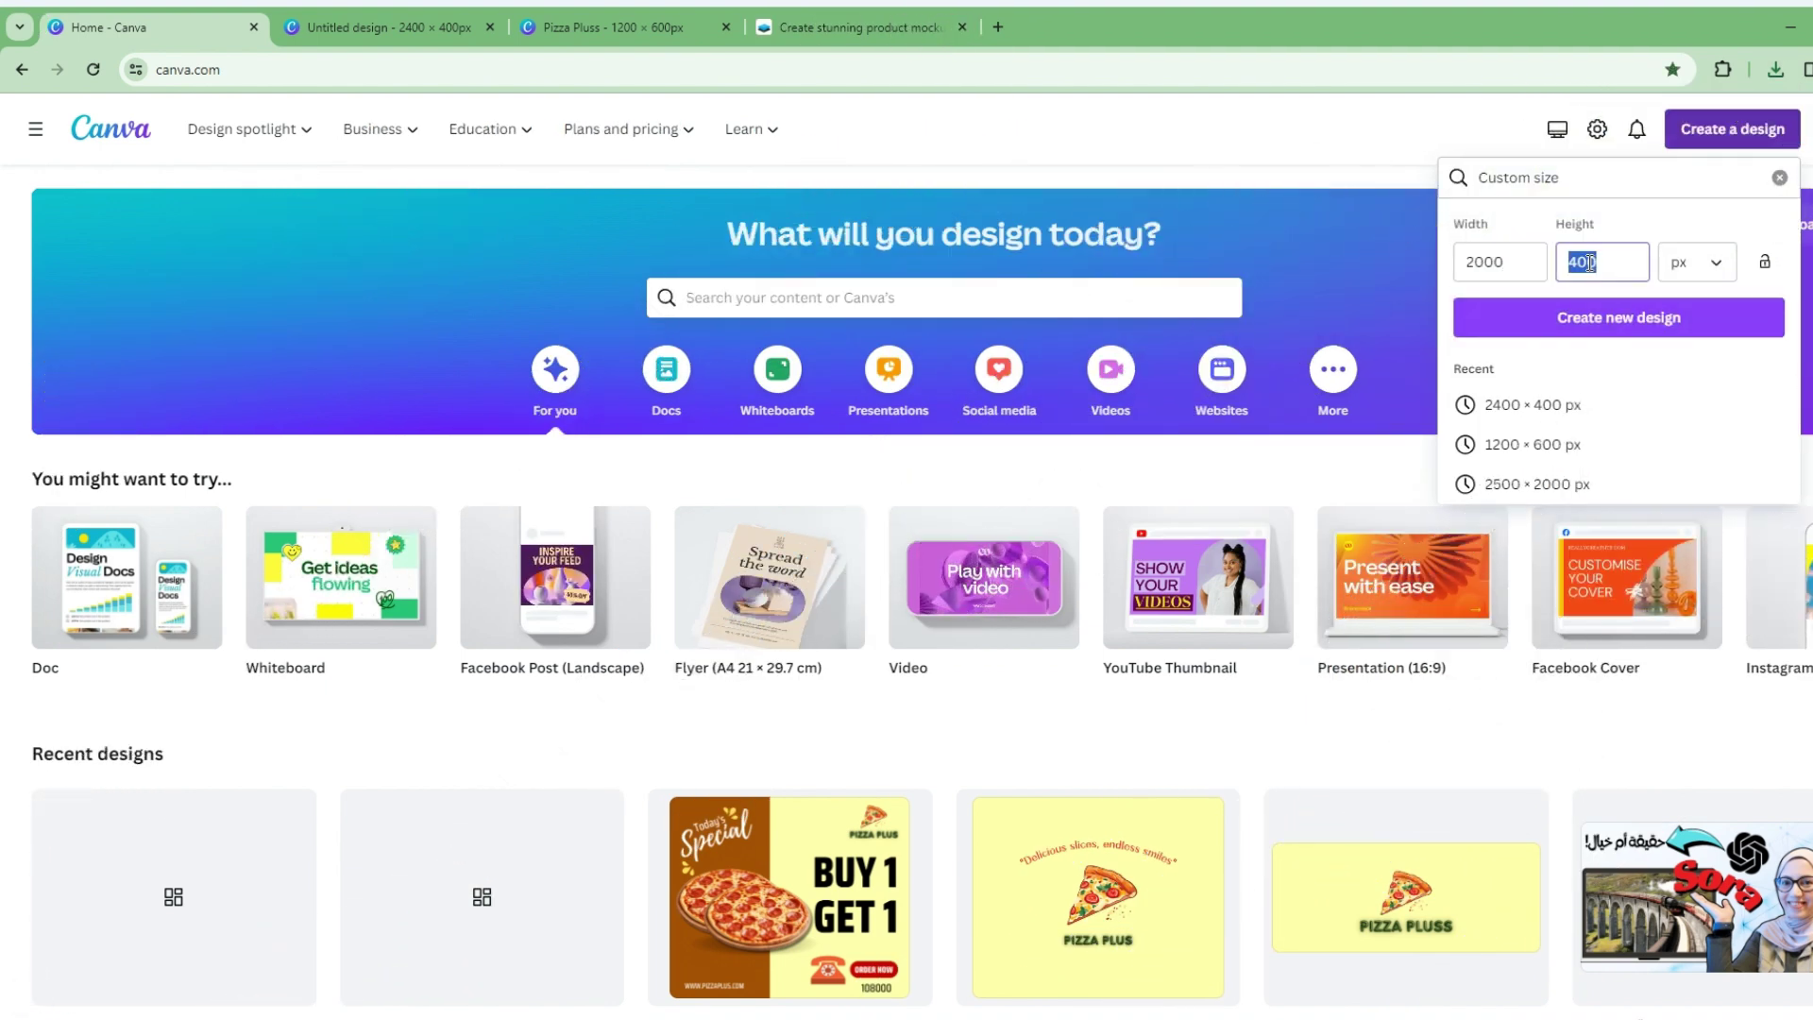
pyautogui.write('1200')
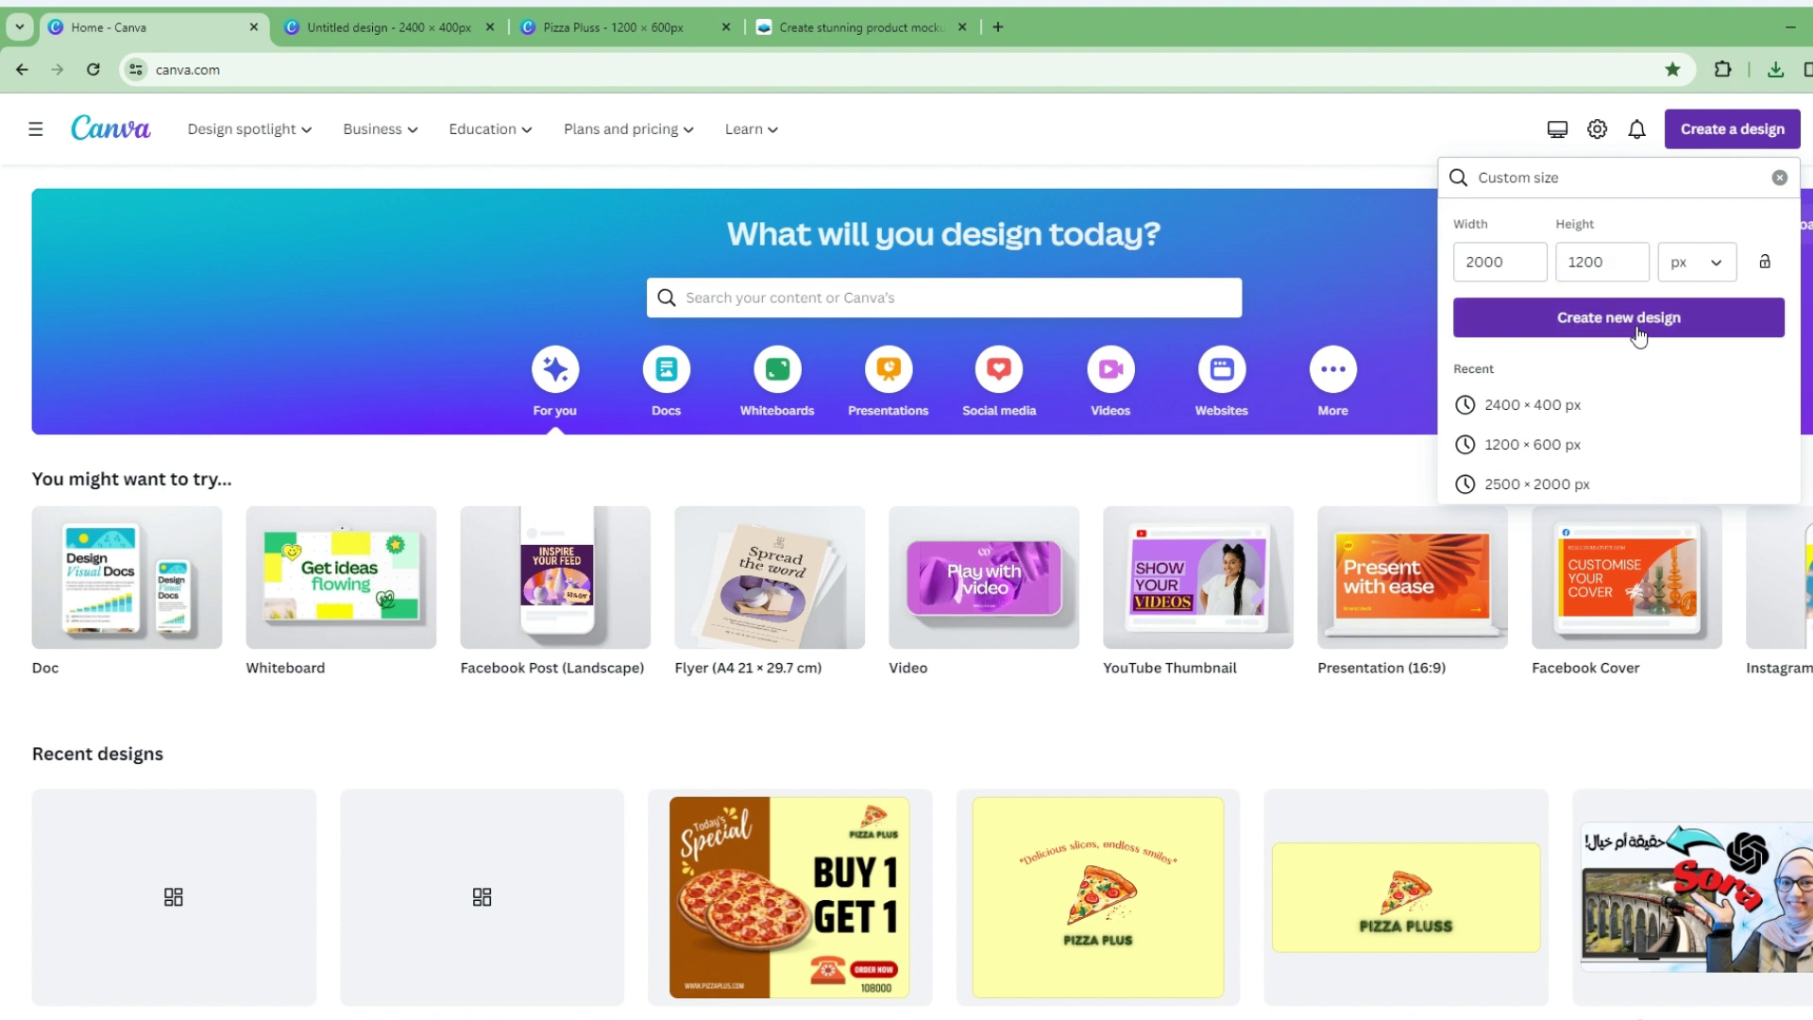
pyautogui.click(1614, 326)
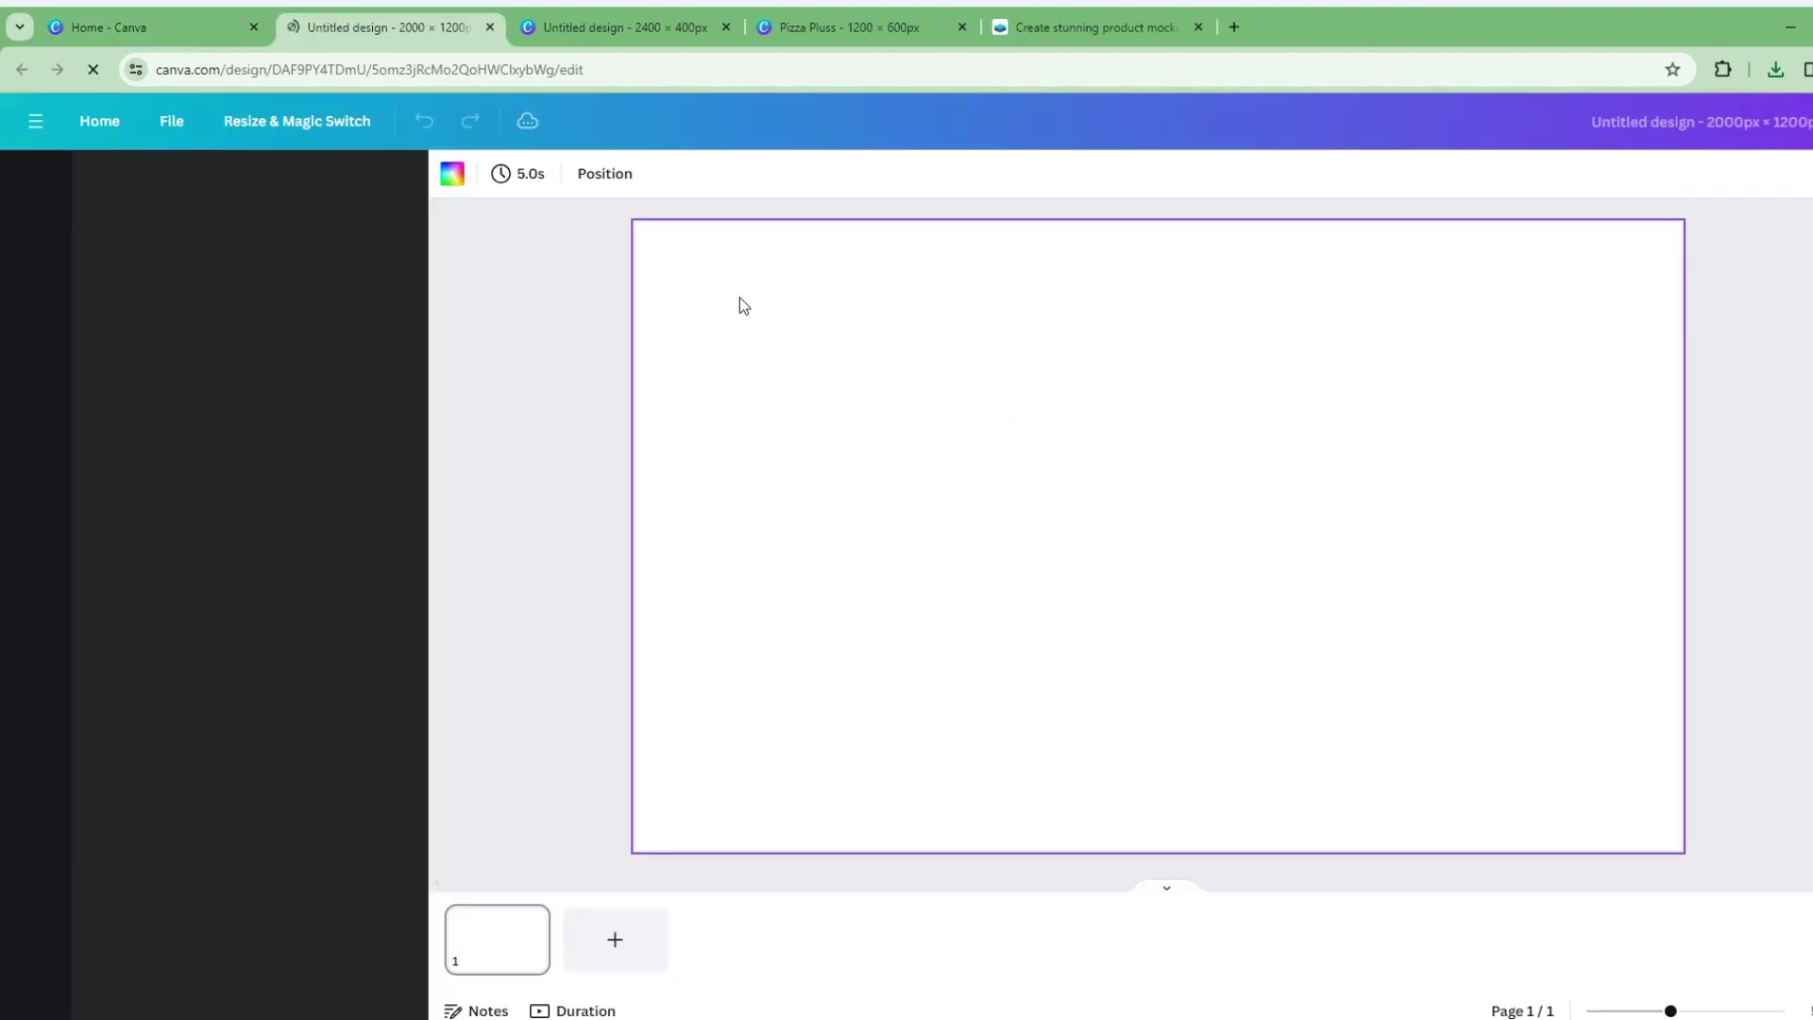
# Fill the page with the brand kit's pale yellow, and paste the pizza slice and Pizza Pluss heading, enlarged, at its centre
pyautogui.click(455, 177)
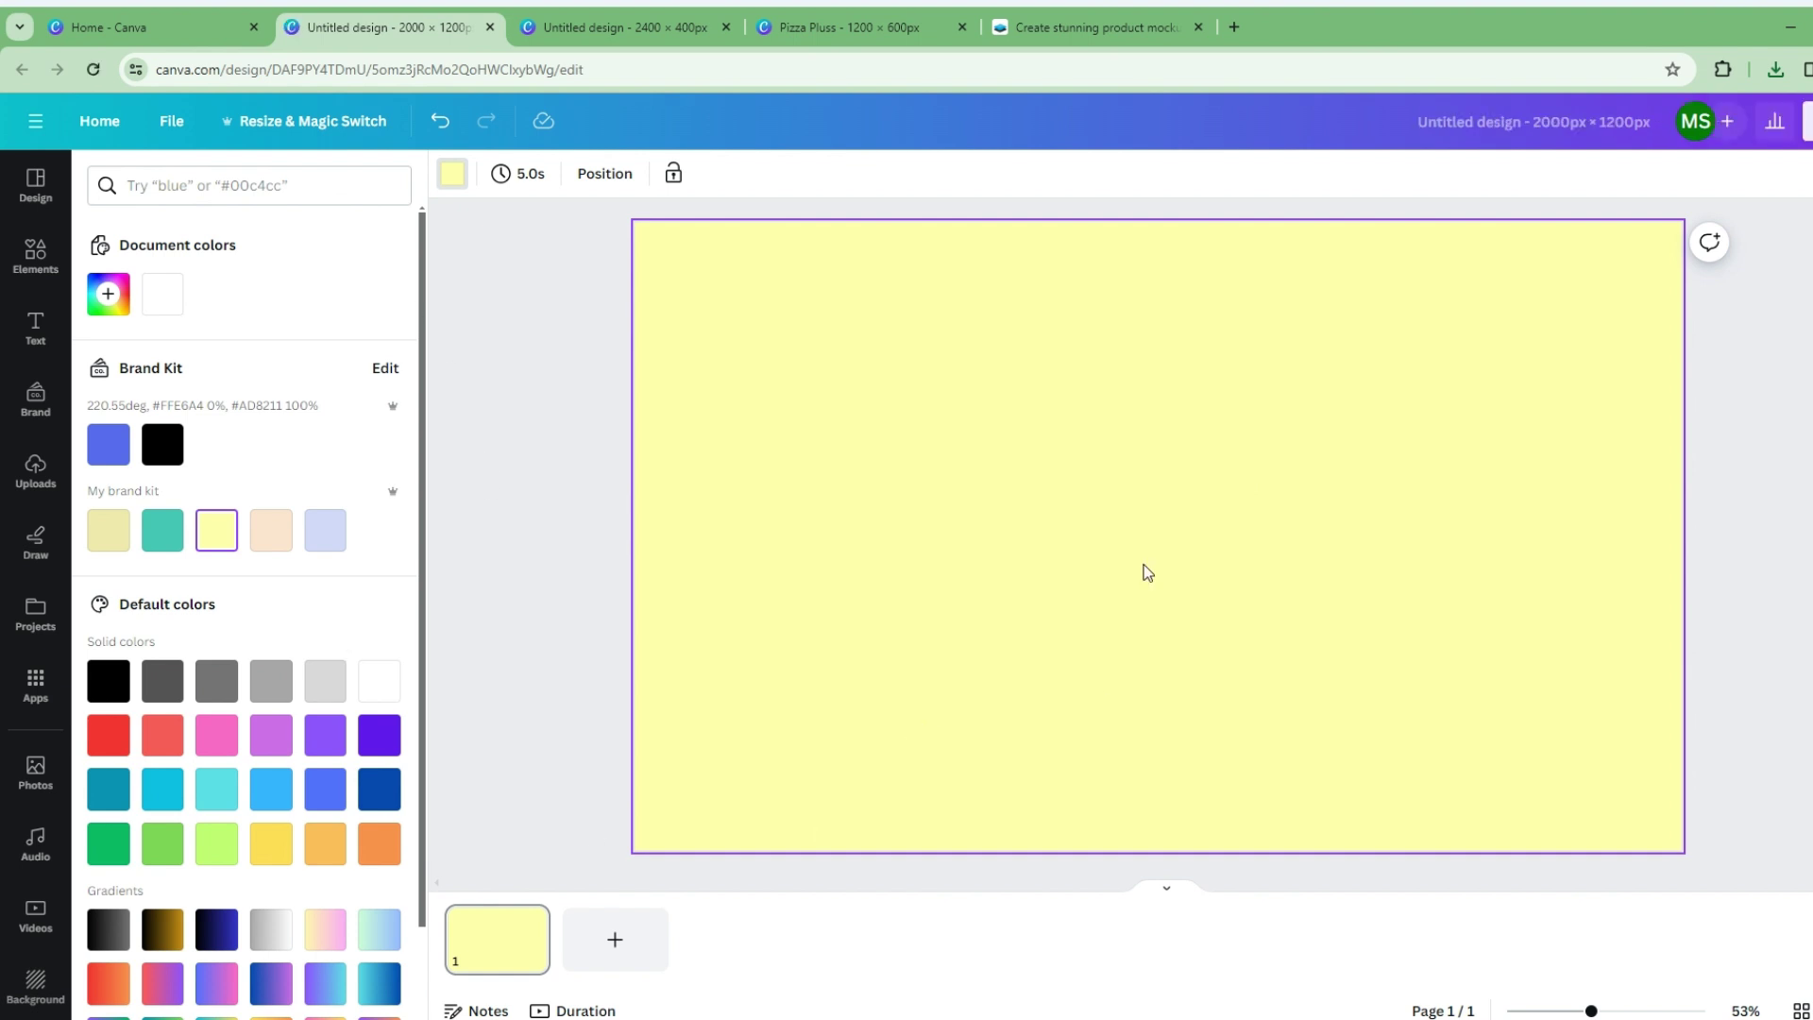
pyautogui.hotkey('ctrl', 'v')
pyautogui.moveTo(930, 398); pyautogui.dragTo(1388, 317)
pyautogui.moveTo(1273, 424); pyautogui.dragTo(1195, 506)
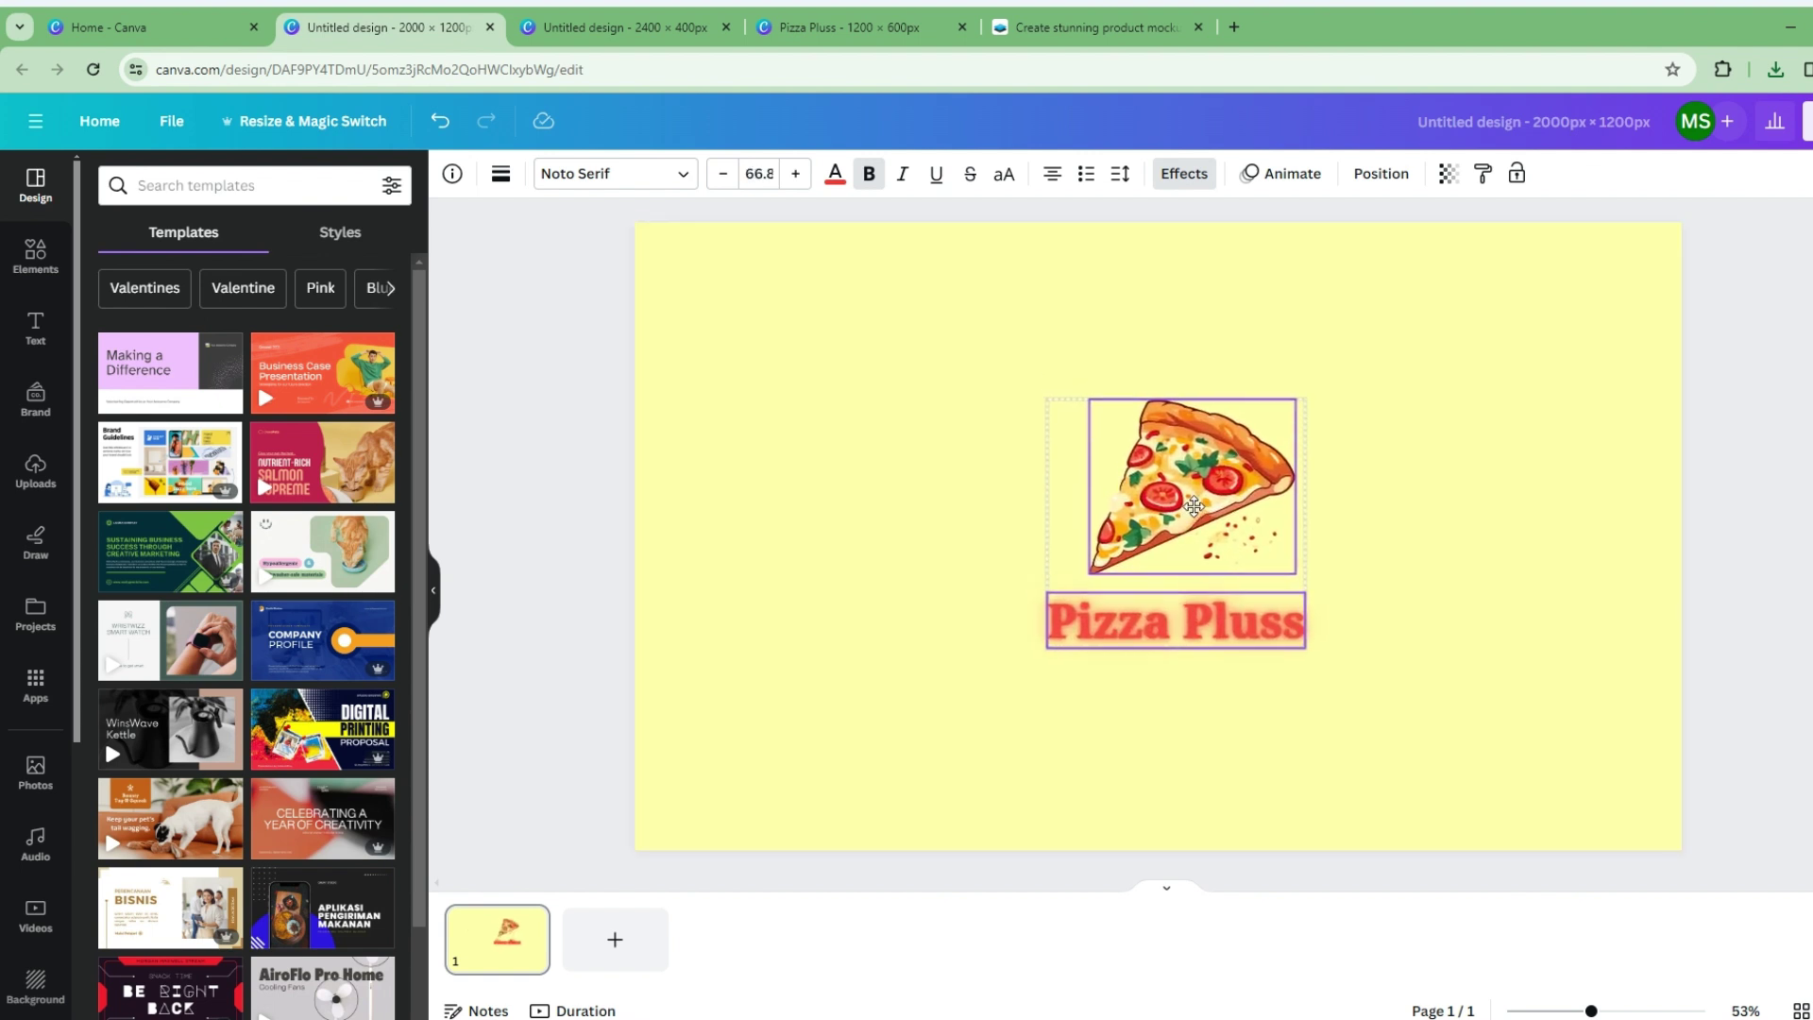
# Shift the pizza slice slightly so that it sits centred above the Pizza Pluss heading
pyautogui.click(1339, 643)
pyautogui.click(1198, 566)
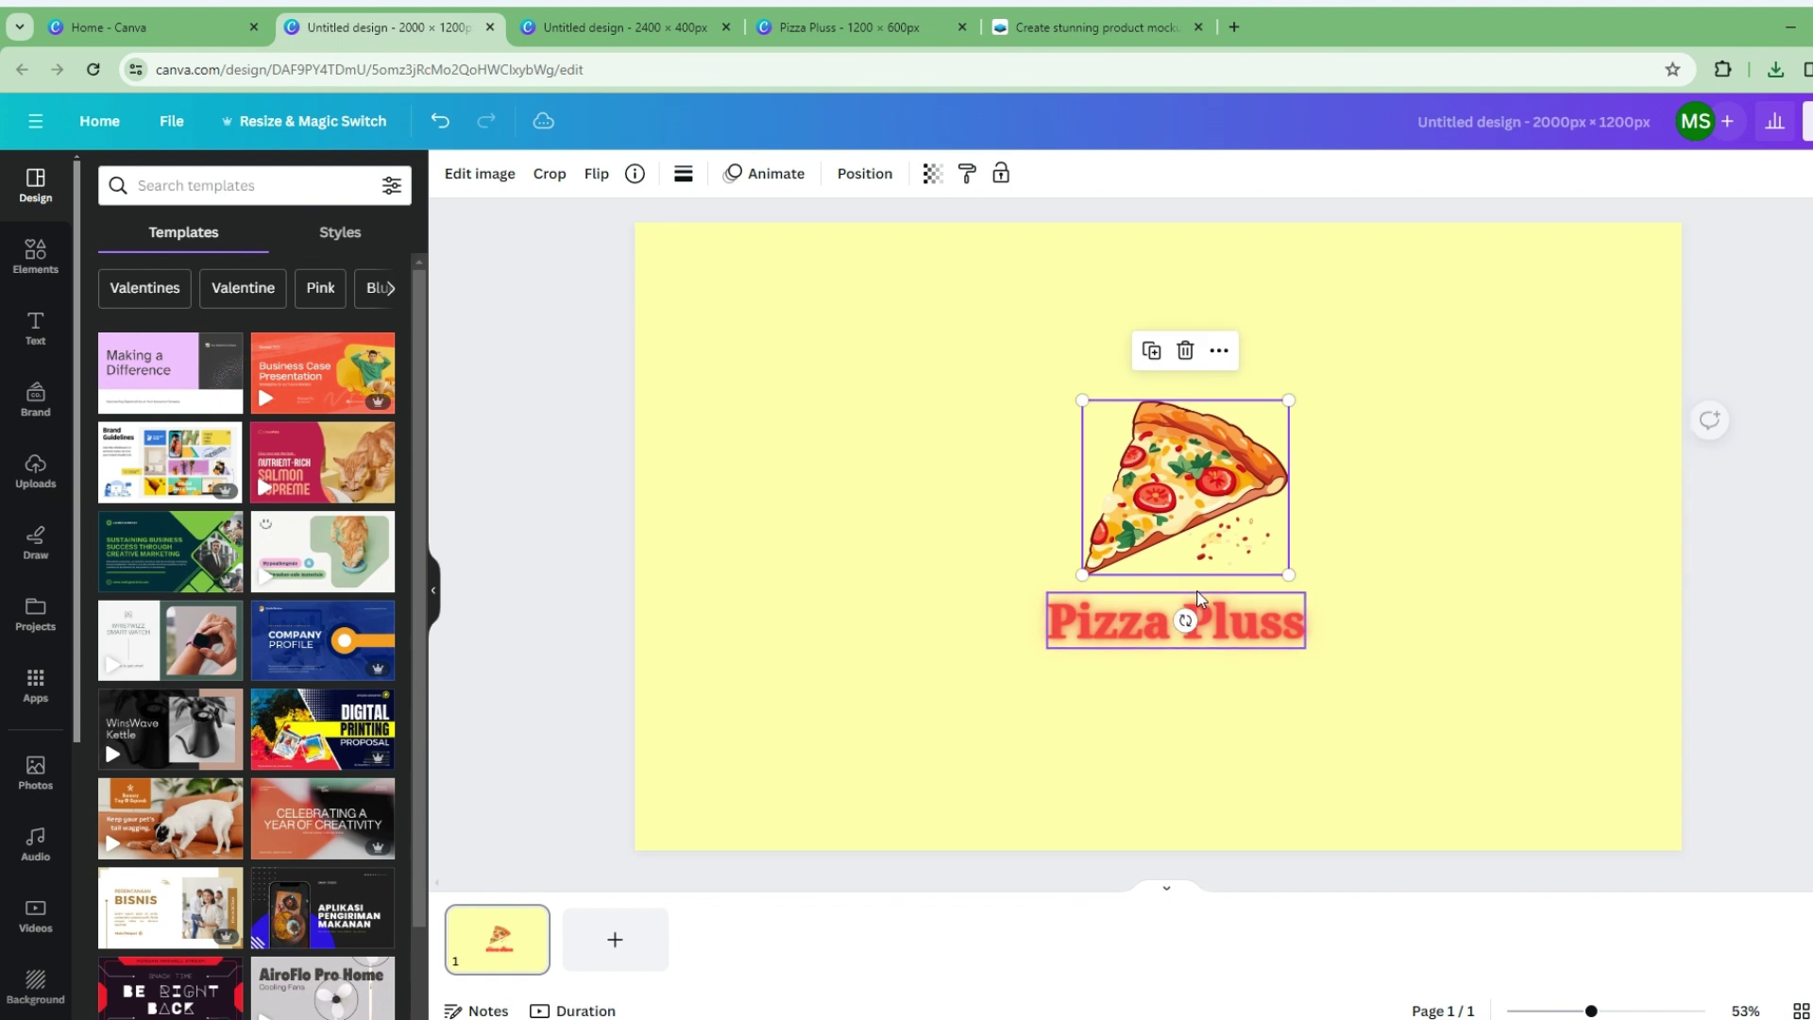
pyautogui.moveTo(1200, 569); pyautogui.dragTo(1190, 562)
pyautogui.click(1205, 628)
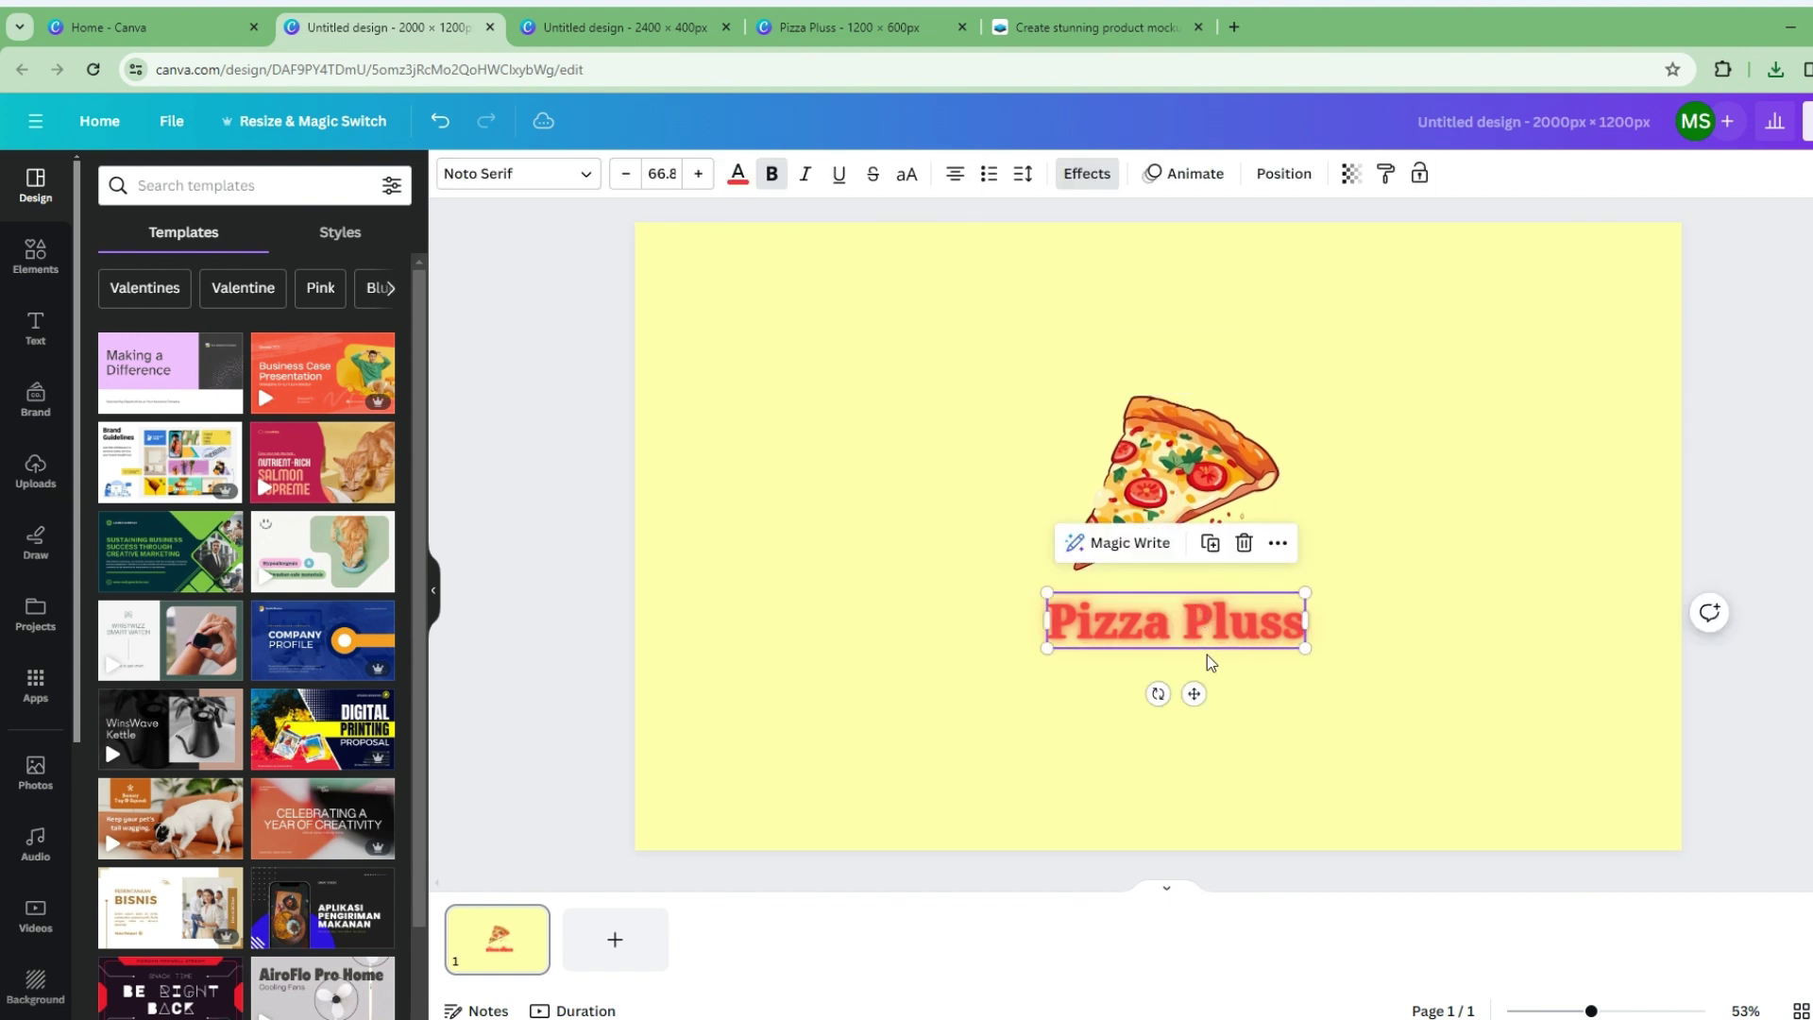
pyautogui.click(1481, 745)
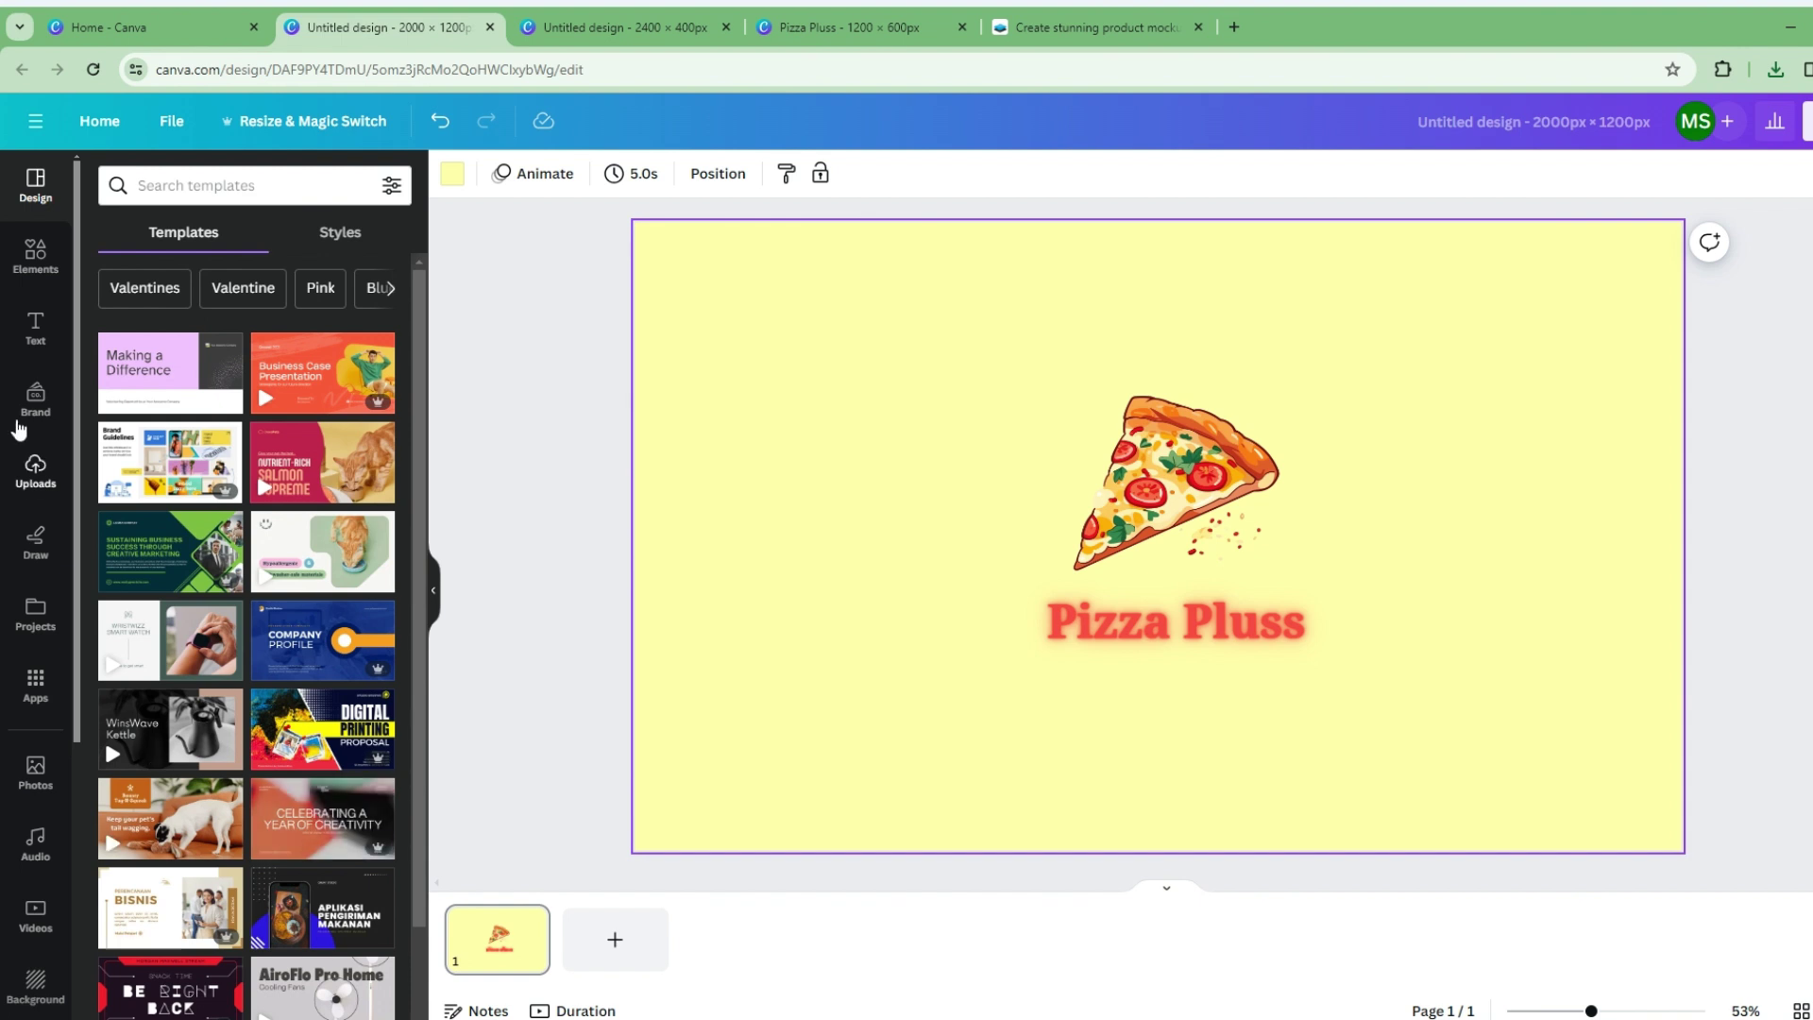
# Add a subheading in the page's lower-right area reading "Order Now" with the order phone number on a second line
pyautogui.click(35, 328)
pyautogui.moveTo(196, 510); pyautogui.dragTo(1410, 802)
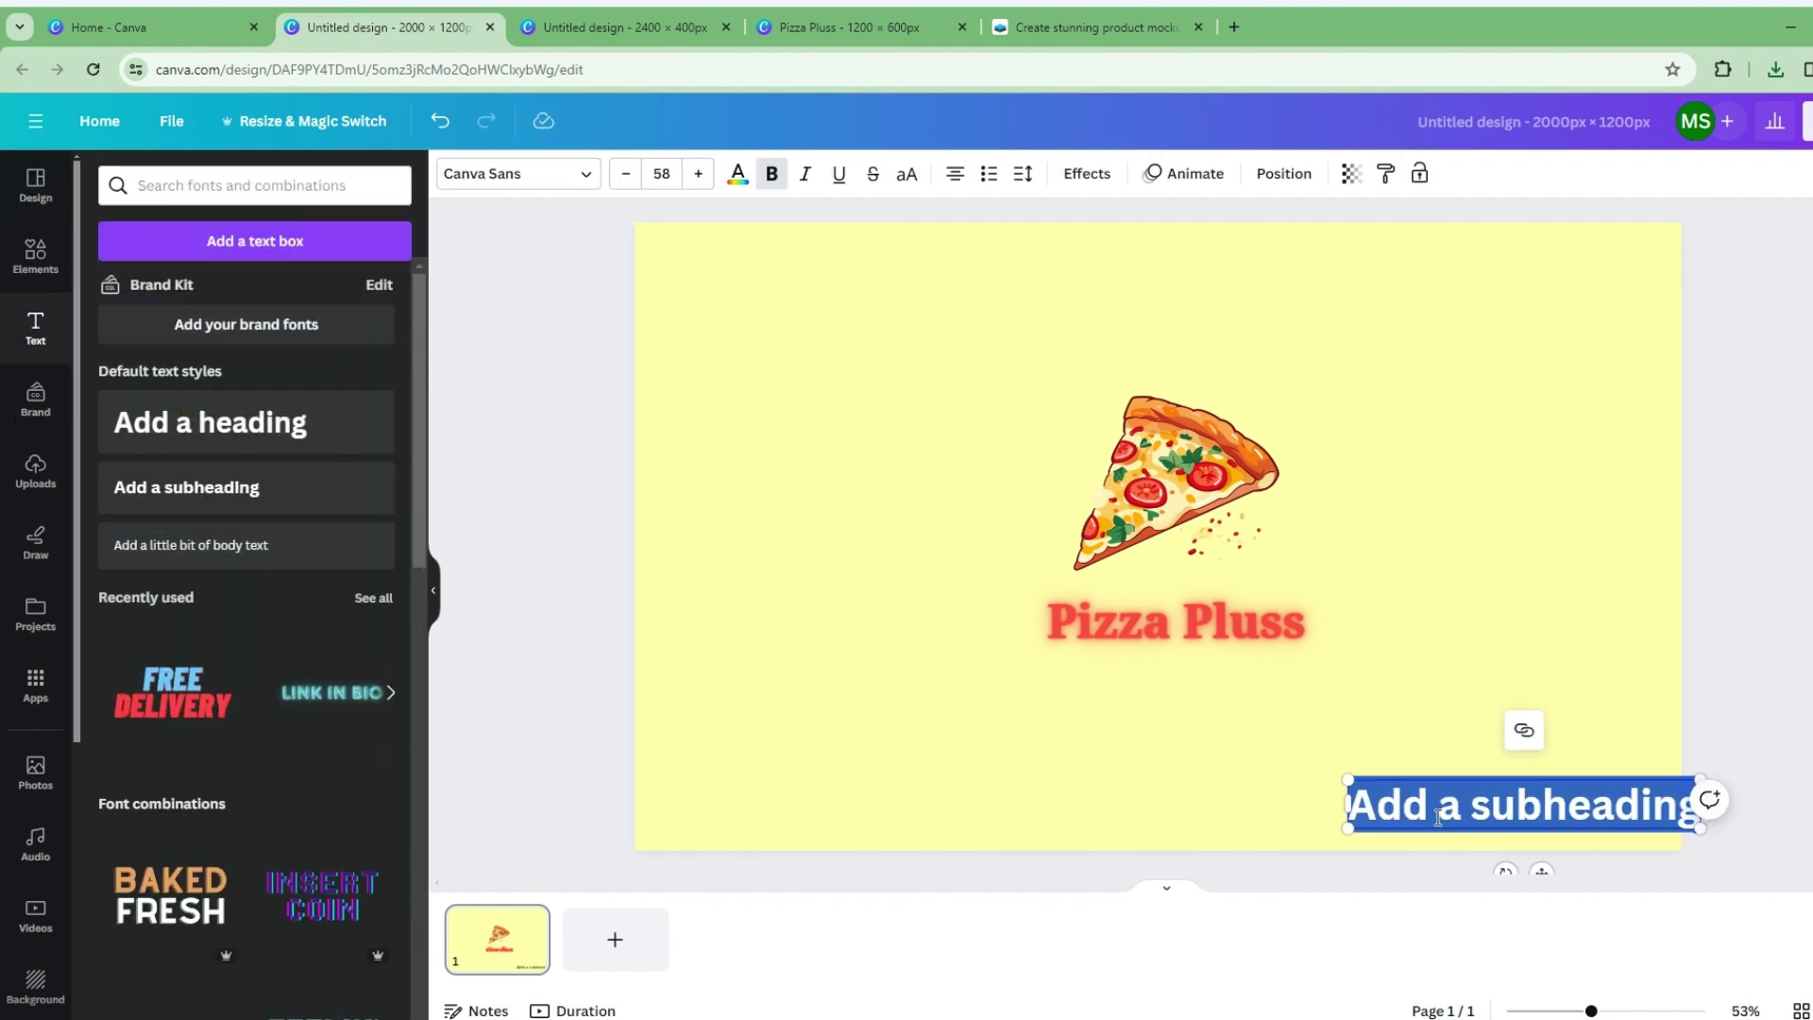
pyautogui.write('Order')
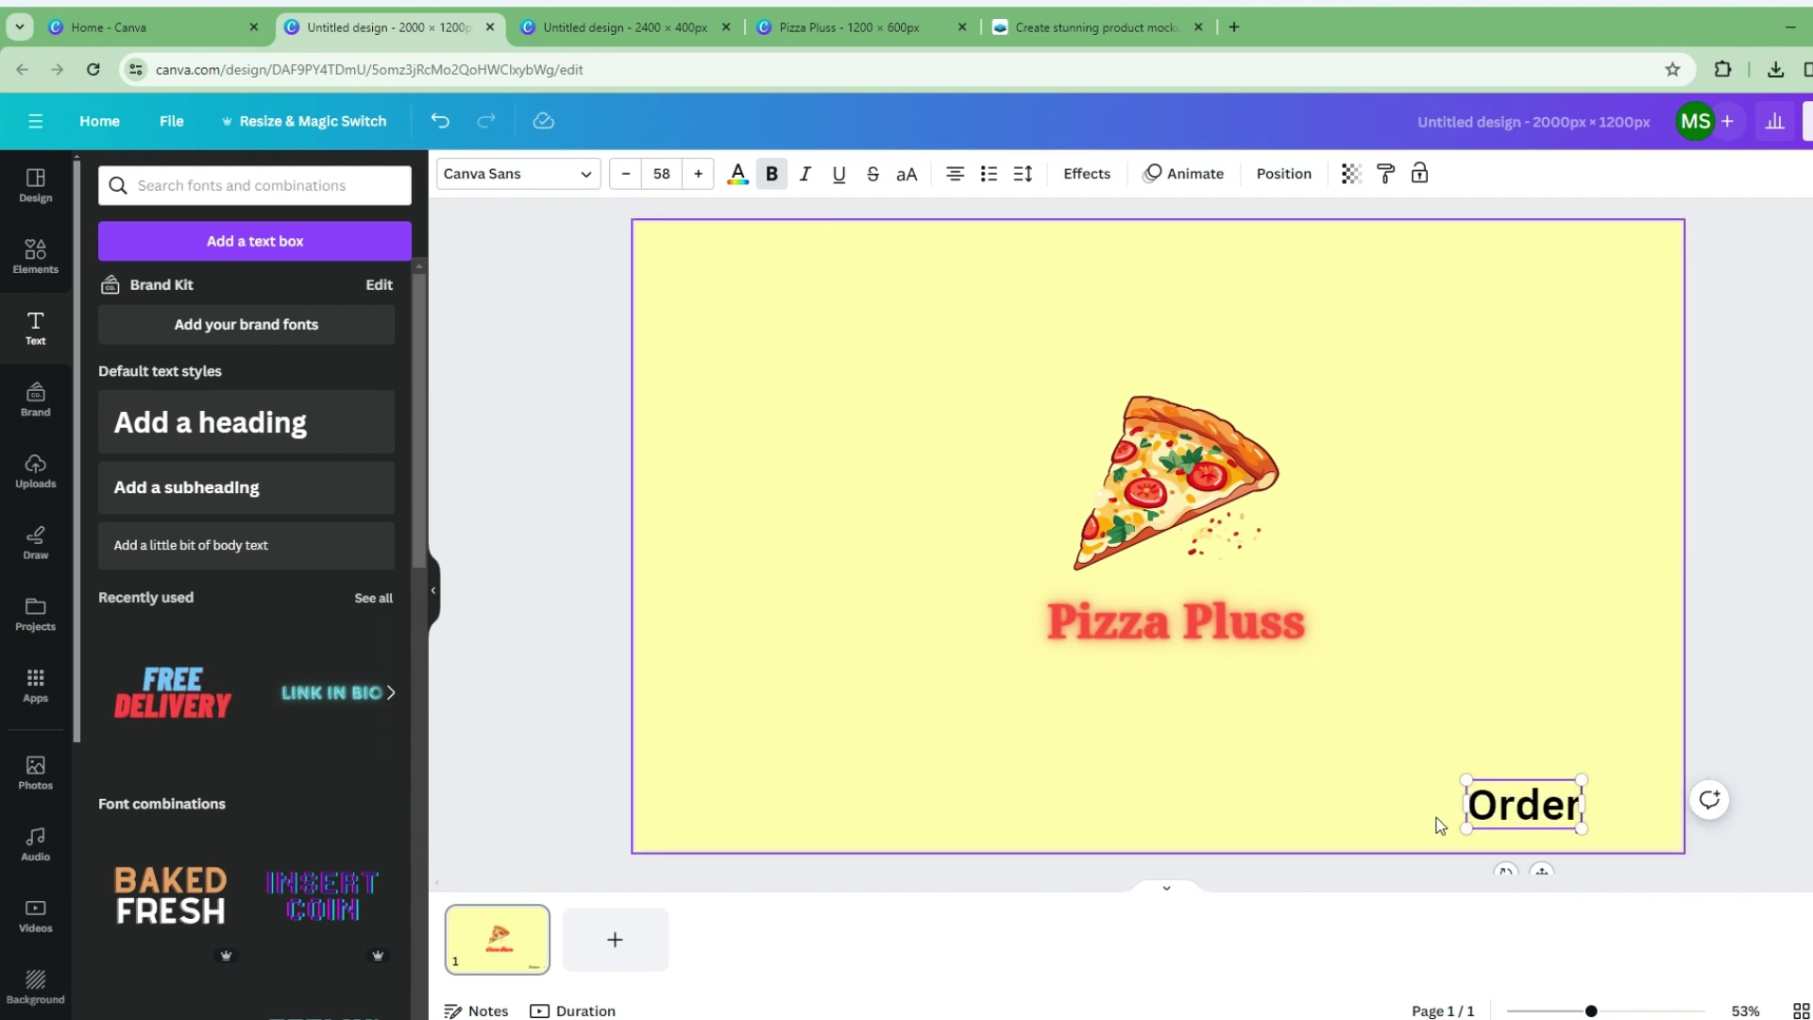
pyautogui.write(' Now:')
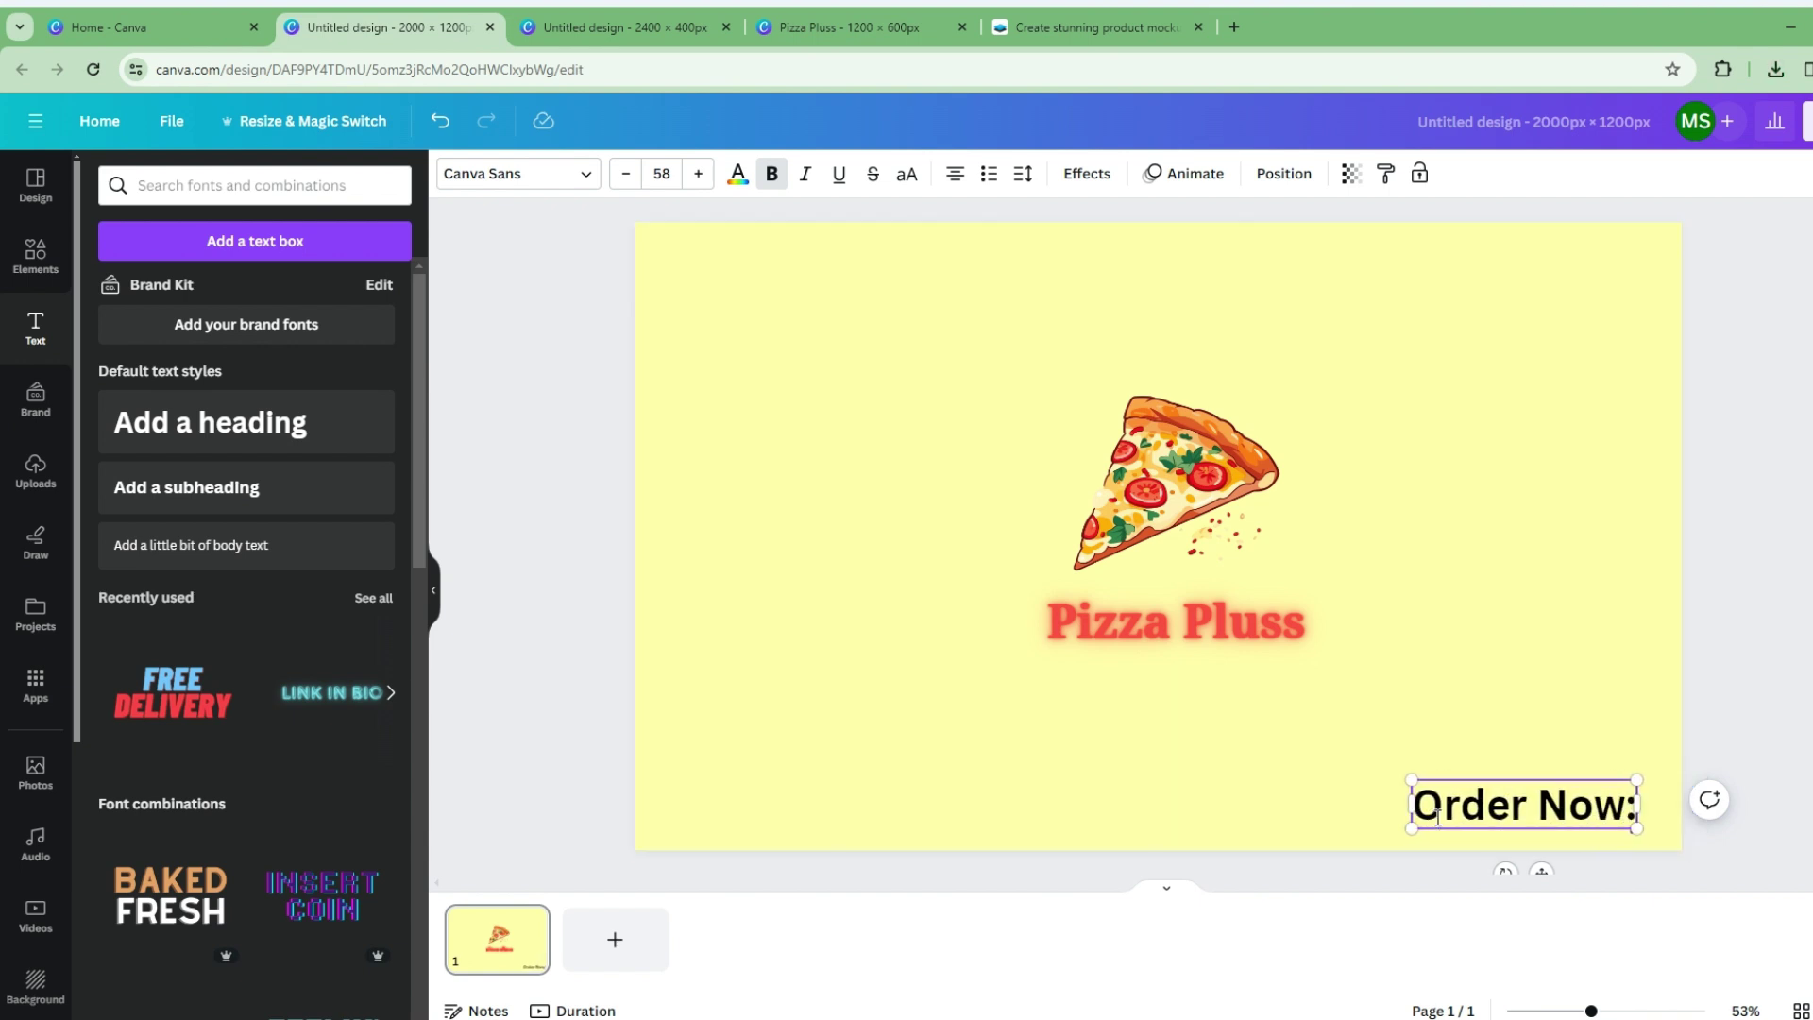
pyautogui.press('BackSpace')
pyautogui.press('Return')
pyautogui.write('180000')
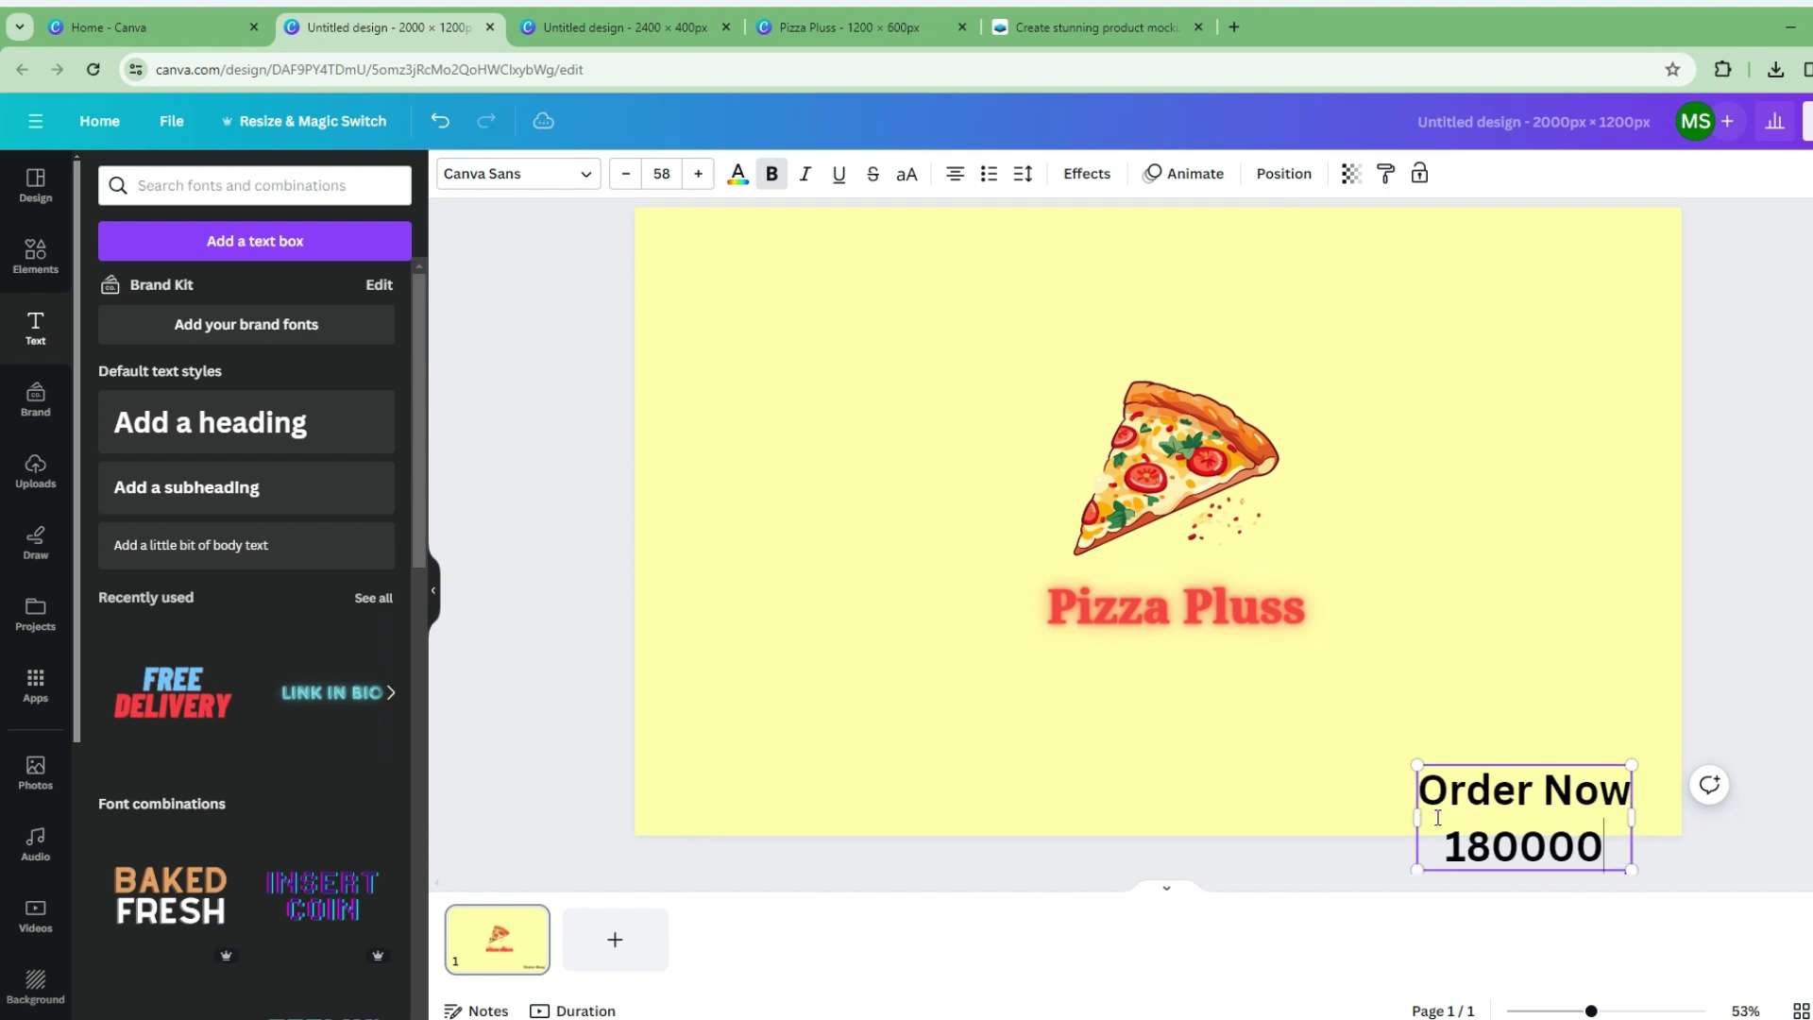
# Shrink the Order Now text to about size 43.4 and position it inside the page's lower-right corner
pyautogui.click(1599, 724)
pyautogui.moveTo(1577, 808); pyautogui.dragTo(1586, 756)
pyautogui.moveTo(1510, 811); pyautogui.dragTo(1543, 804)
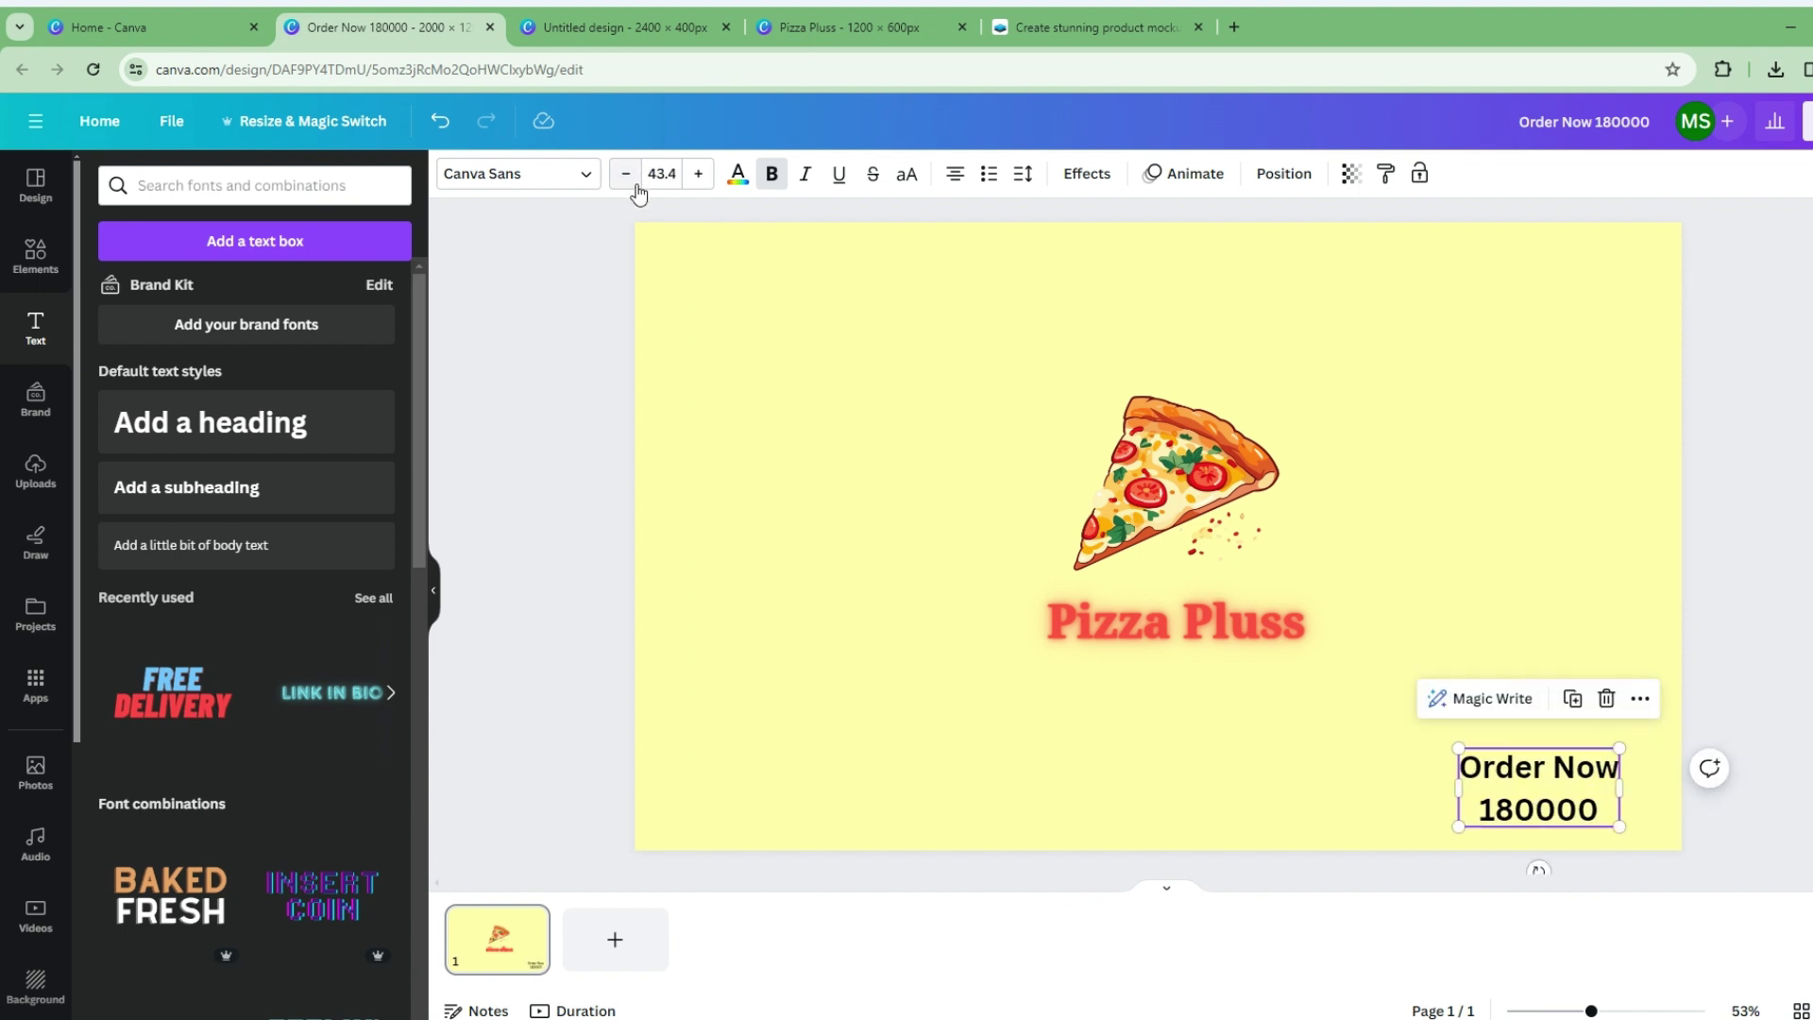
# Apply a Curve shape of 36 to the Order Now text and reposition it fully inside the page's lower-right corner
pyautogui.click(576, 188)
pyautogui.click(1081, 176)
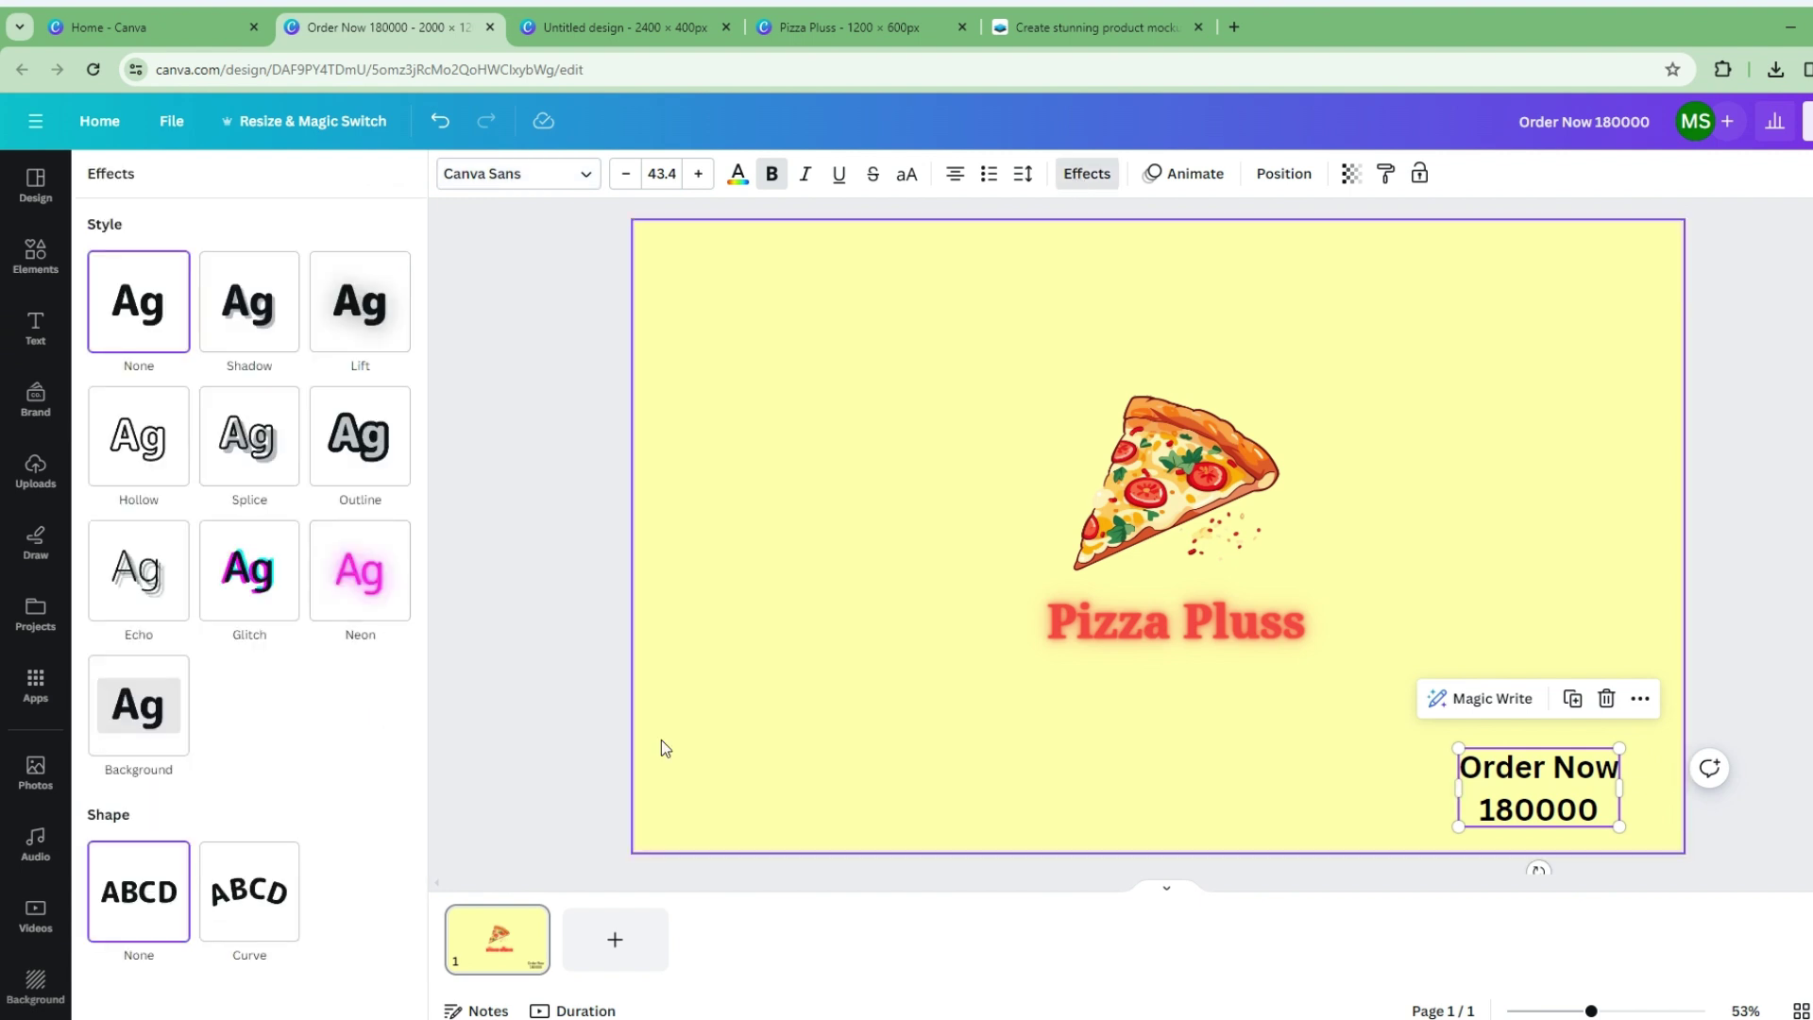
pyautogui.click(265, 886)
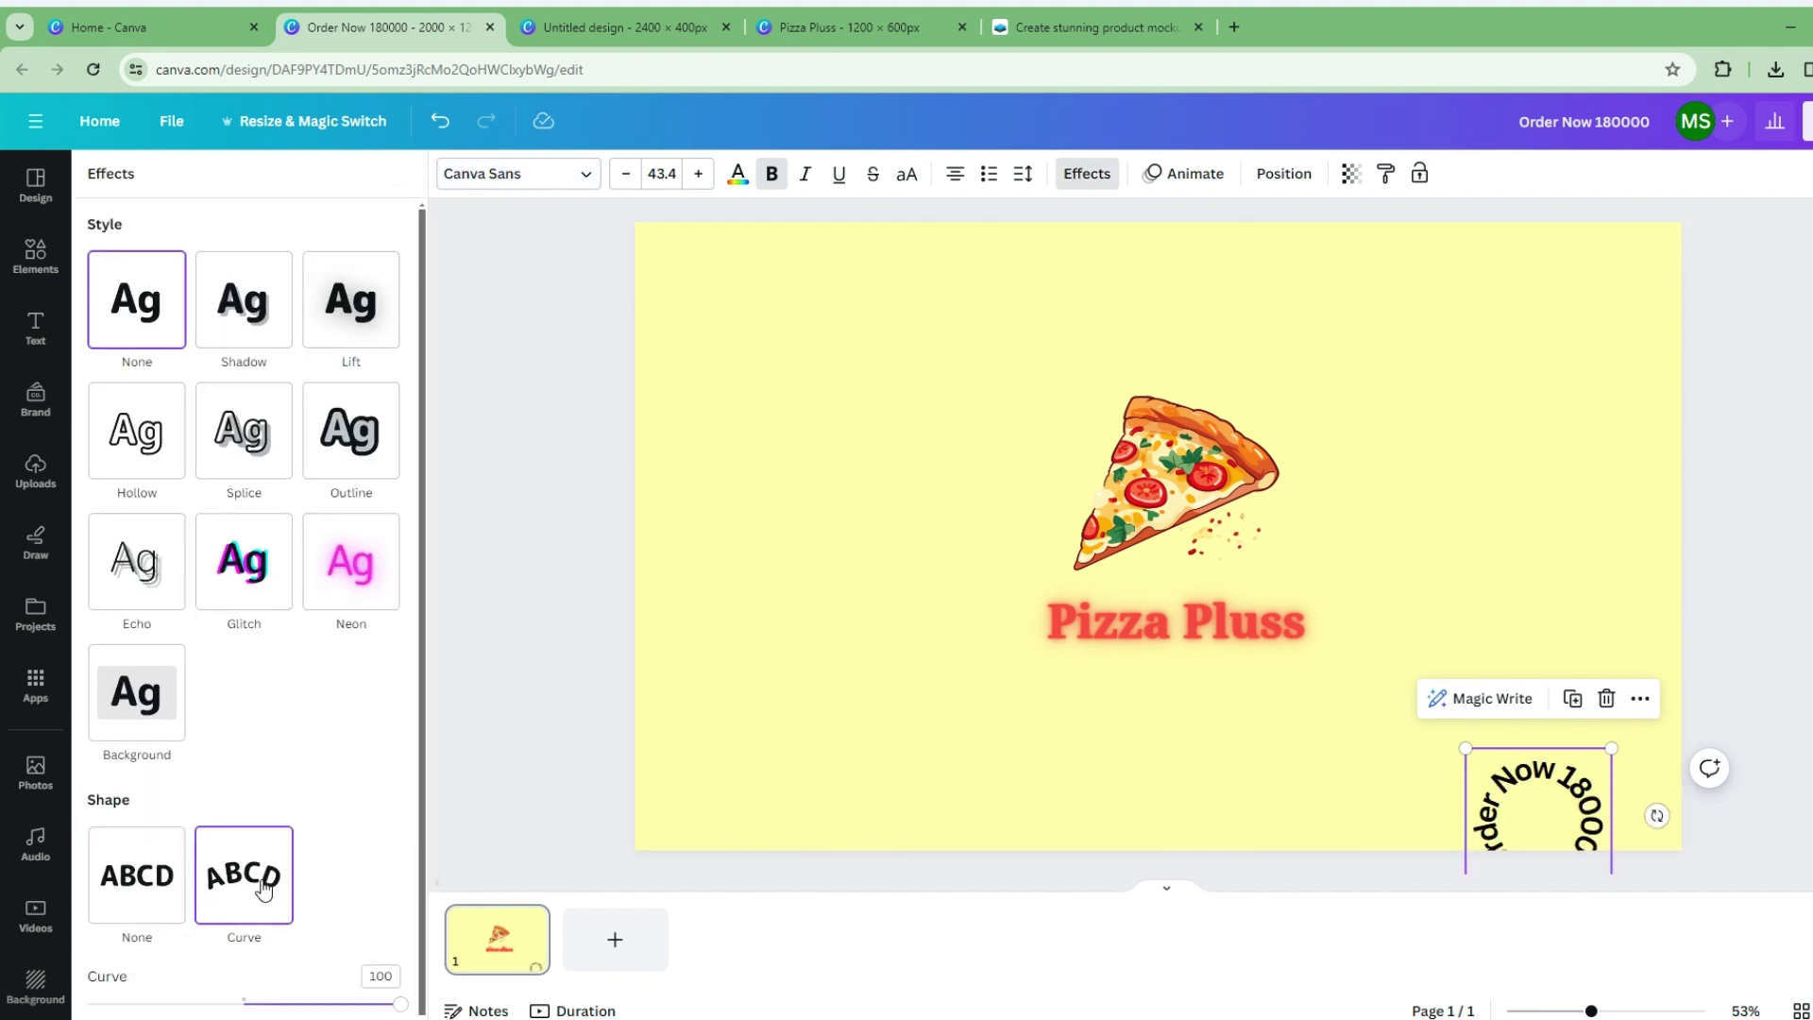
pyautogui.moveTo(393, 1002); pyautogui.dragTo(301, 1004)
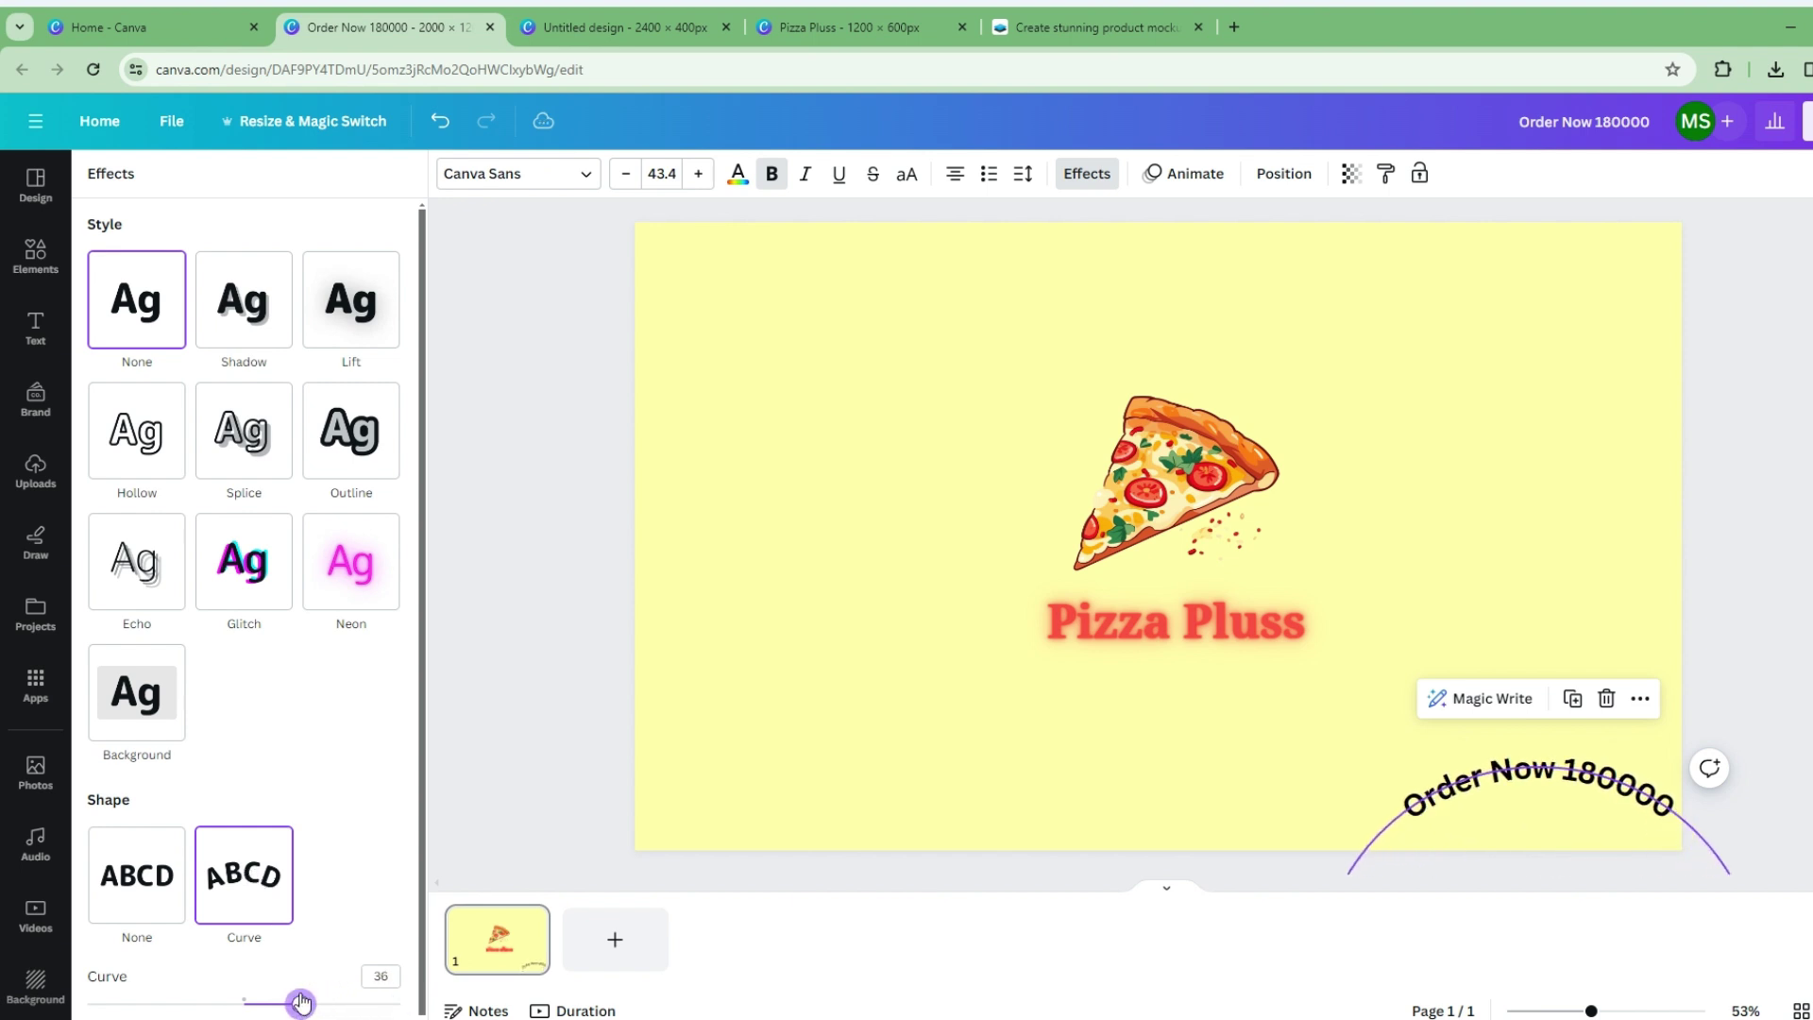
pyautogui.moveTo(1522, 789); pyautogui.dragTo(1493, 784)
pyautogui.click(1617, 782)
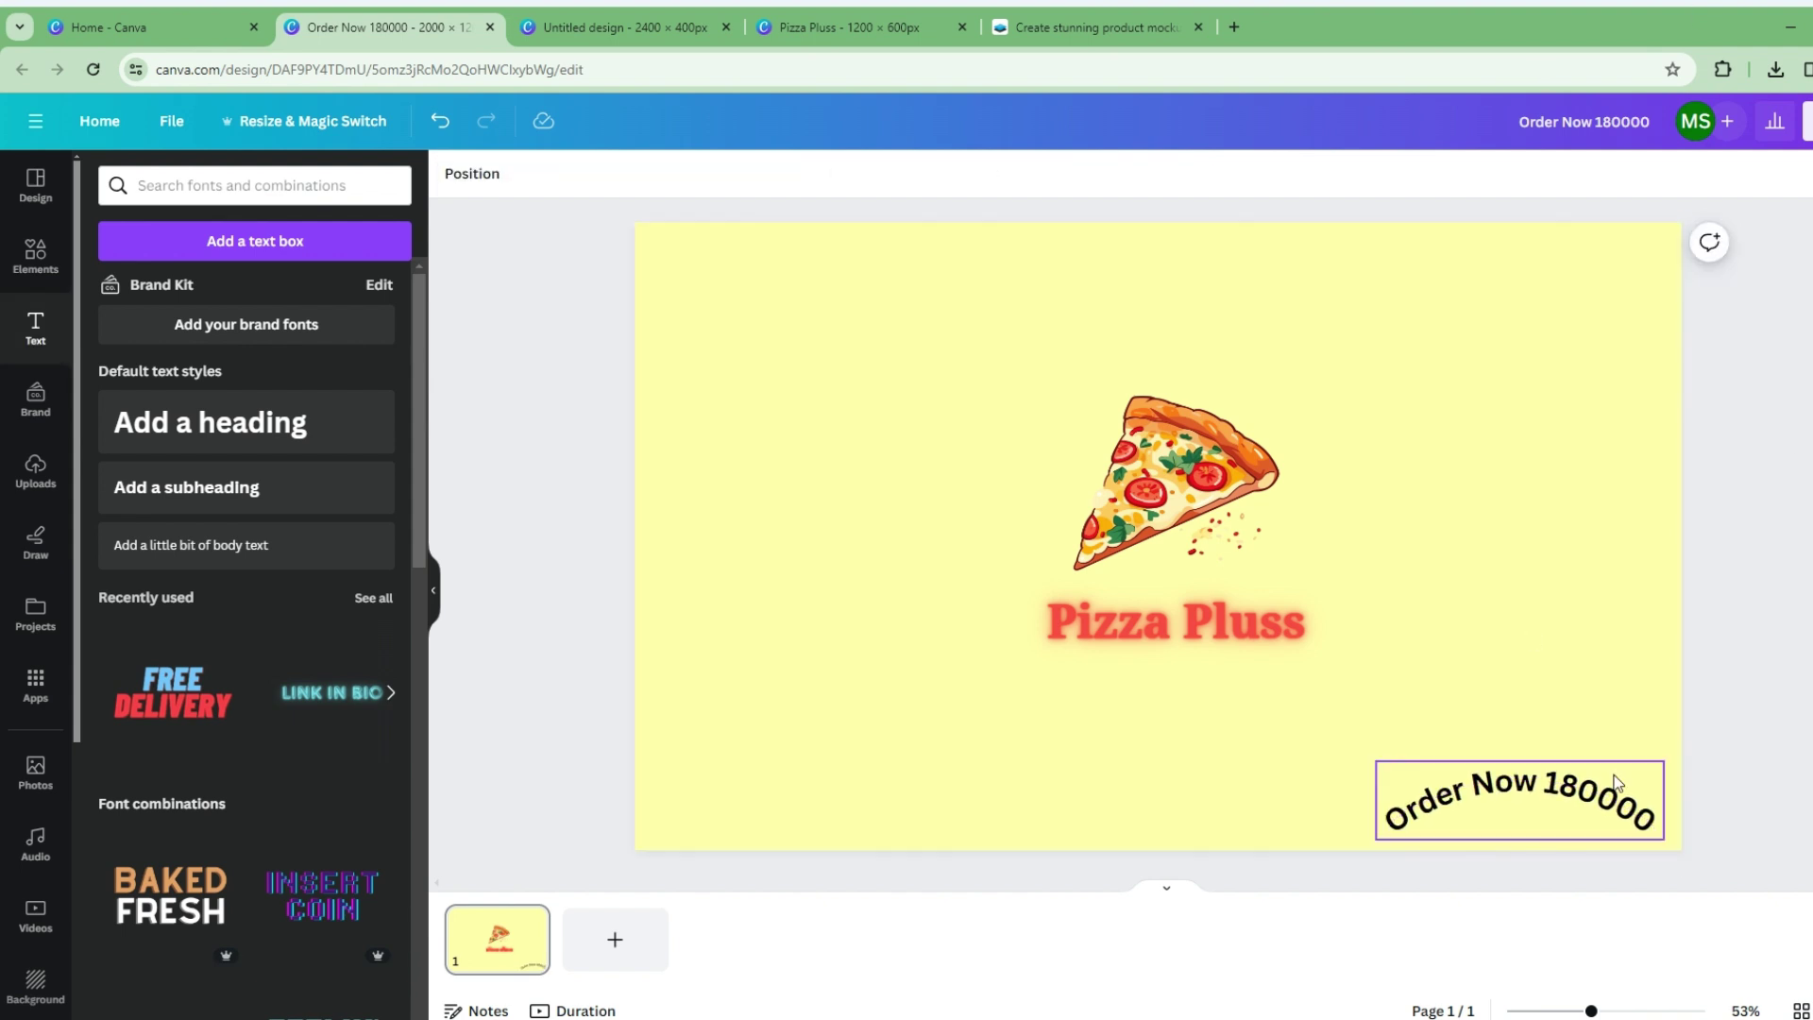
# Move the pizza slice and the Pizza Pluss heading up a little, keeping the slice centred above the heading
pyautogui.click(1543, 790)
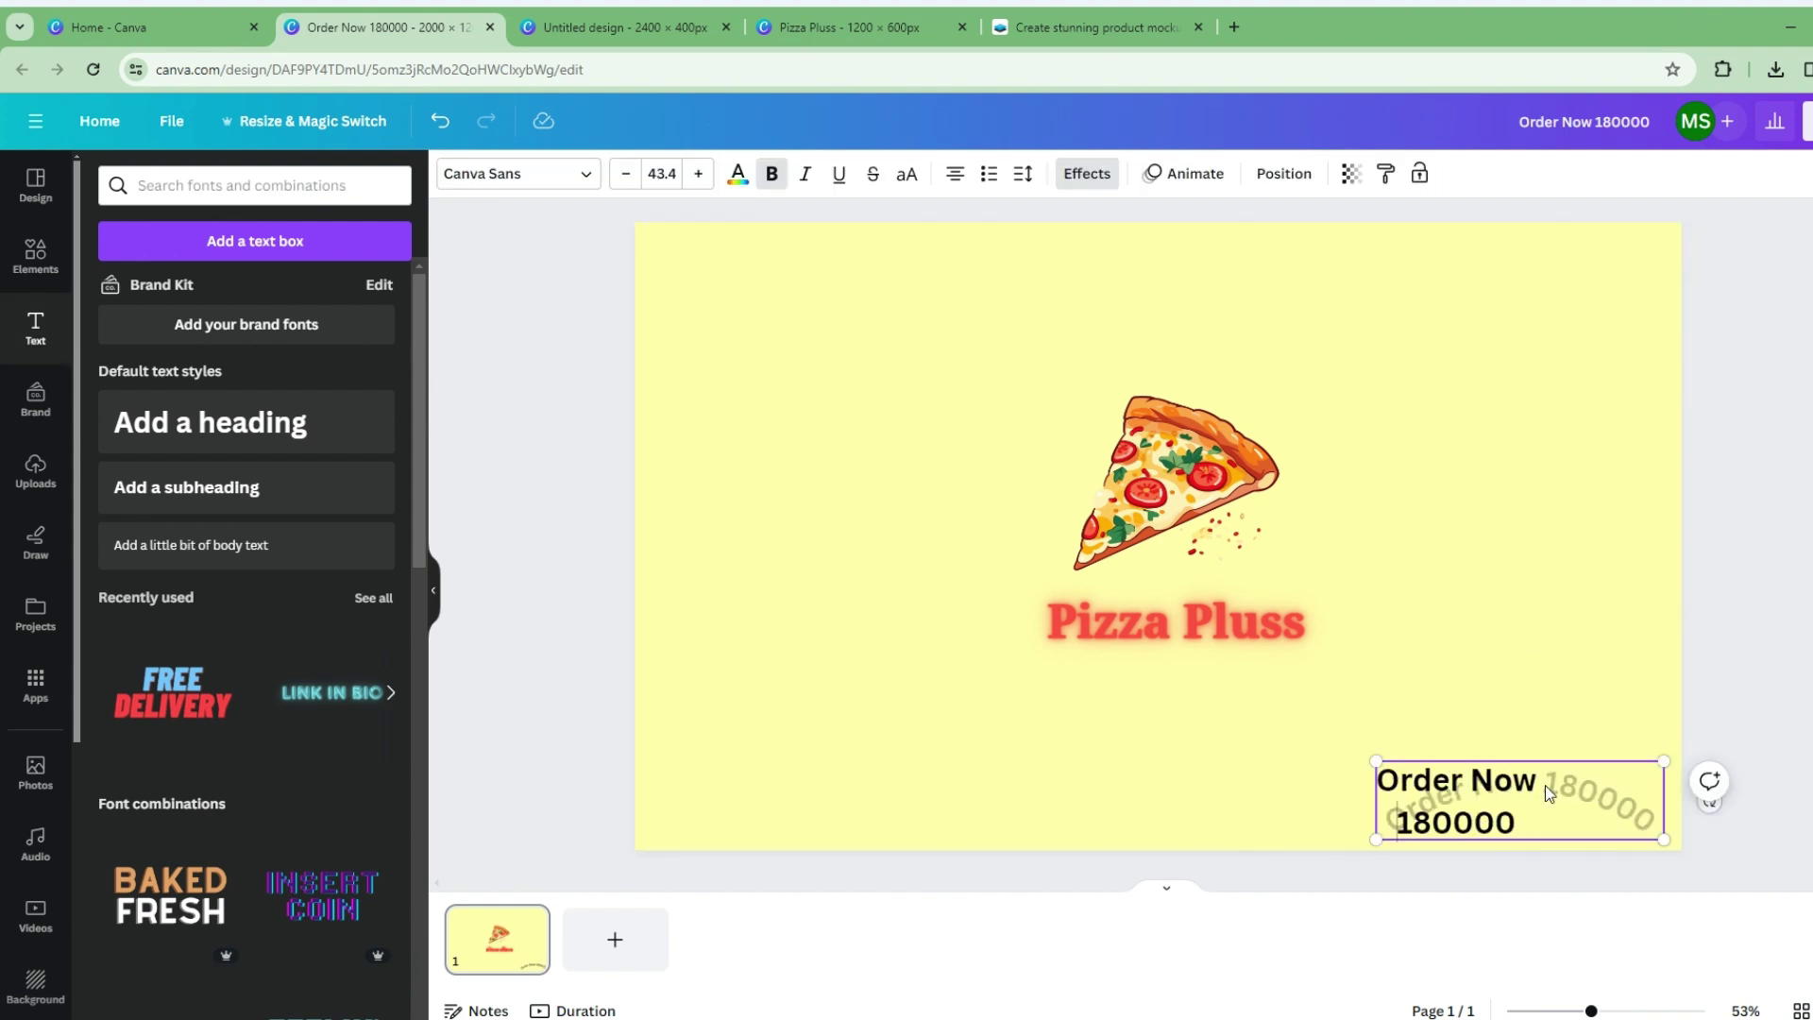
pyautogui.click(1580, 712)
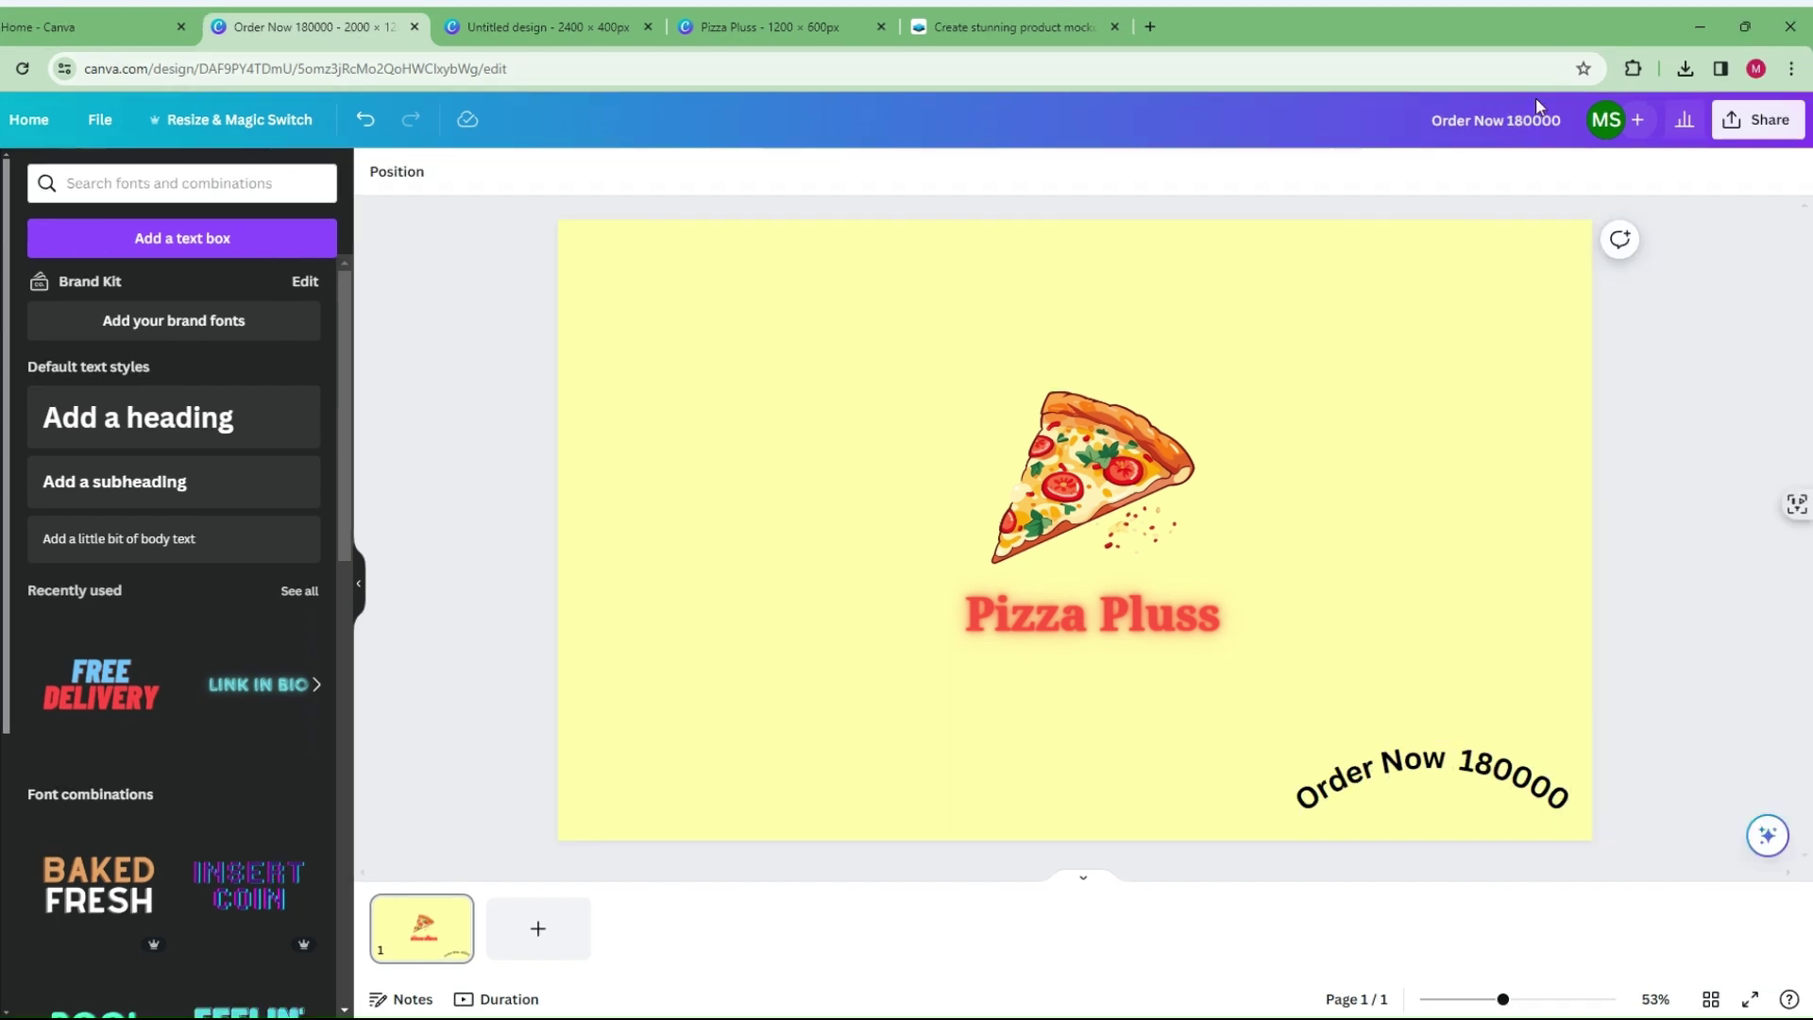
pyautogui.moveTo(1074, 493); pyautogui.dragTo(1144, 471)
pyautogui.moveTo(1086, 605); pyautogui.dragTo(1078, 558)
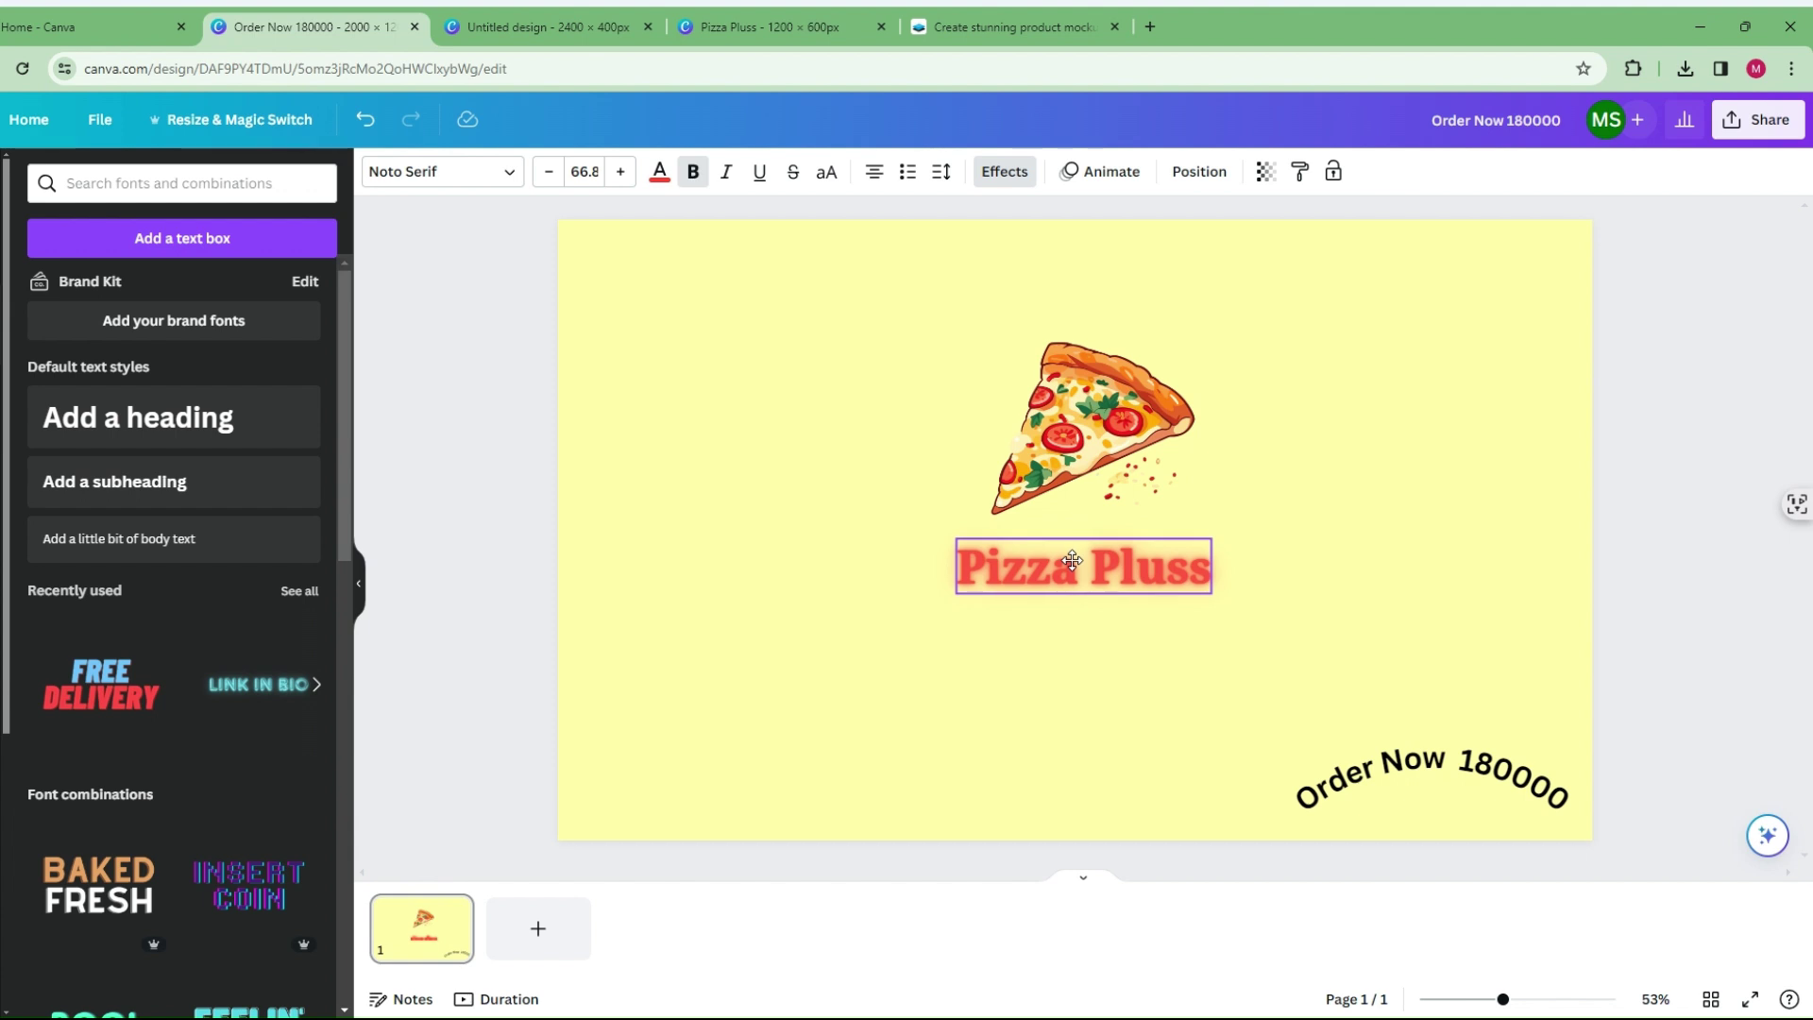
pyautogui.click(1071, 394)
pyautogui.moveTo(1071, 394); pyautogui.dragTo(1059, 394)
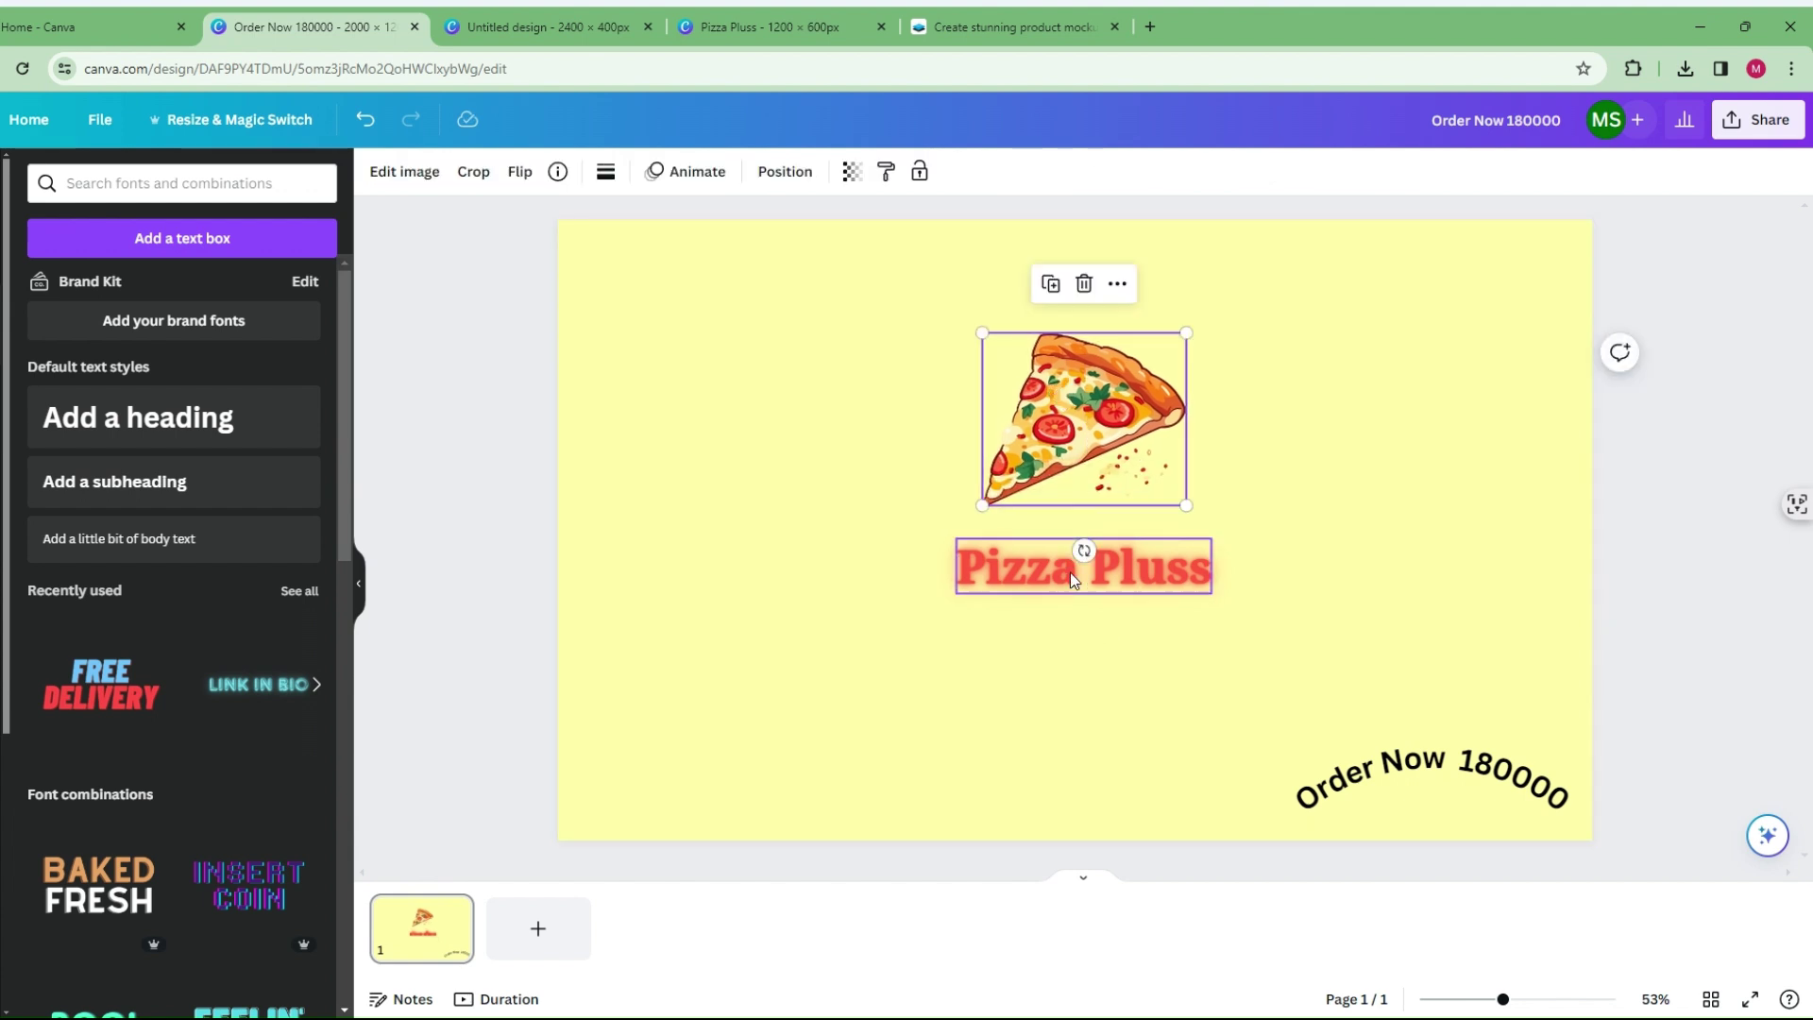
pyautogui.moveTo(1070, 572); pyautogui.dragTo(1069, 564)
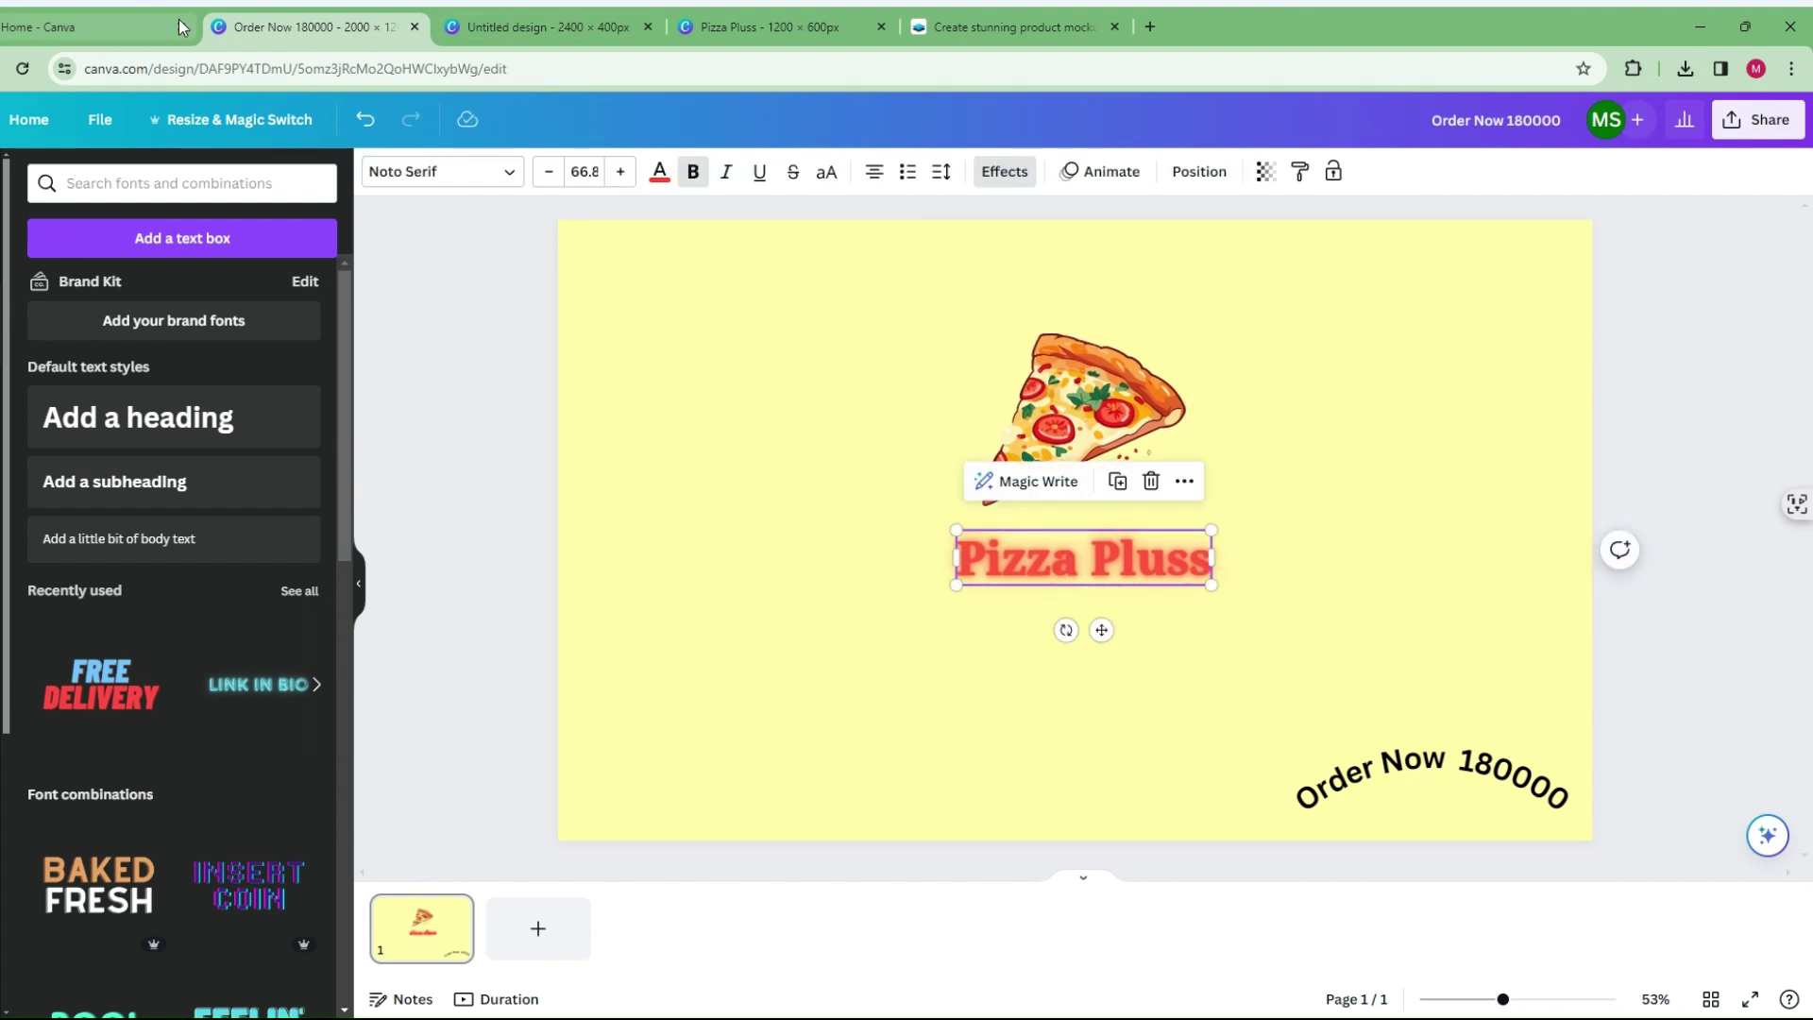
# Open ChatGPT in a new browser tab and start a chat
pyautogui.click(1150, 31)
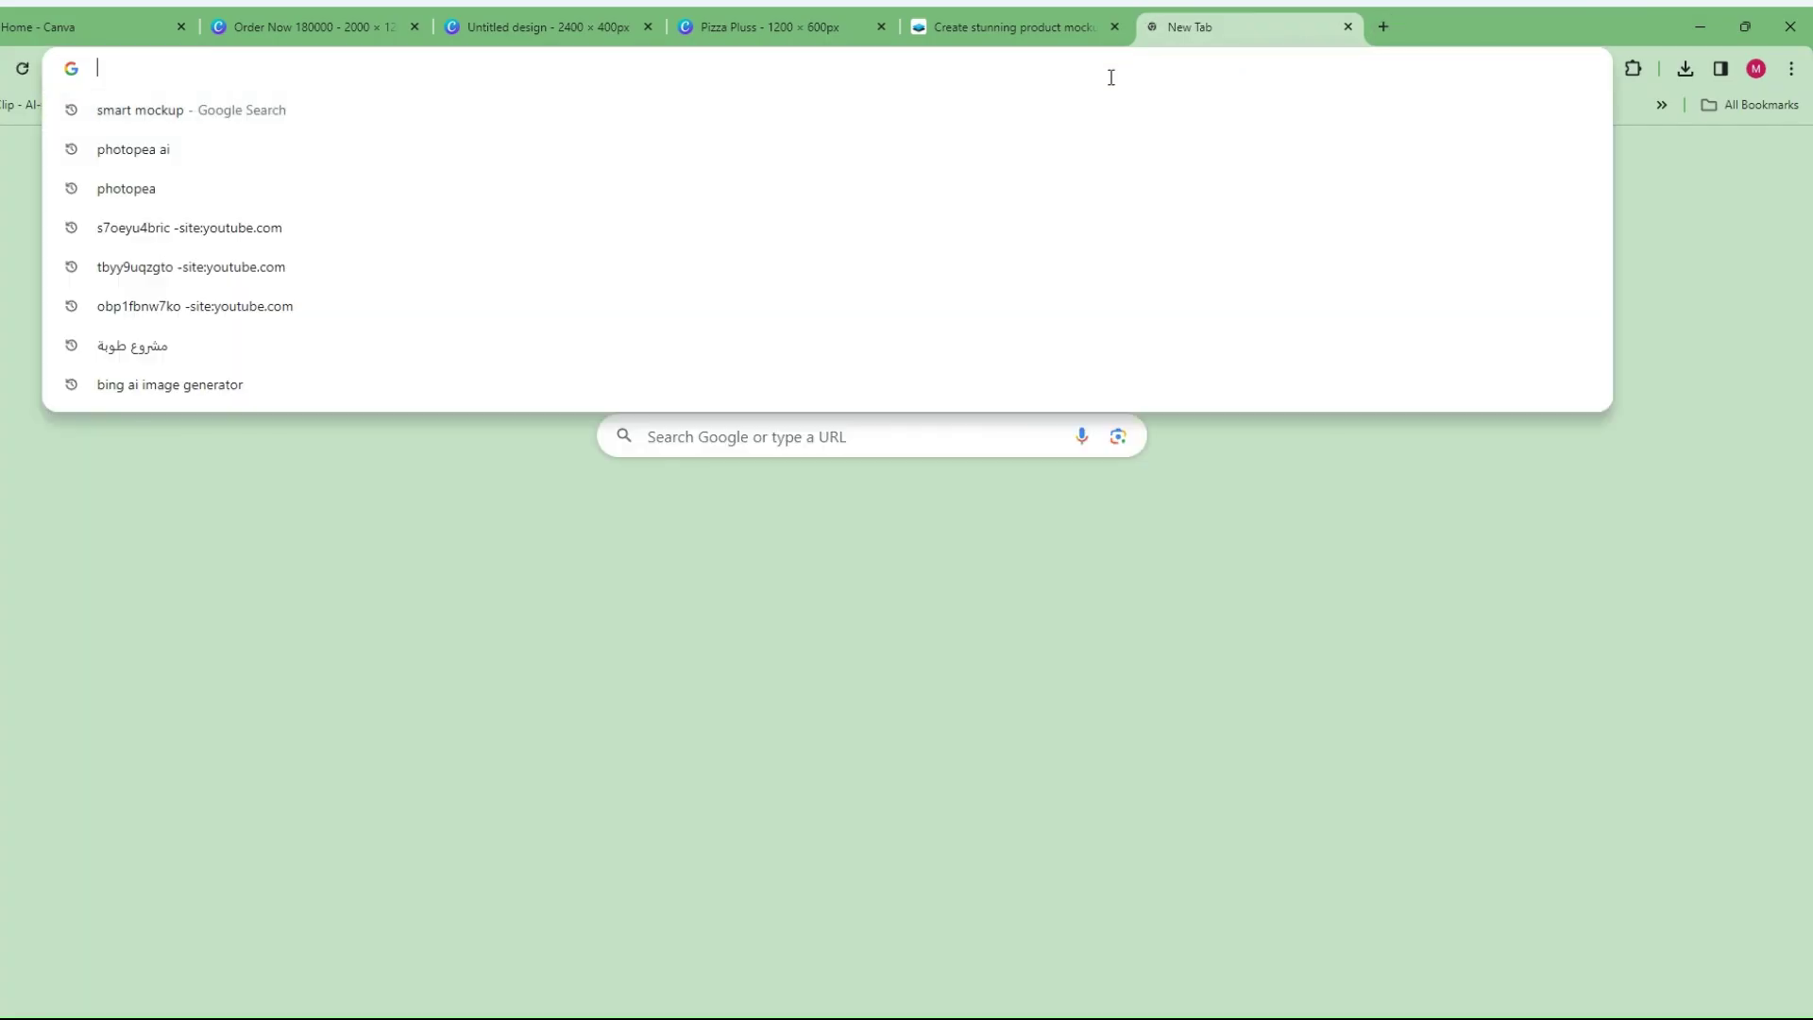
pyautogui.write('chatgpt')
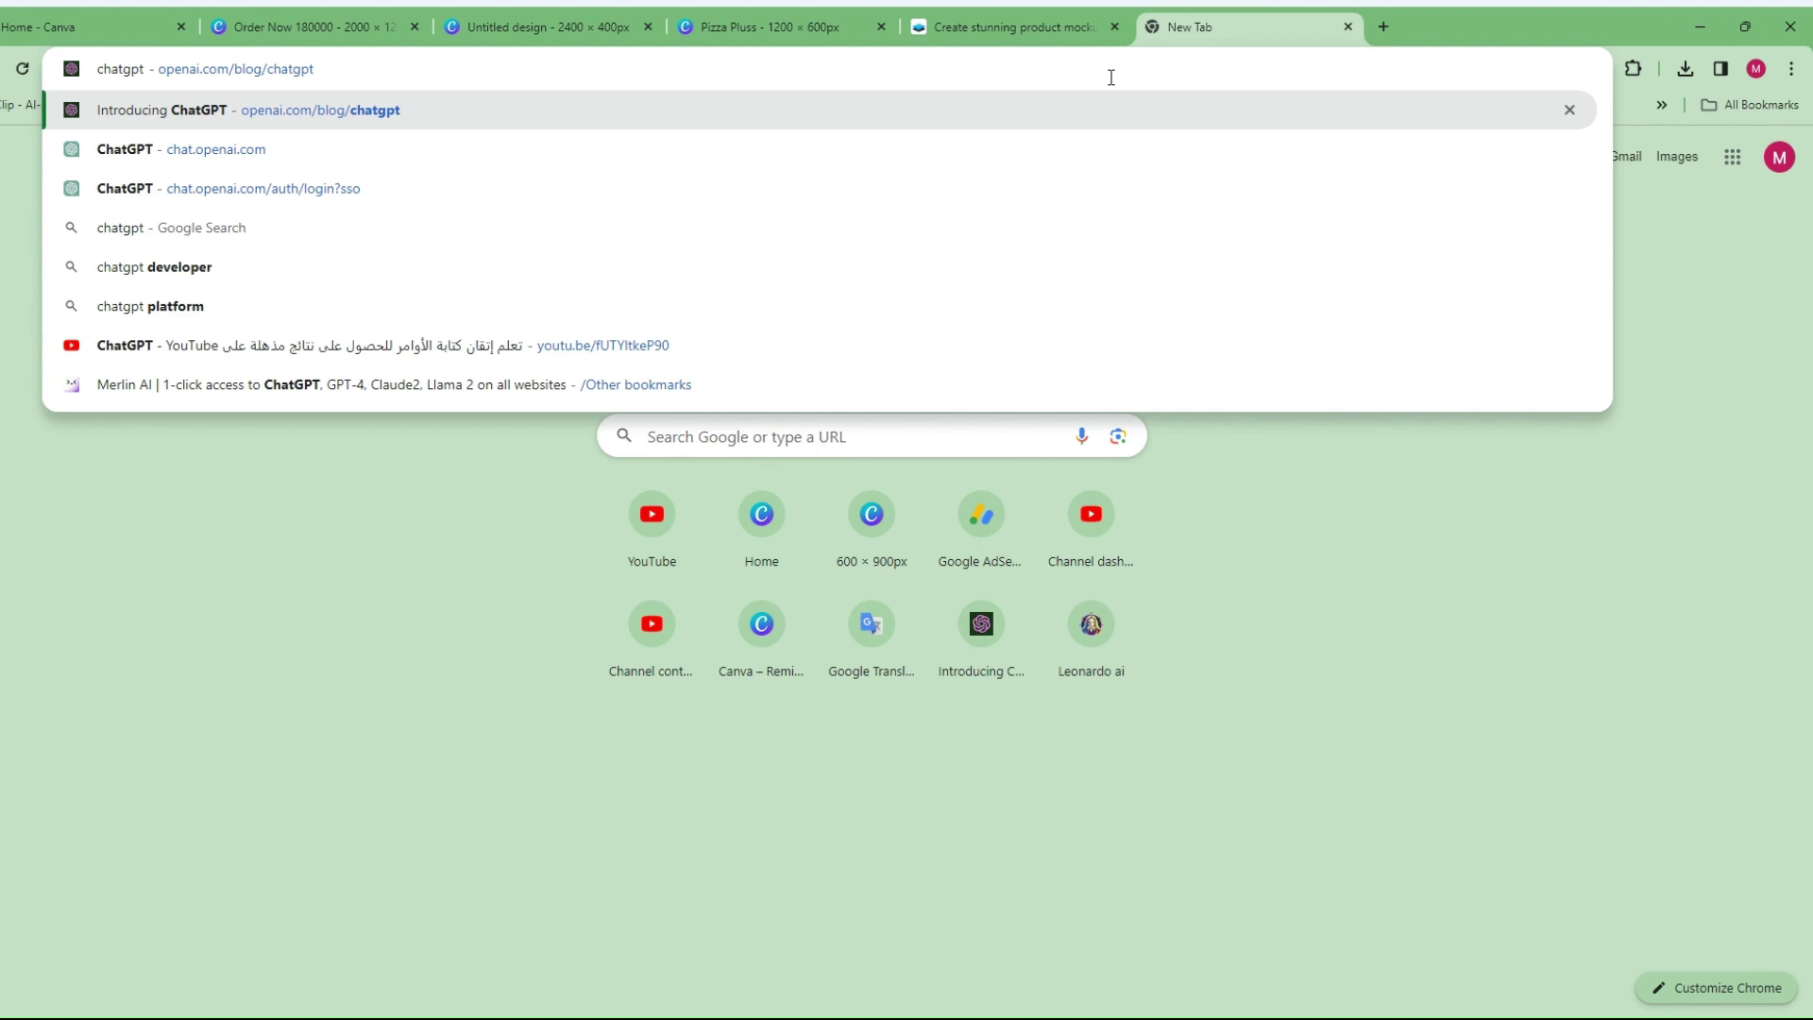
pyautogui.press('Return')
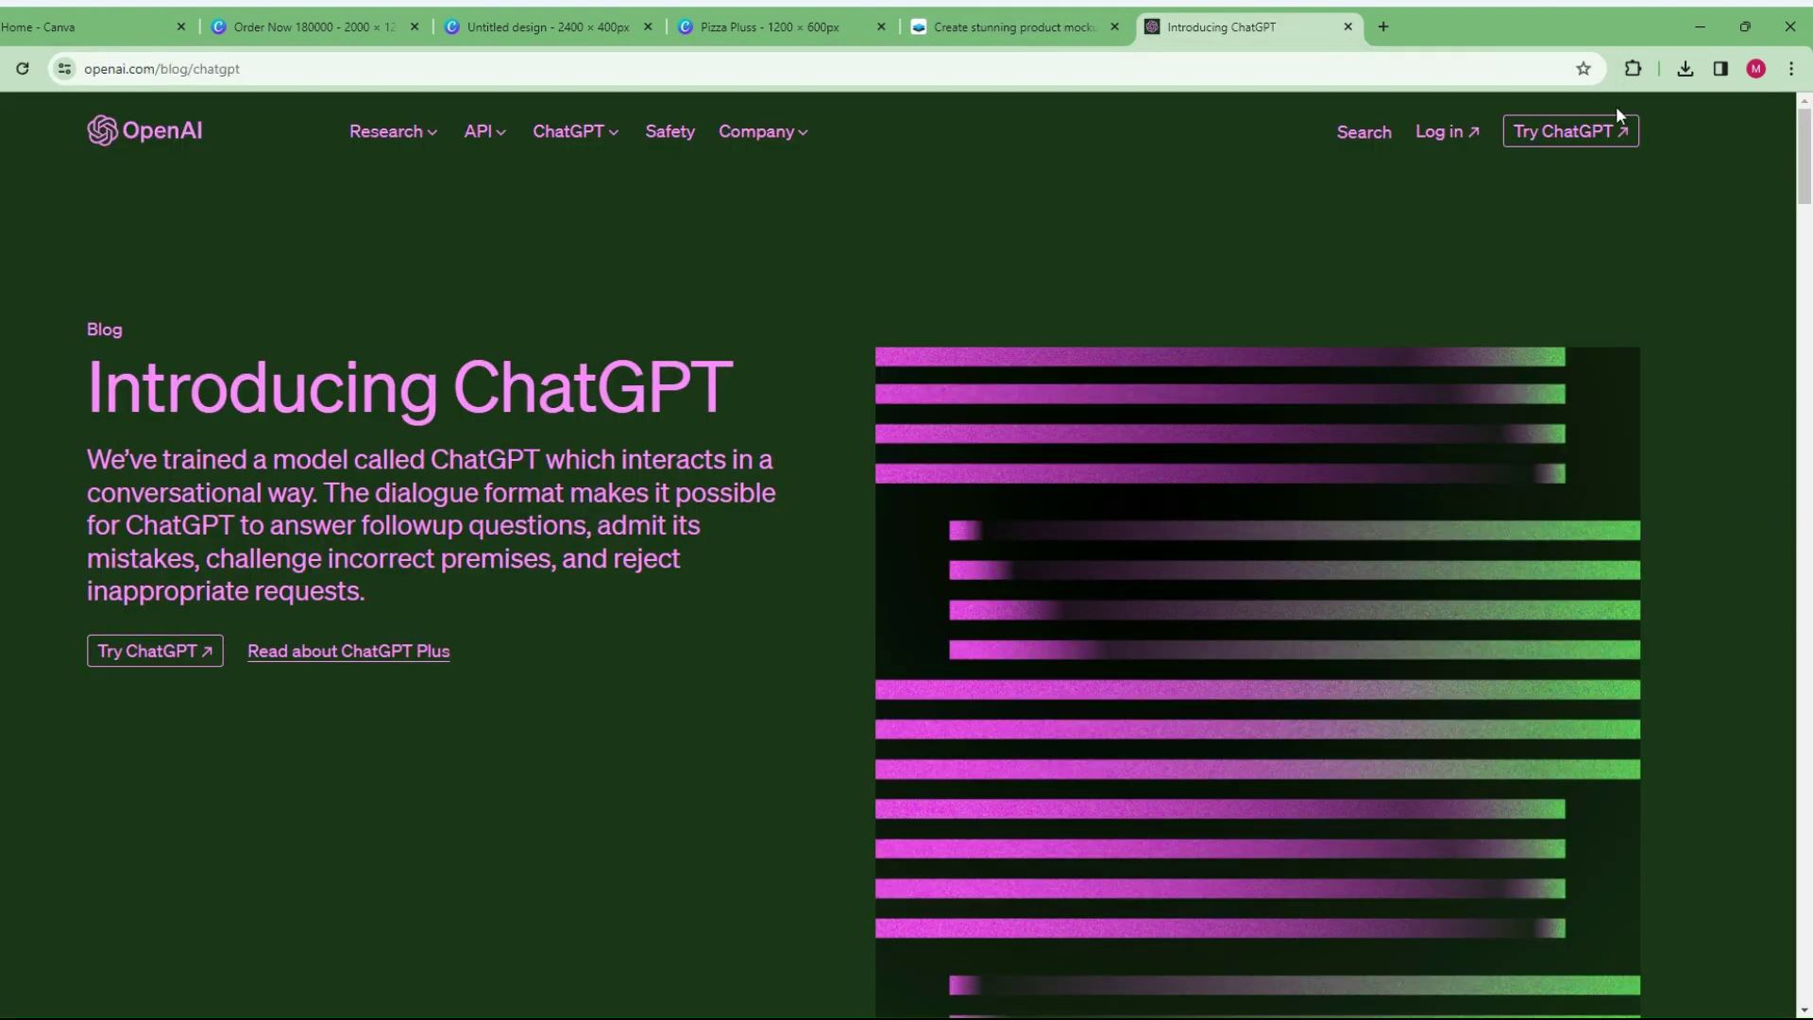
pyautogui.click(1572, 126)
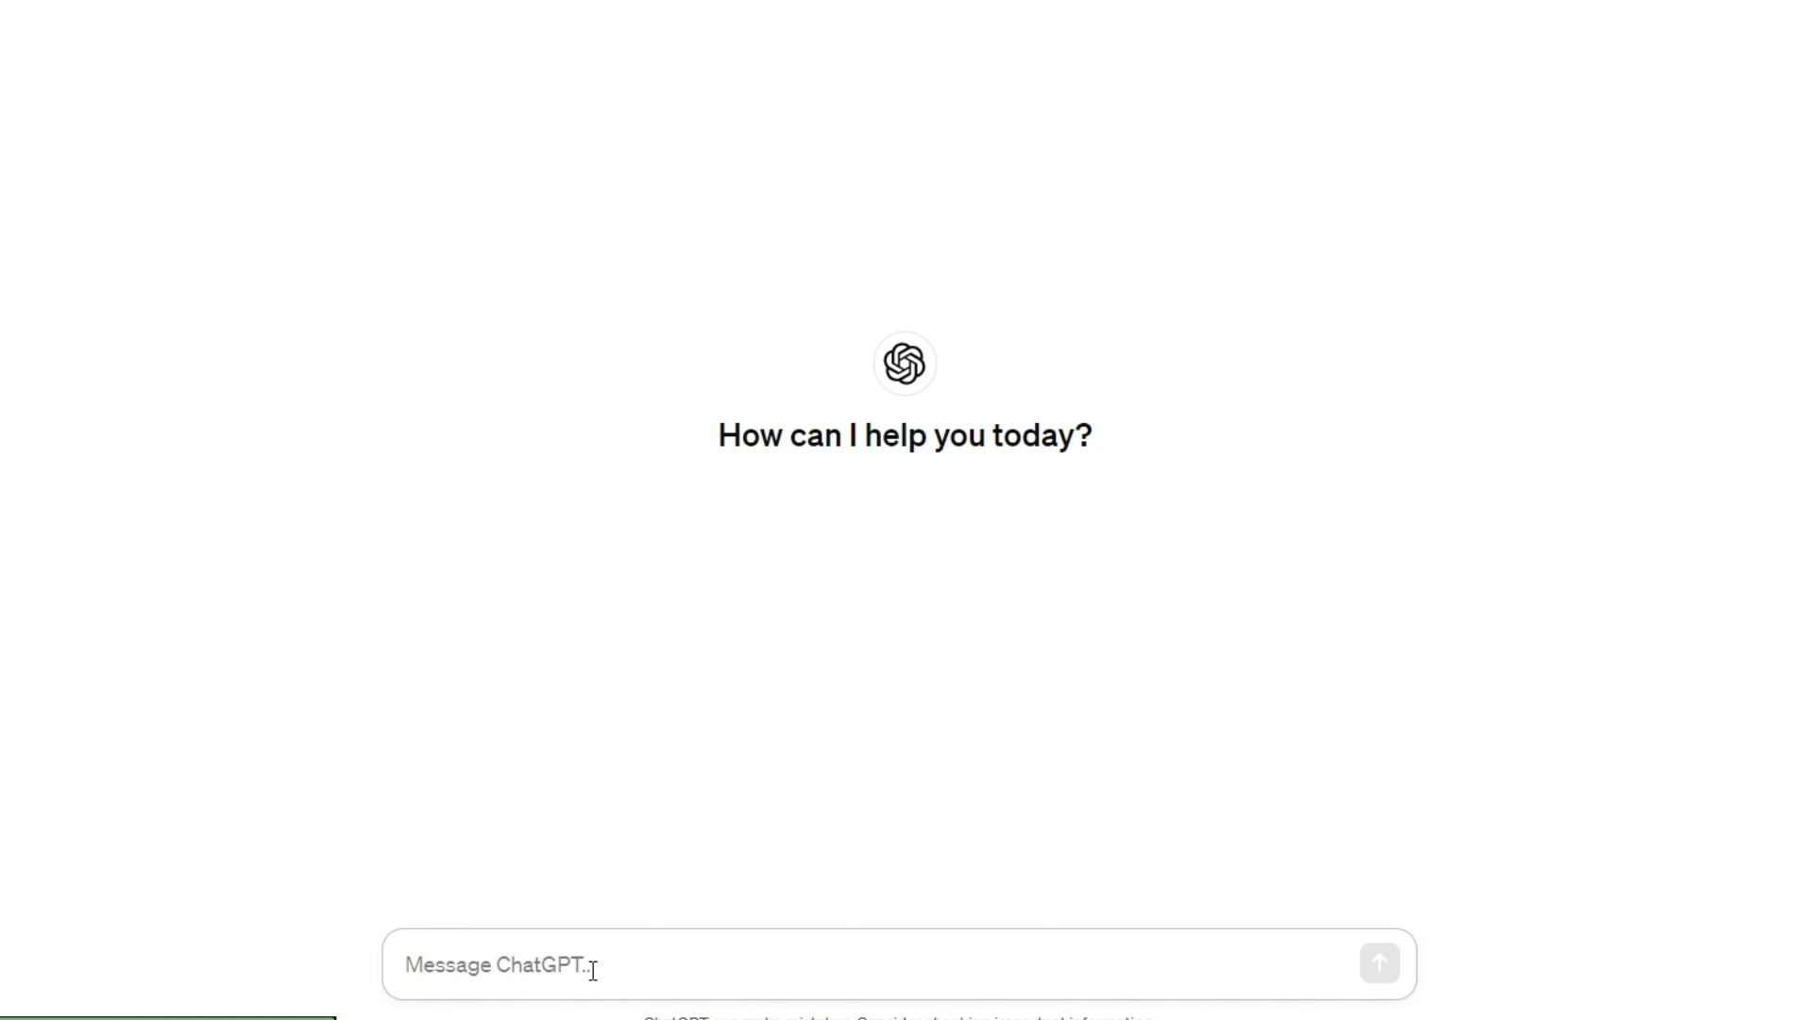
# Ask ChatGPT "Give me a slogan for pizza barand" and follow up with "Simple one please"
pyautogui.write('Give me a sl')
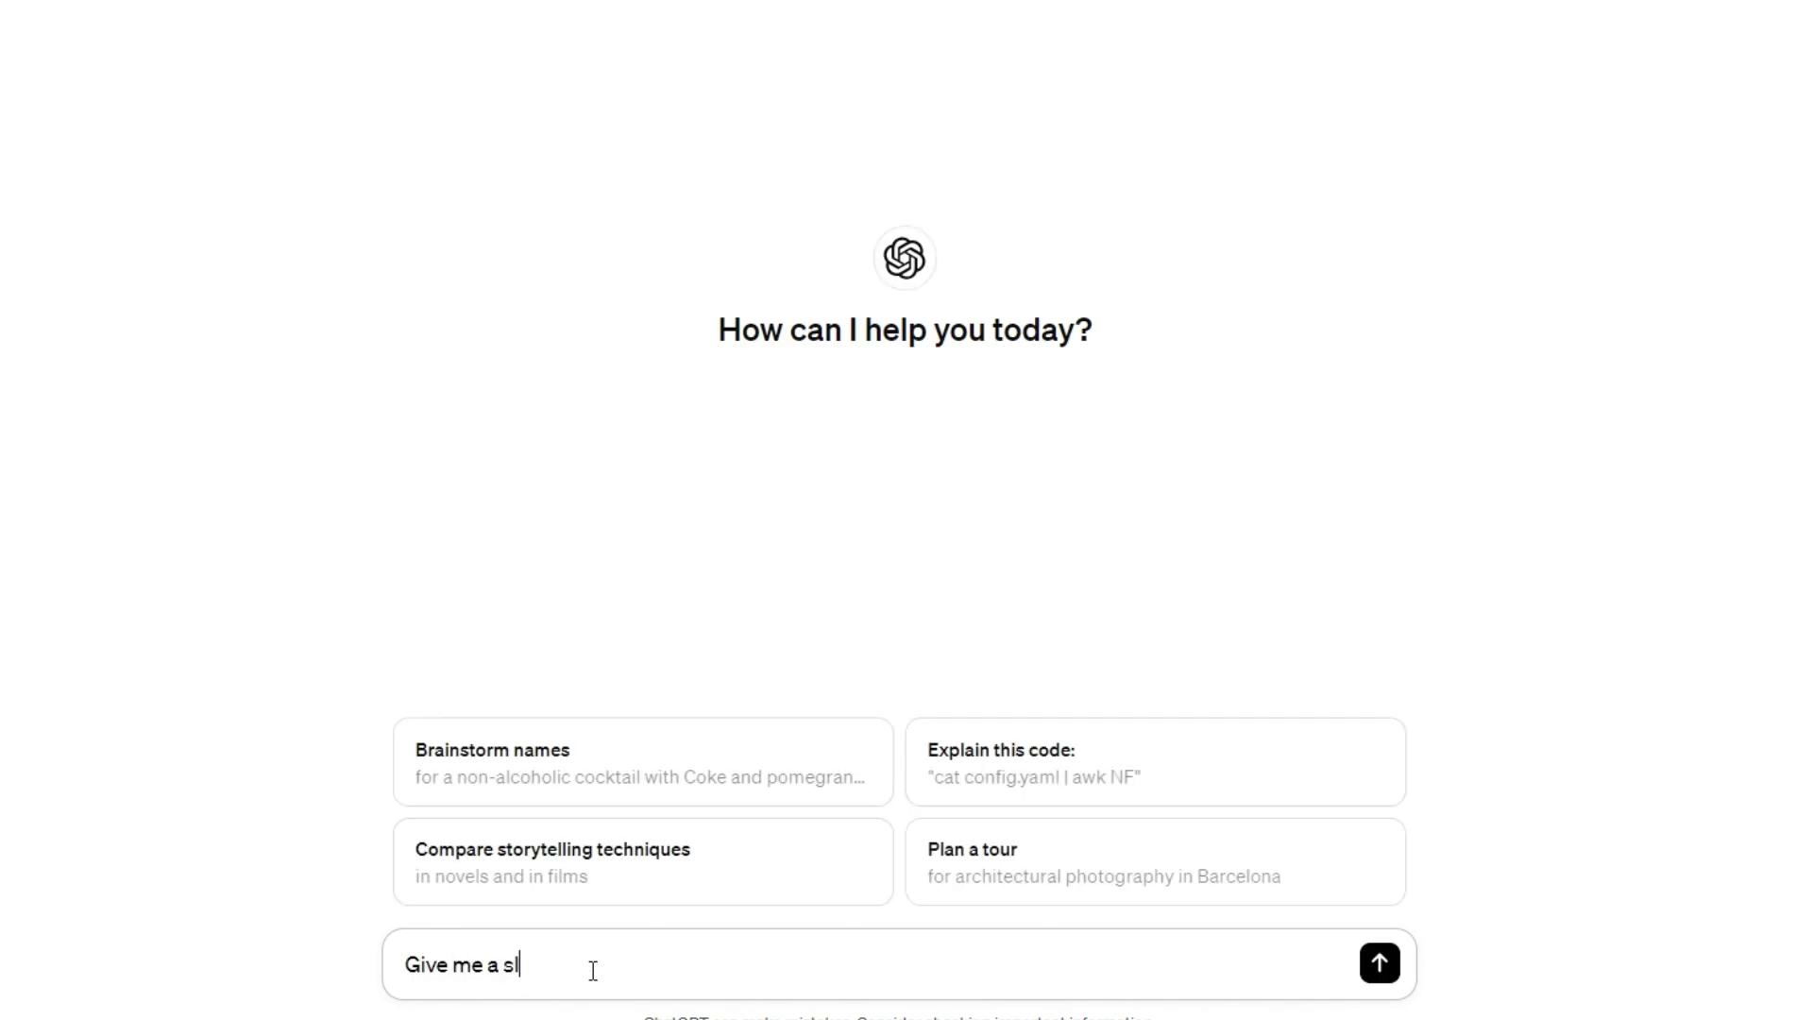
pyautogui.write('ogan for pizza barand')
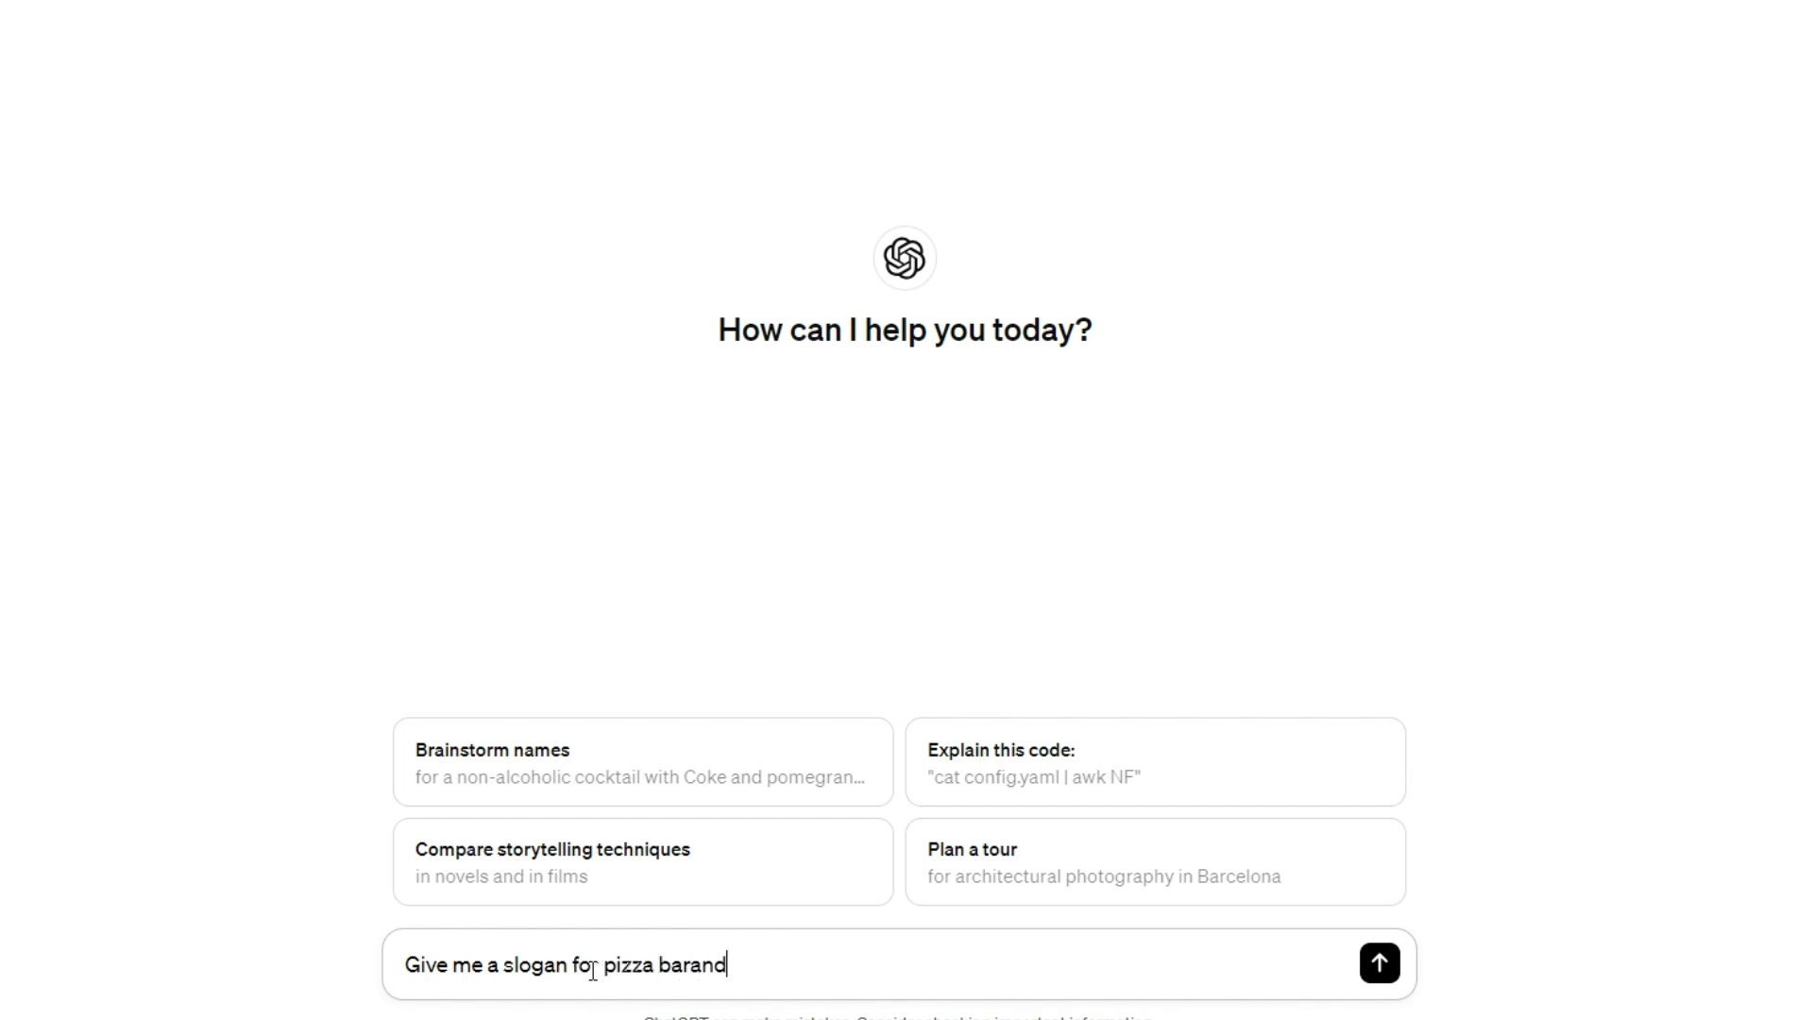
pyautogui.press('Return')
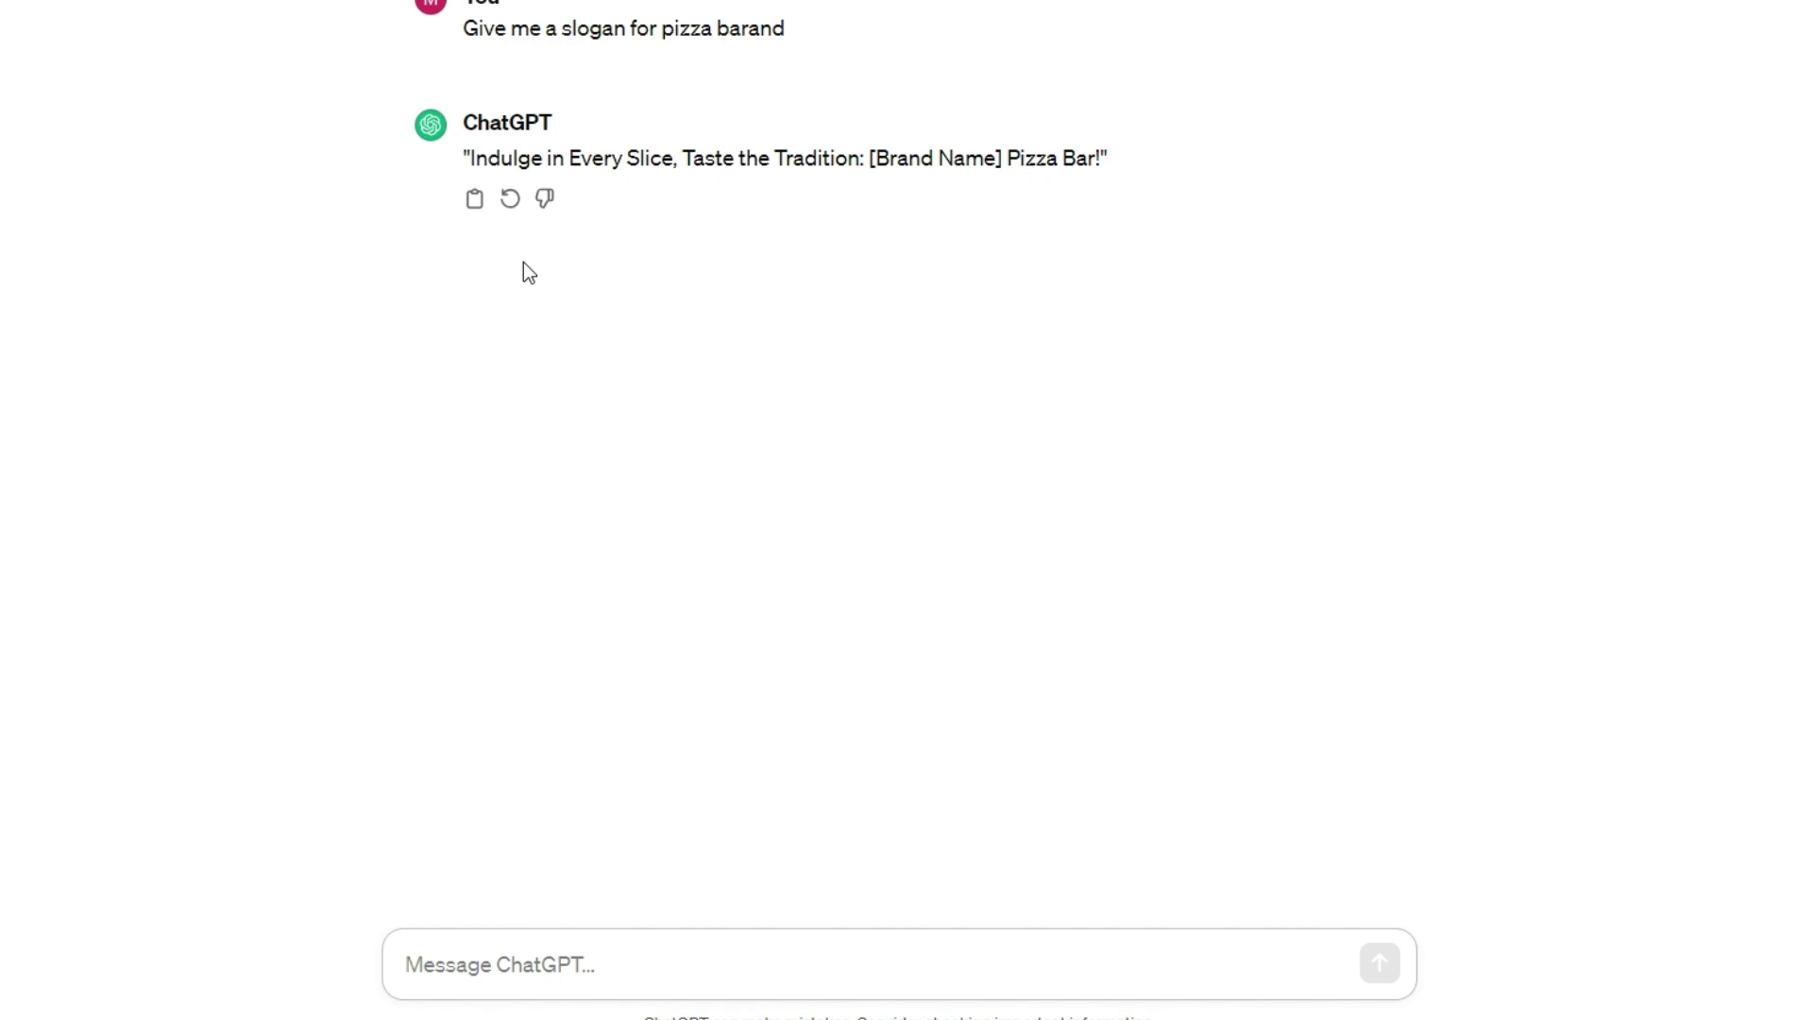
pyautogui.write('Simpl')
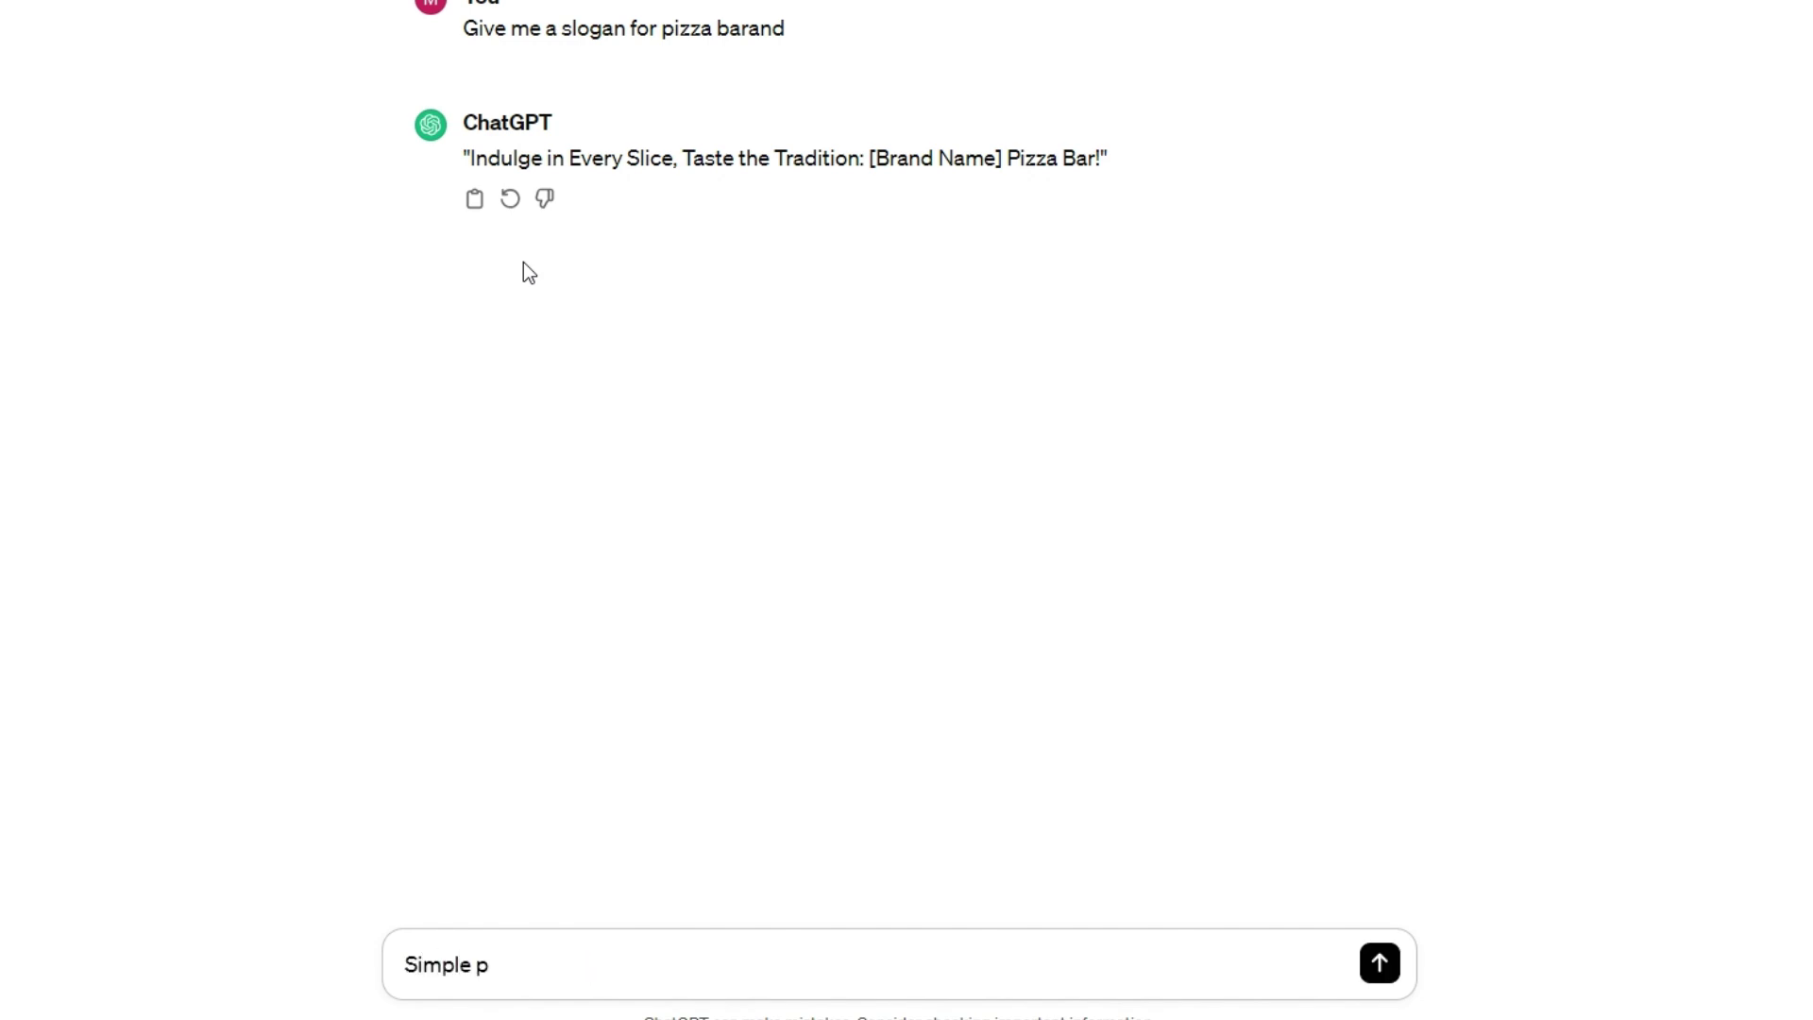
pyautogui.write('e one please')
pyautogui.press('Return')
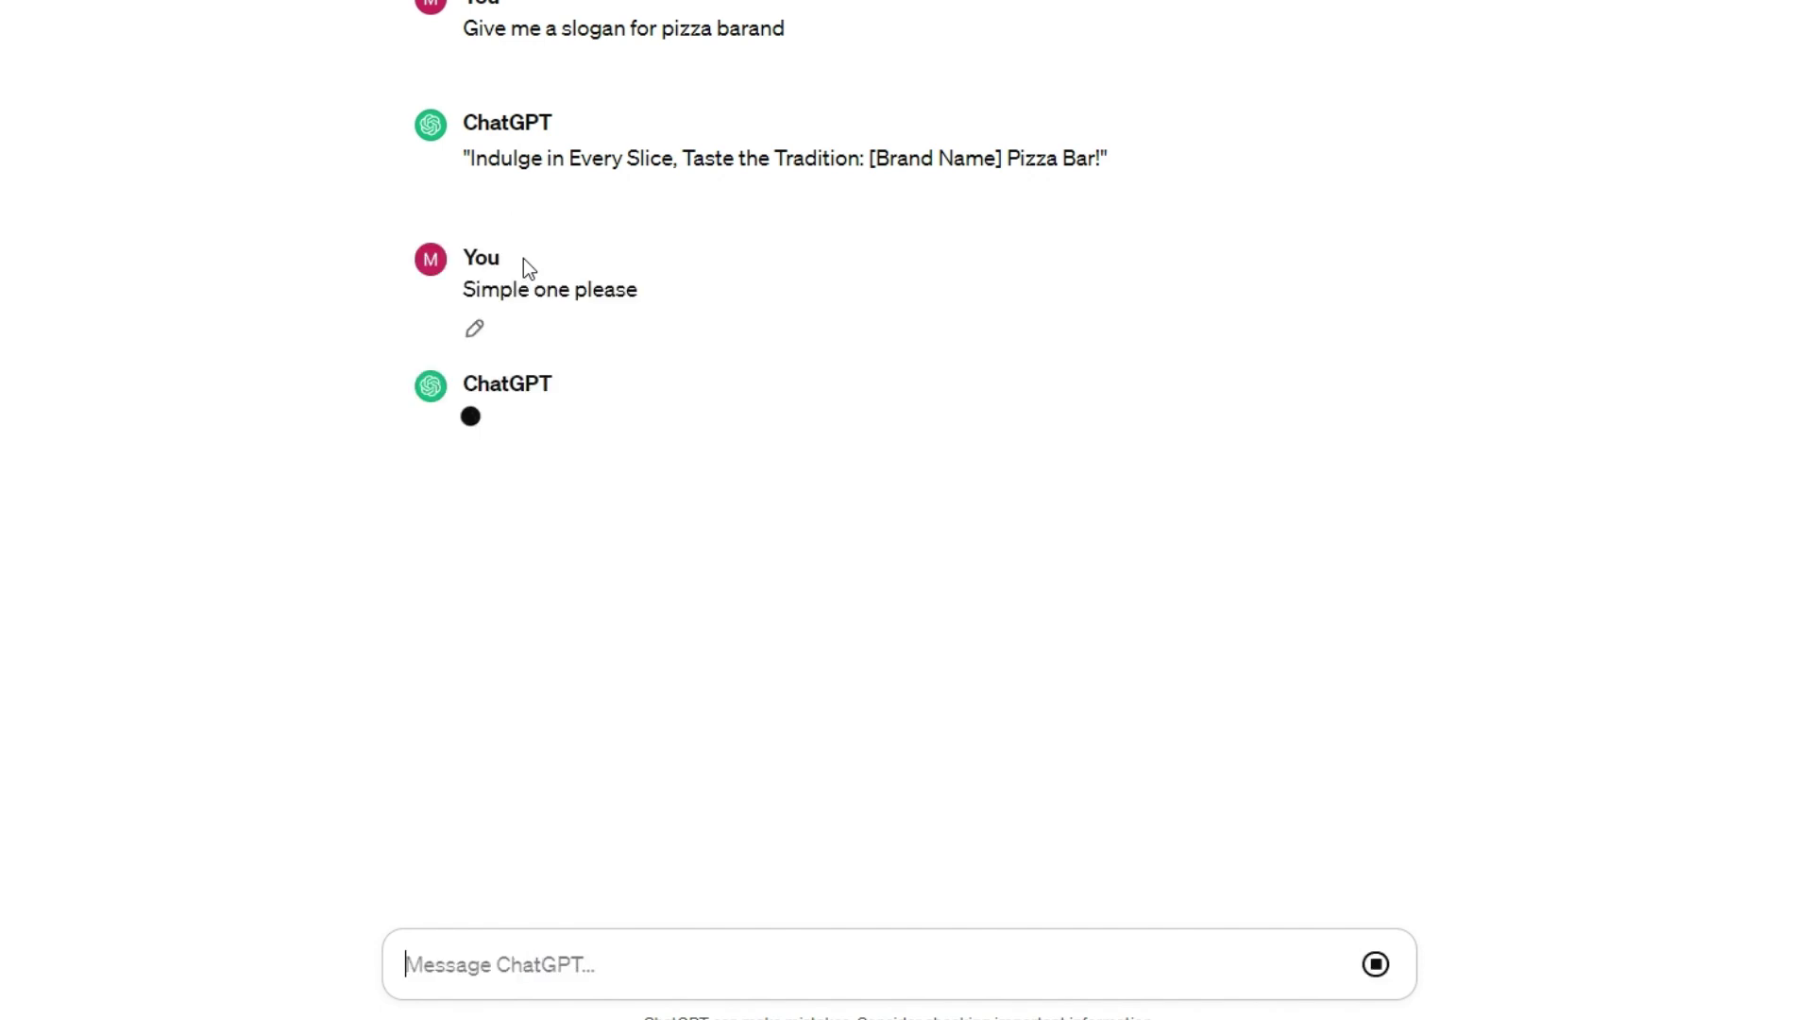
# Copy "Slice into Happiness" with its opening quotation mark from the latest reply and paste it onto the Order Now page in Canva
pyautogui.moveTo(464, 420); pyautogui.dragTo(664, 422)
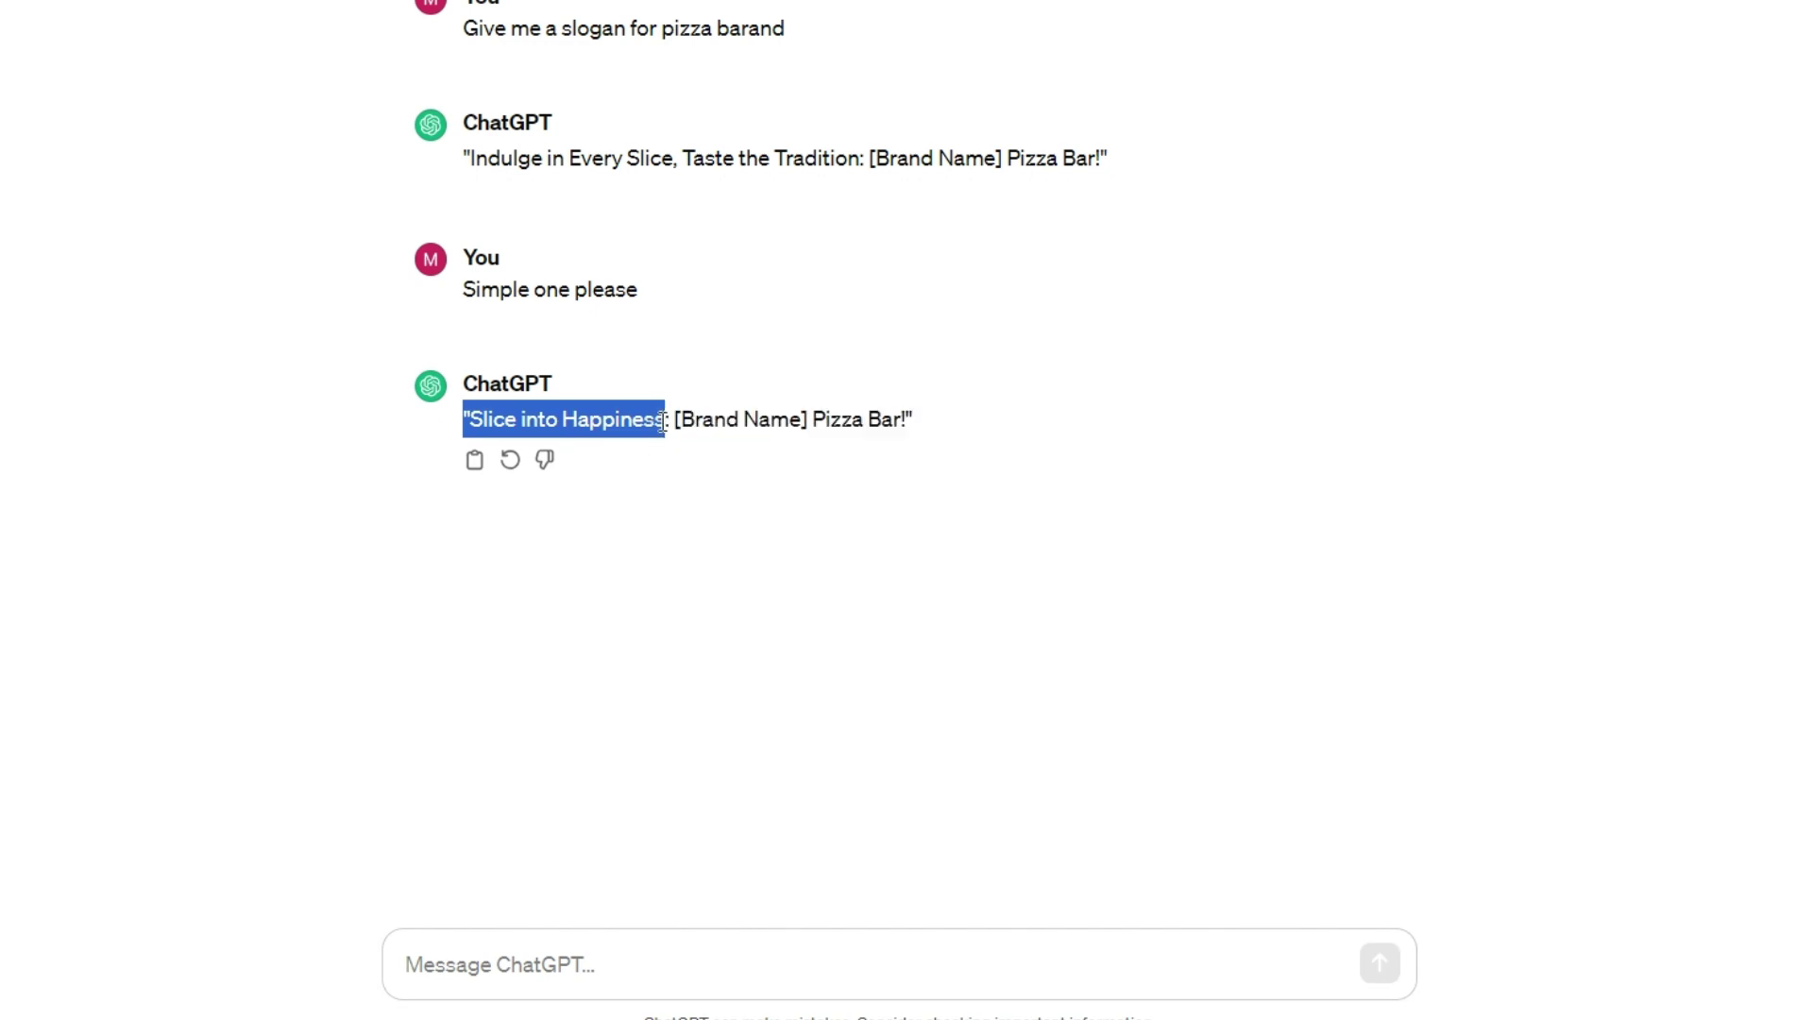
pyautogui.rightClick(620, 420)
pyautogui.click(686, 459)
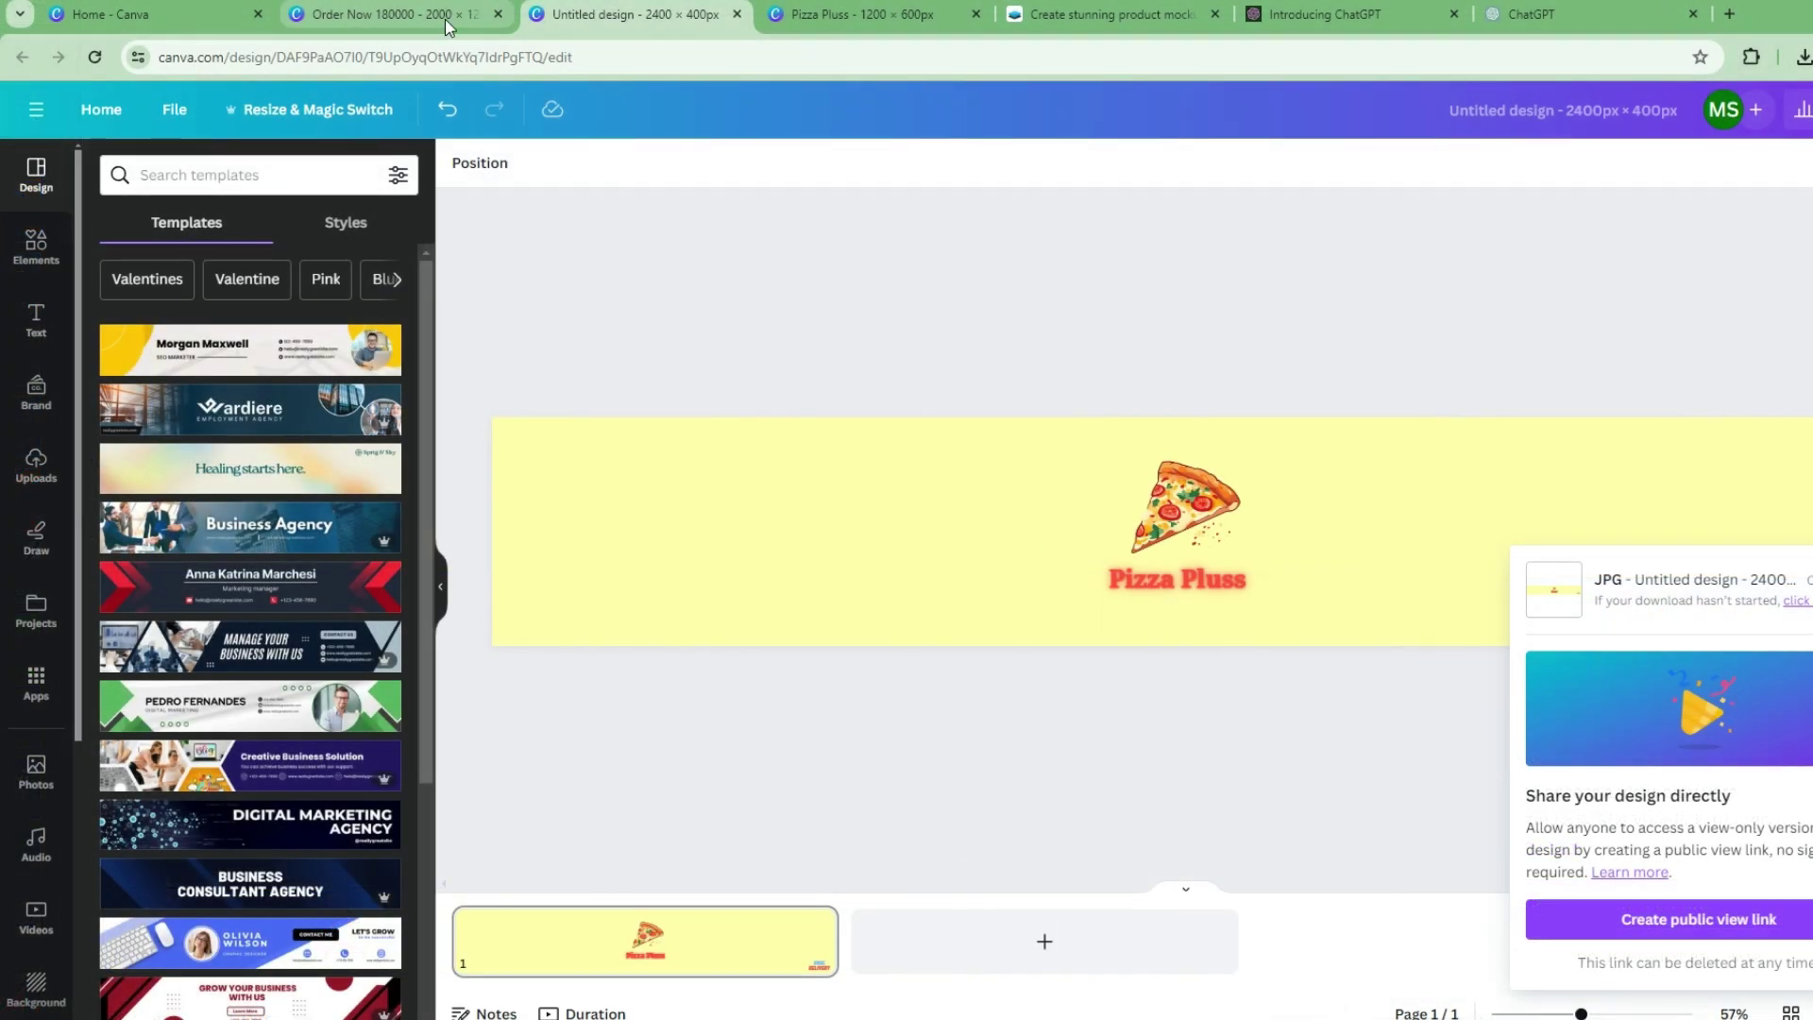
pyautogui.click(445, 18)
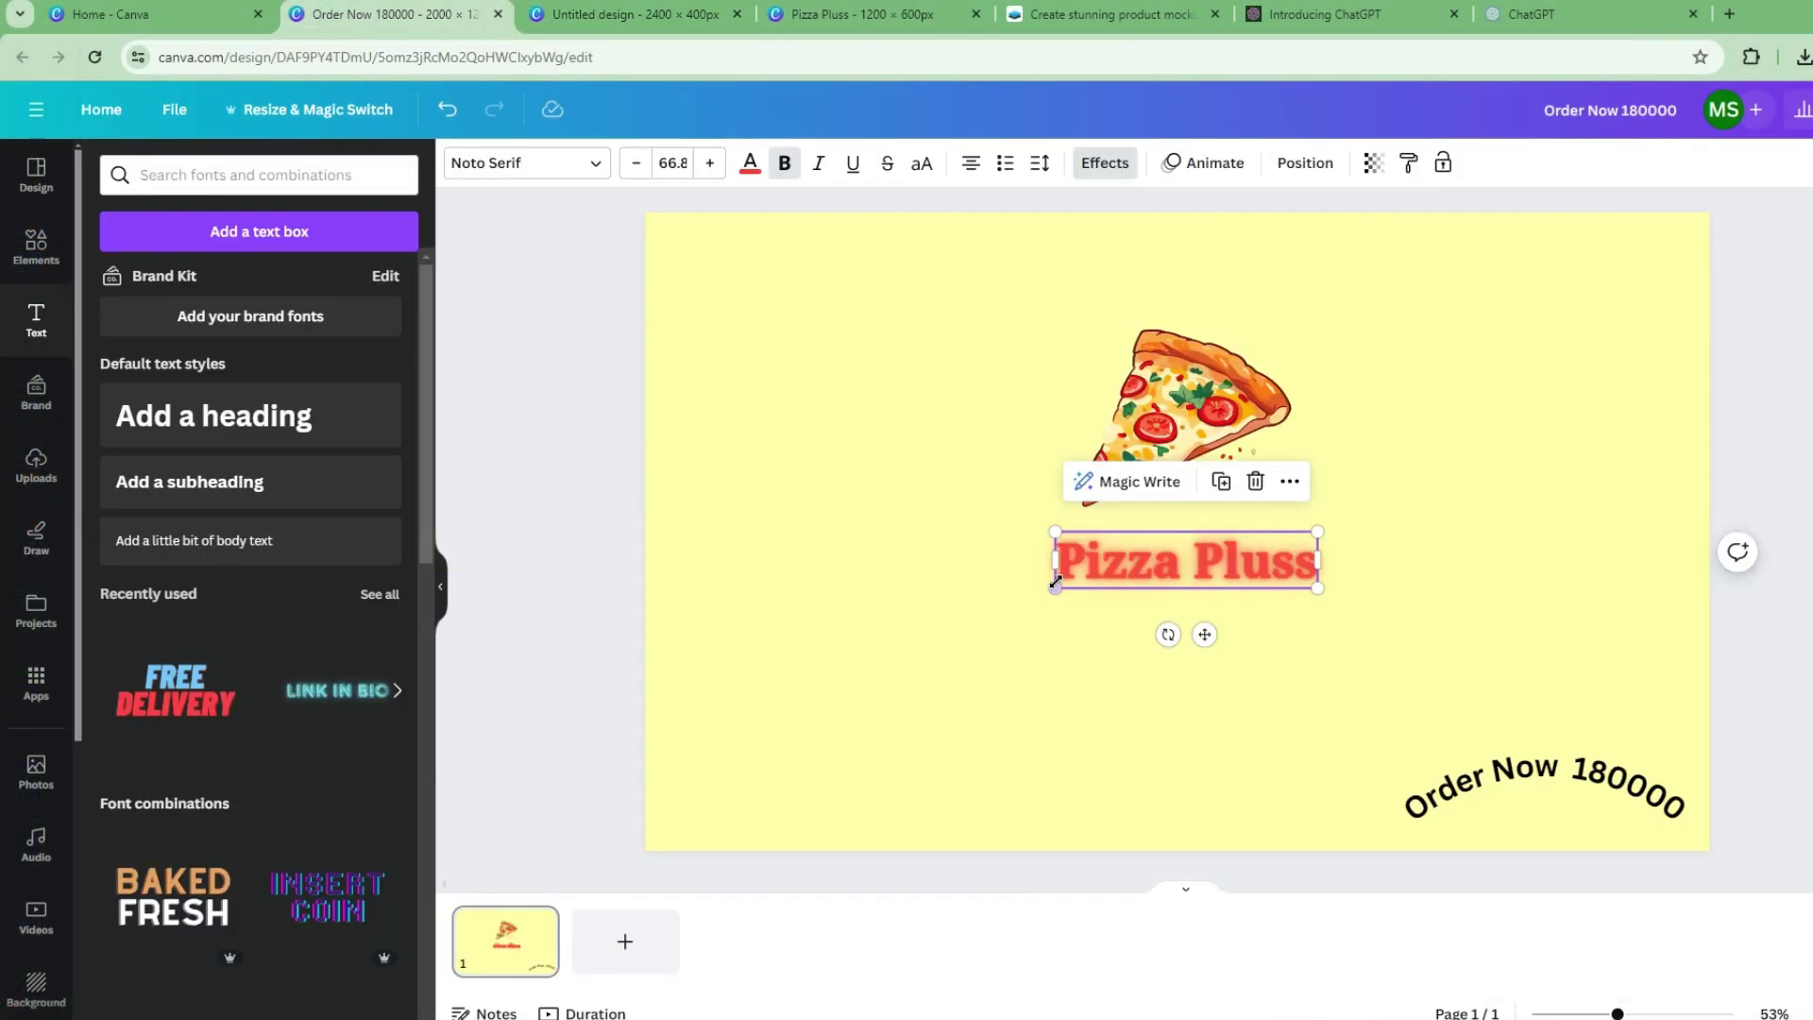
pyautogui.click(1110, 671)
pyautogui.hotkey('ctrl', 'v')
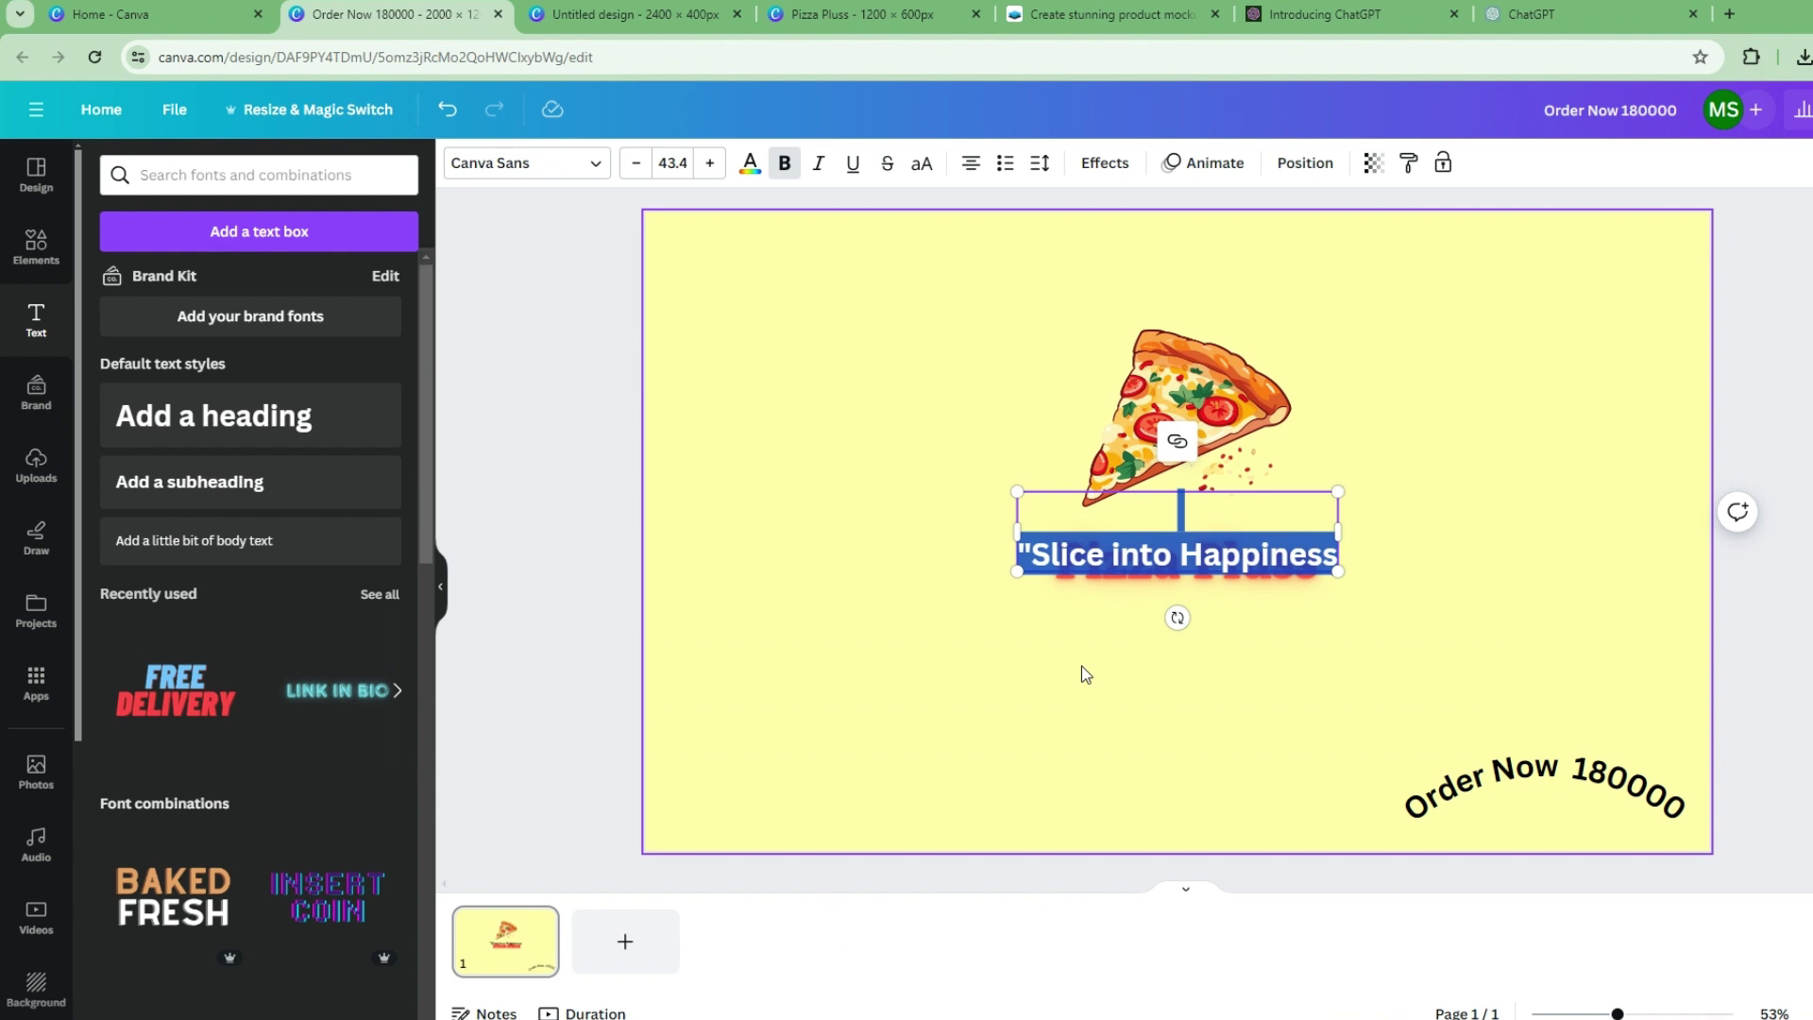
# Place the slogan near the page's upper edge and move the pizza slice and Pizza Pluss heading down to the page centre
pyautogui.moveTo(1133, 566); pyautogui.dragTo(1138, 321)
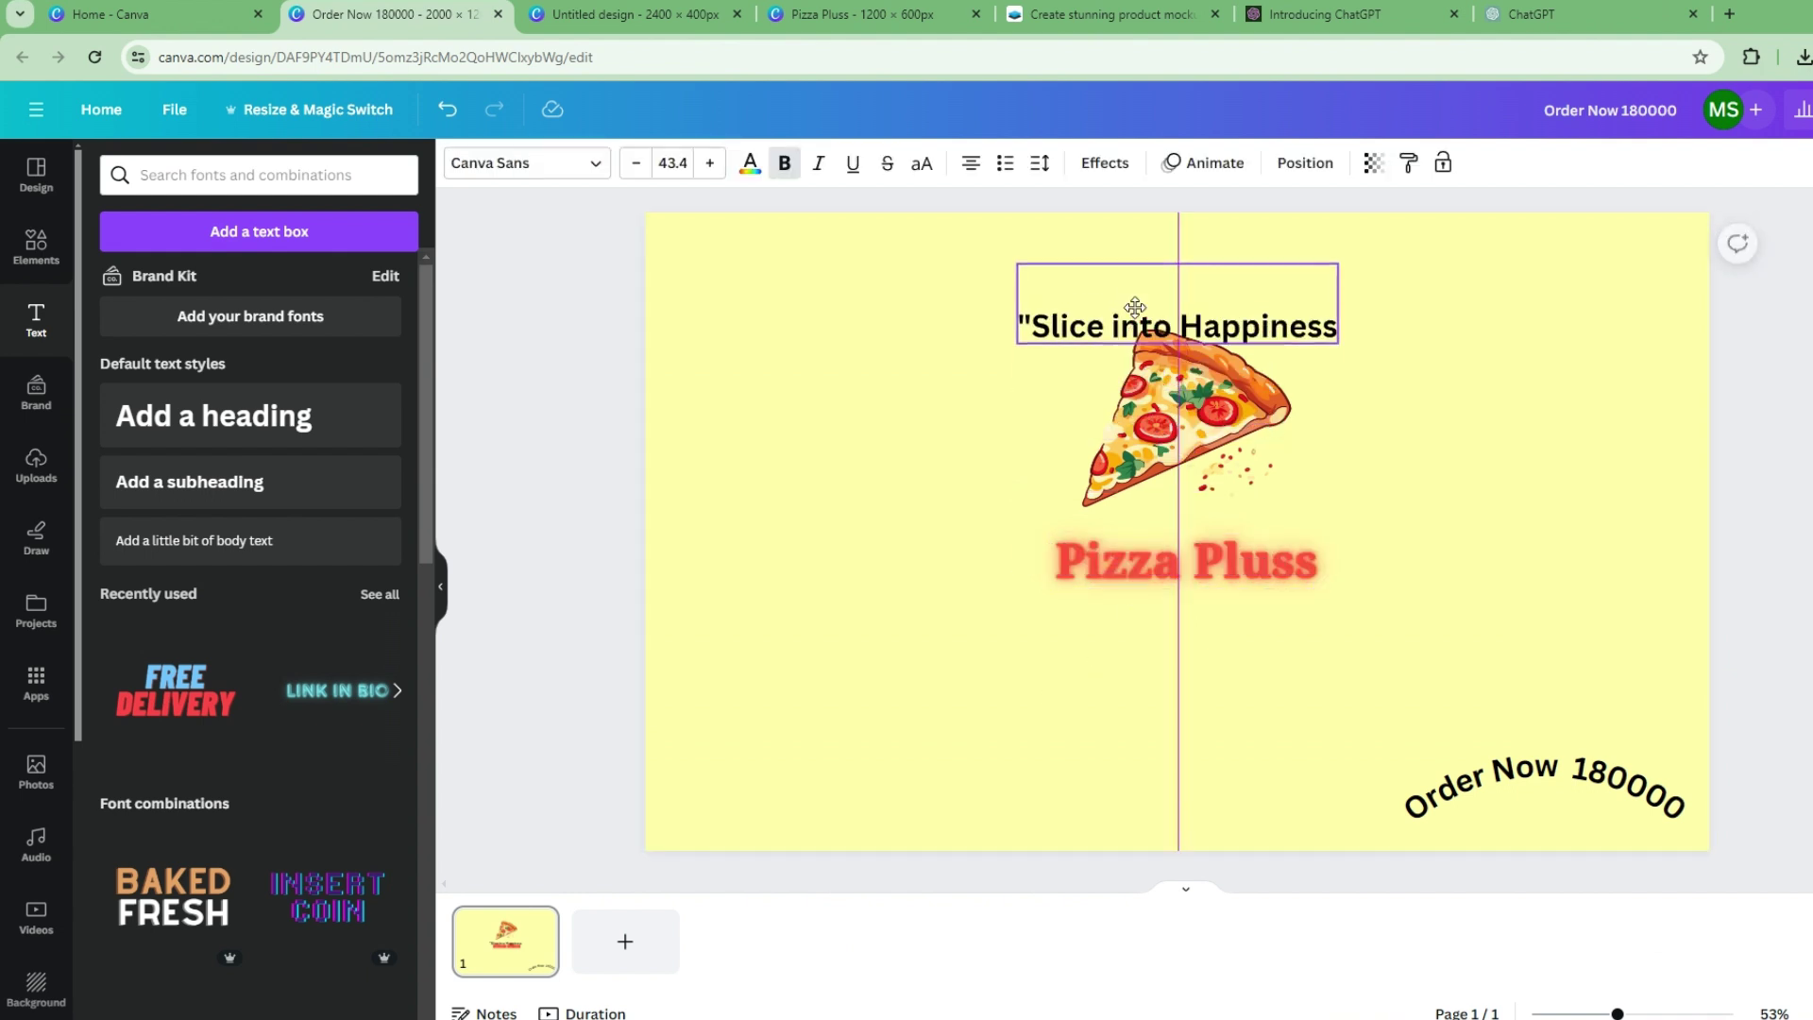
pyautogui.click(1187, 614)
pyautogui.moveTo(1174, 434); pyautogui.dragTo(1164, 508)
# Enclose the slogan in matching curly quotation marks so that it reads “Slice into Happiness”
pyautogui.click(1083, 321)
pyautogui.doubleClick(1083, 321)
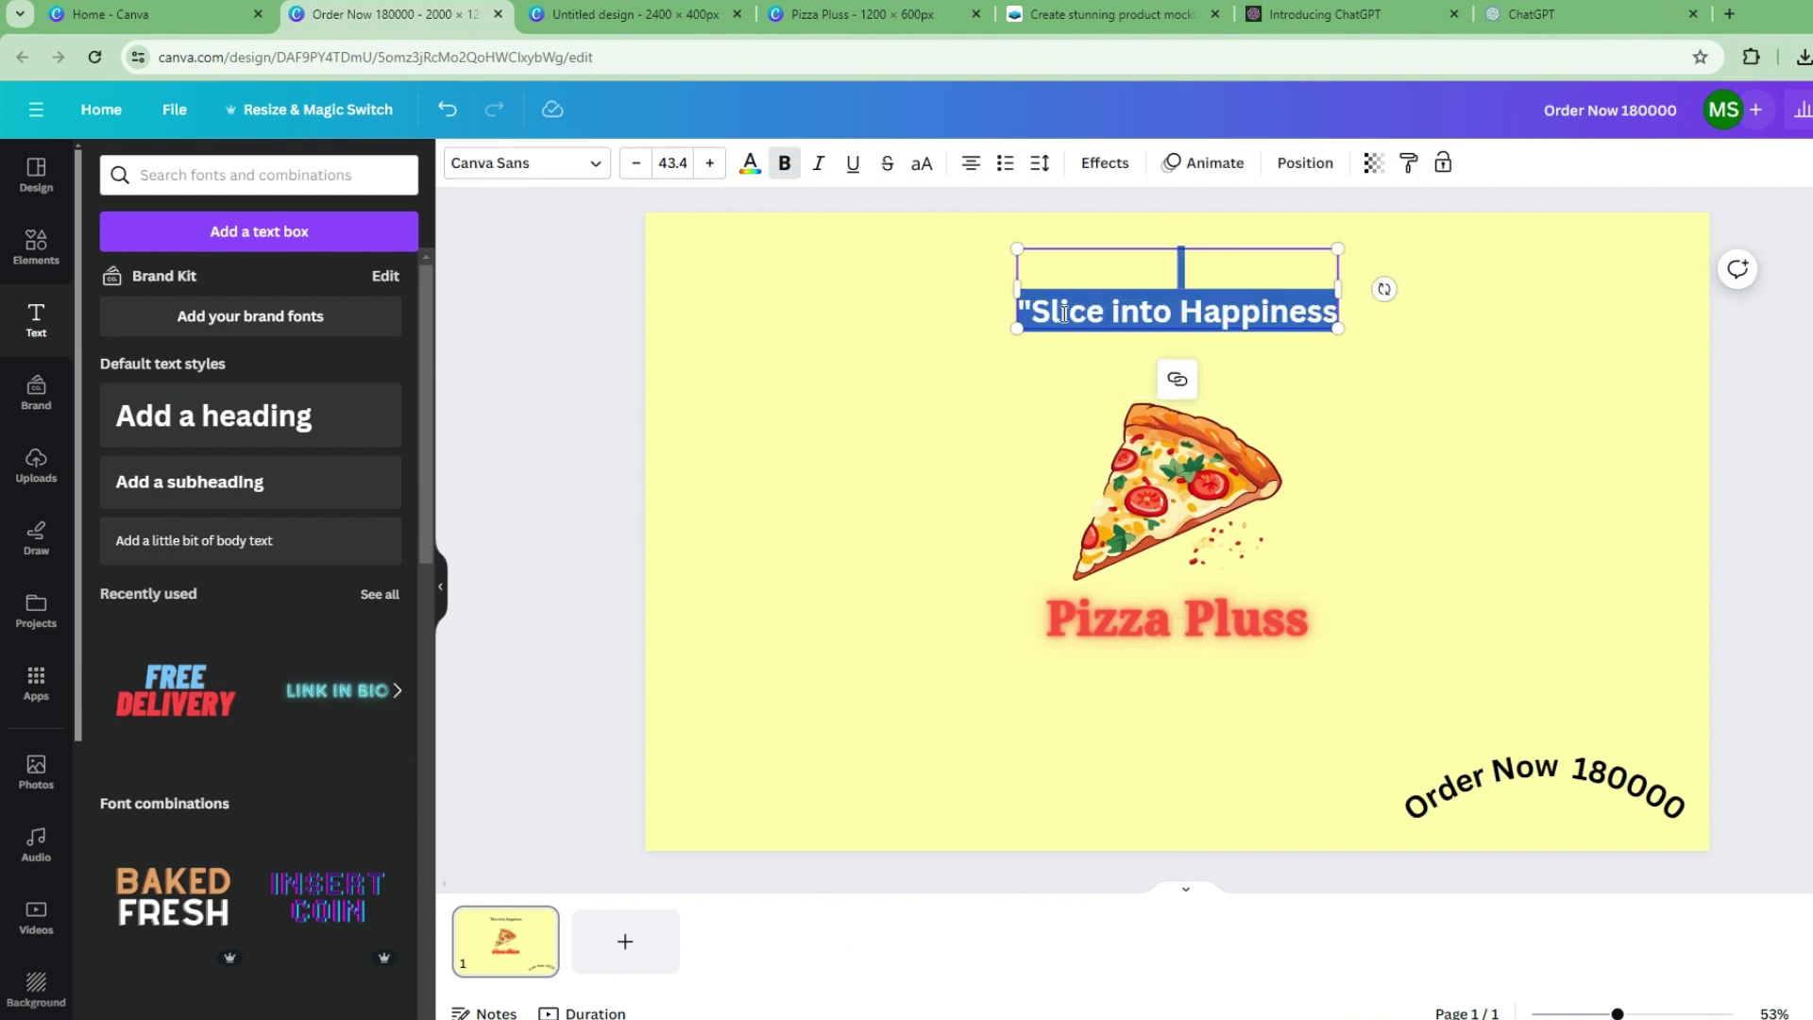
pyautogui.click(1336, 313)
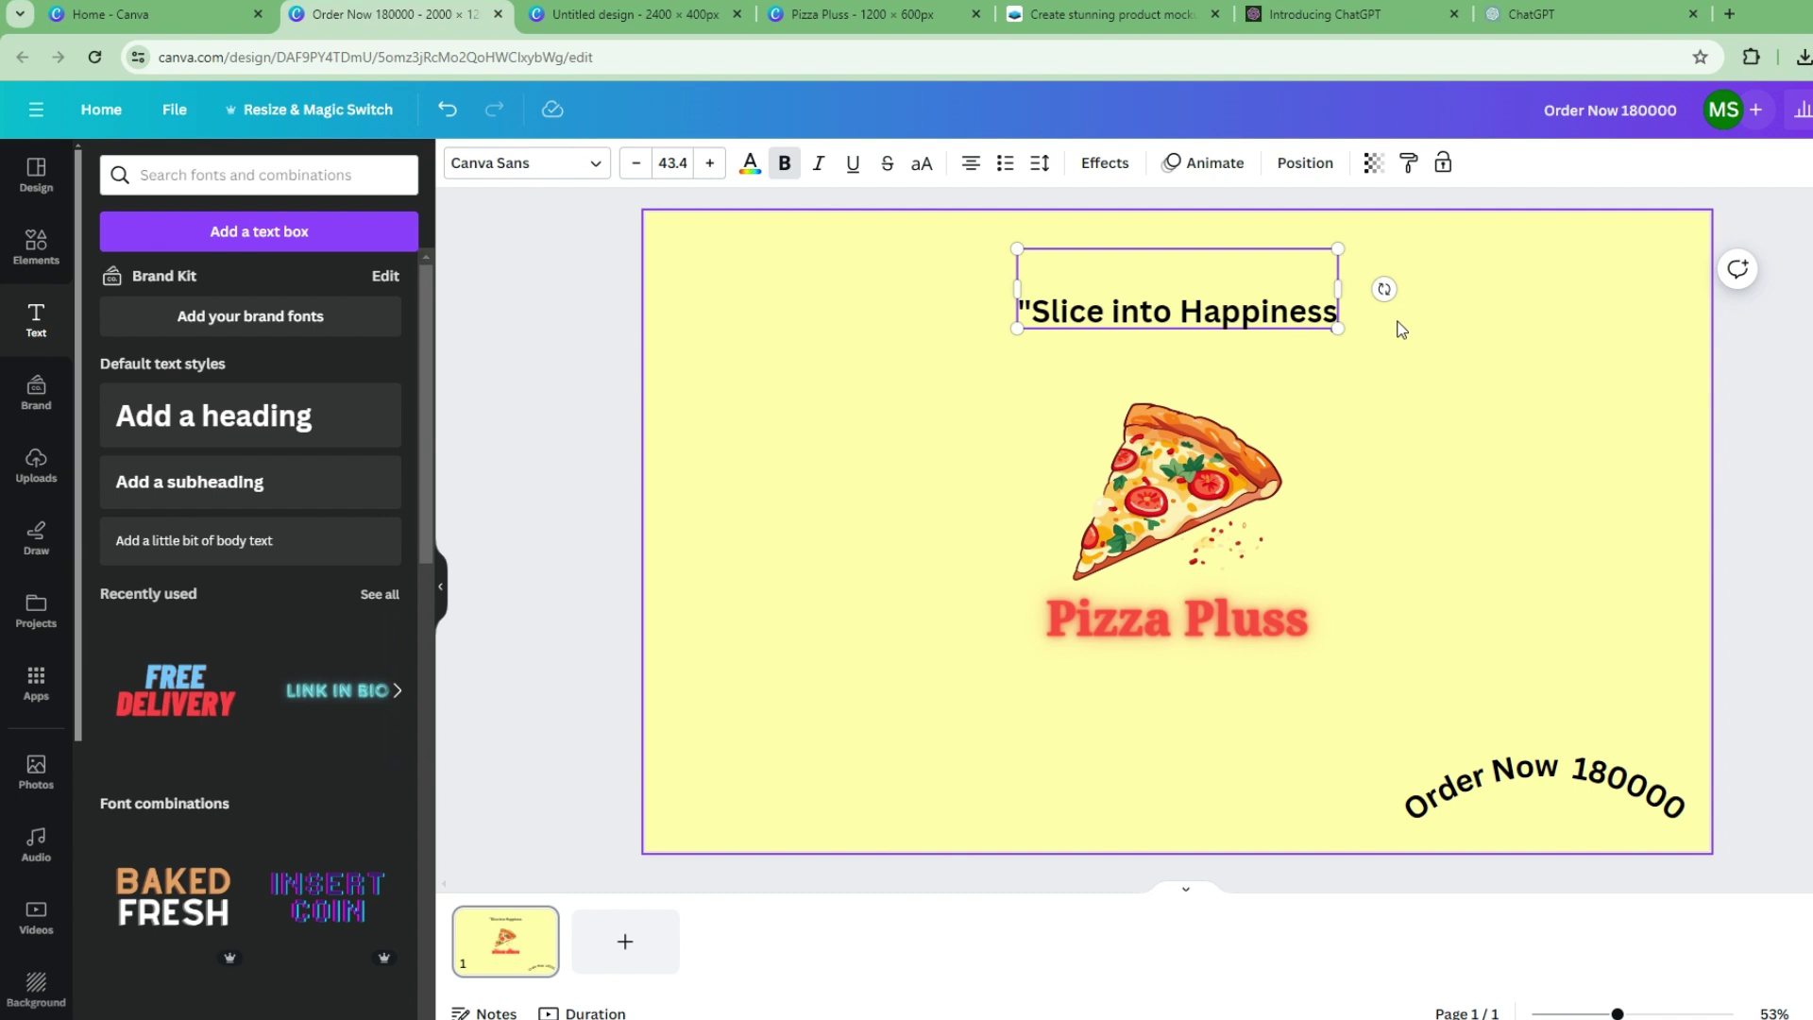
pyautogui.write('”')
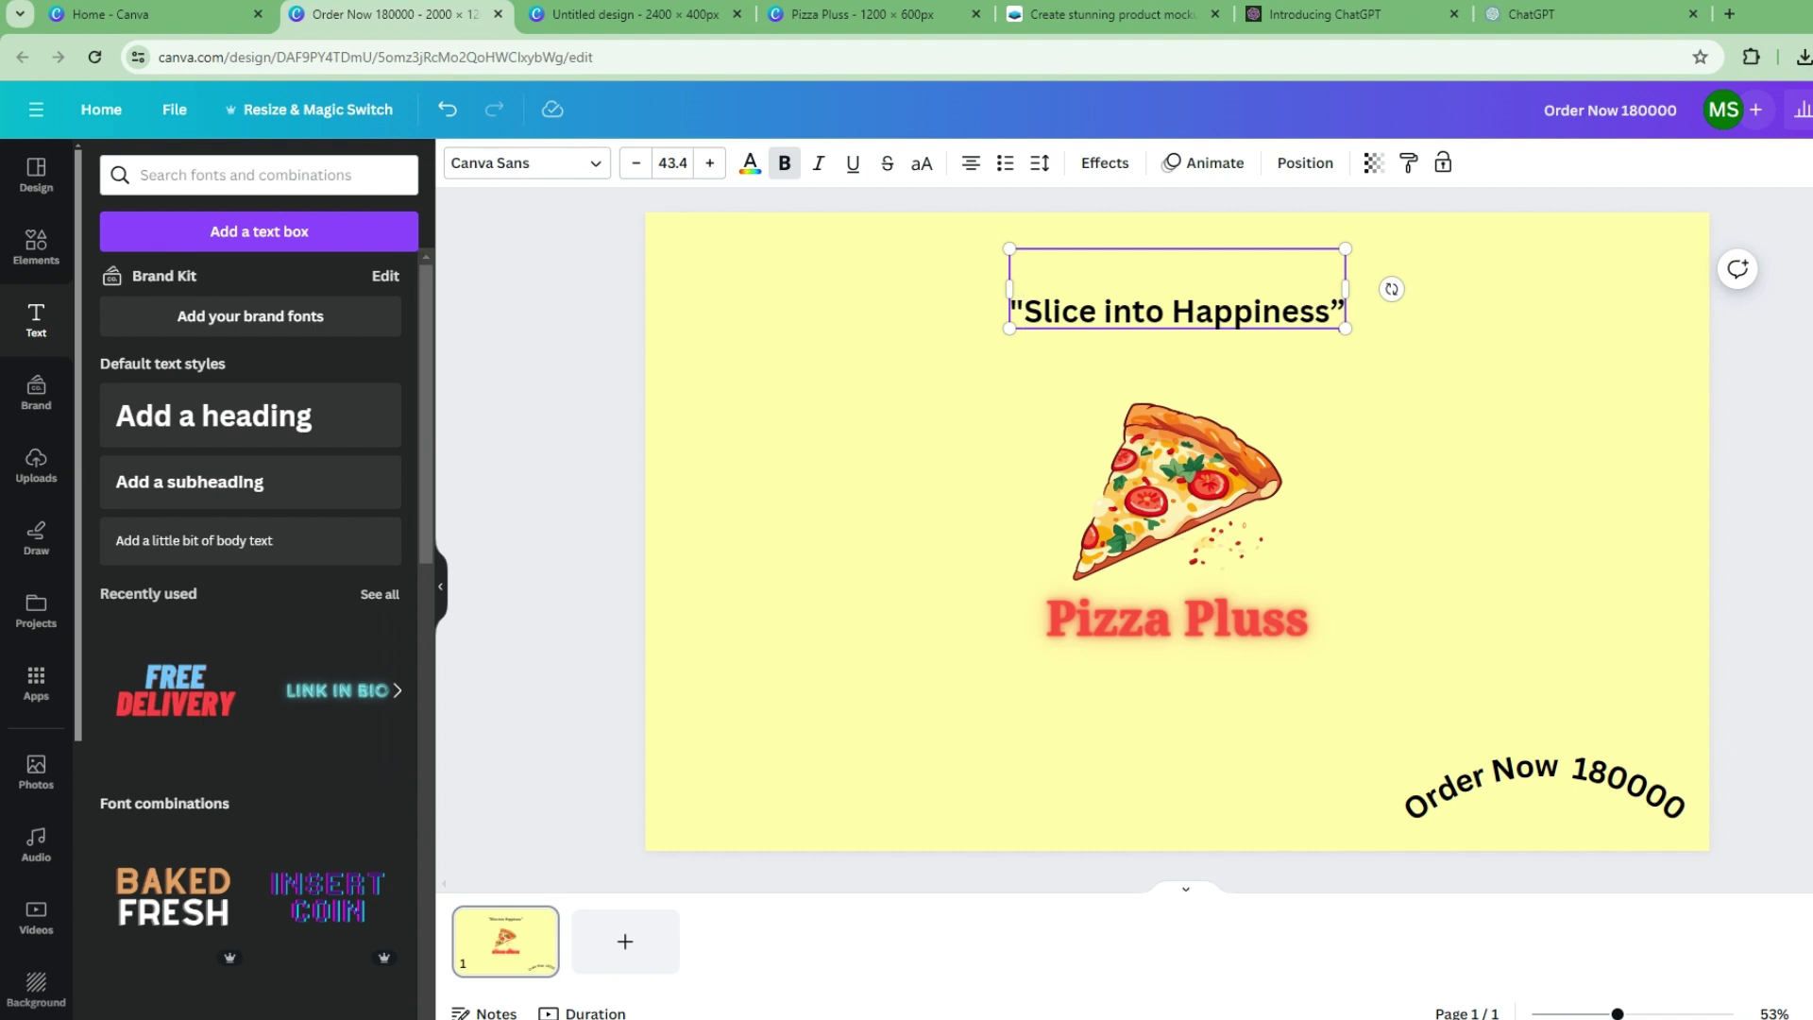
pyautogui.press('BackSpace')
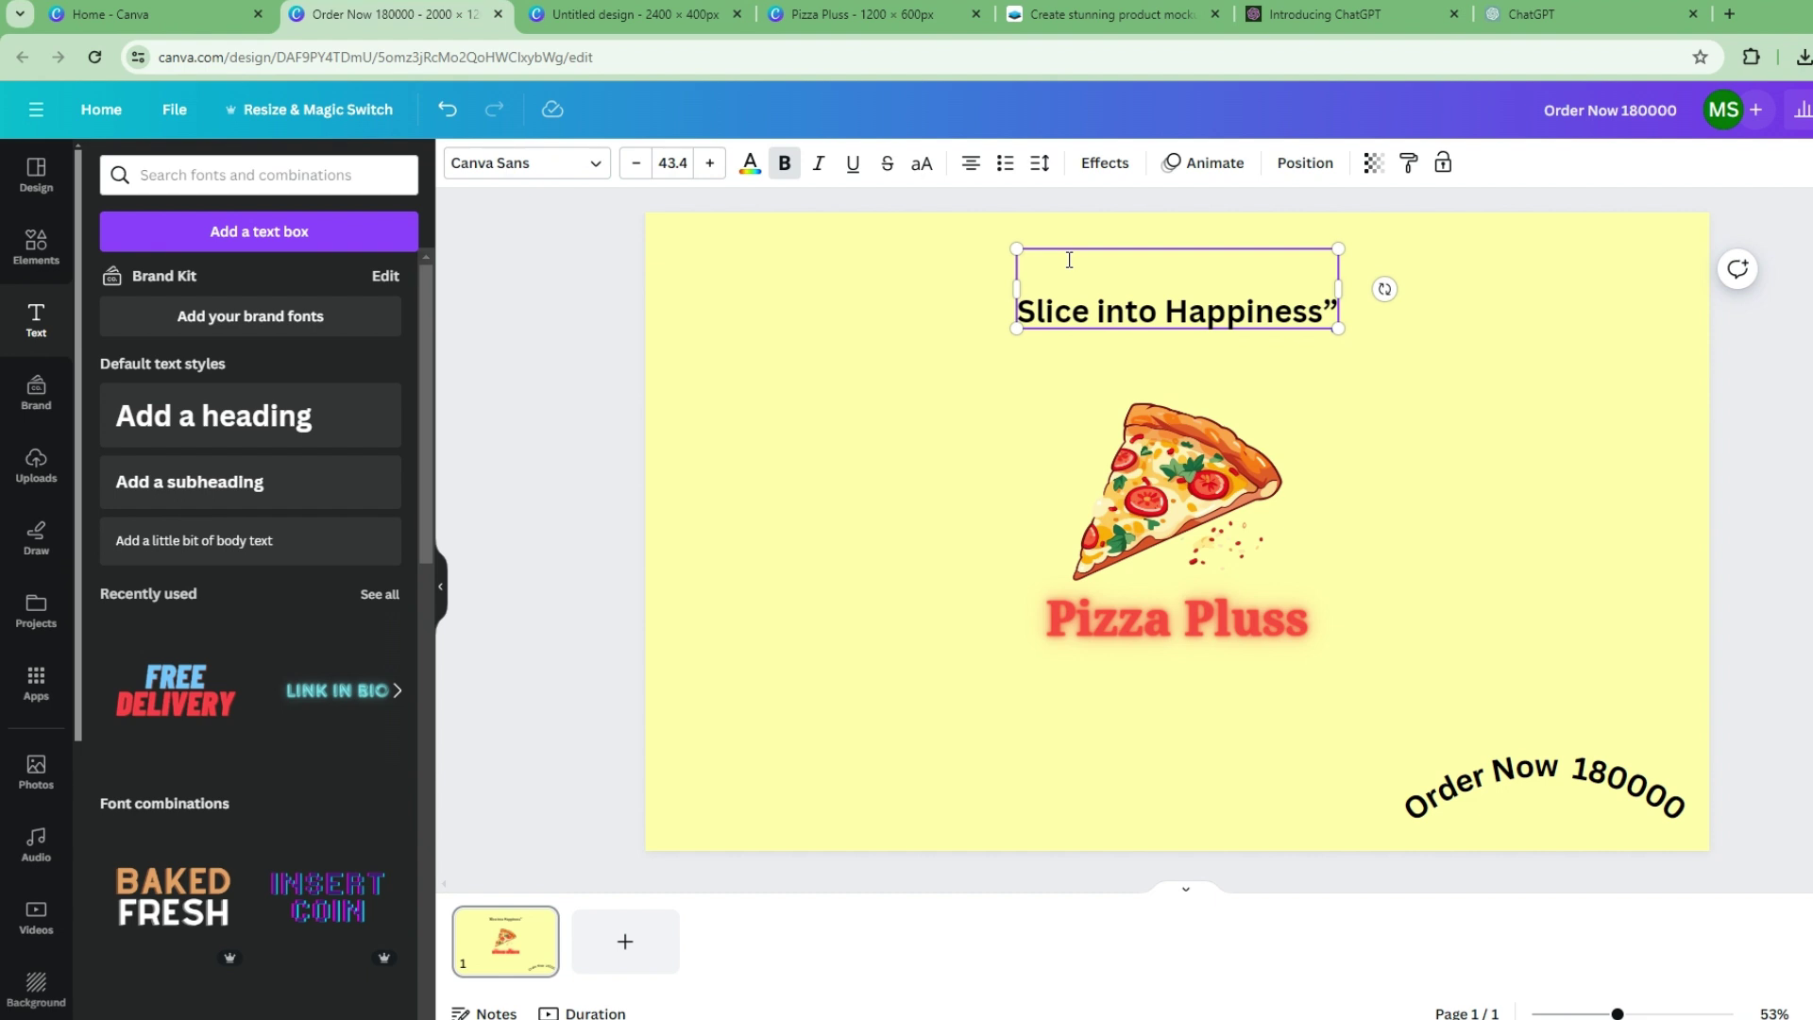
pyautogui.hotkey('ctrl', 'z')
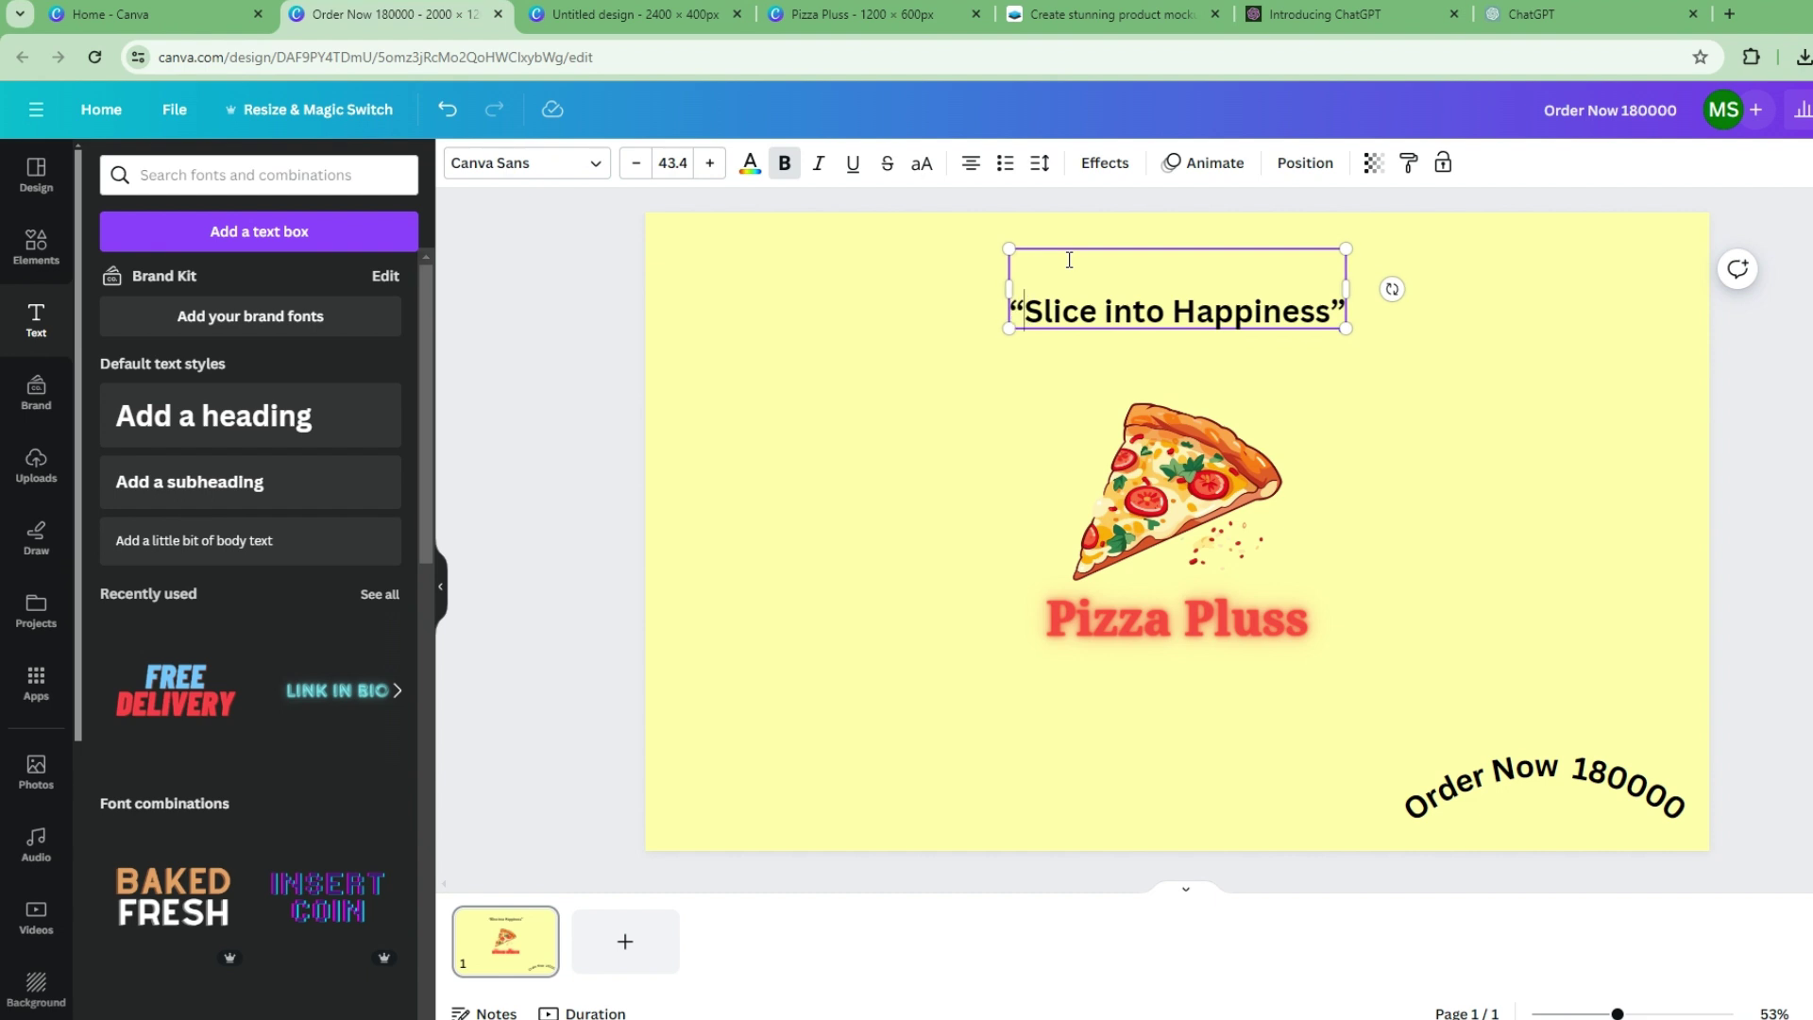
# Apply a Curve shape of 26 to the slogan and move it down to sit just above the pizza slice
pyautogui.click(1096, 176)
pyautogui.click(251, 895)
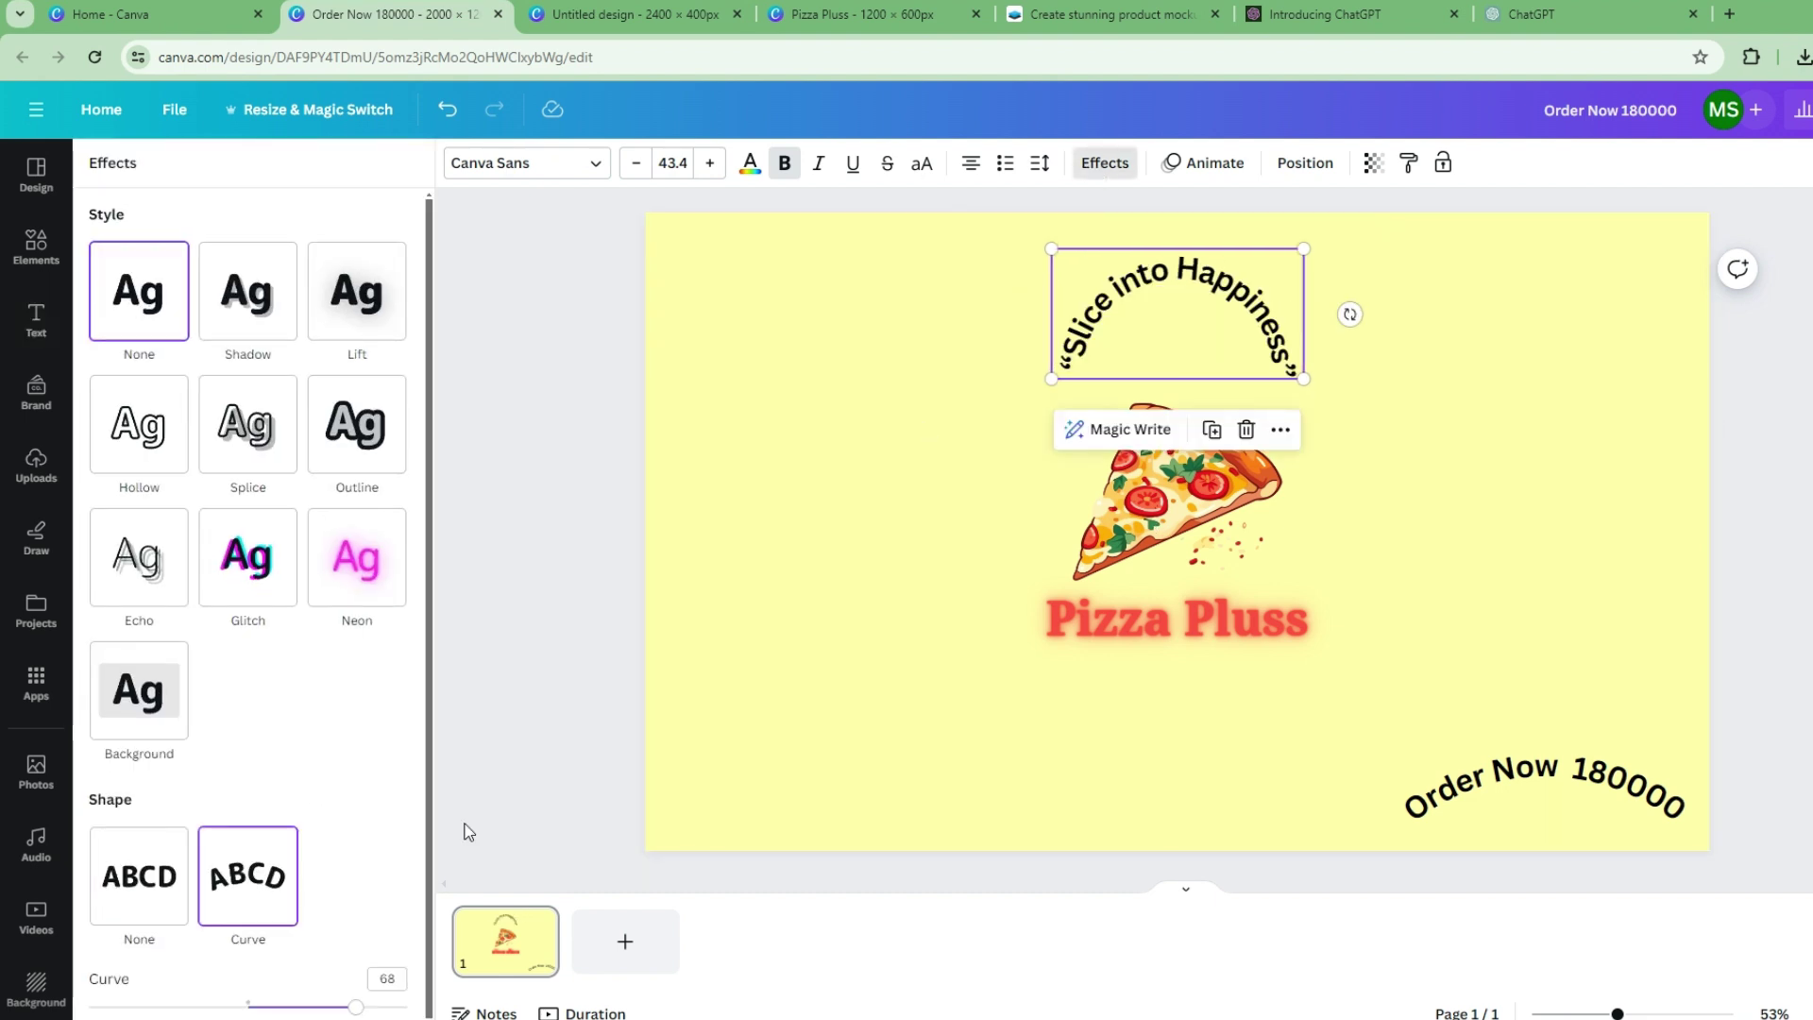
pyautogui.moveTo(355, 1007); pyautogui.dragTo(289, 1007)
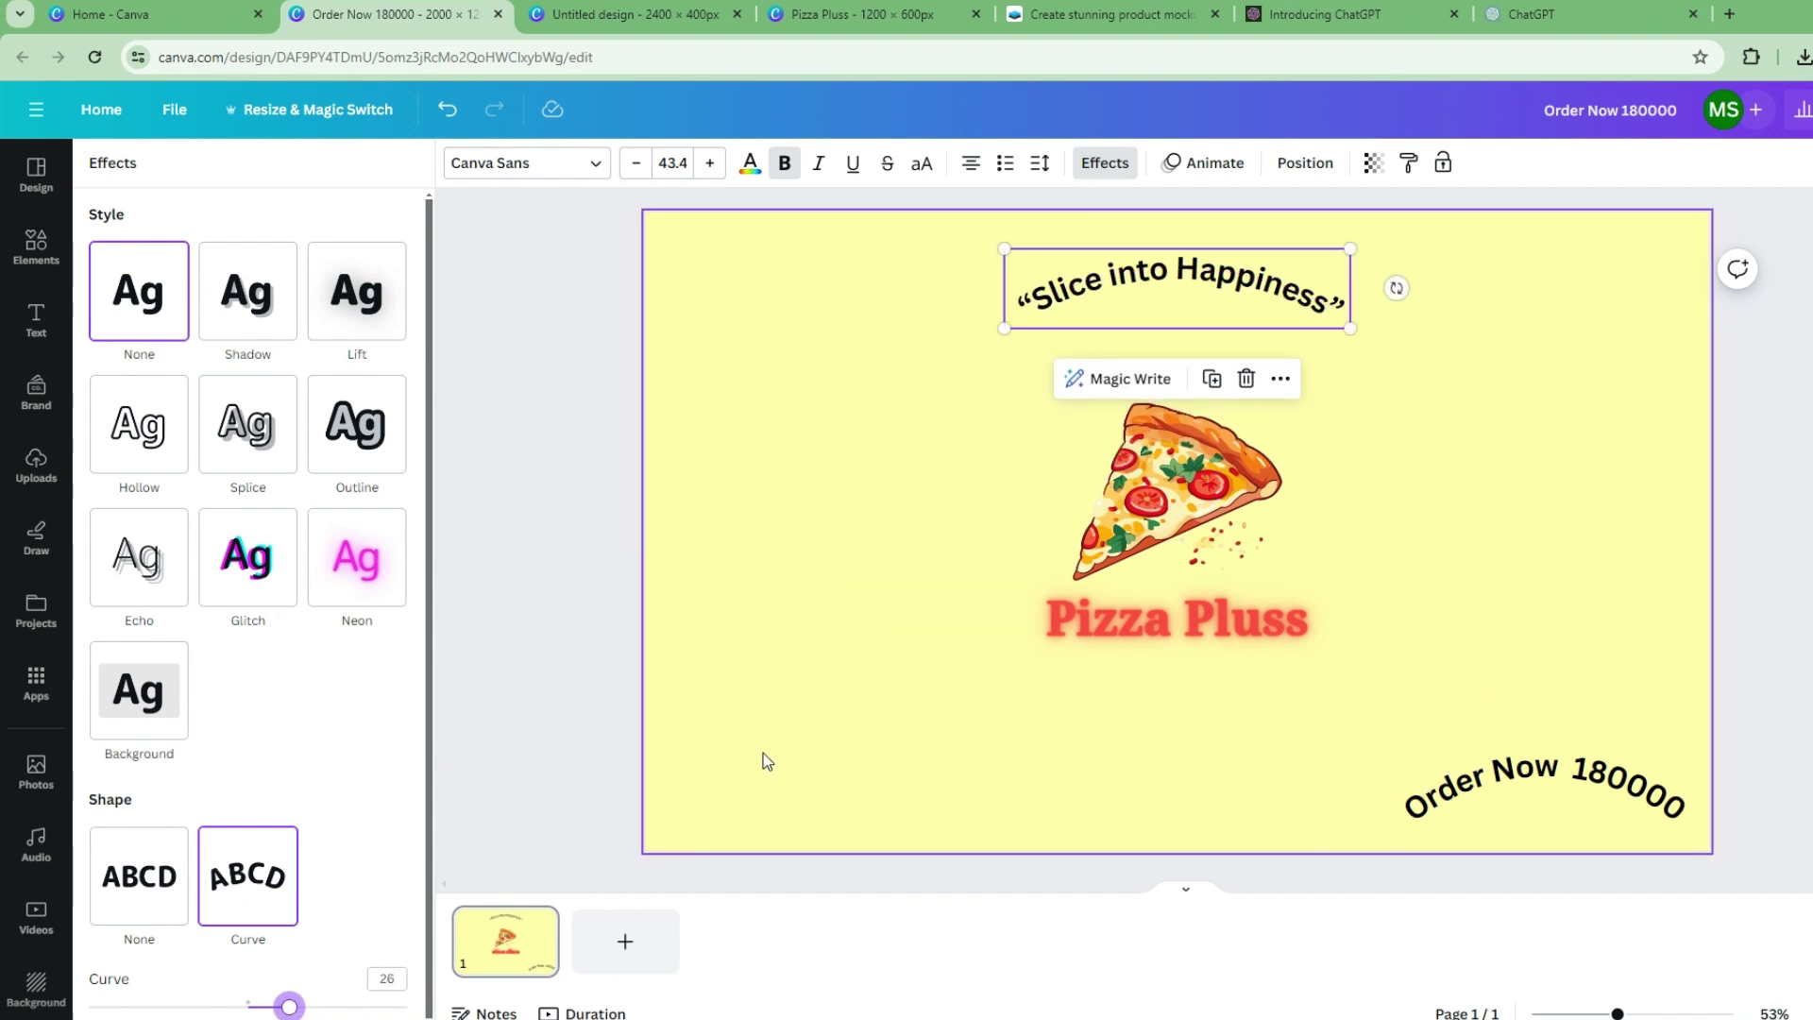
pyautogui.click(764, 752)
pyautogui.moveTo(1181, 289); pyautogui.dragTo(1180, 361)
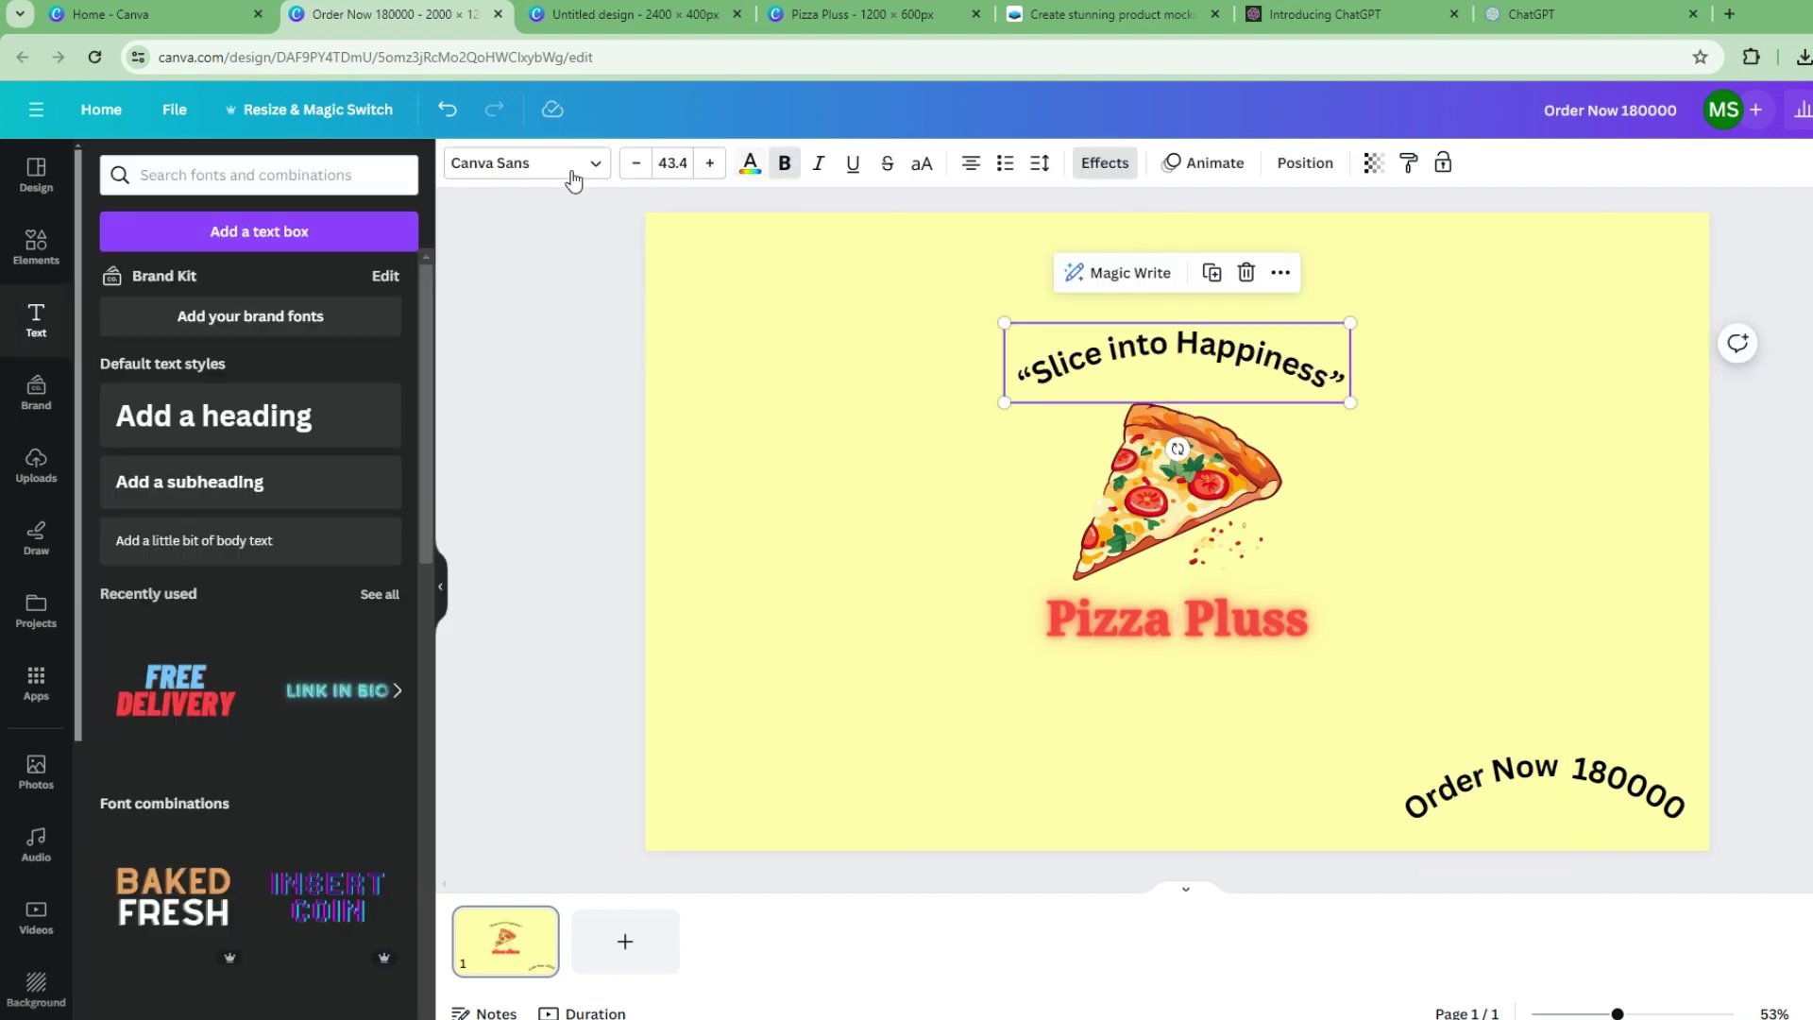
# Change the slogan's font to Aprila and nudge the text slightly so it arches over the pizza slice
pyautogui.click(586, 162)
pyautogui.scroll(-1, 333, 758)
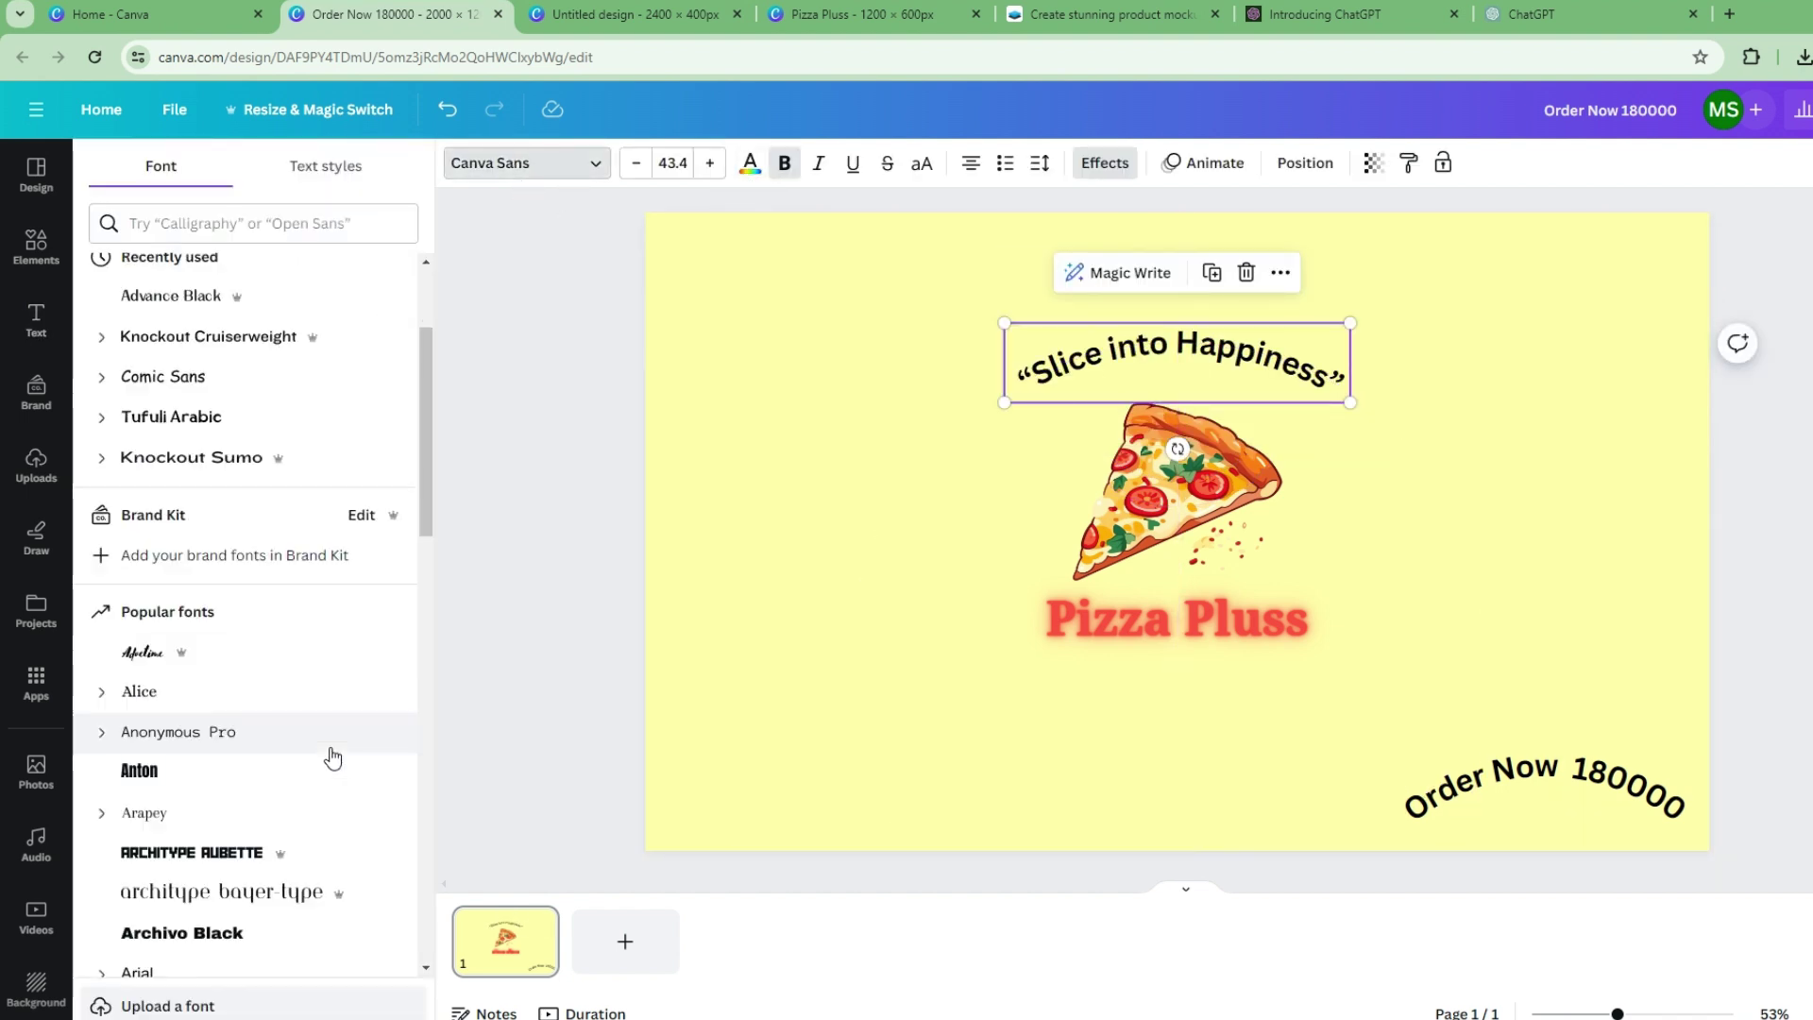
pyautogui.scroll(-6, 311, 813)
pyautogui.click(291, 871)
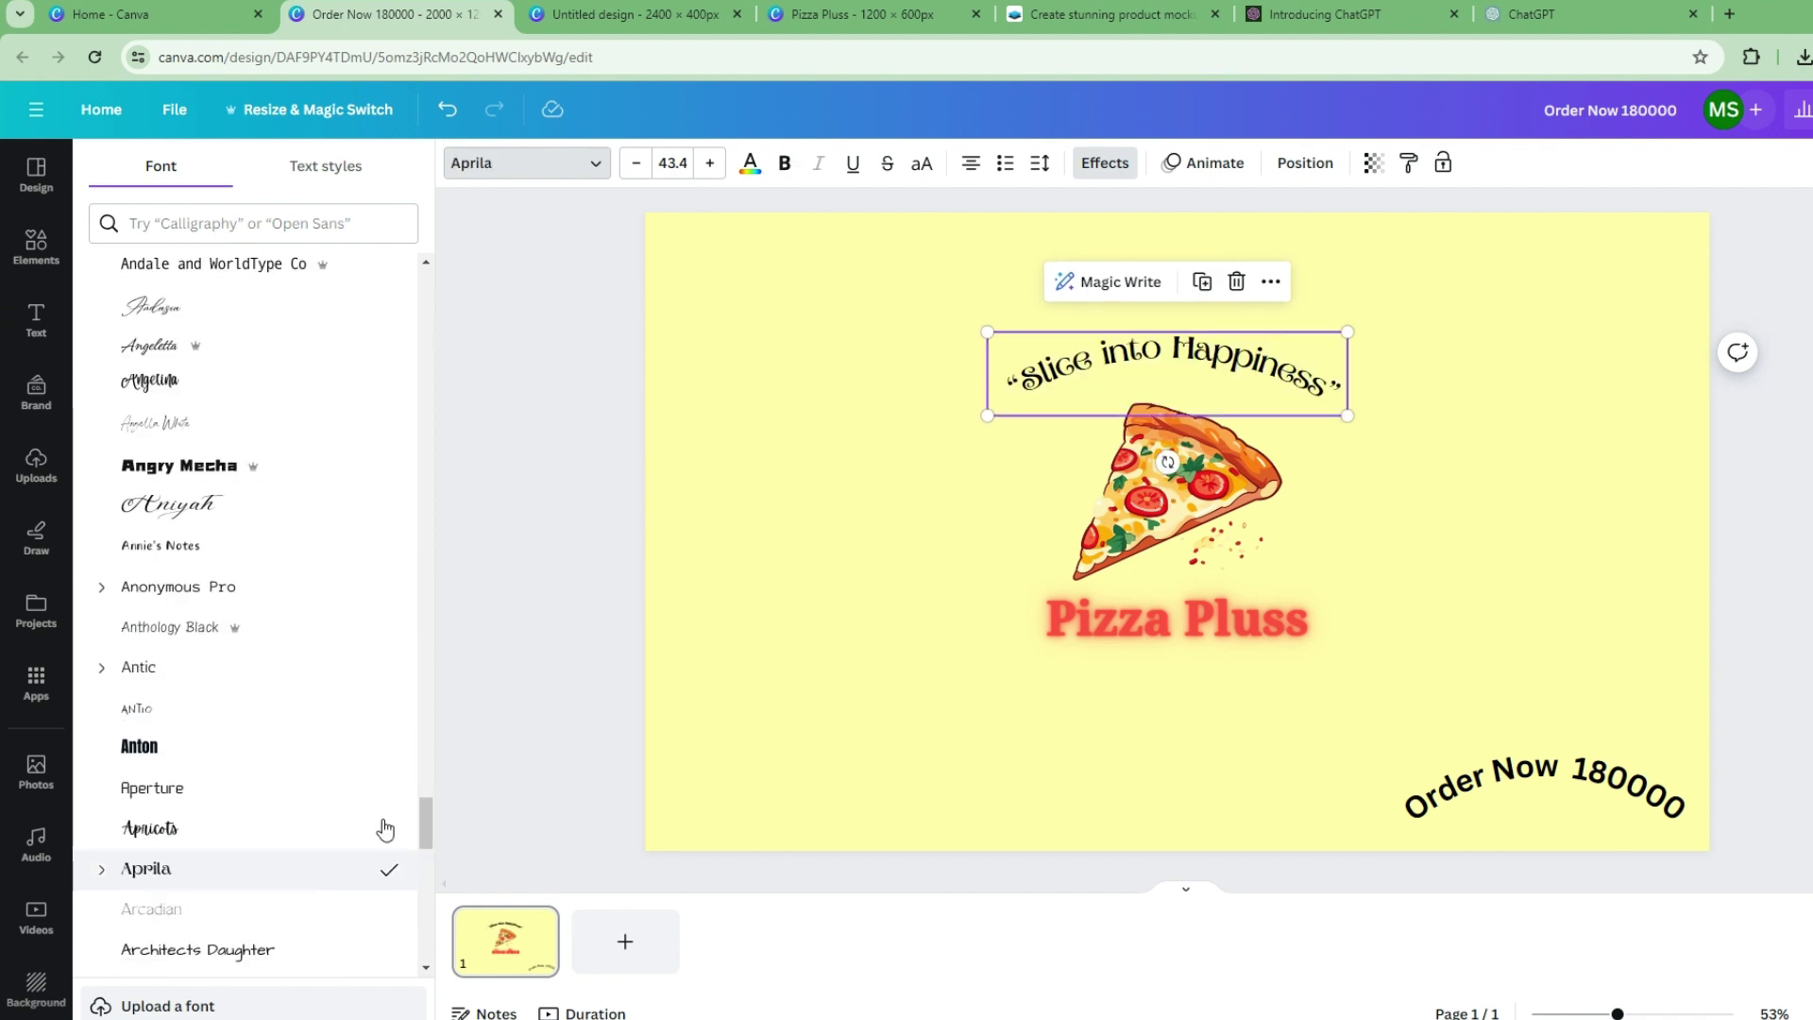
pyautogui.click(824, 601)
pyautogui.moveTo(1192, 349); pyautogui.dragTo(1192, 357)
pyautogui.click(1755, 160)
# Remove the Curve shape from the Order Now text in the page's lower-right corner
pyautogui.click(1587, 798)
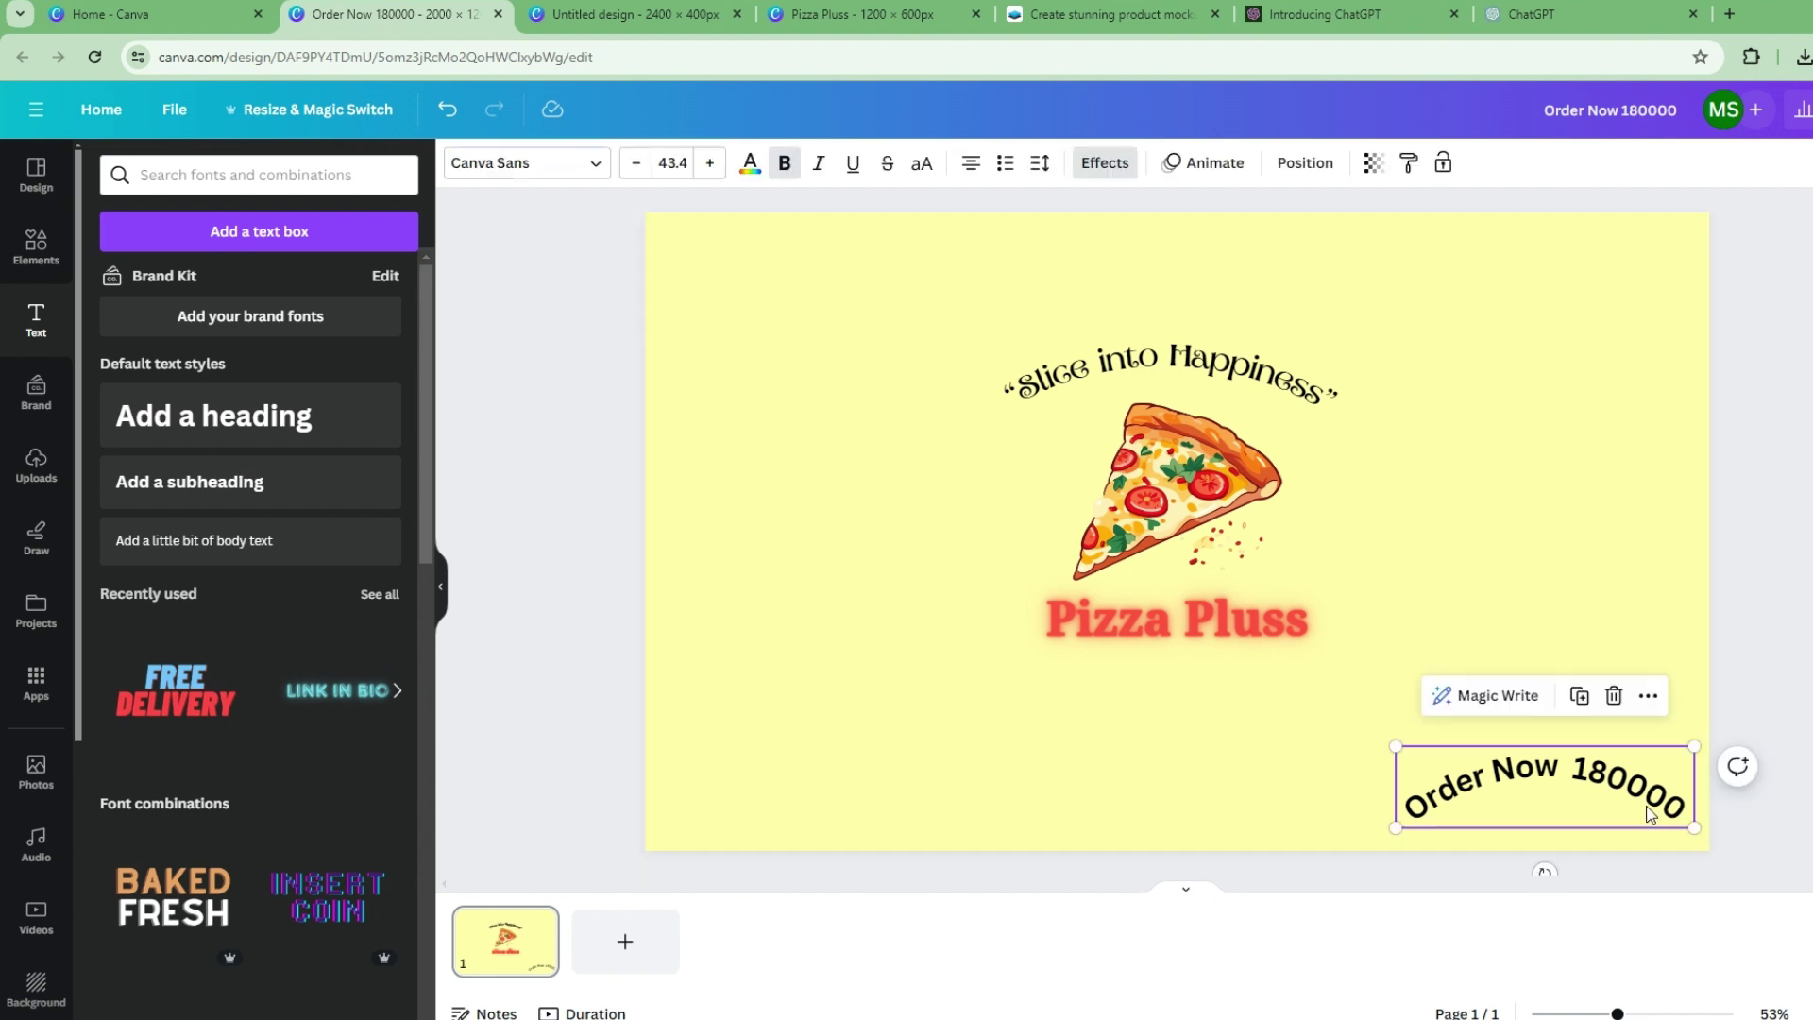
pyautogui.click(1103, 176)
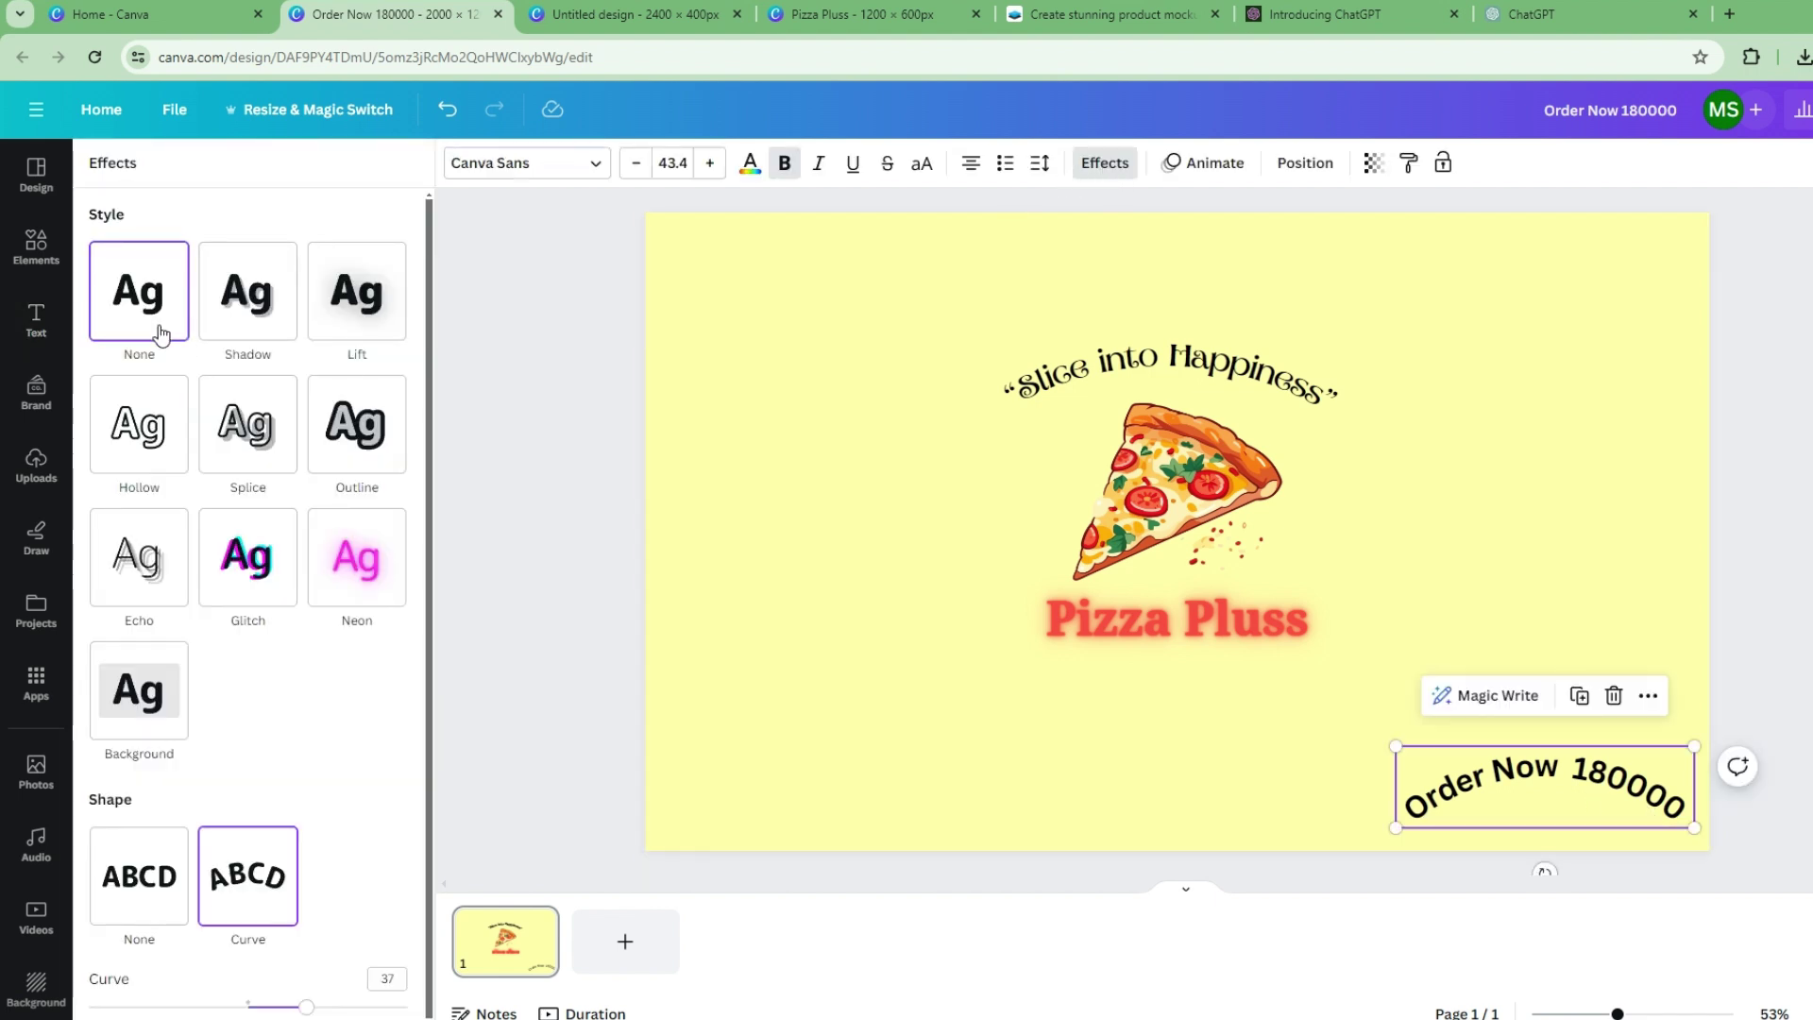
pyautogui.click(139, 876)
pyautogui.moveTo(1636, 827)
pyautogui.mouseDown()
pyautogui.moveTo(1647, 802)
pyautogui.moveTo(1692, 806)
pyautogui.moveTo(1664, 807)
pyautogui.mouseUp()
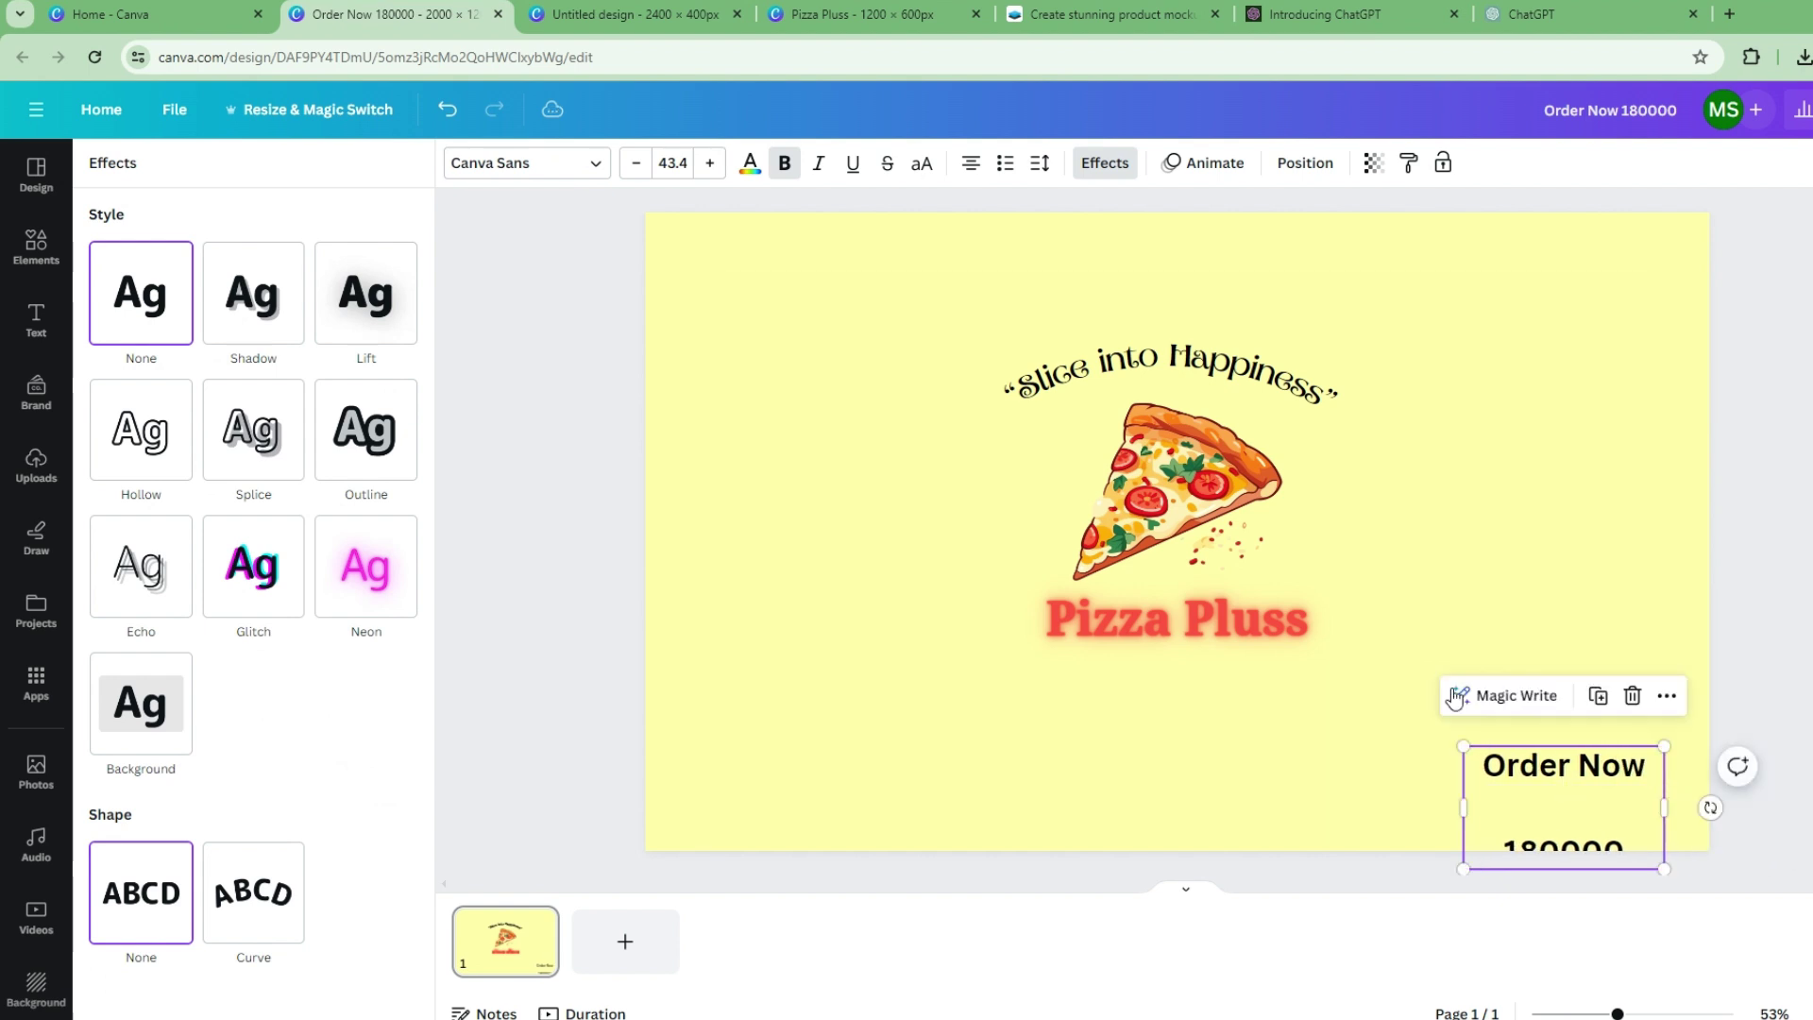
# Tighten the line spacing of the Order Now text and shrink it to fit inside the page's lower-right corner
pyautogui.click(1040, 162)
pyautogui.moveTo(1146, 302); pyautogui.dragTo(1063, 301)
pyautogui.moveTo(1460, 751); pyautogui.dragTo(1643, 830)
pyautogui.click(1592, 831)
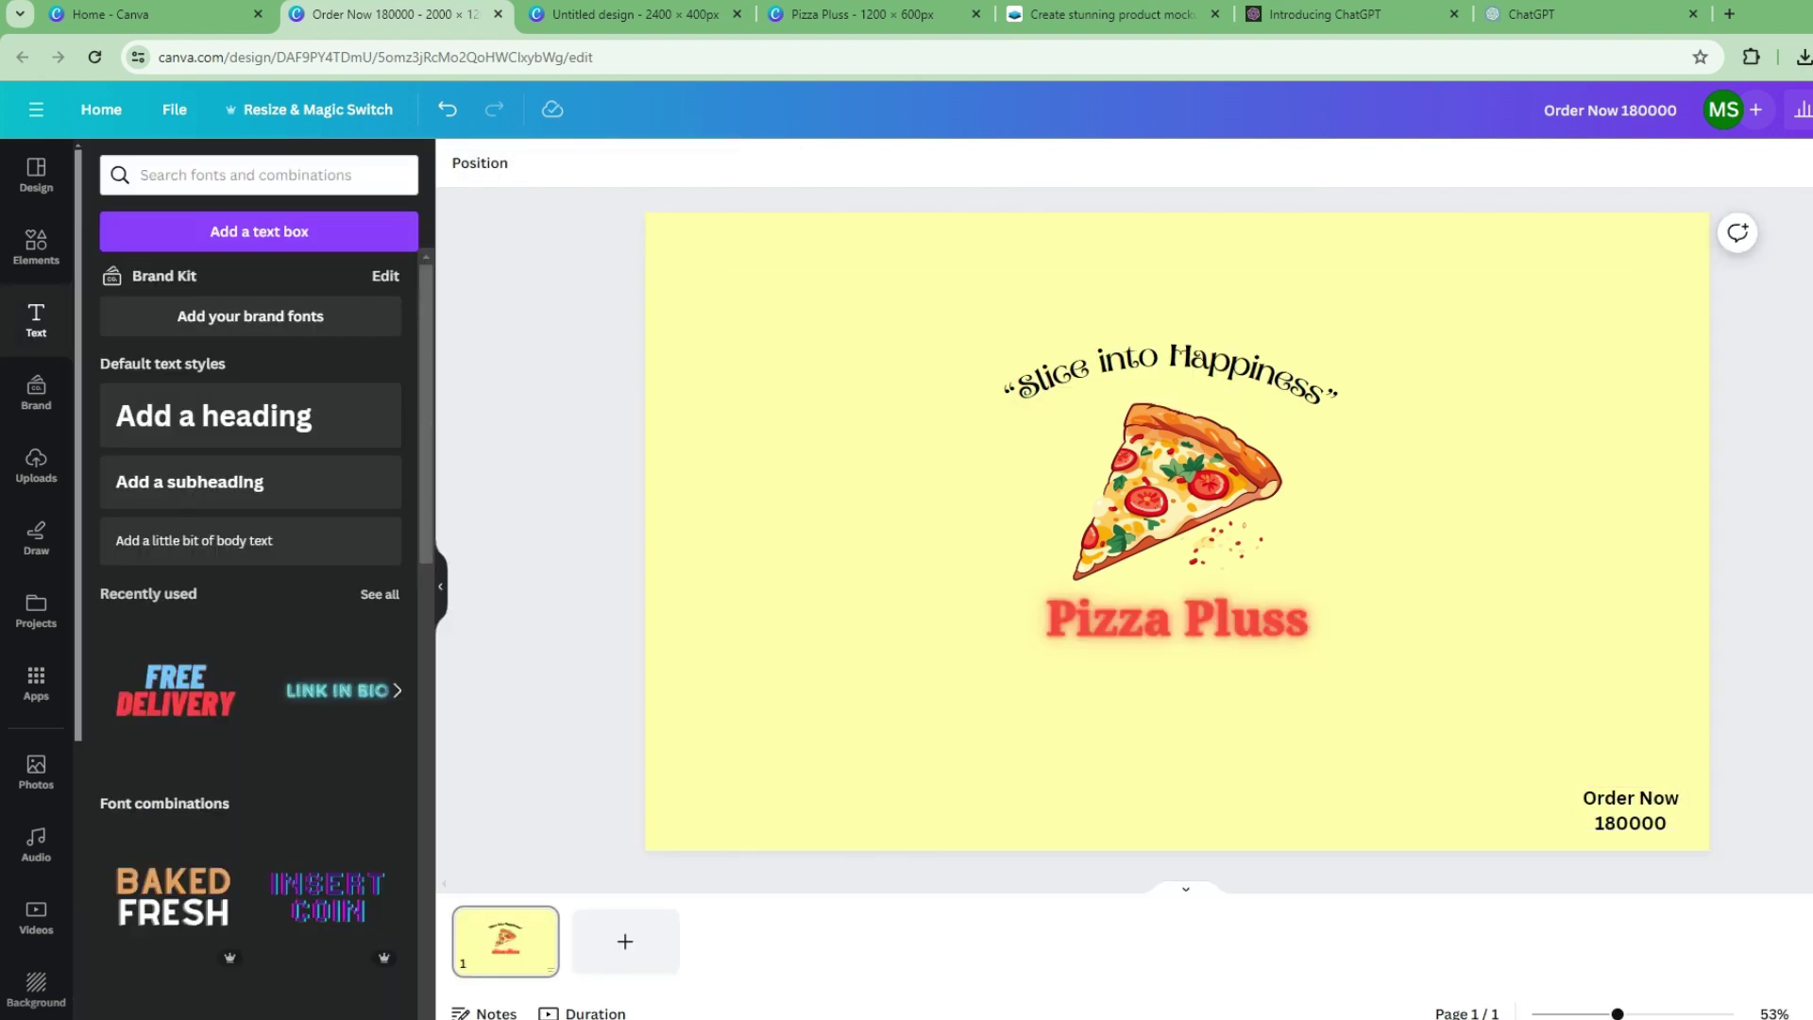
# Download the finished top cover design as a JPG at 2,000 × 1,200 px
pyautogui.click(1804, 110)
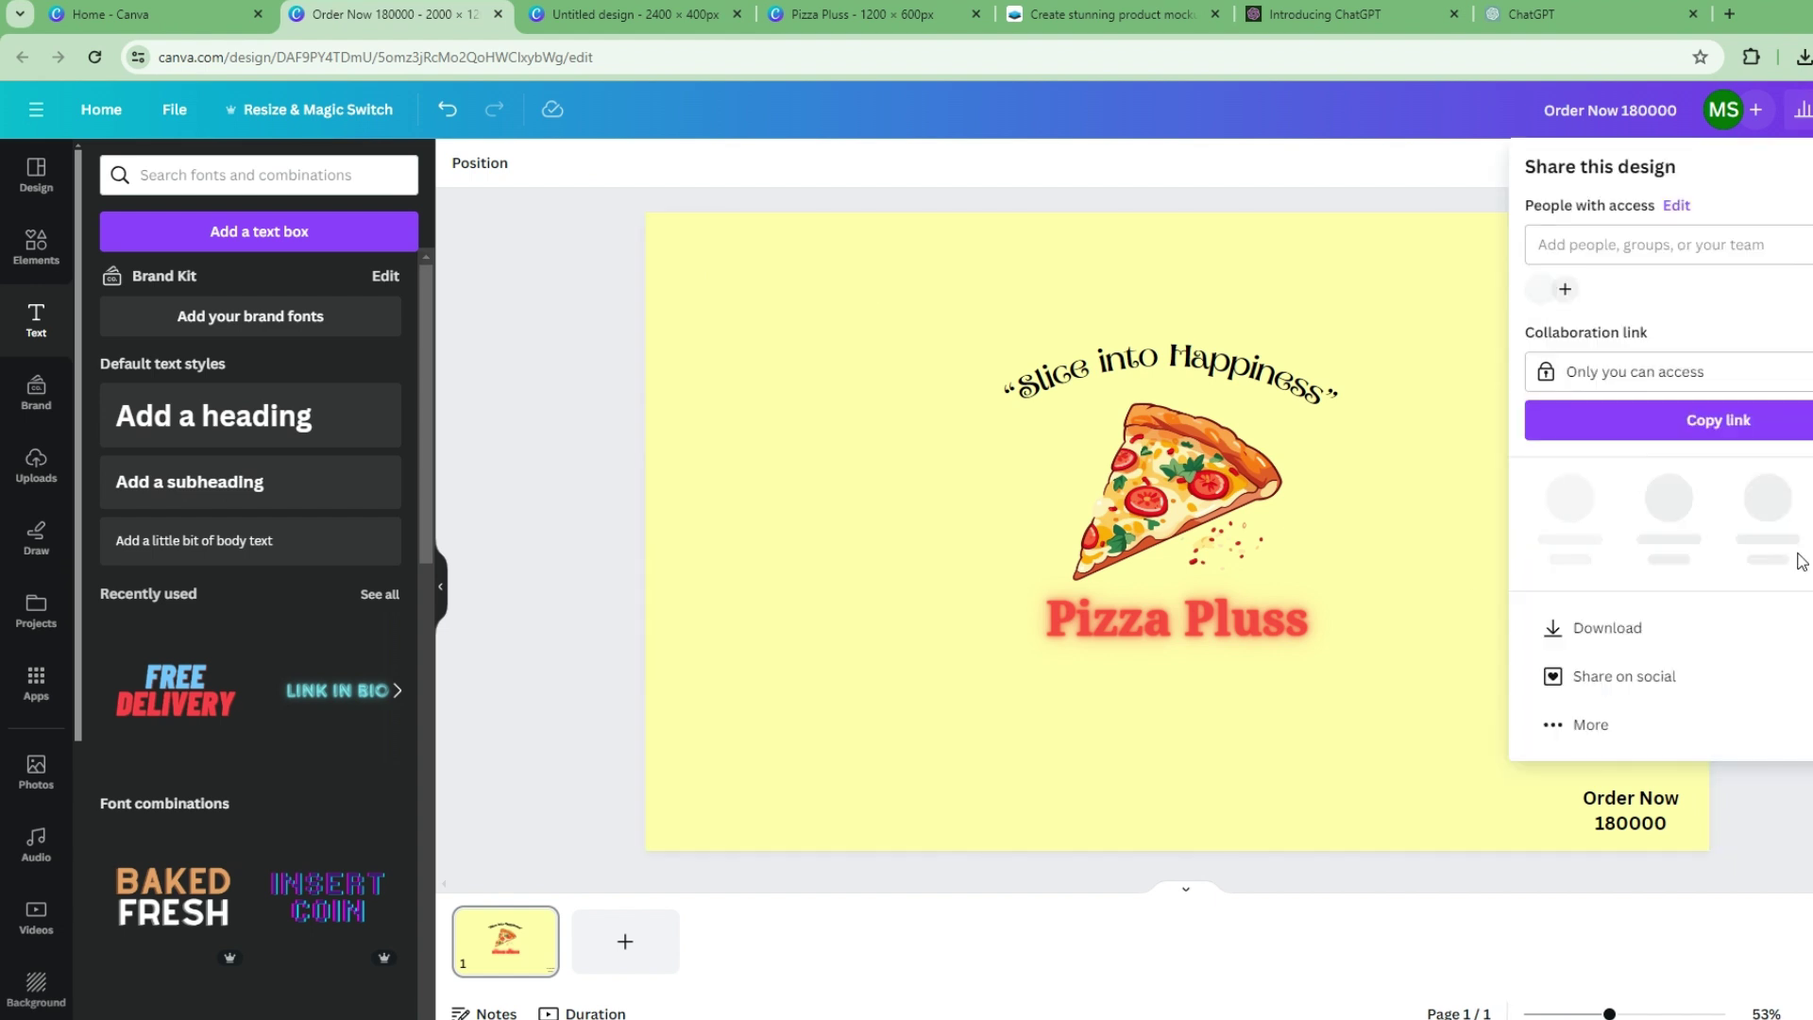
pyautogui.click(1769, 619)
pyautogui.click(1699, 260)
pyautogui.click(1697, 307)
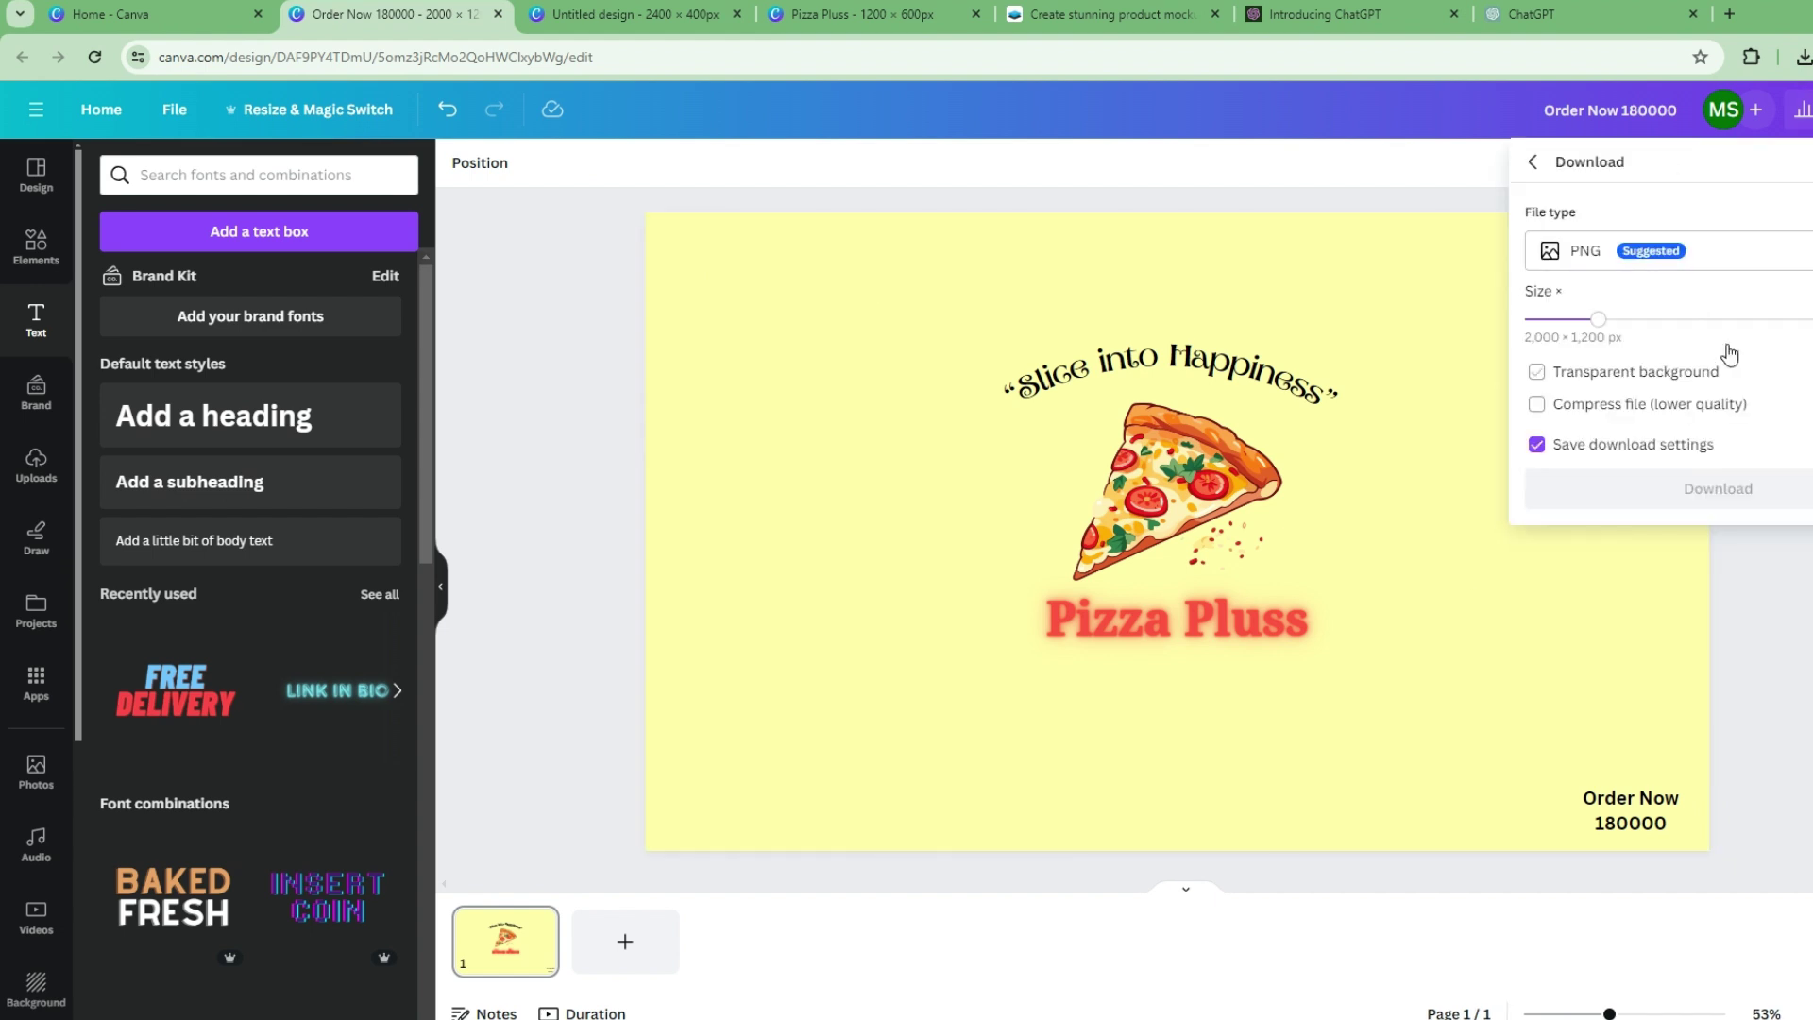
pyautogui.click(1720, 249)
pyautogui.click(1691, 312)
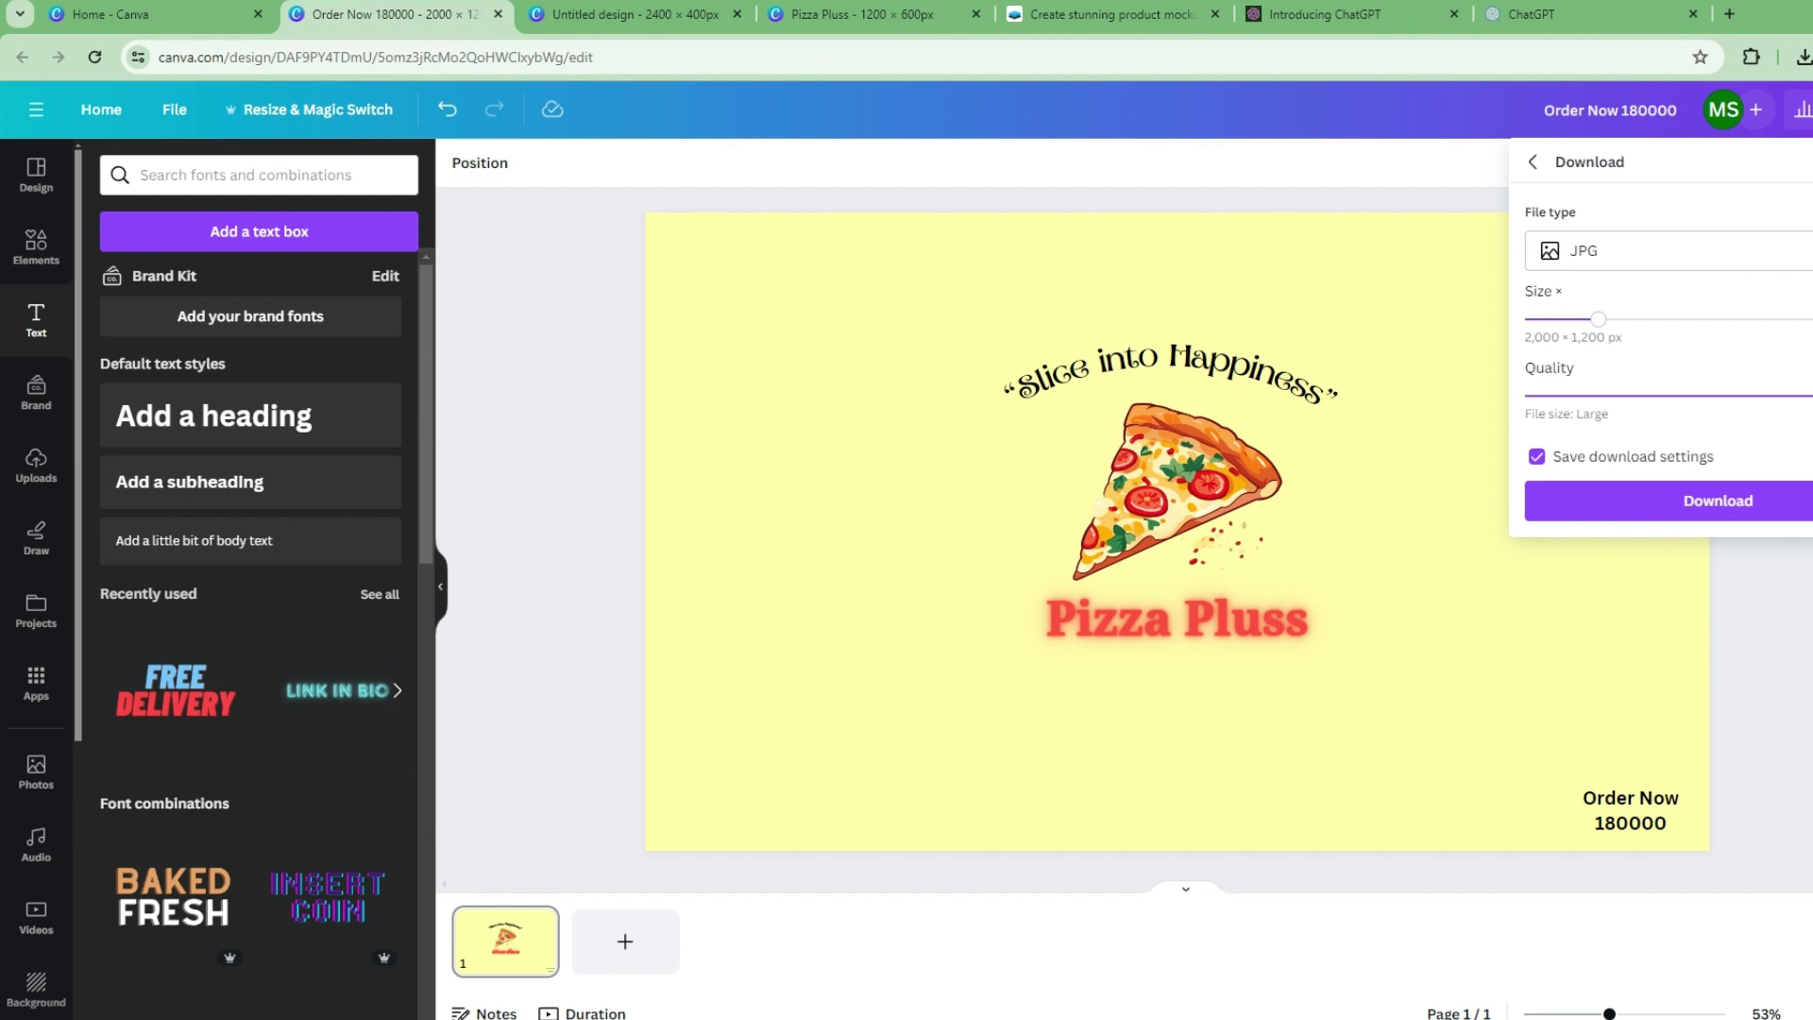
pyautogui.click(1759, 508)
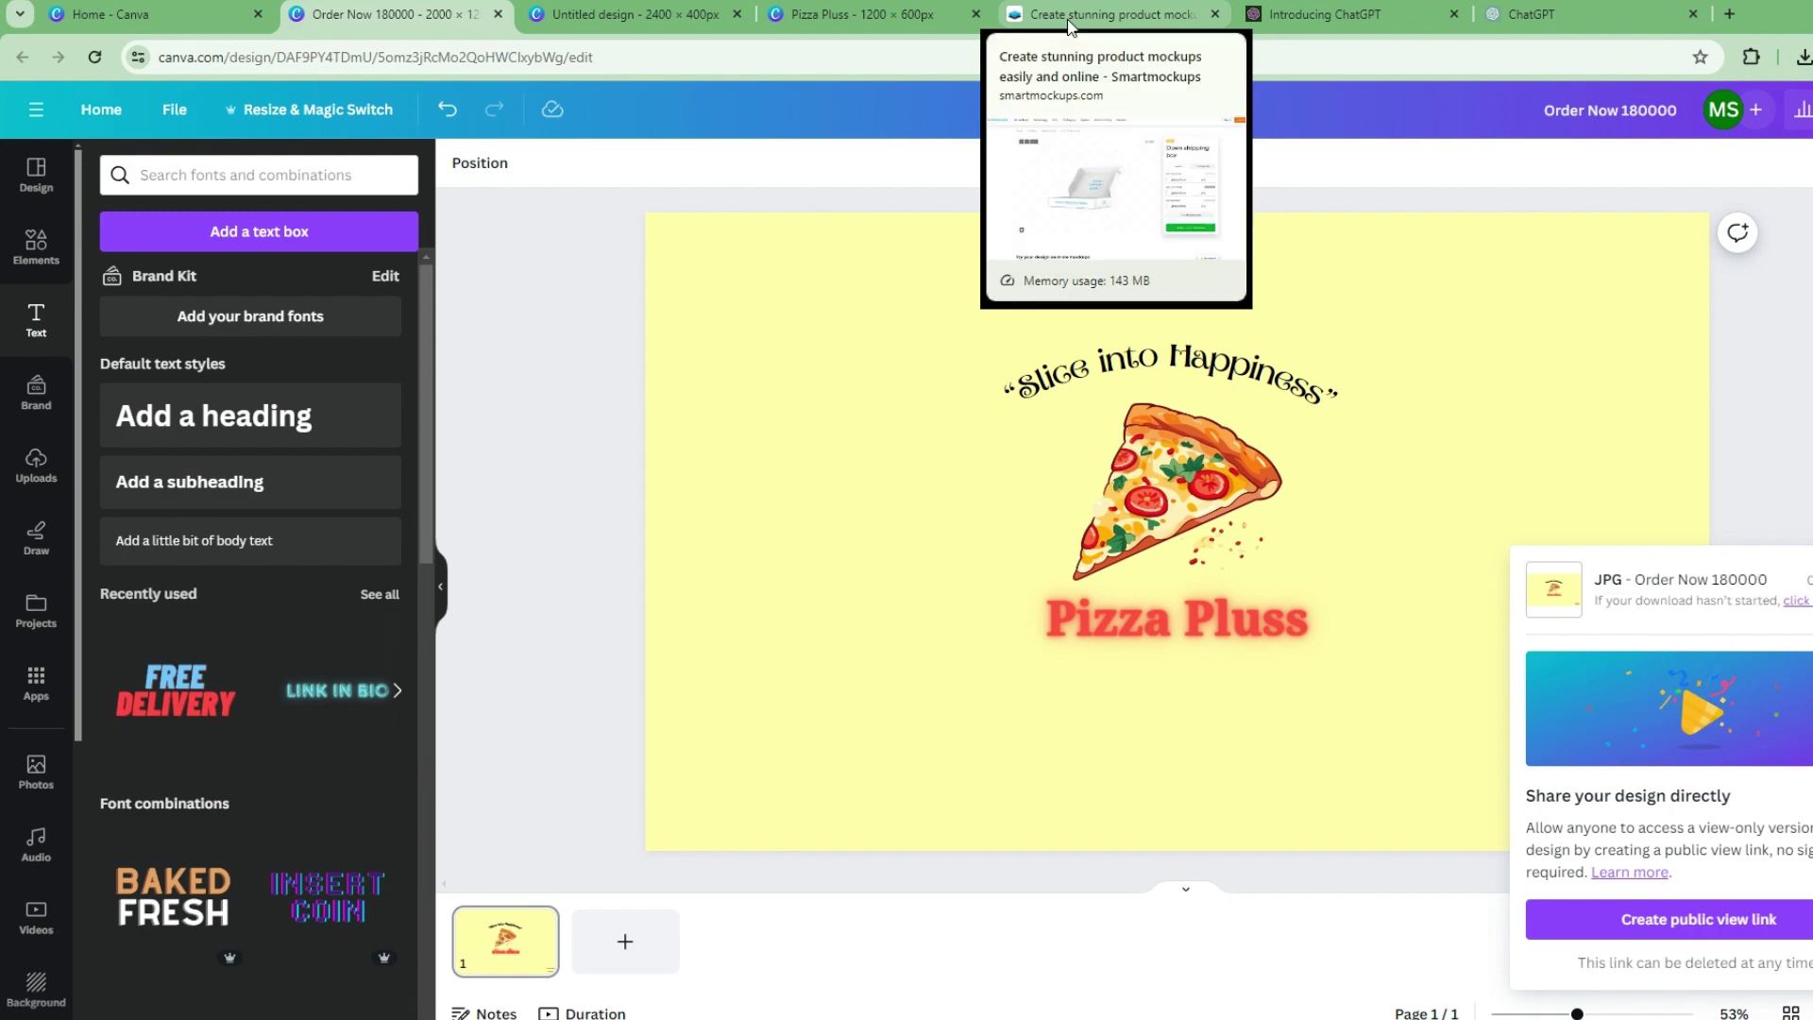
# Switch to Smartmockups and upload Pizza Pluss.jpg as the side cover of the open shipping box
pyautogui.click(1067, 17)
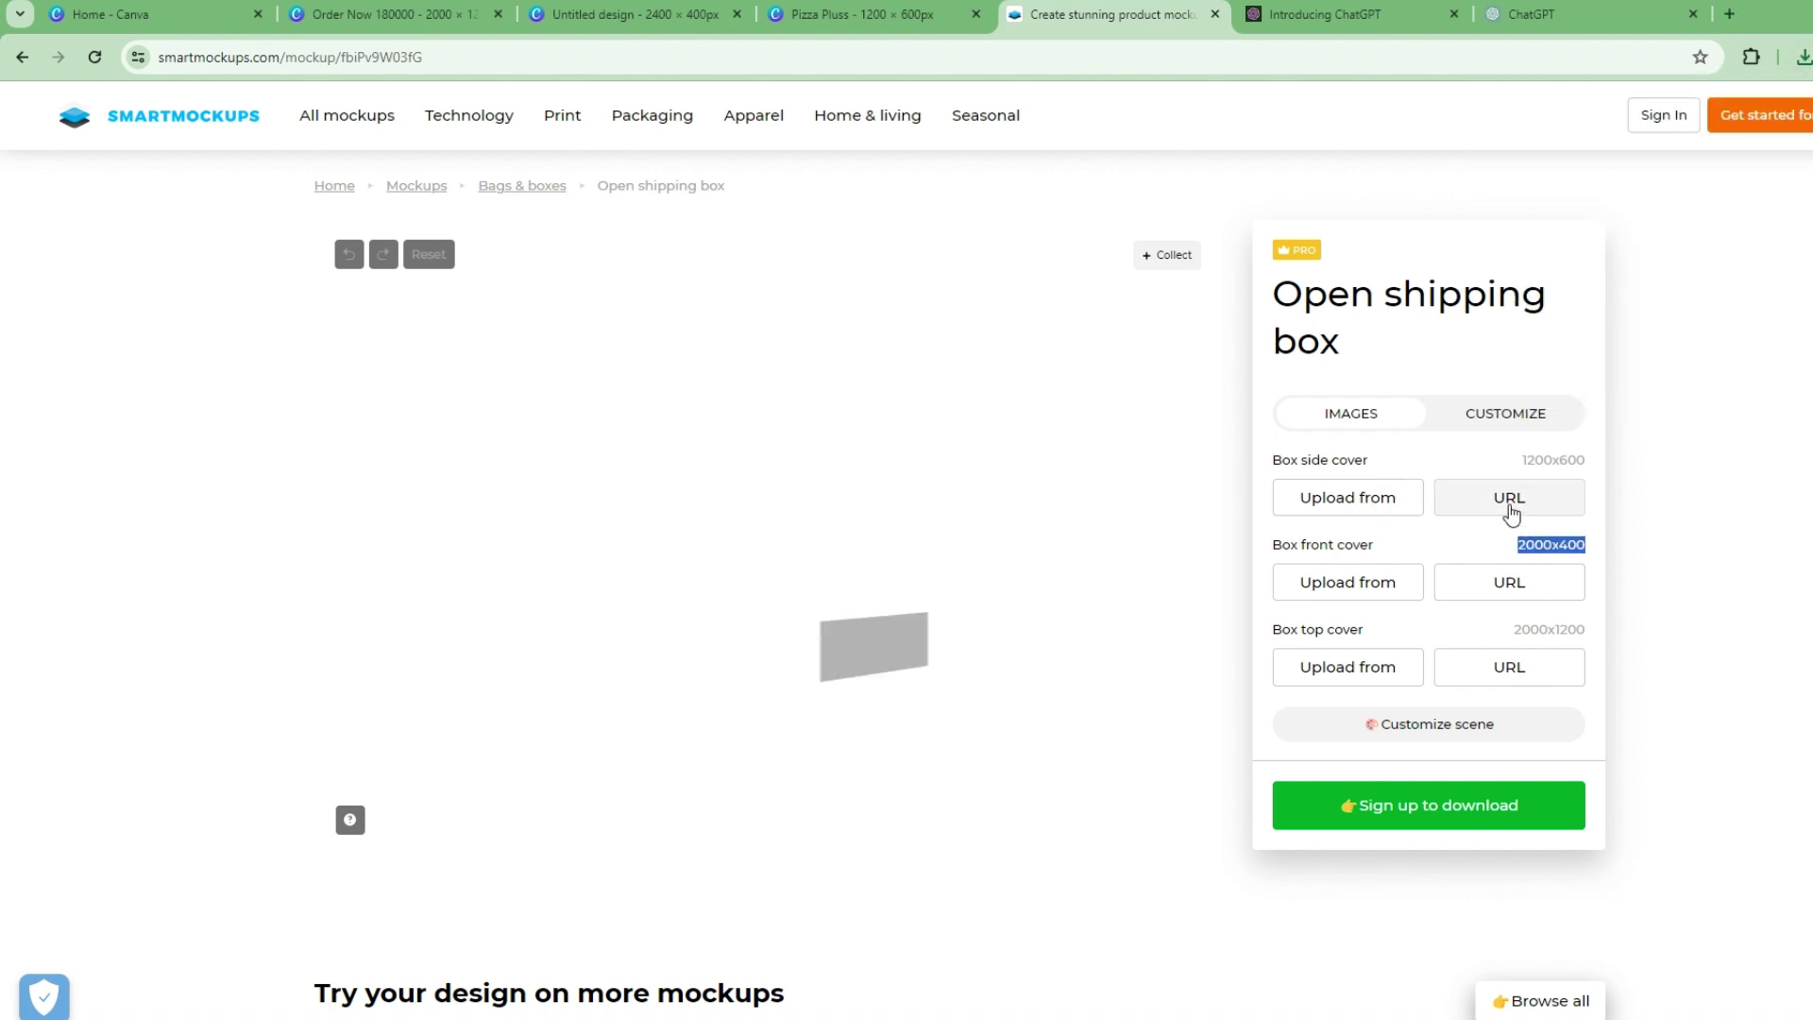
pyautogui.click(1373, 510)
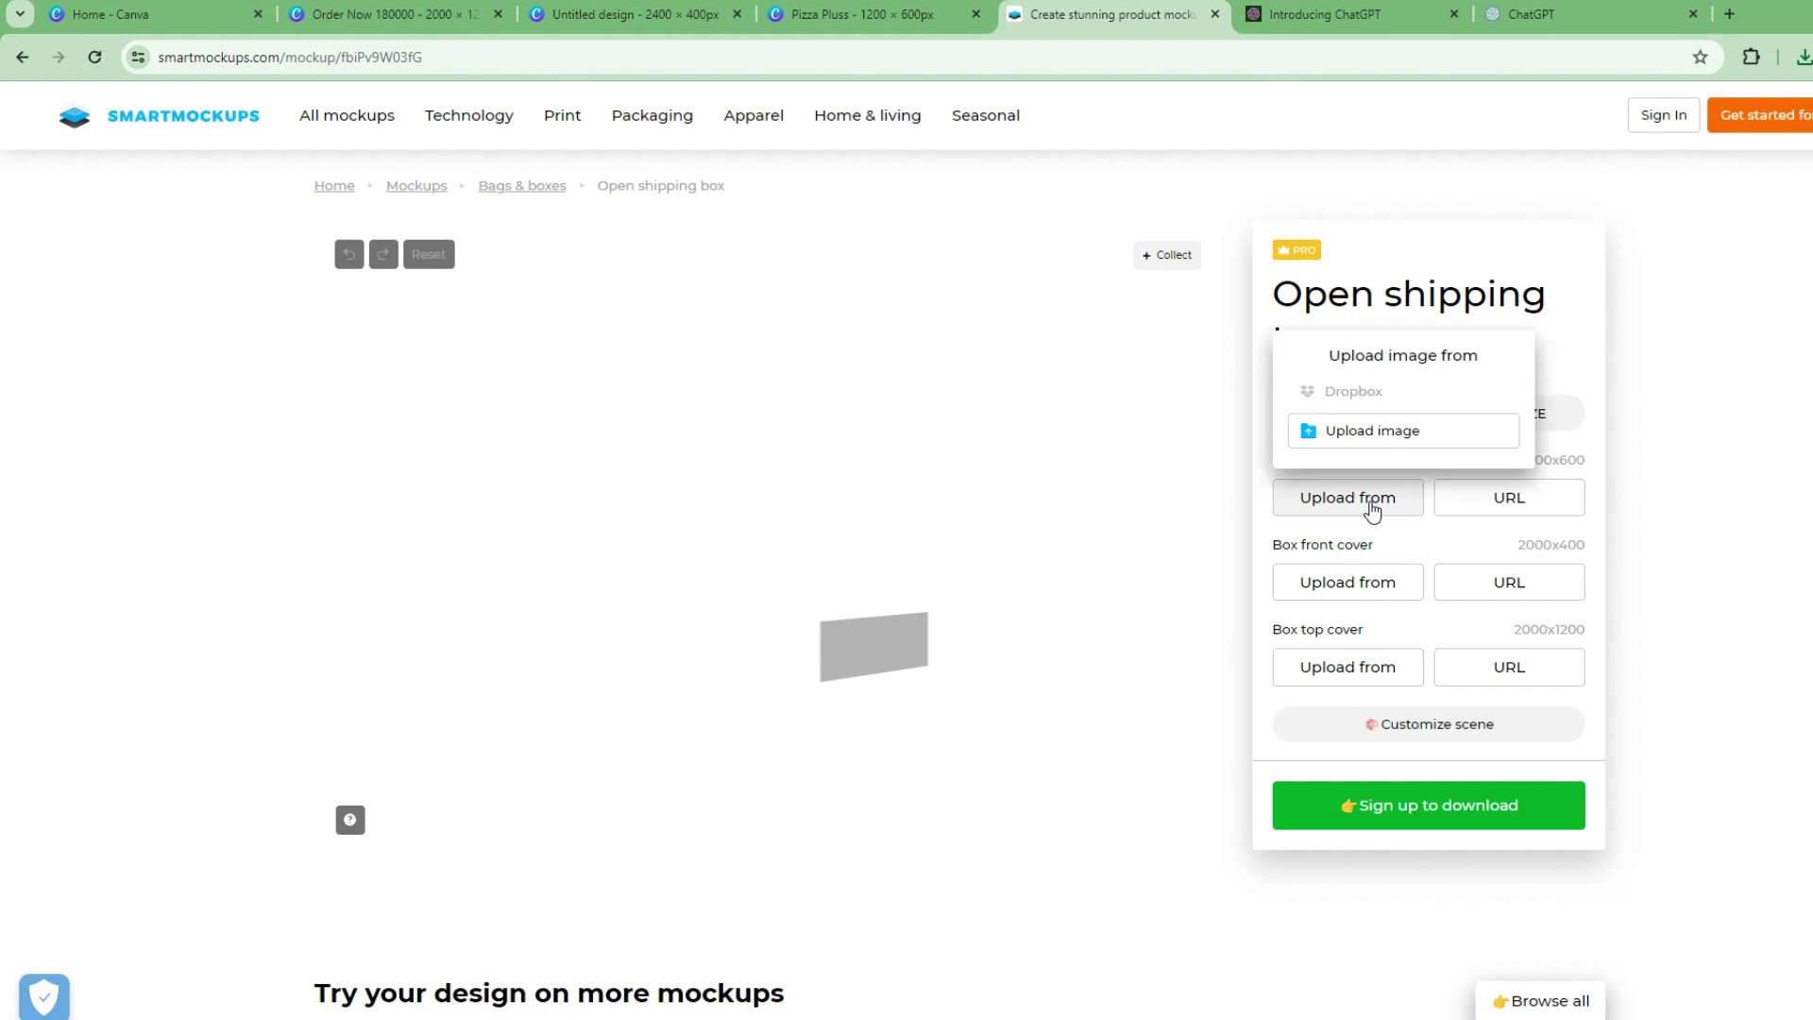
pyautogui.click(1372, 429)
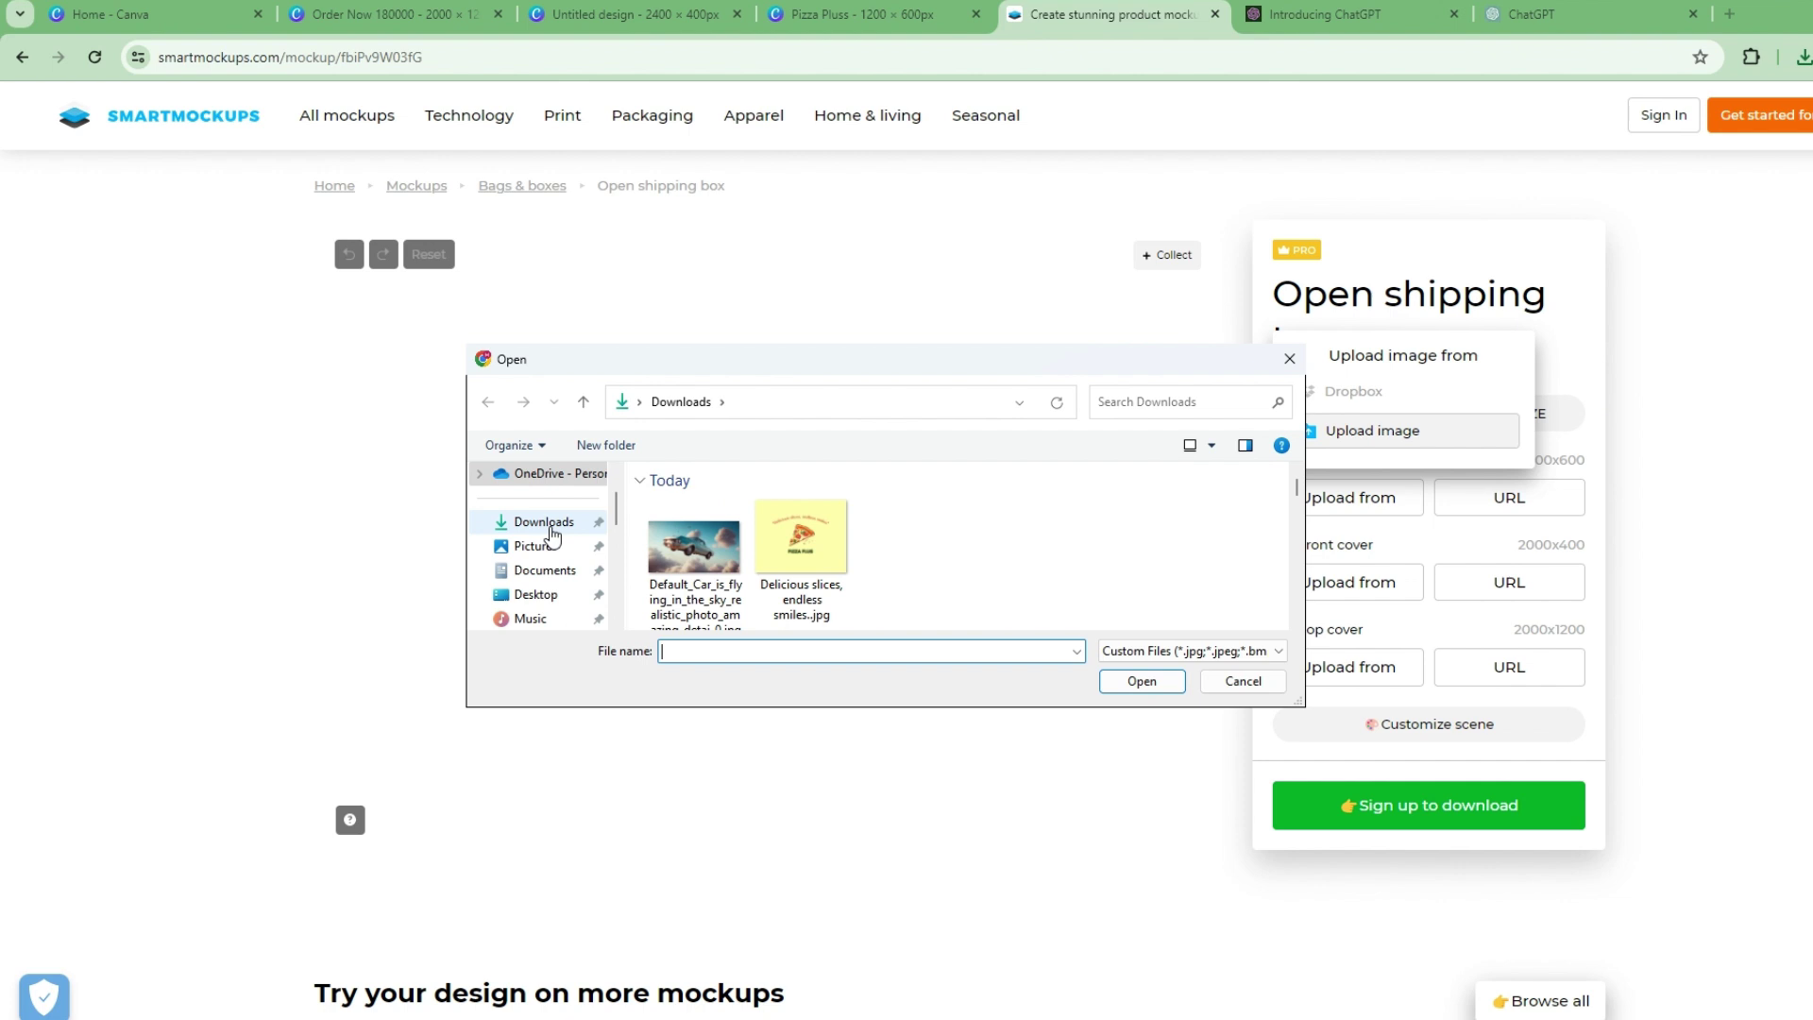
pyautogui.doubleClick(801, 557)
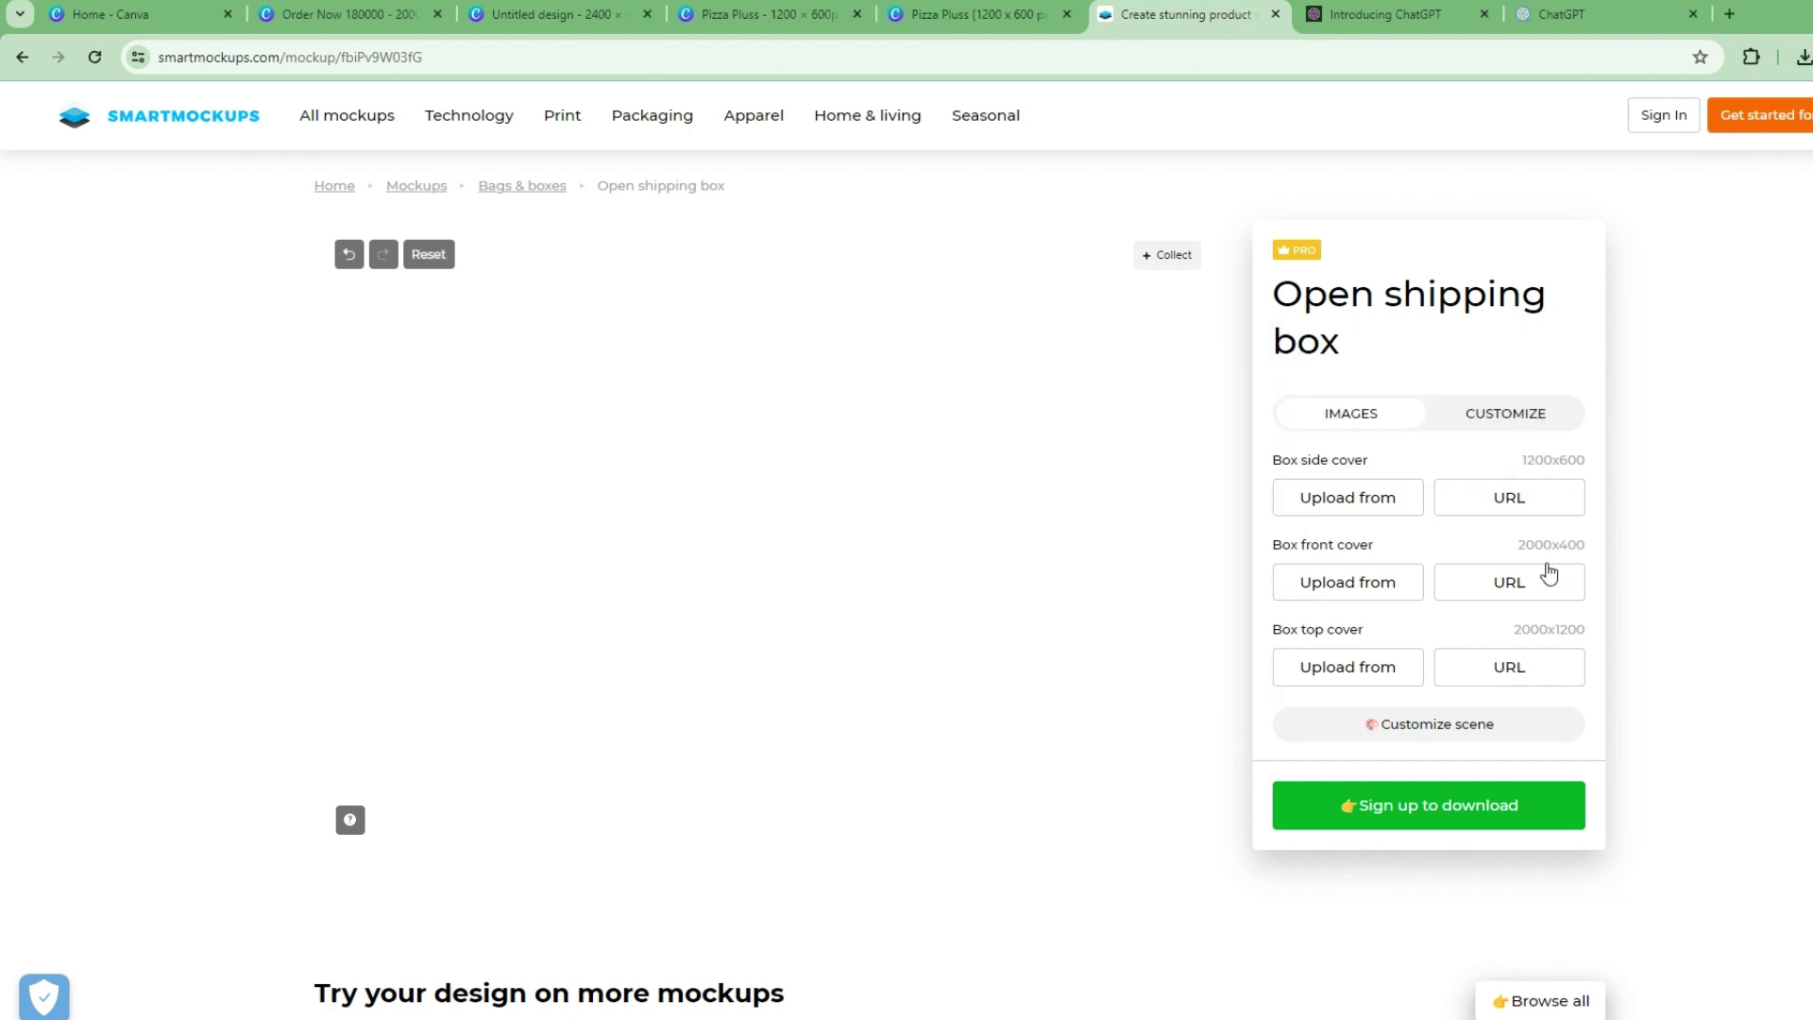
# Upload Untitled design (50).jpg from the Downloads folder as the box front cover
pyautogui.click(1335, 587)
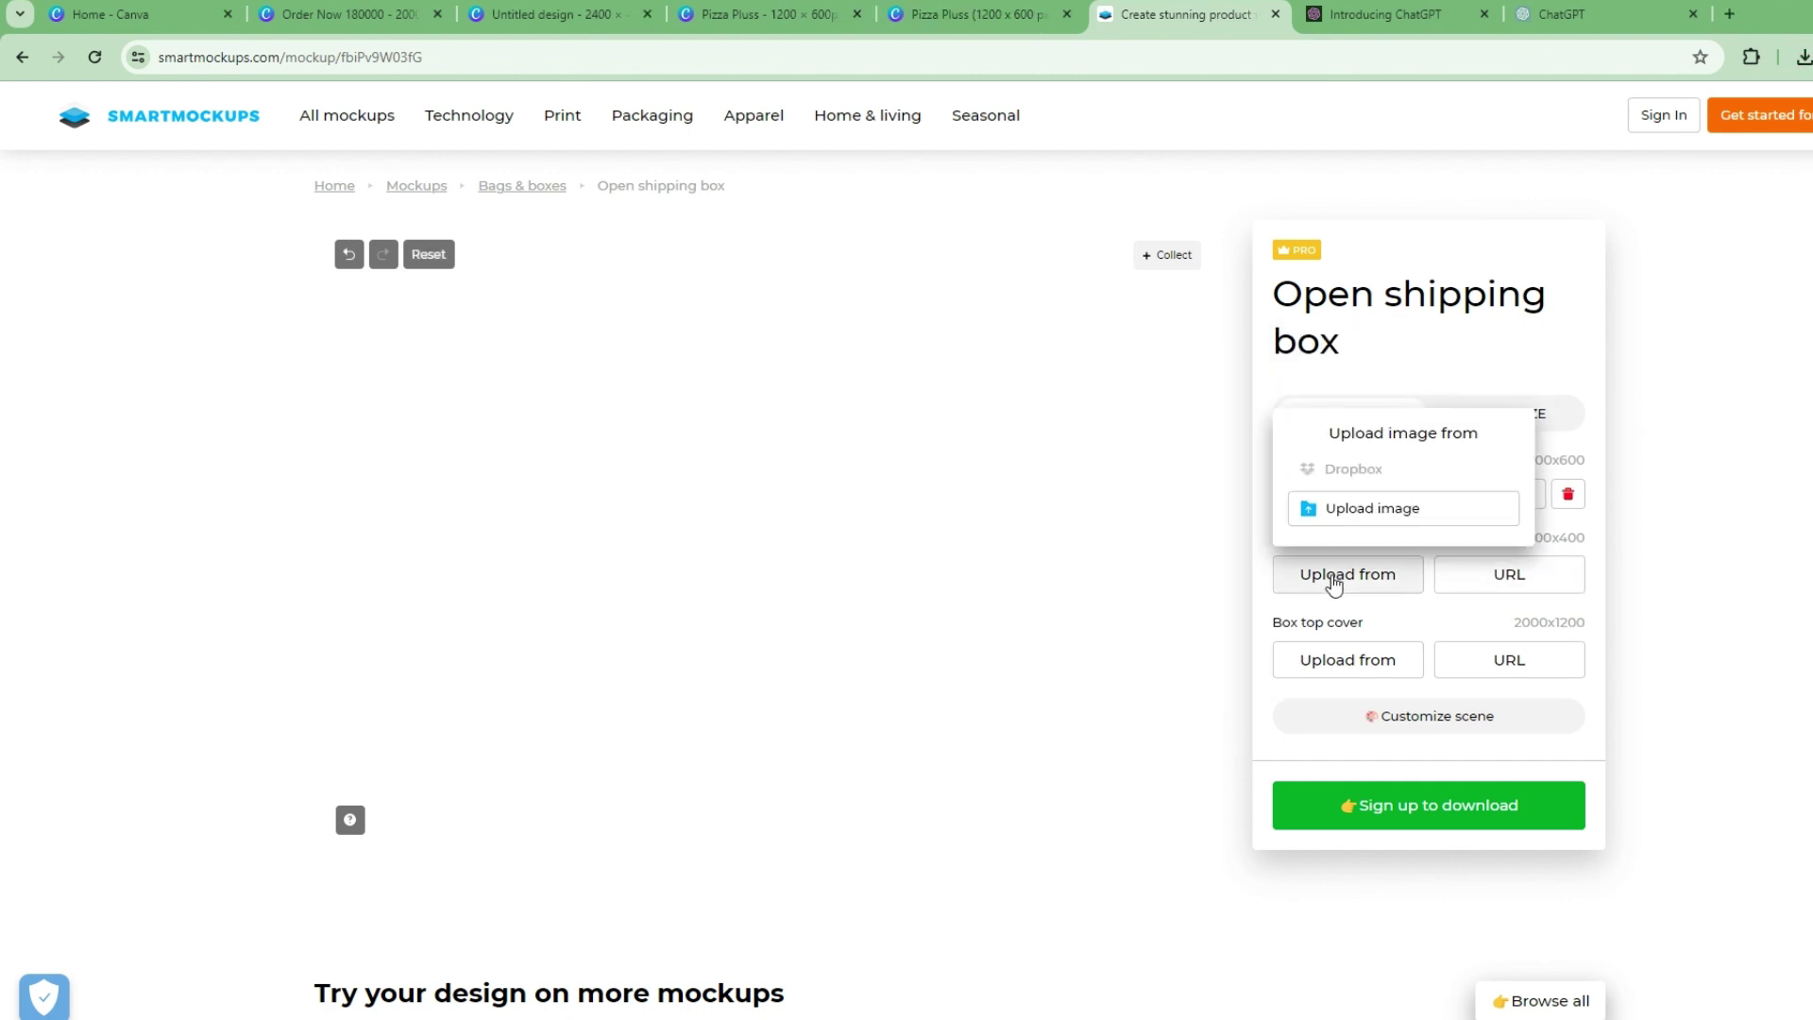
pyautogui.click(1361, 515)
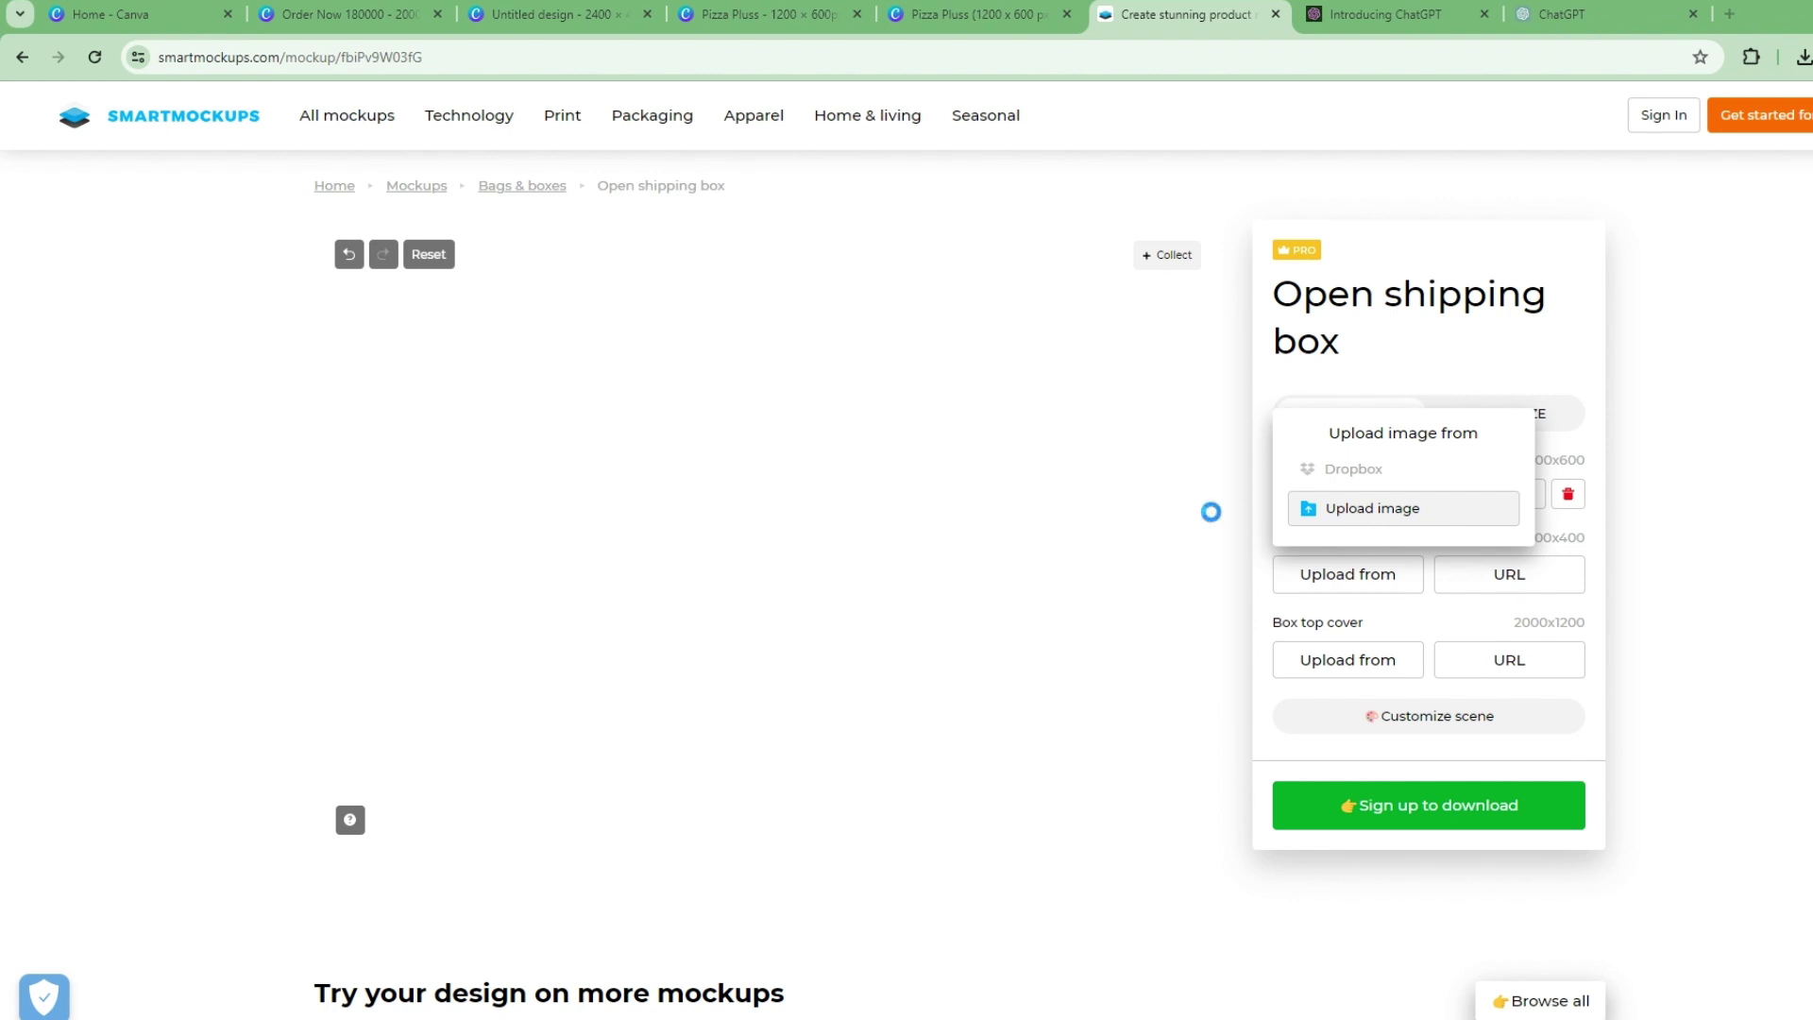
pyautogui.click(696, 558)
pyautogui.click(1142, 681)
# Upload the downloaded Order Now JPG as the box top cover
pyautogui.click(1372, 670)
pyautogui.click(1318, 590)
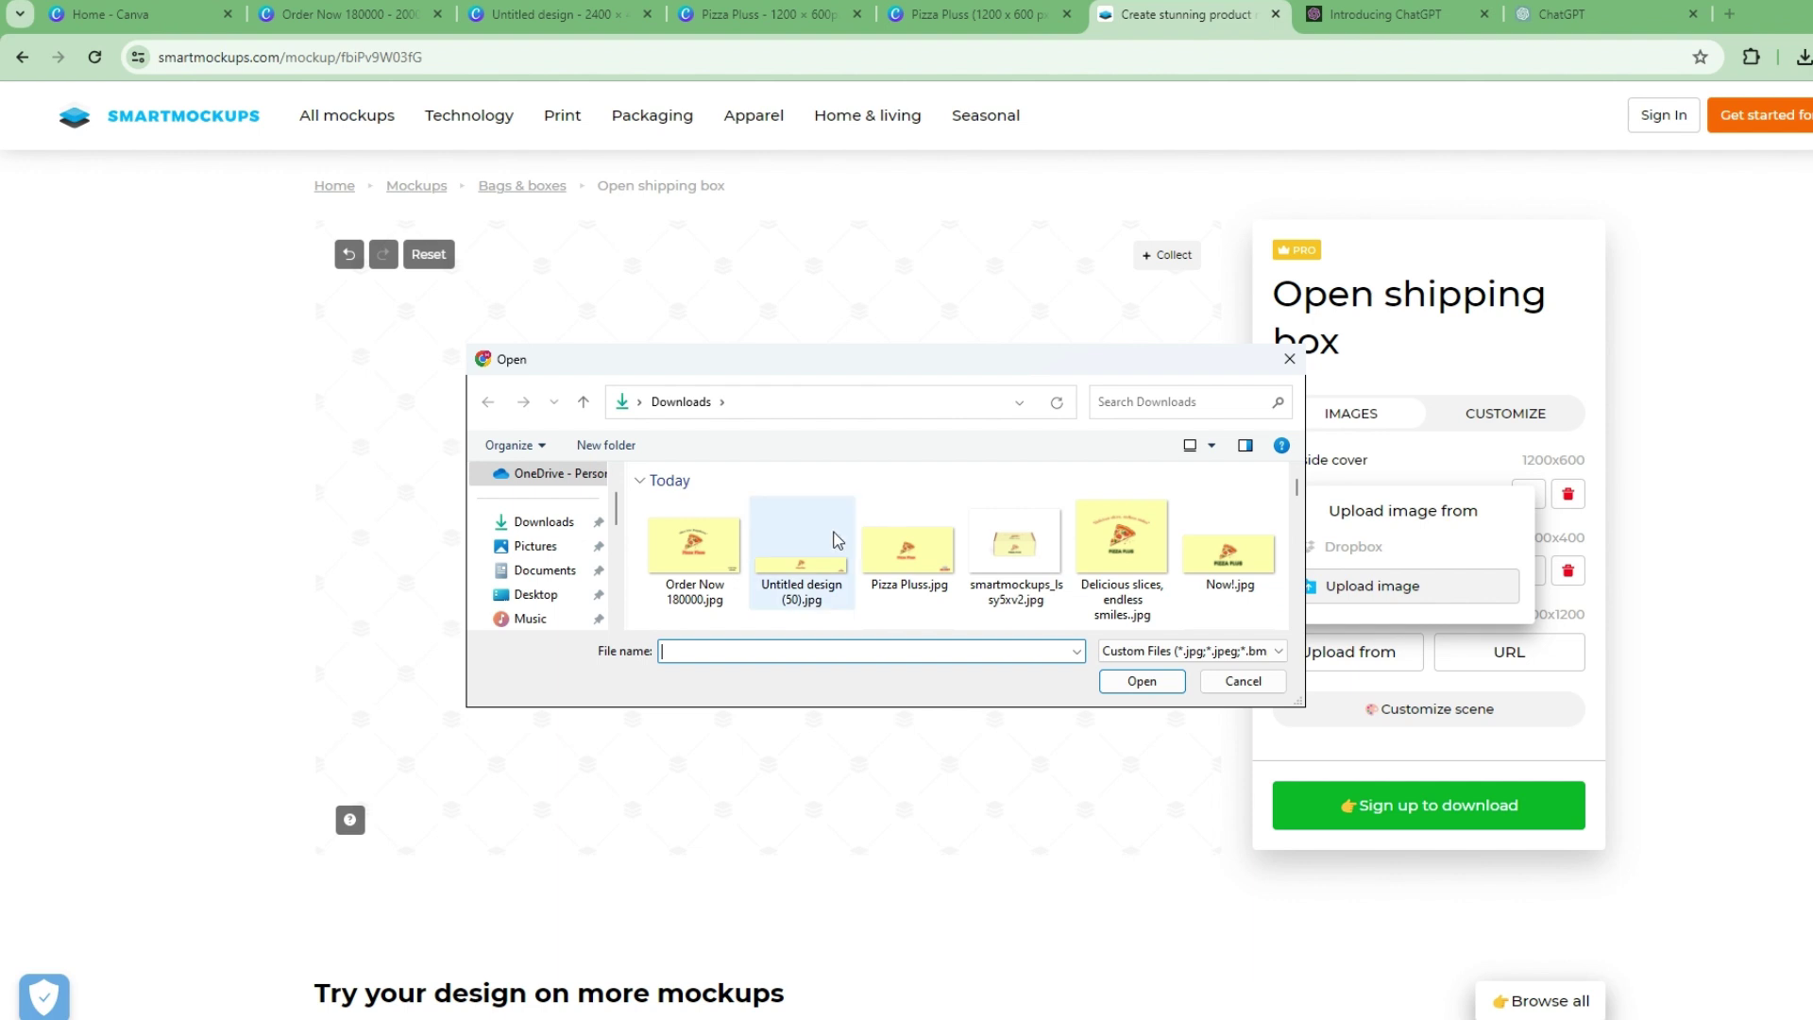
pyautogui.click(701, 583)
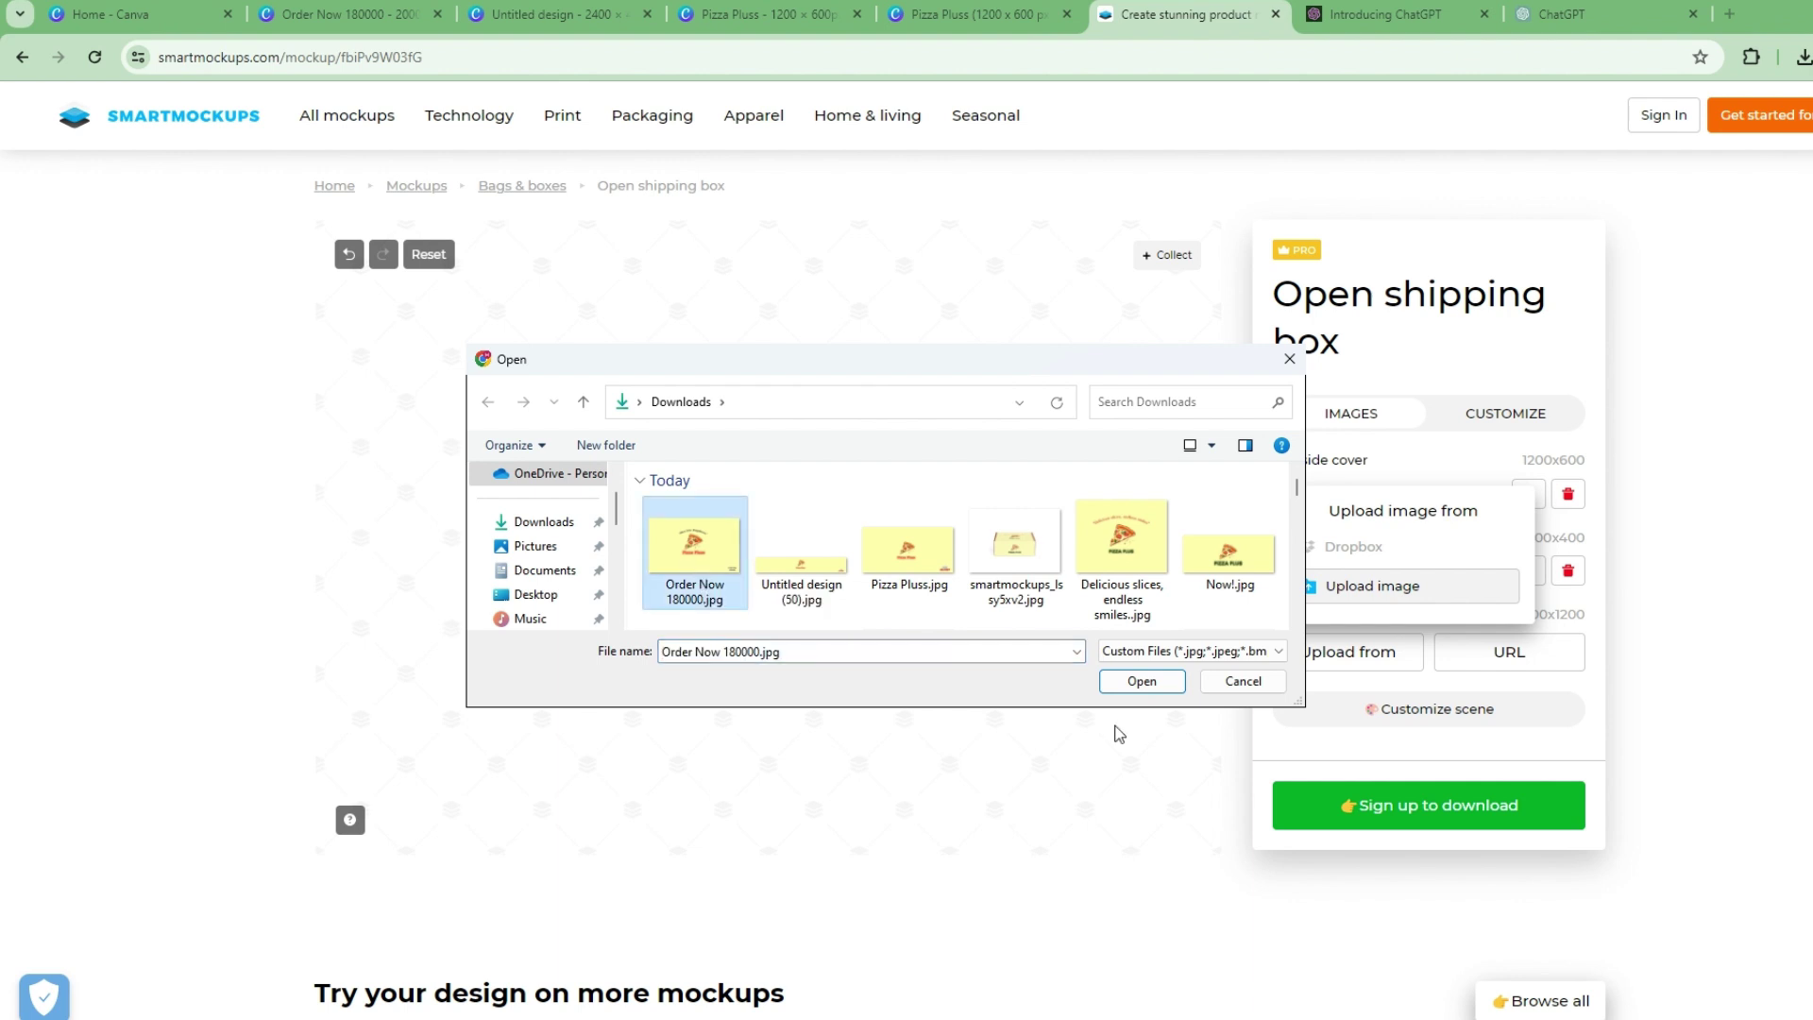
pyautogui.click(1142, 681)
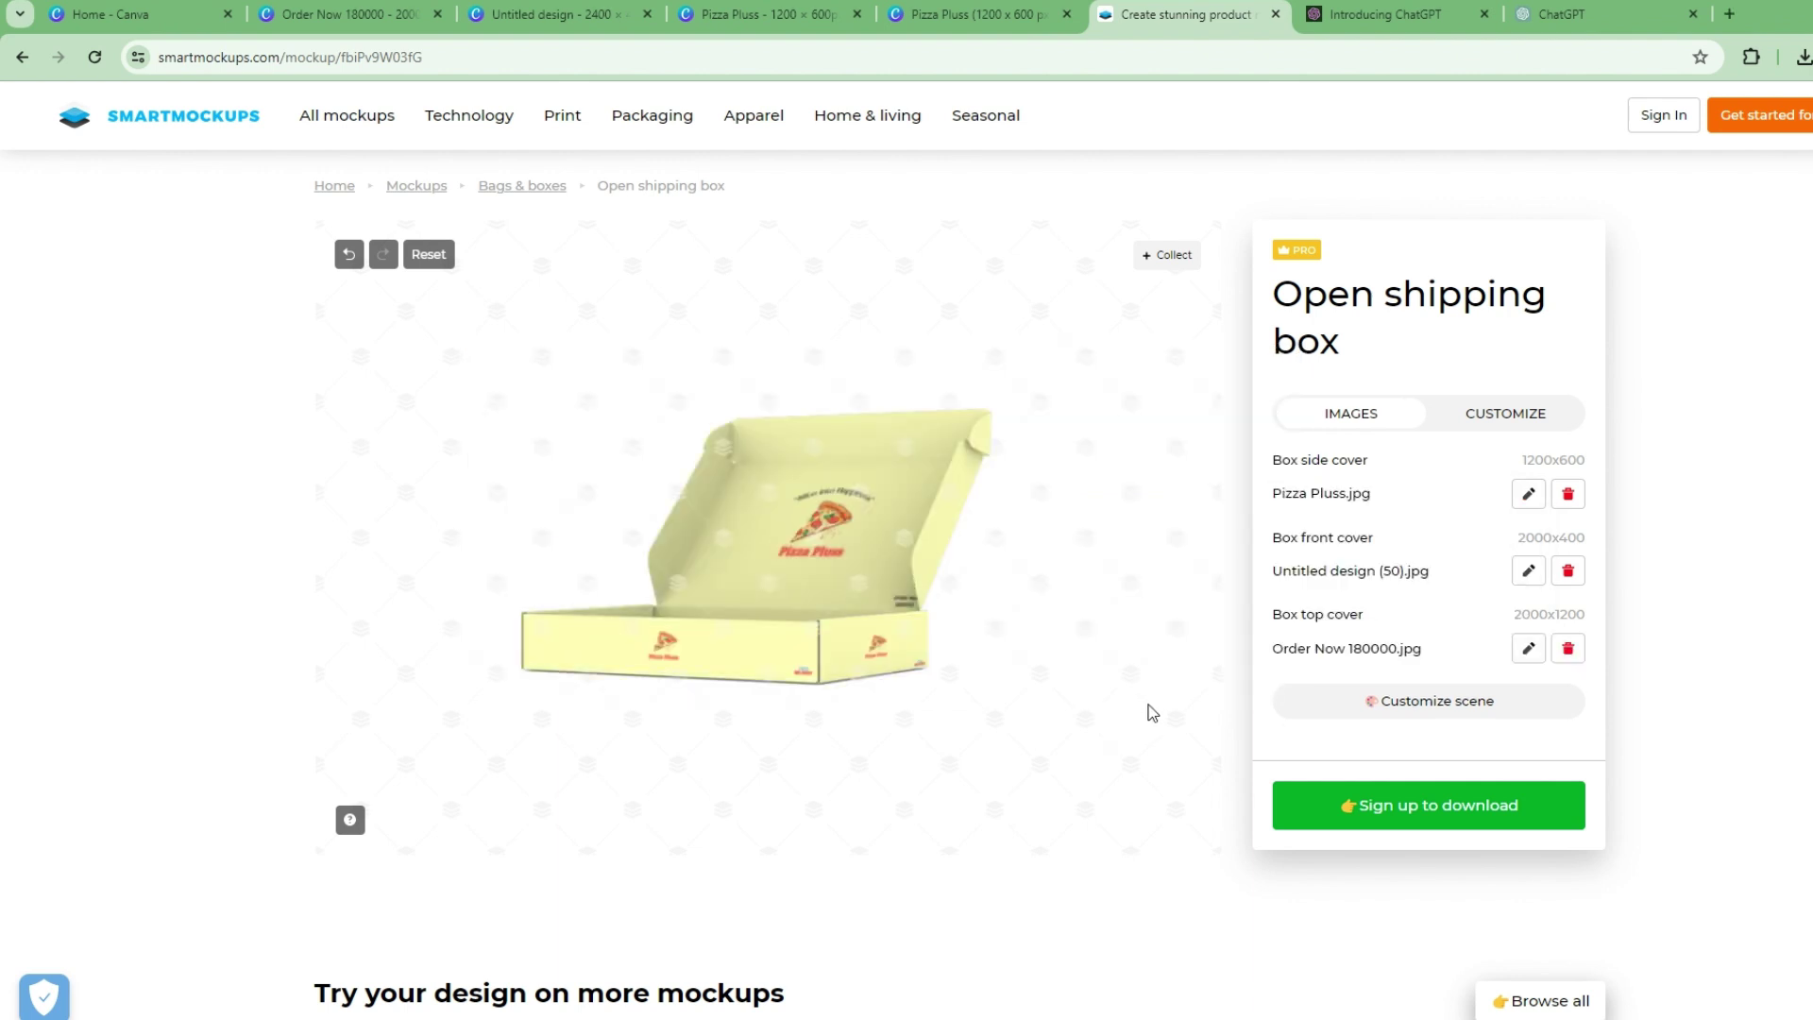
pyautogui.scroll(-4, 947, 818)
pyautogui.scroll(4, 946, 793)
pyautogui.scroll(-2, 756, 756)
pyautogui.scroll(2, 722, 697)
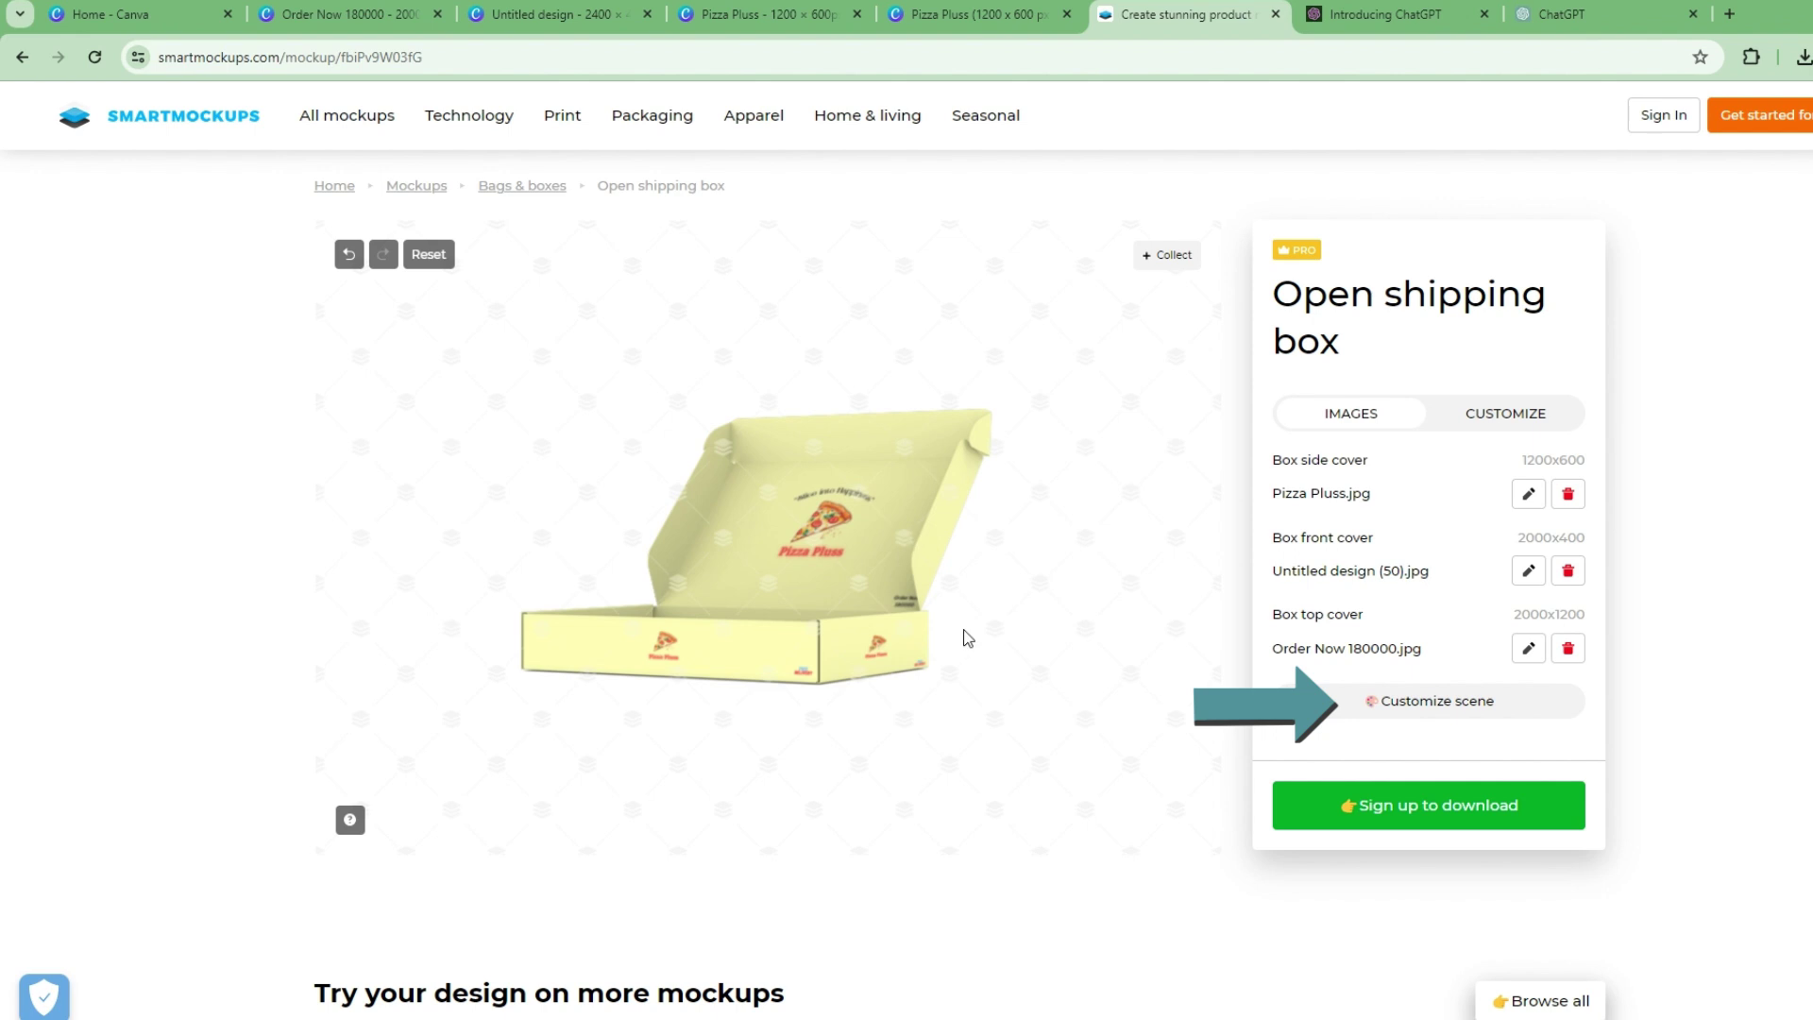
# Try brown and orange as the box color, and return it to the pale yellow taken from the box top cover
pyautogui.click(1505, 413)
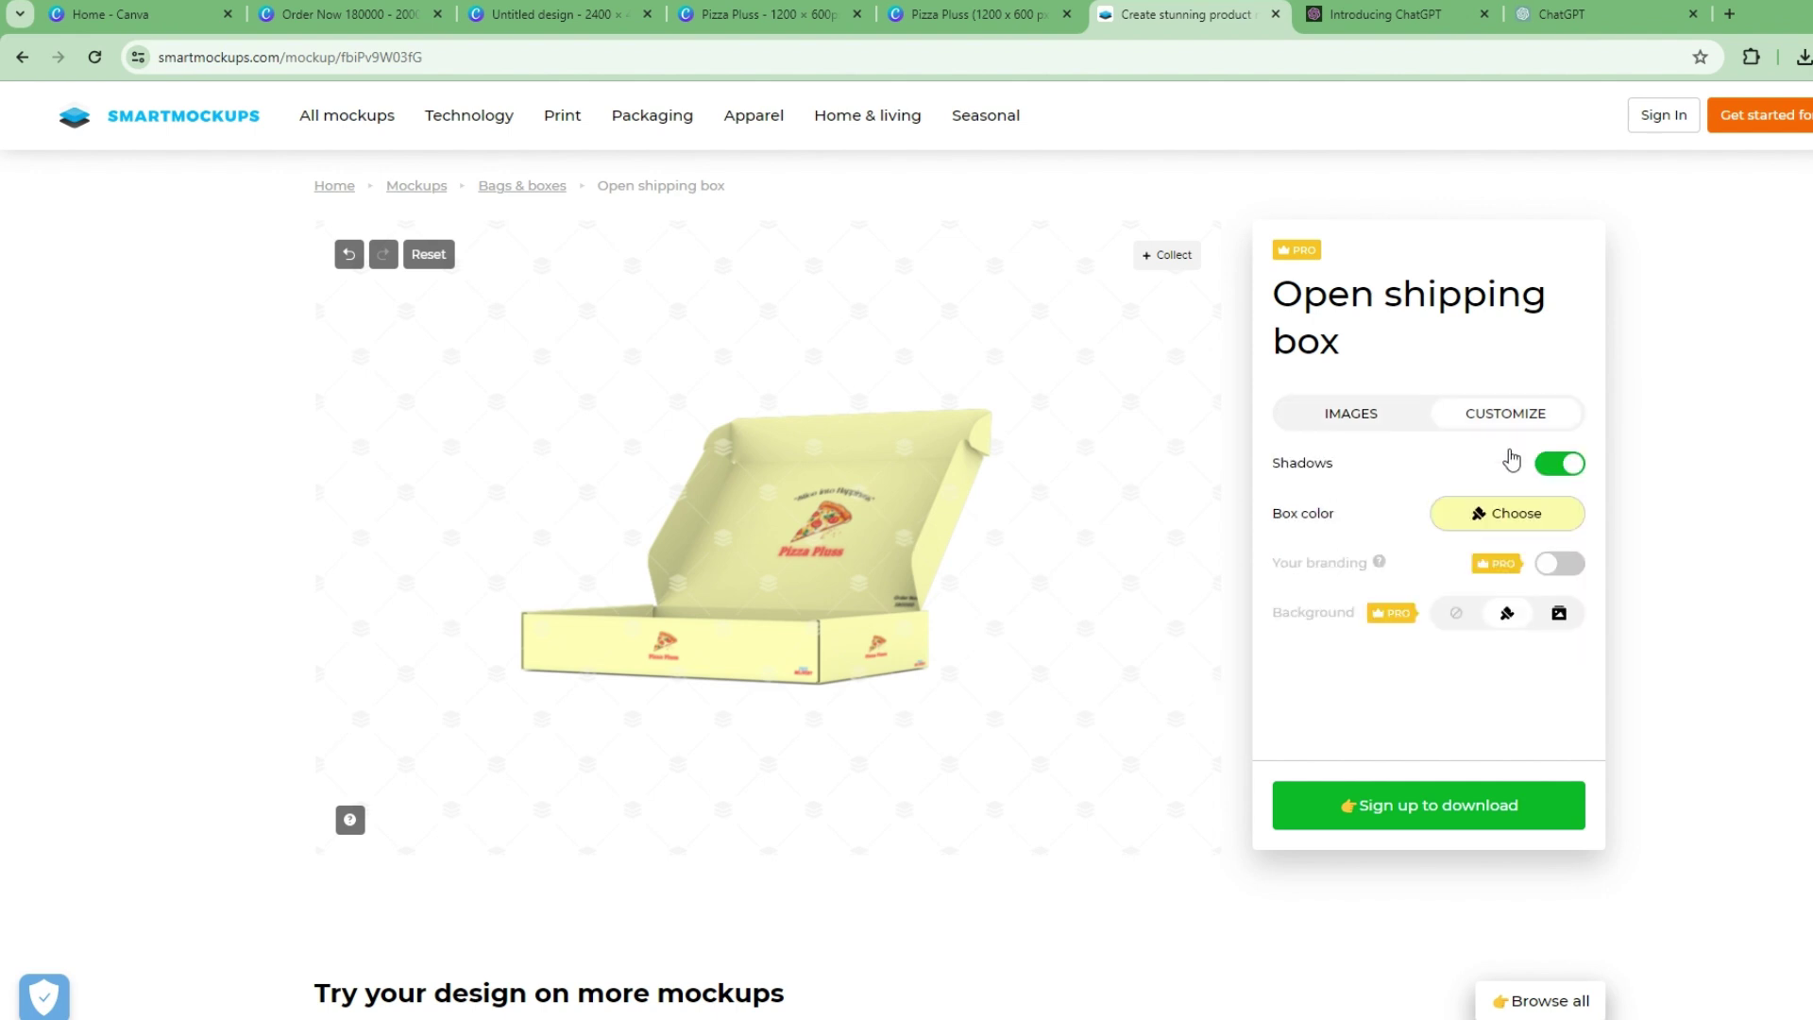
pyautogui.click(1476, 522)
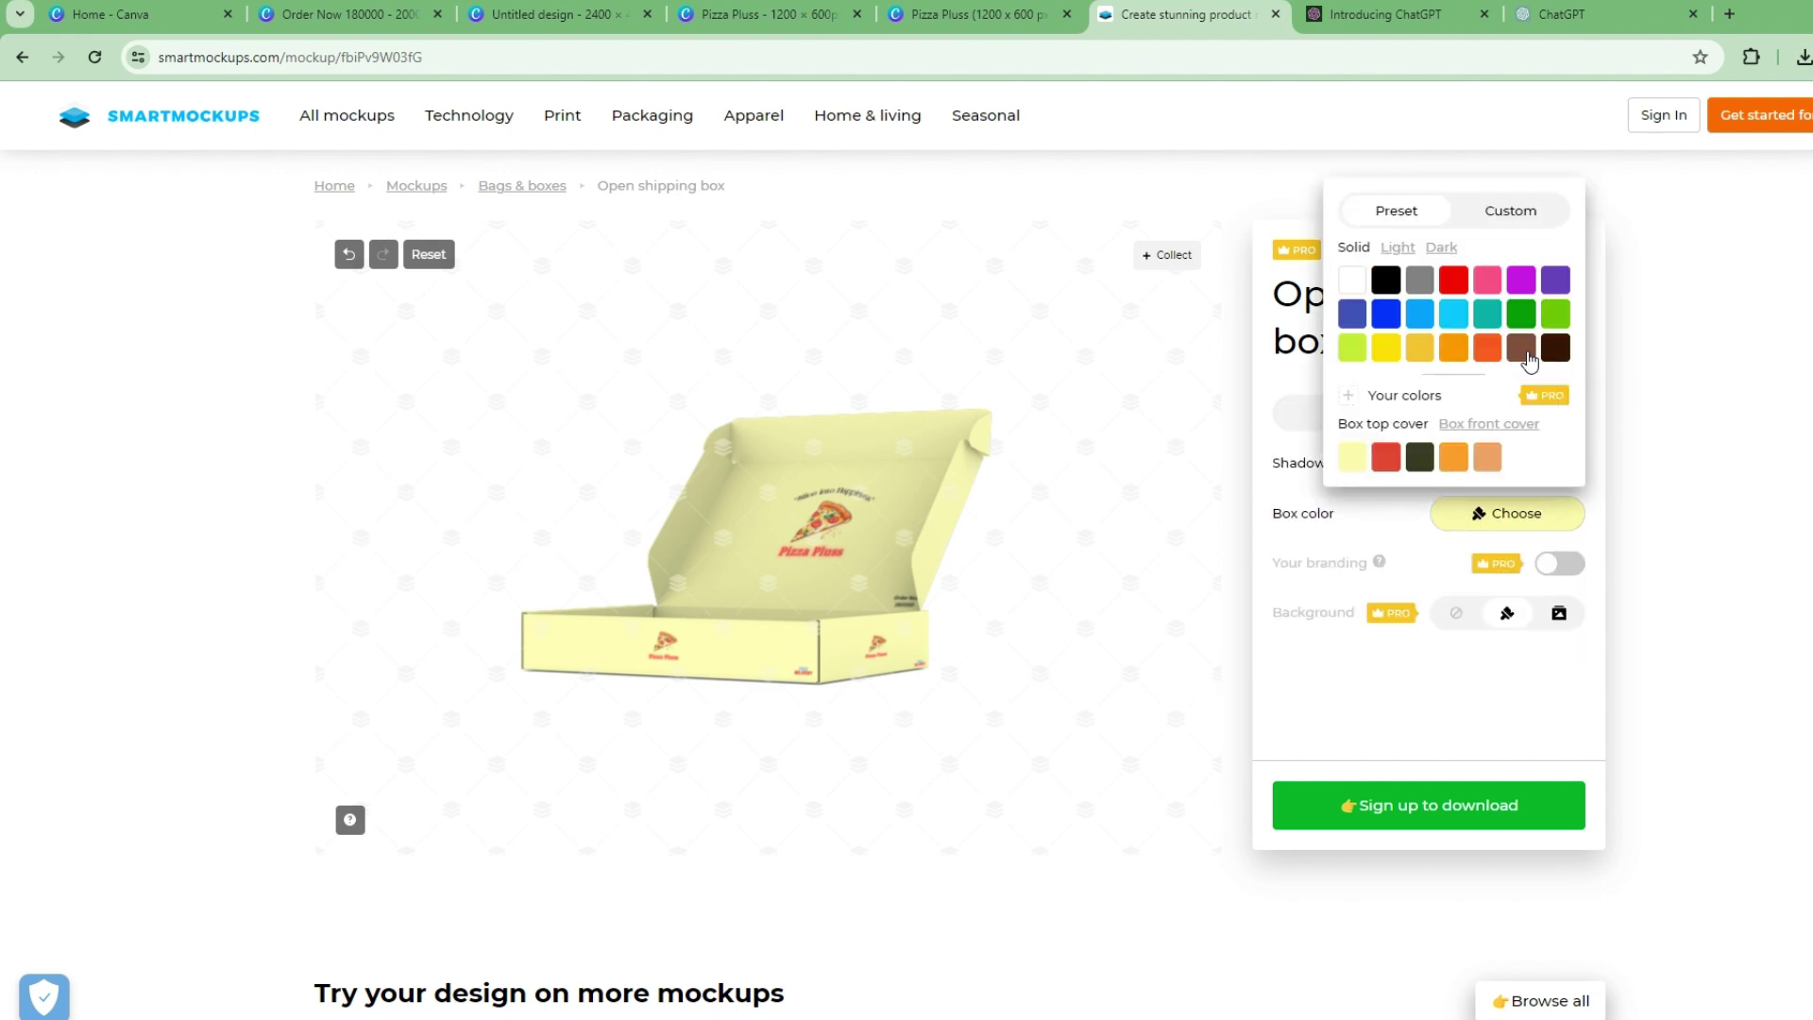
pyautogui.click(1530, 359)
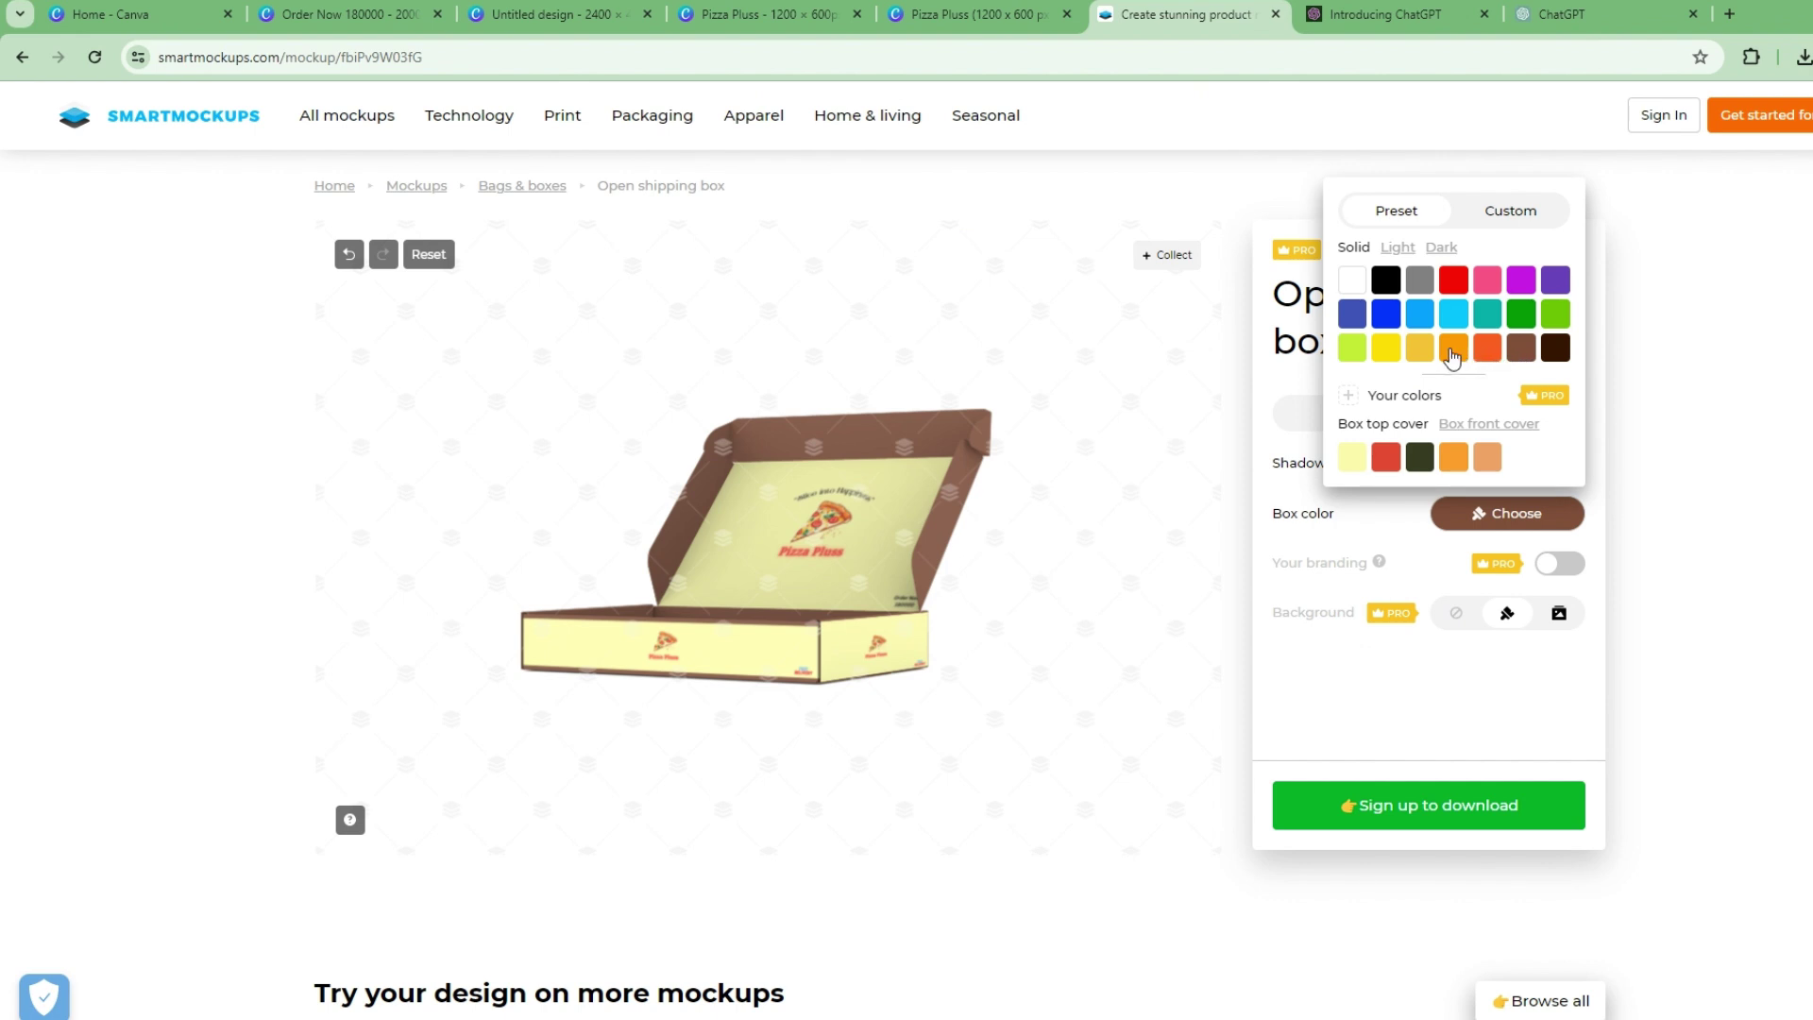
pyautogui.click(1453, 354)
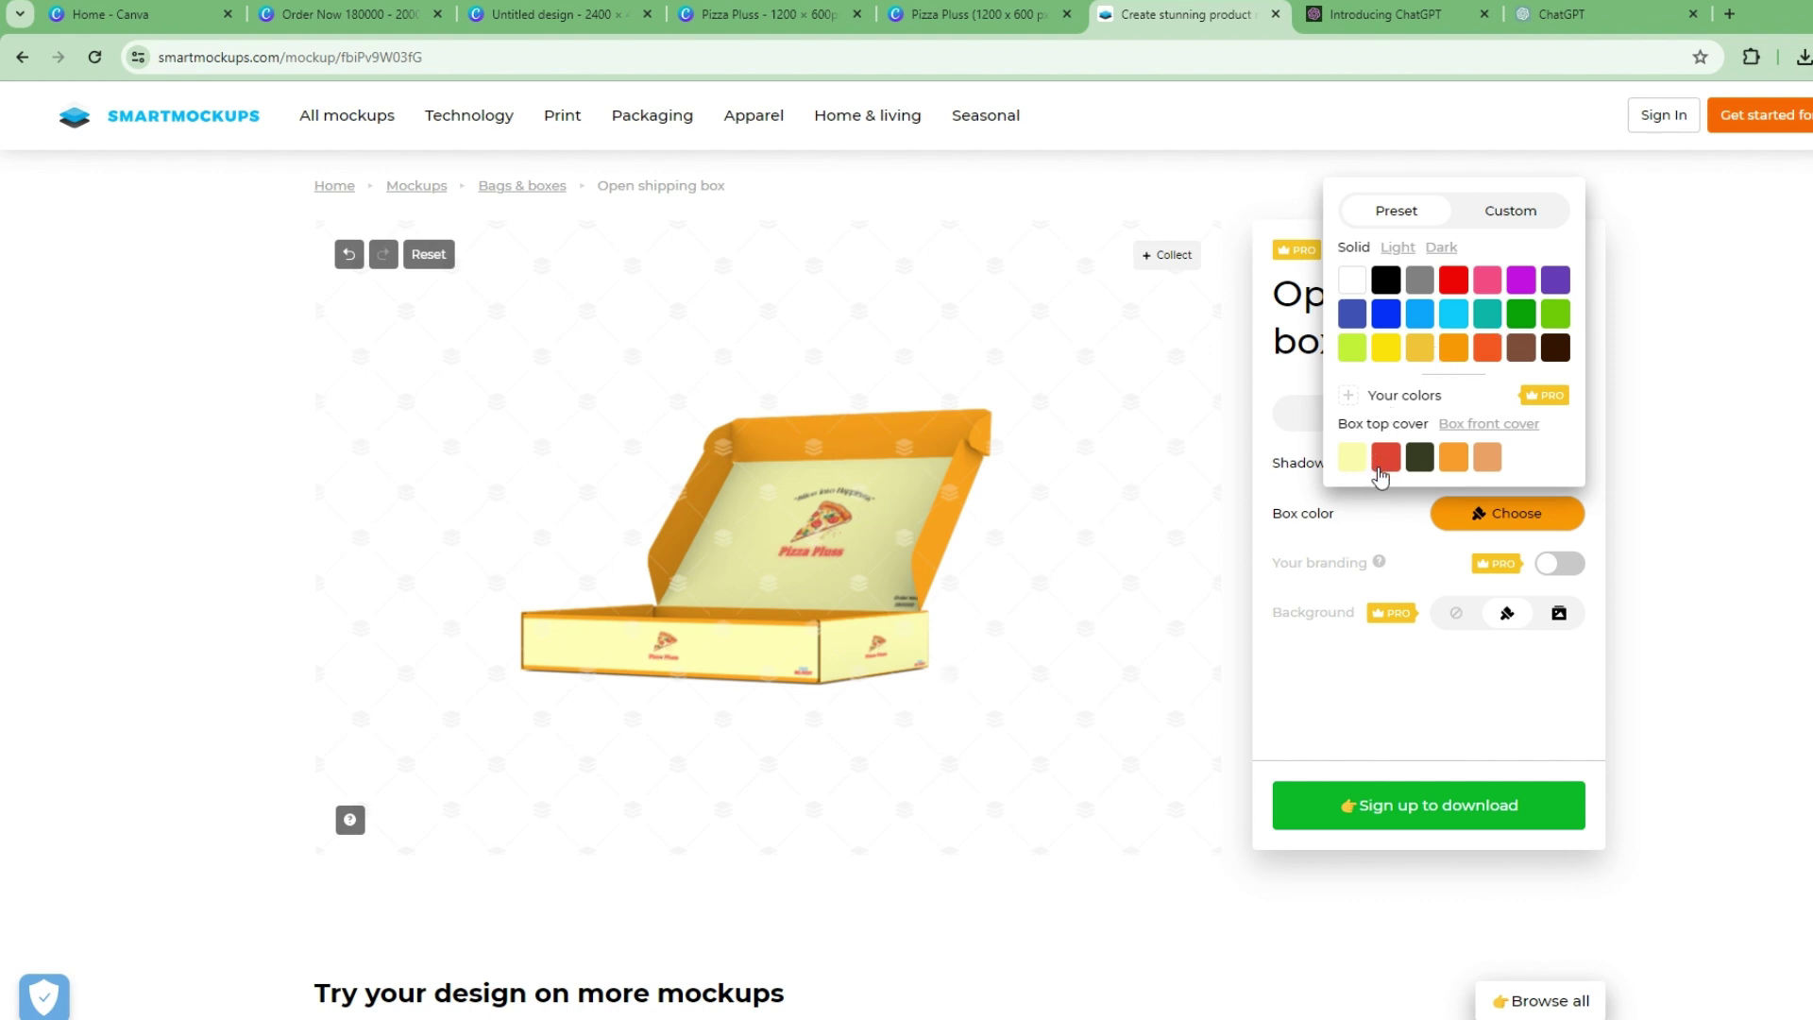
pyautogui.click(1357, 457)
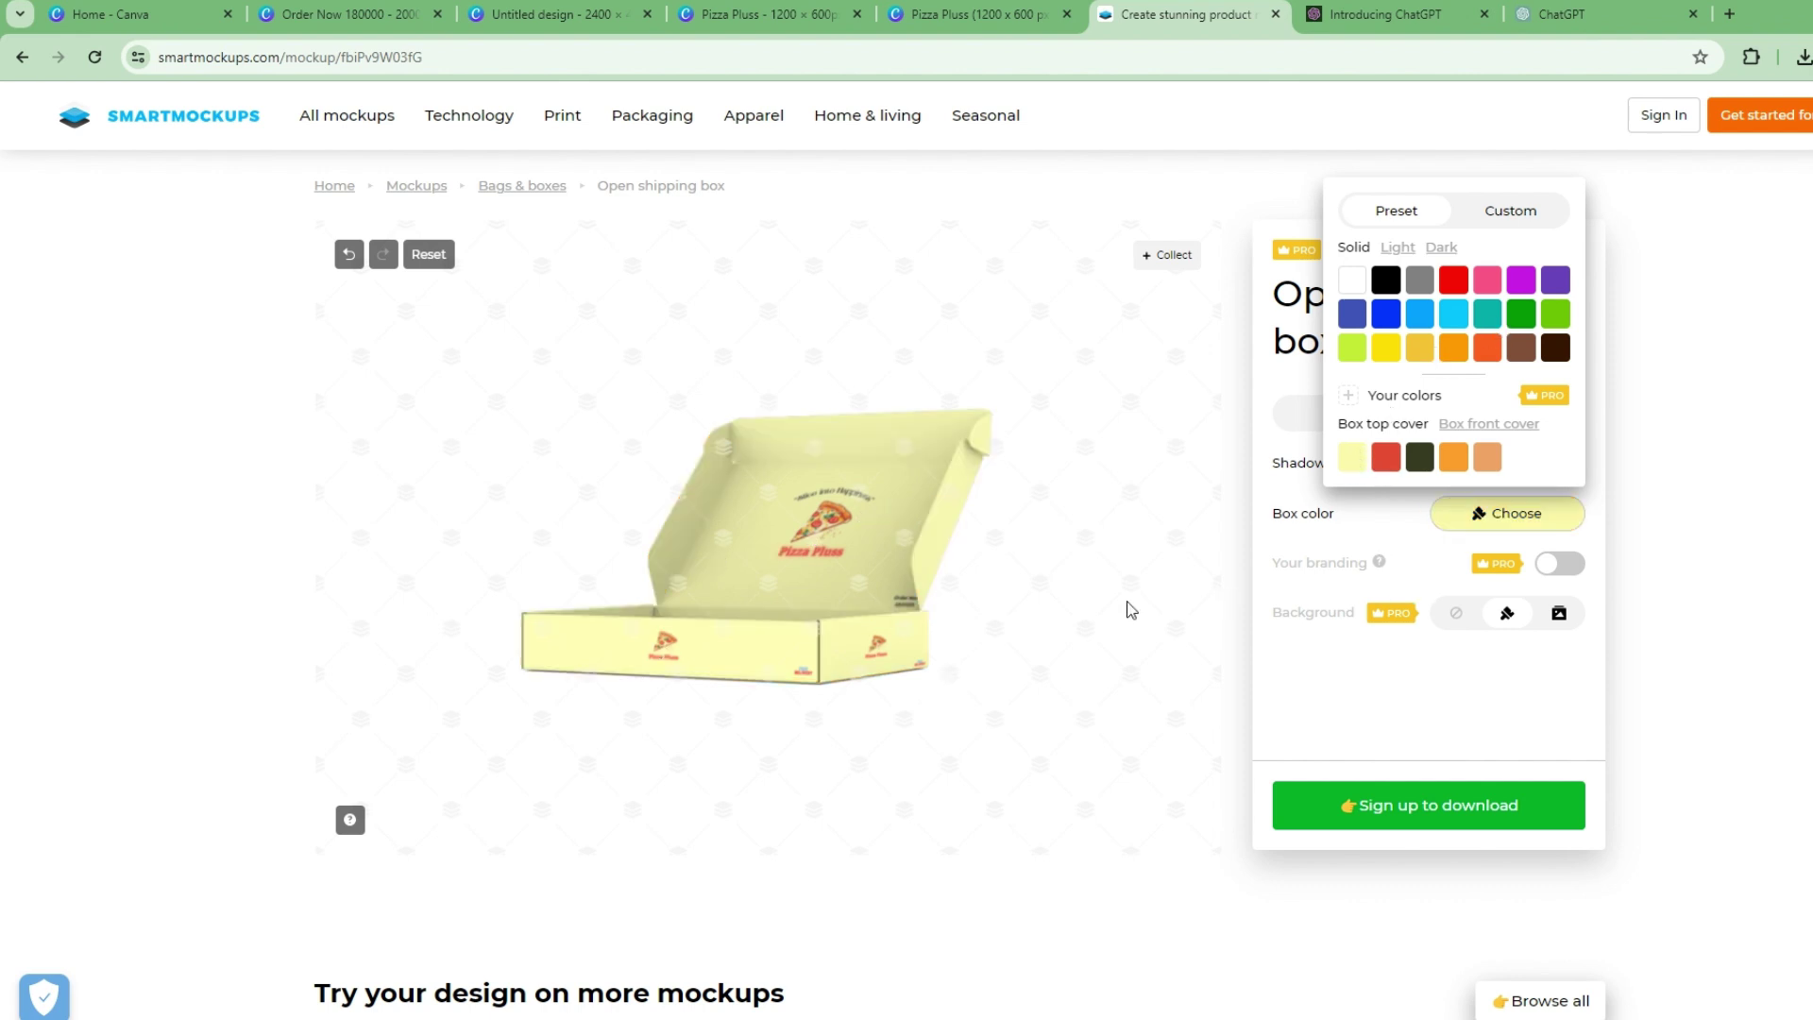
pyautogui.click(1017, 794)
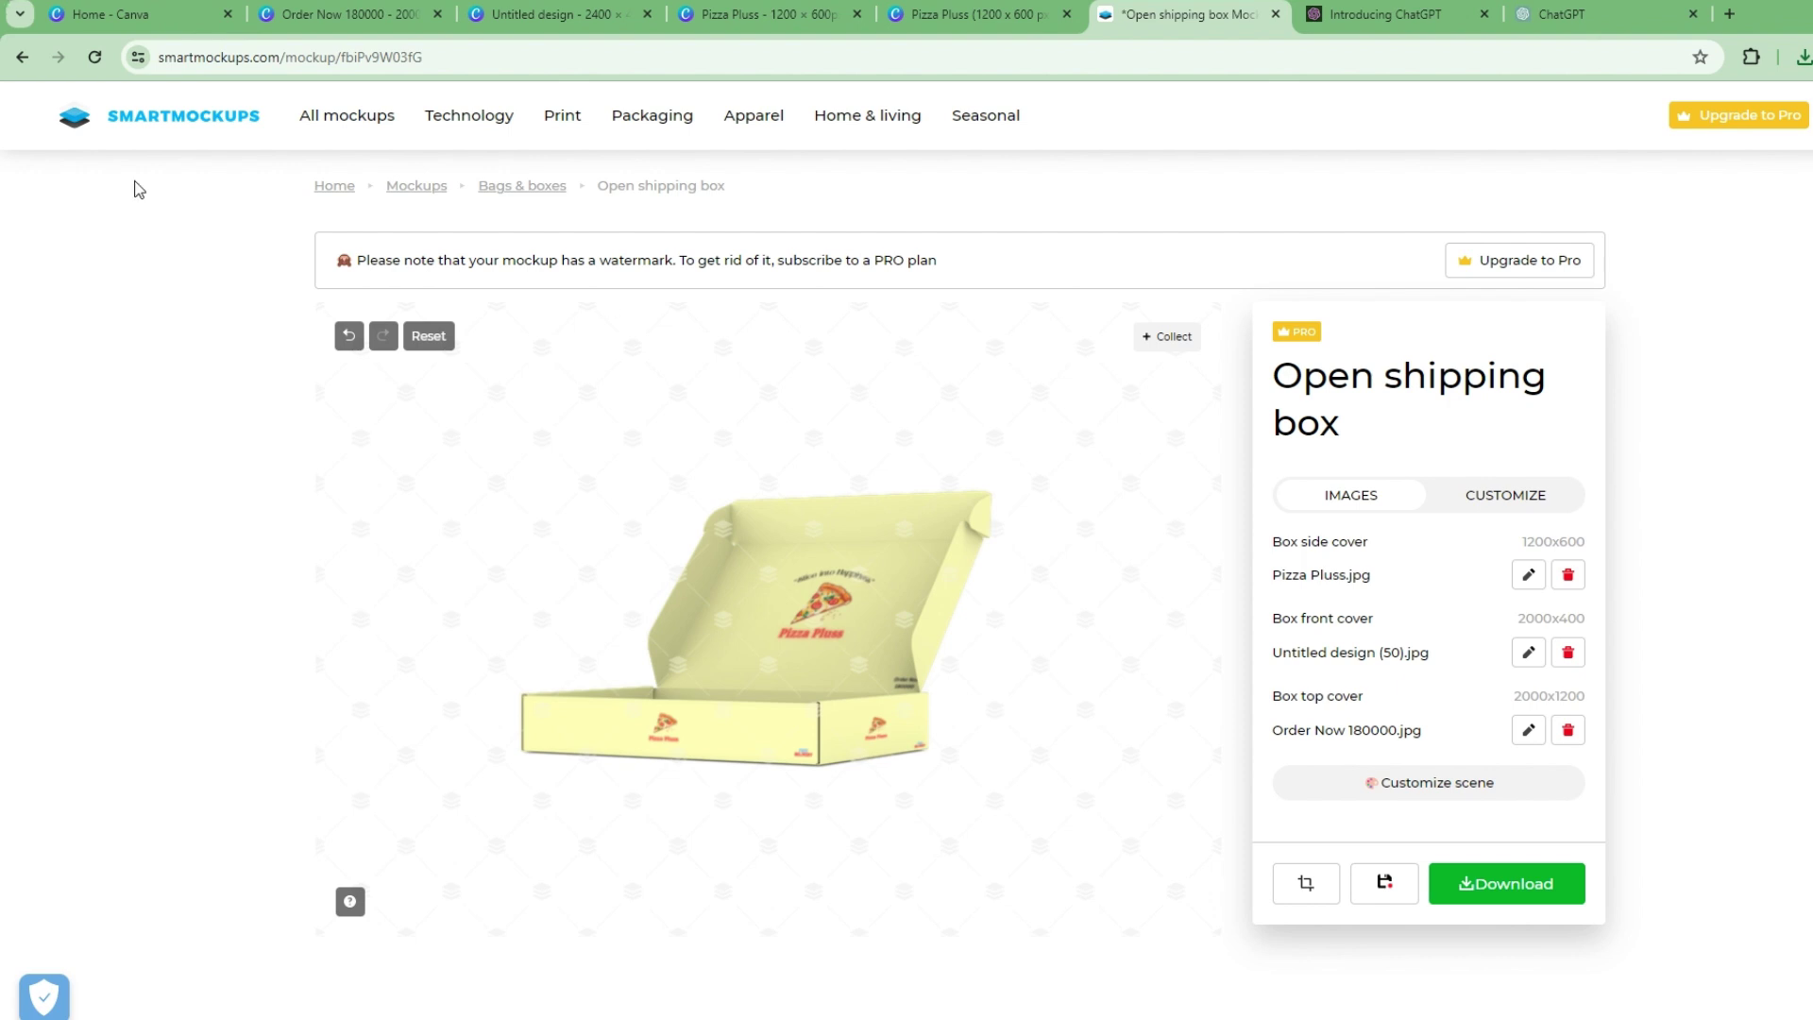
# Browse the Bags & boxes packaging mockups for other box designs
pyautogui.moveTo(648, 121)
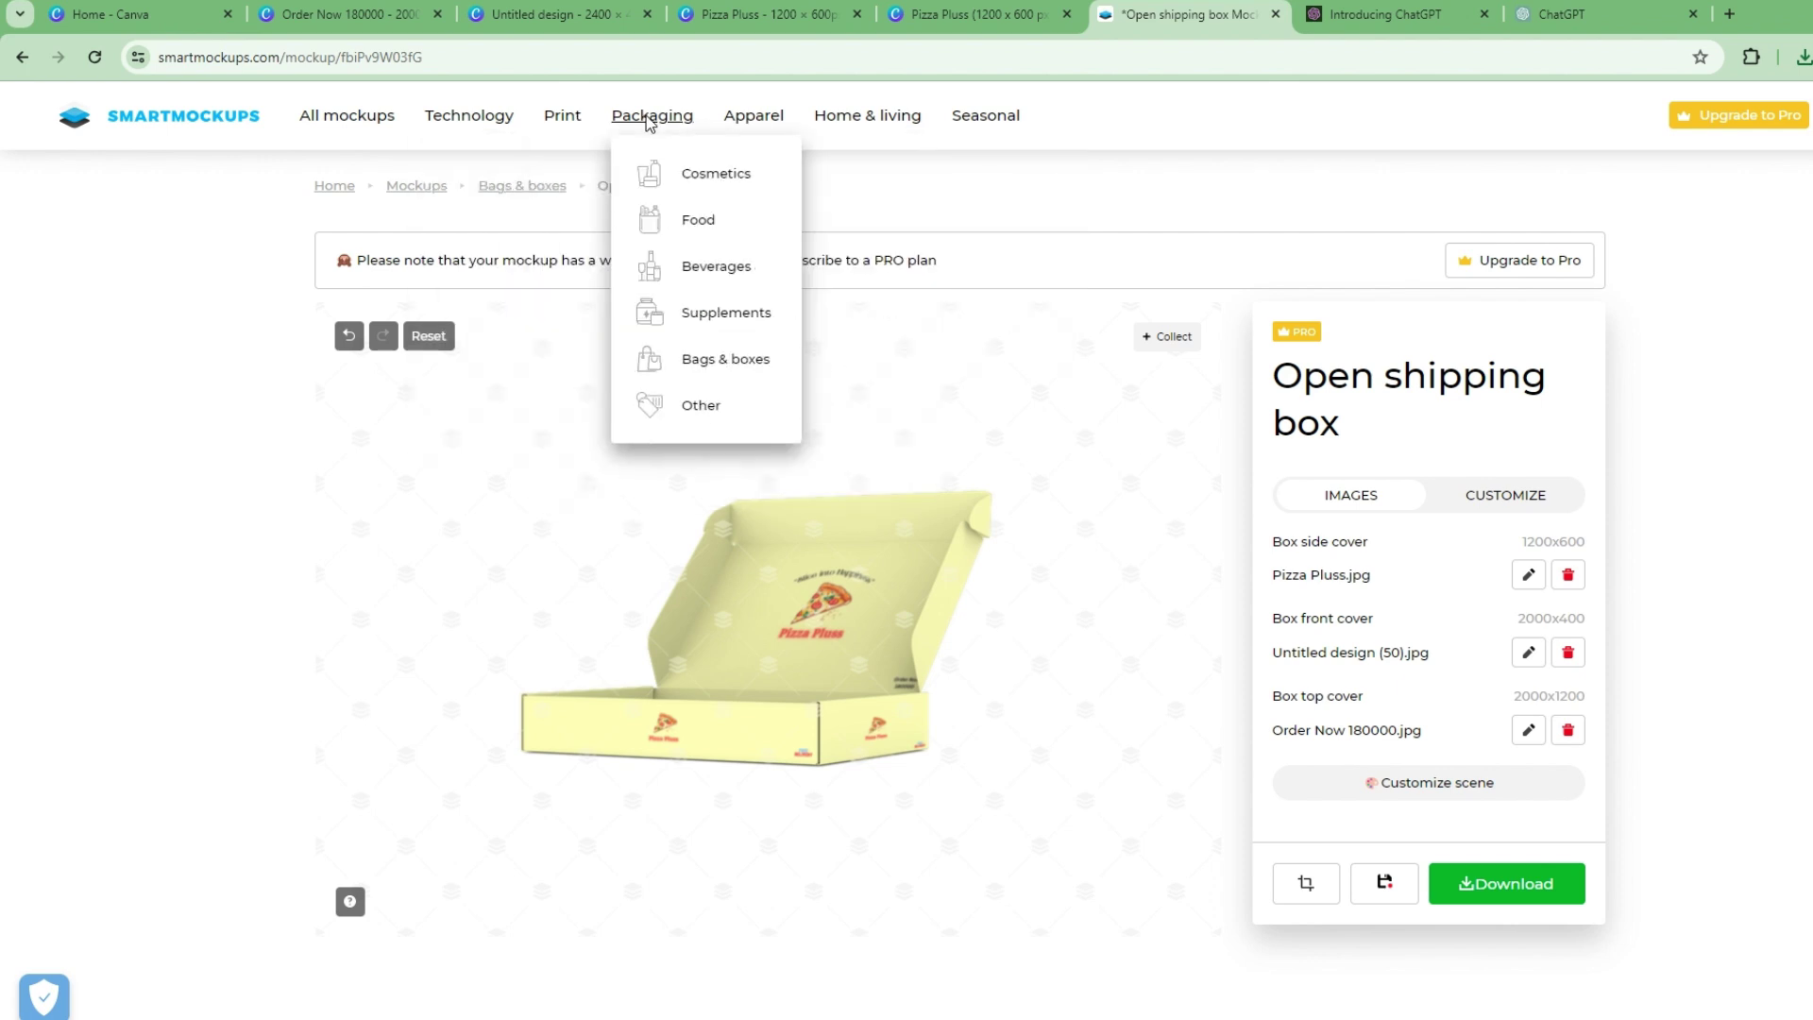
pyautogui.click(699, 364)
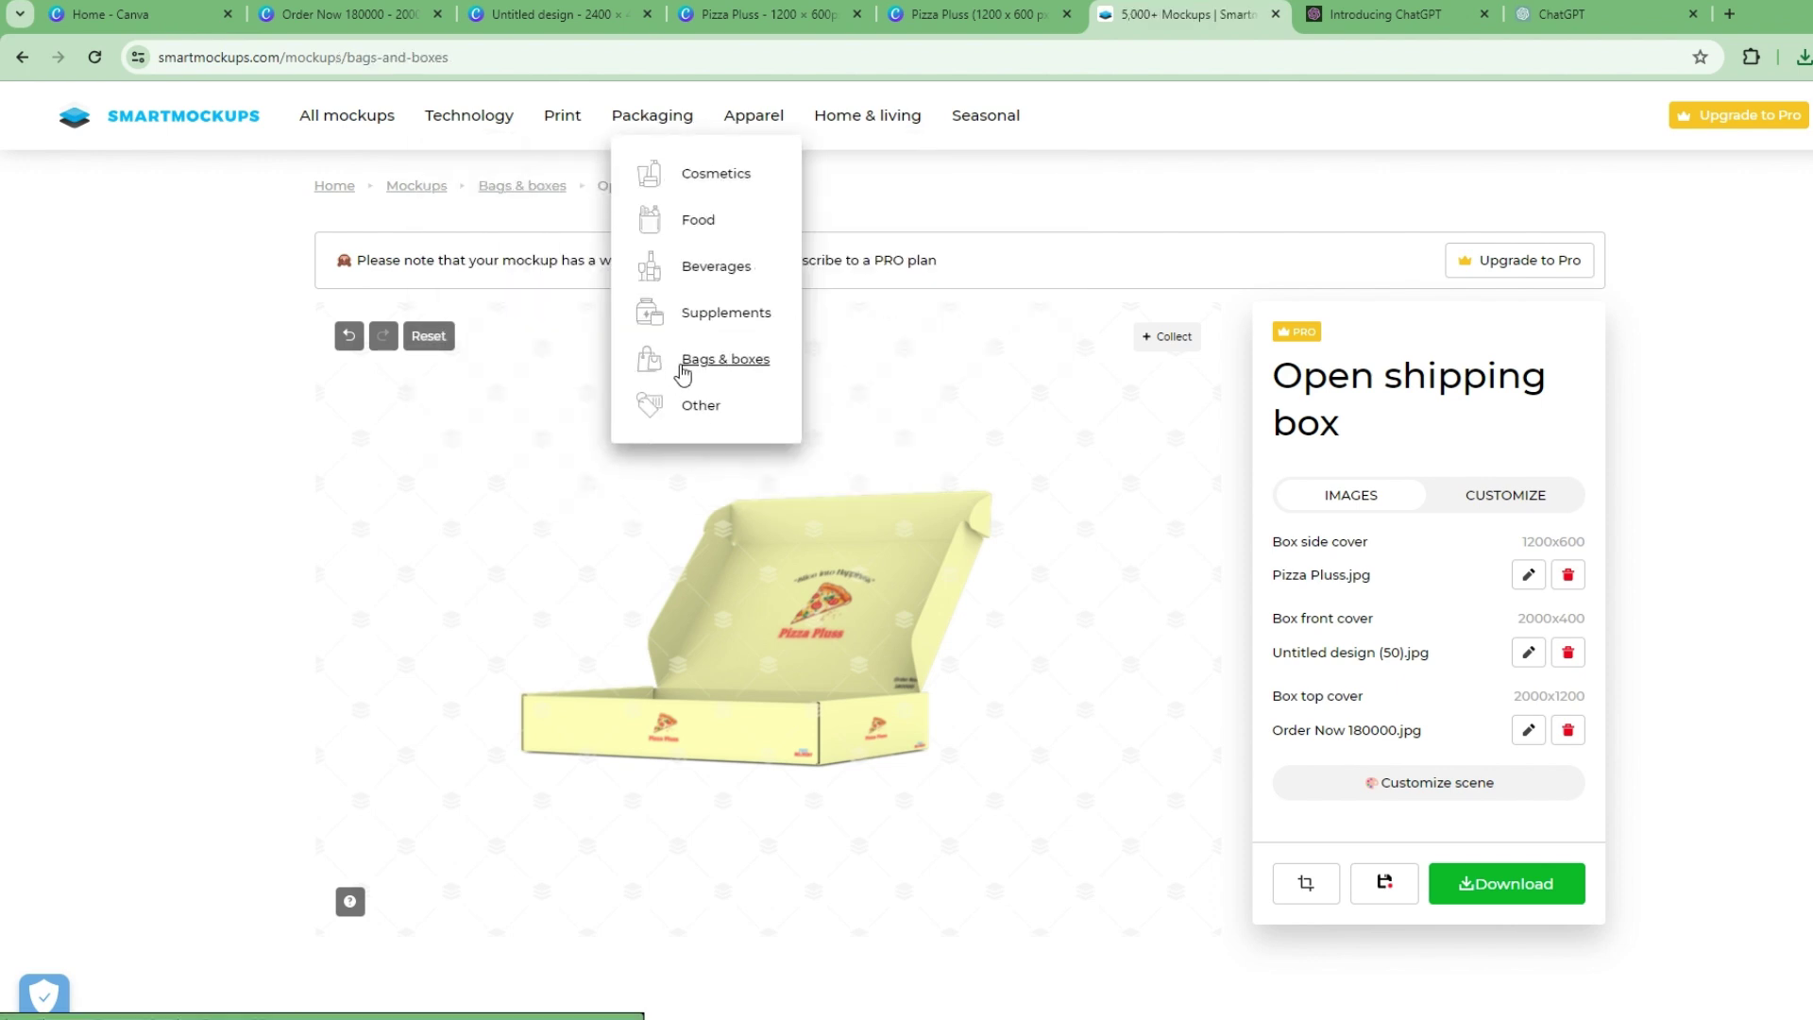
pyautogui.scroll(-4, 923, 756)
pyautogui.scroll(-4, 944, 748)
pyautogui.scroll(1, 1523, 806)
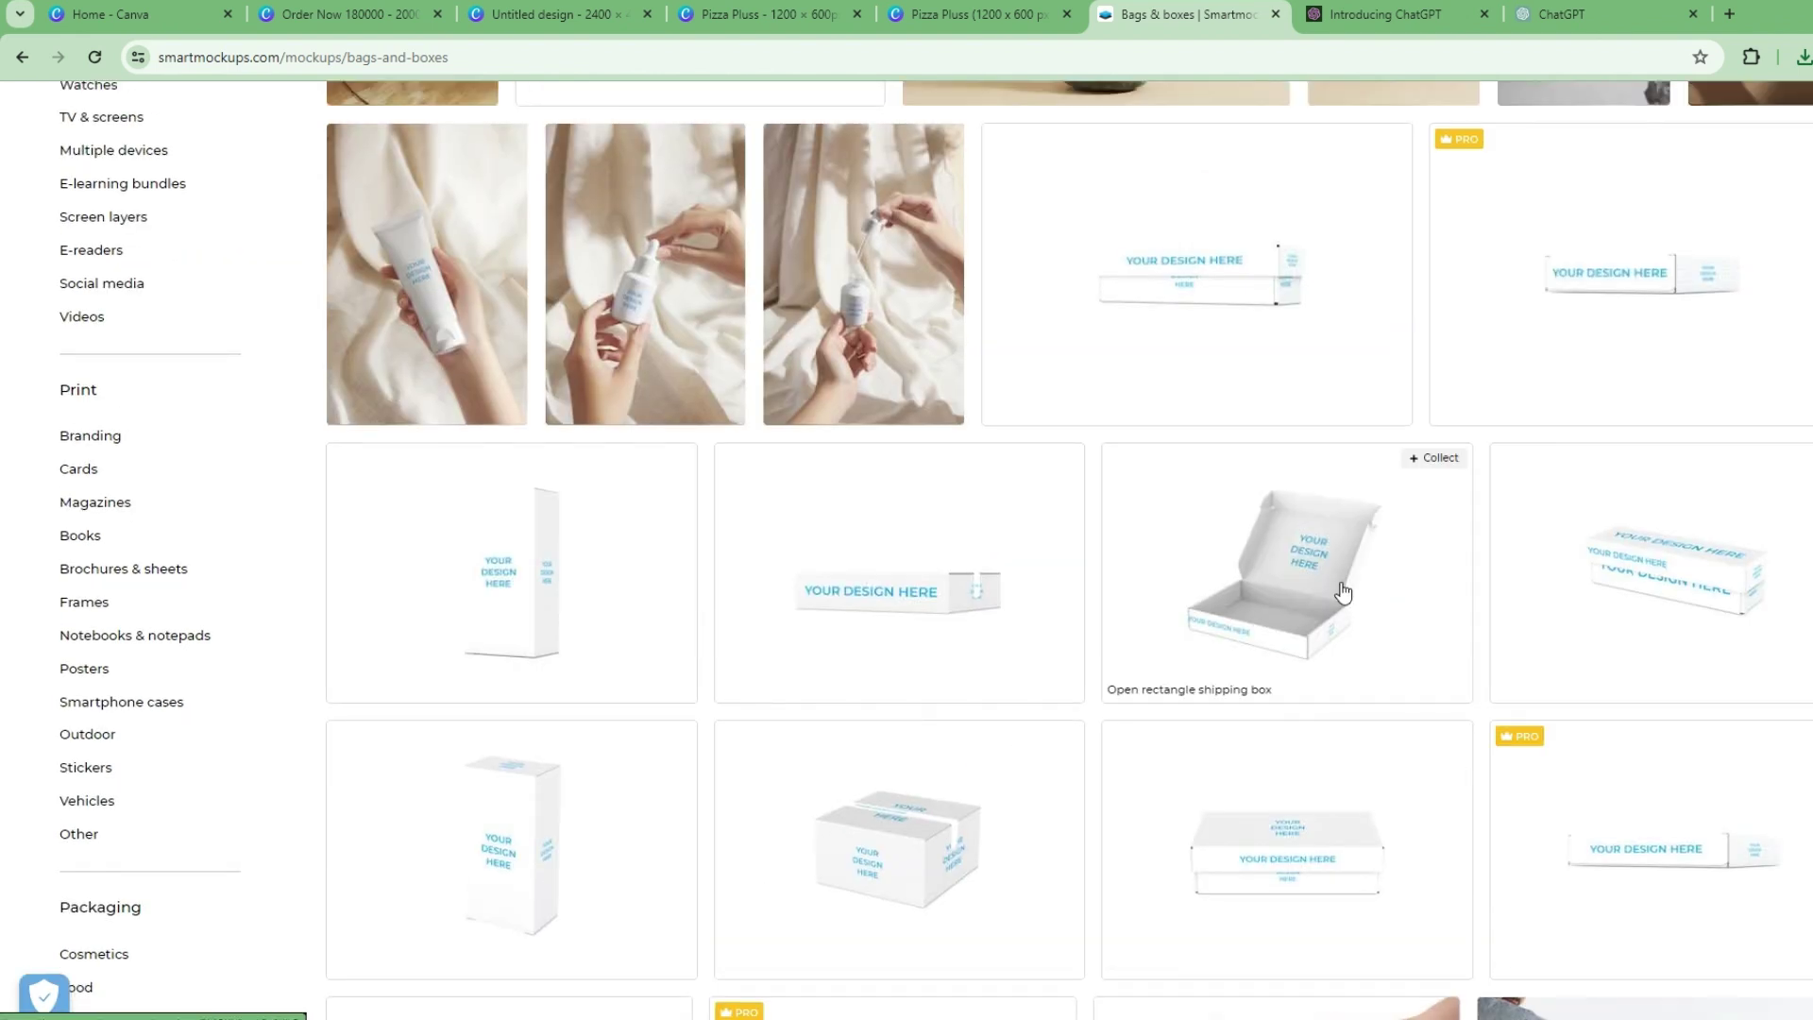
# Switch to the Canva home page and search the templates for "facebook ads marketing"
pyautogui.click(351, 16)
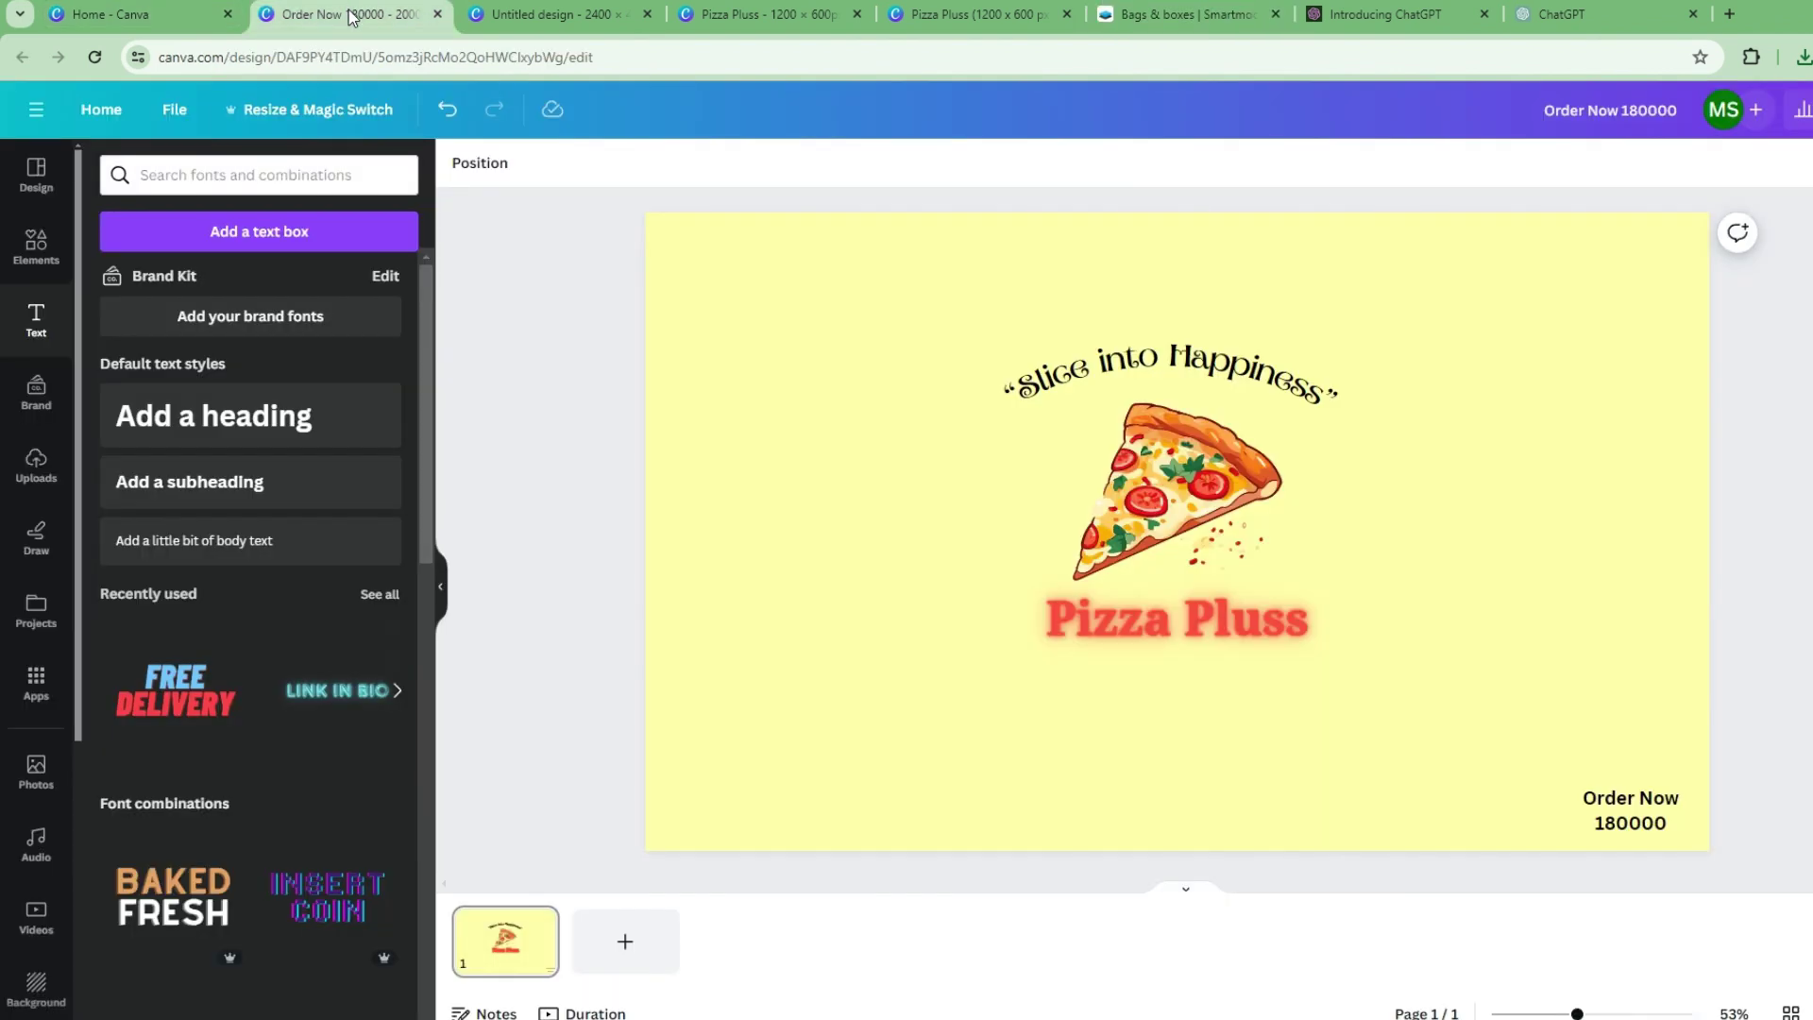
pyautogui.click(159, 16)
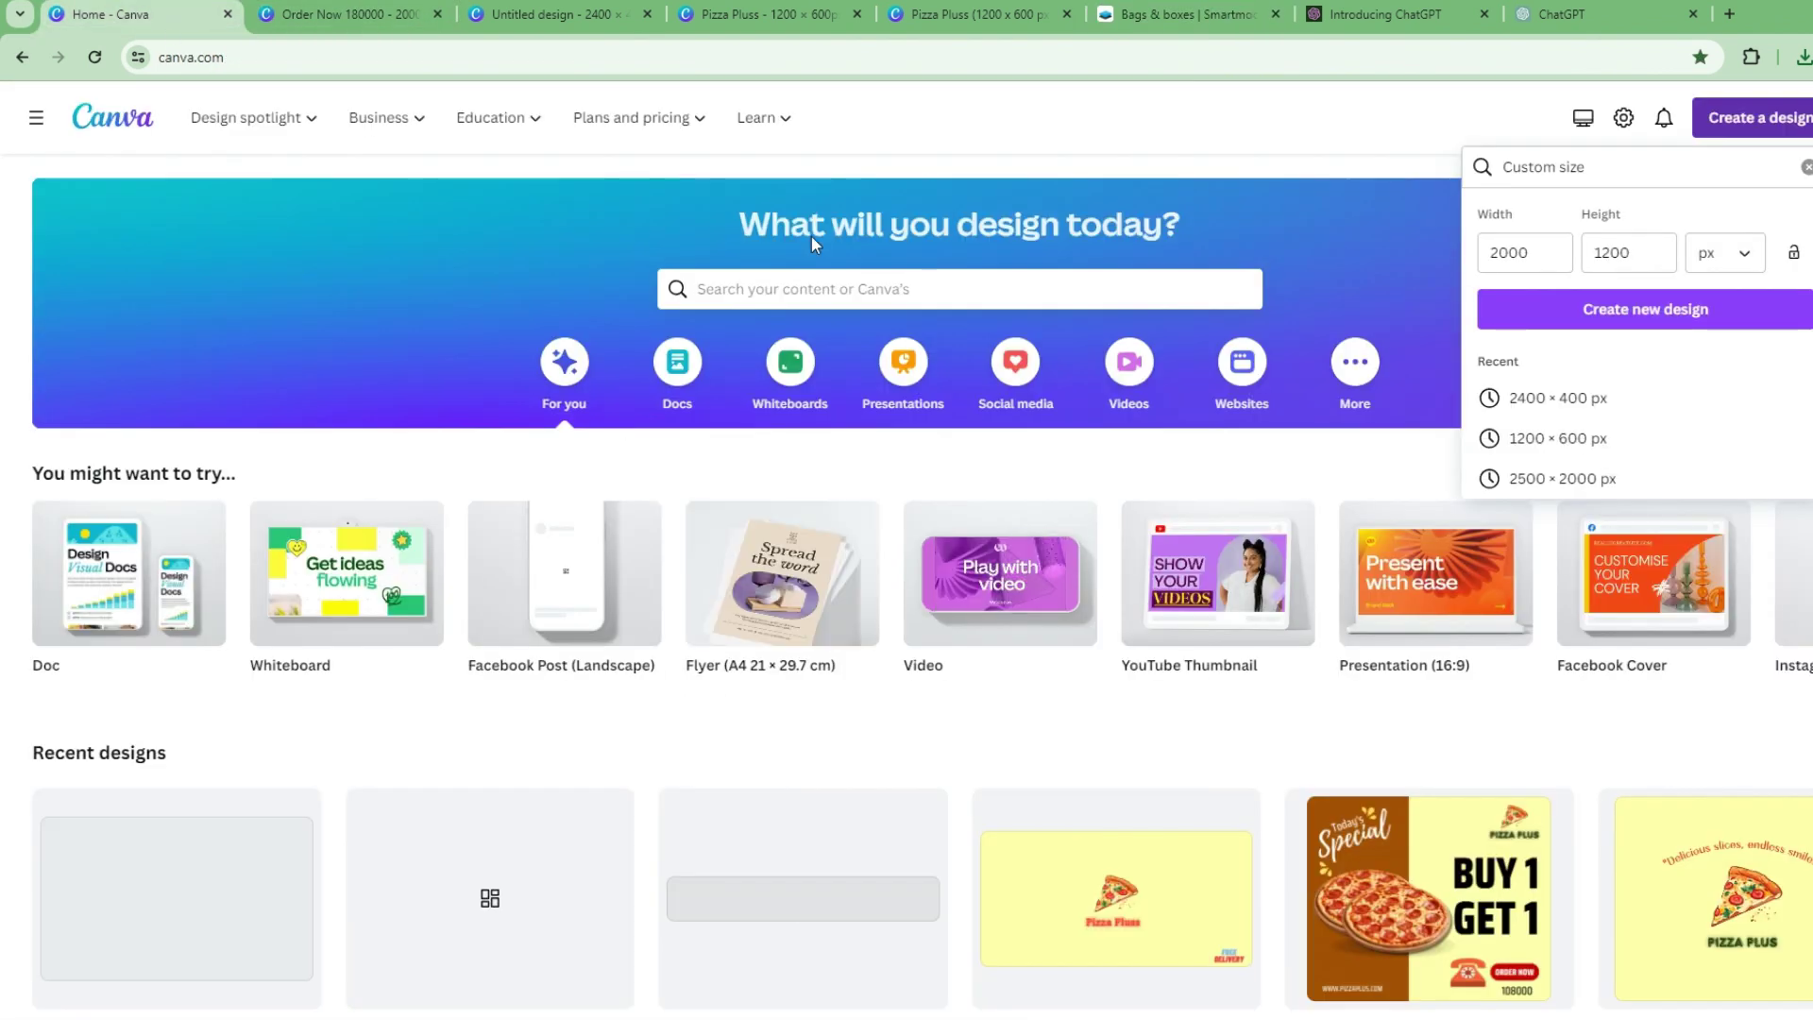
pyautogui.click(815, 288)
pyautogui.write('face b')
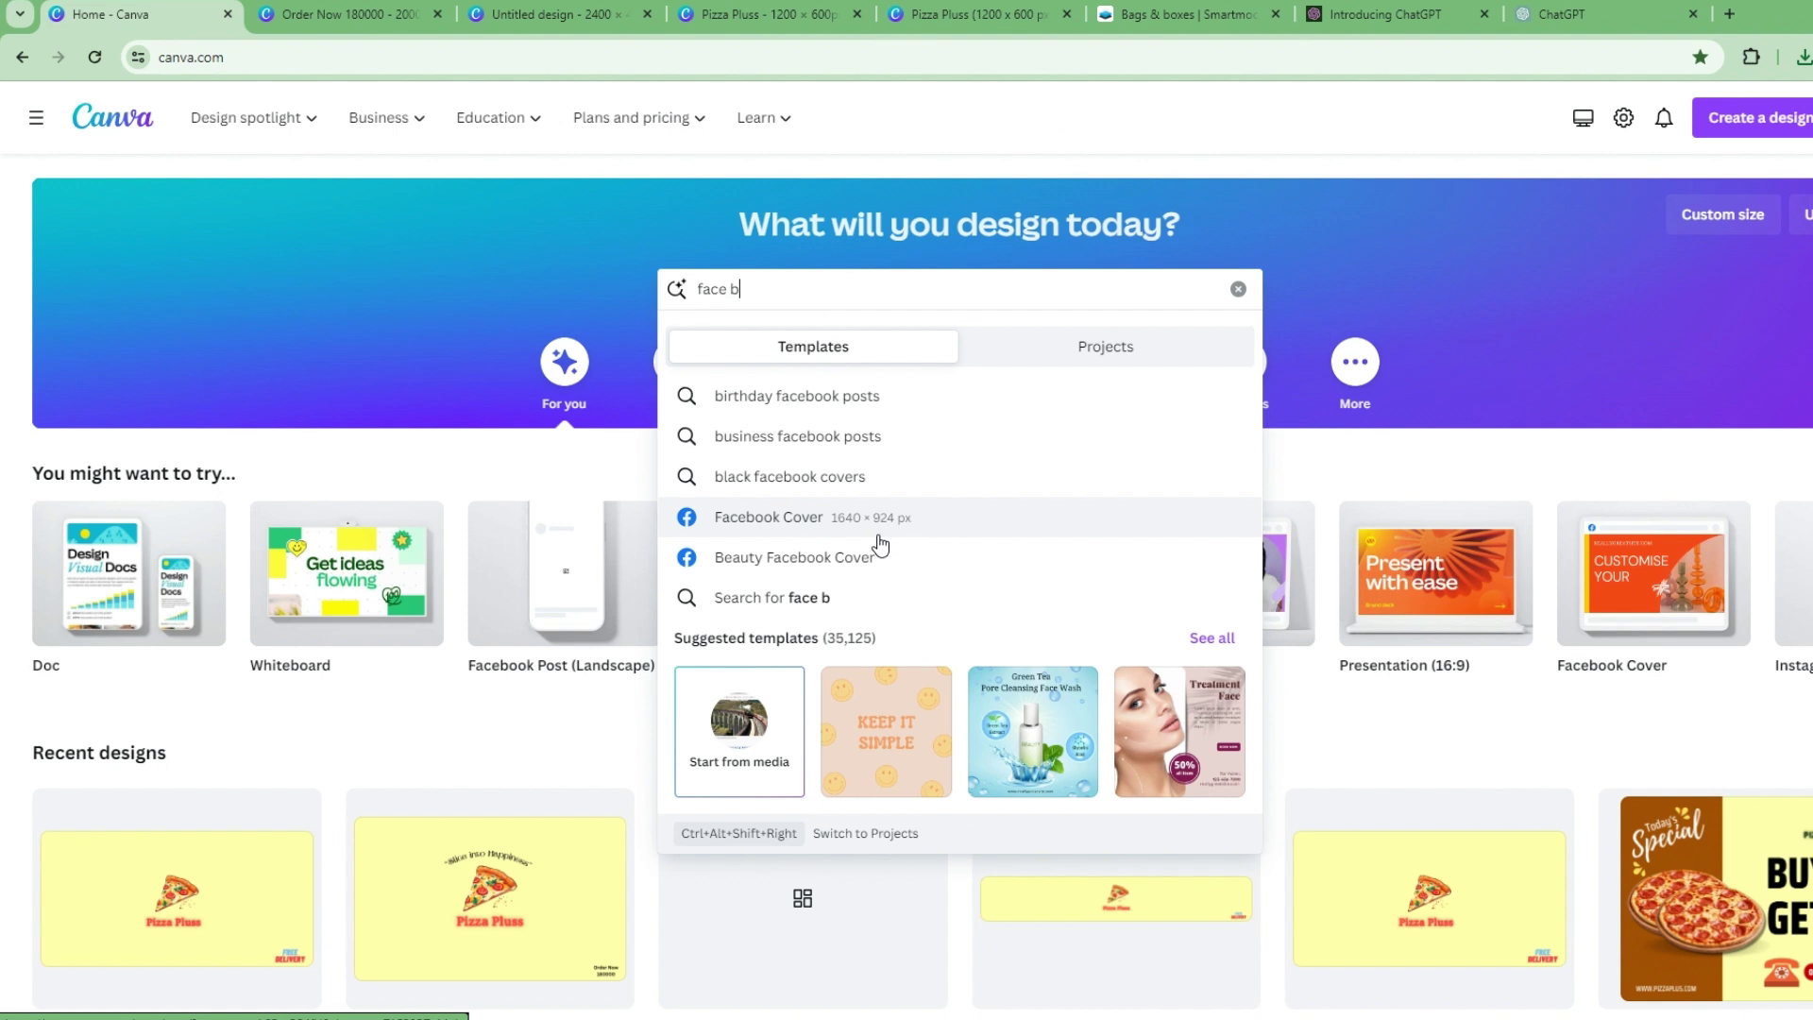
pyautogui.press('BackSpace')
pyautogui.press('BackSpace')
pyautogui.write('book ad')
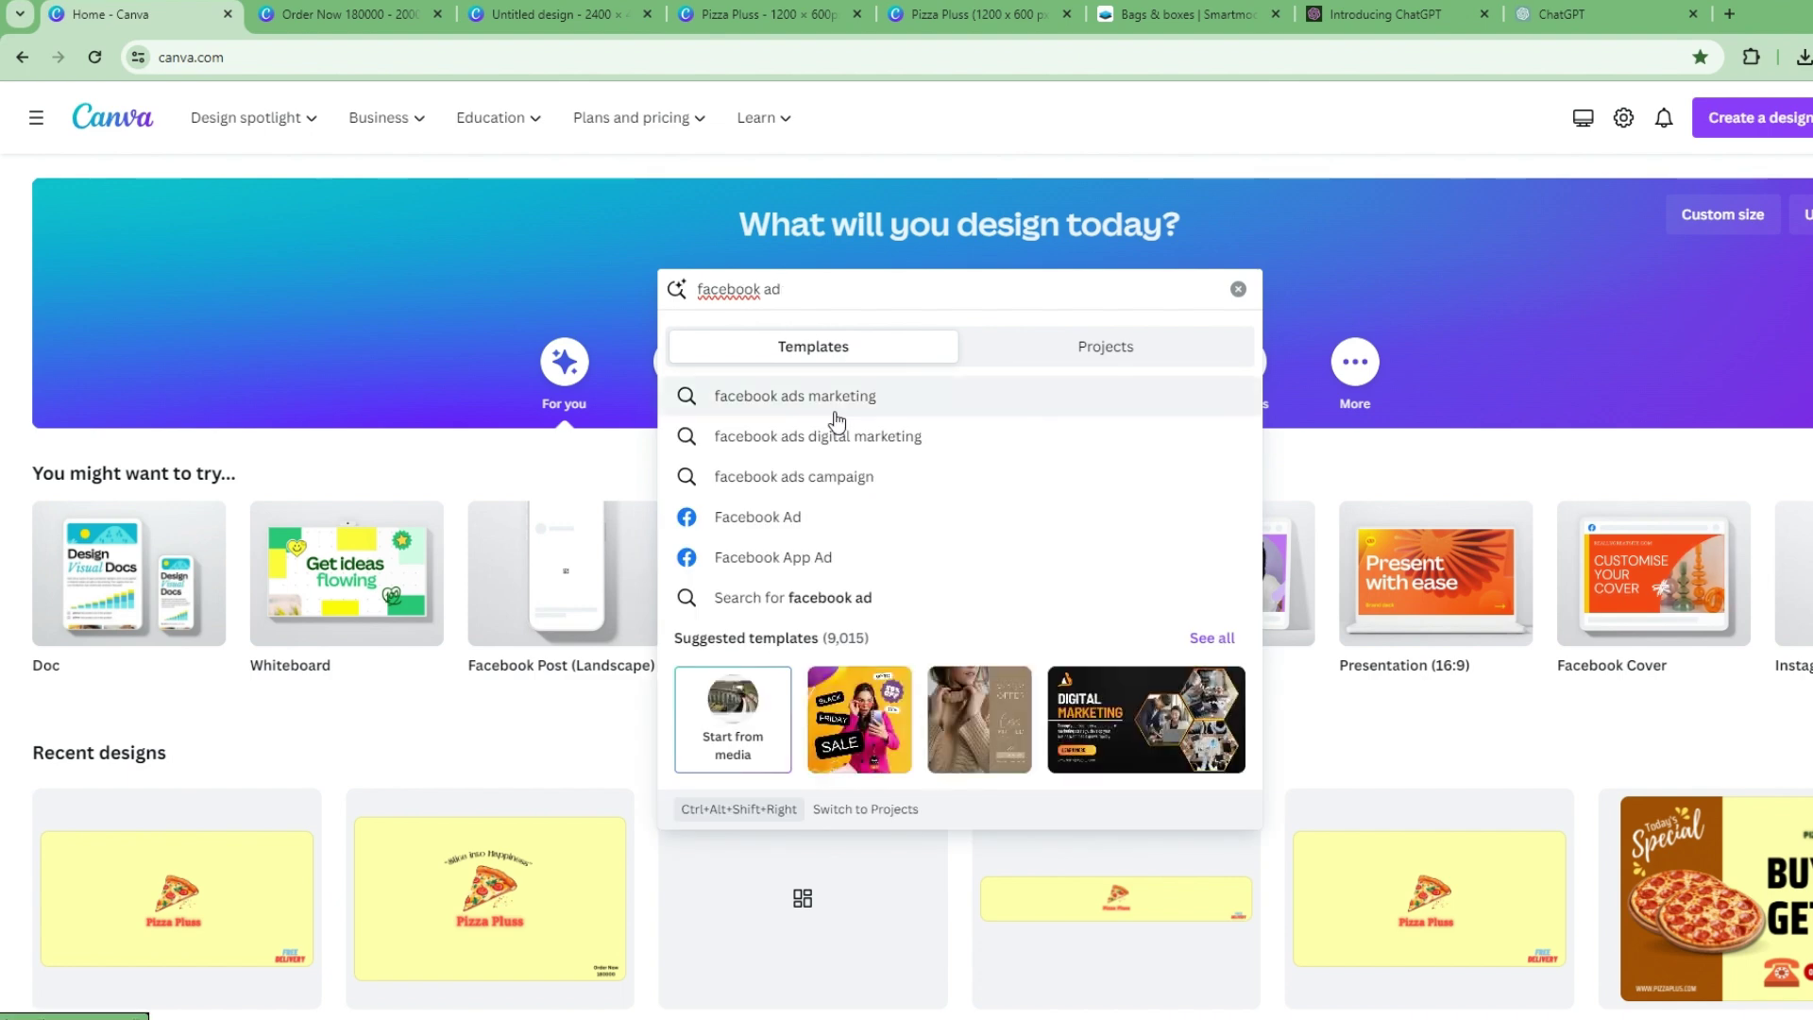
pyautogui.click(834, 414)
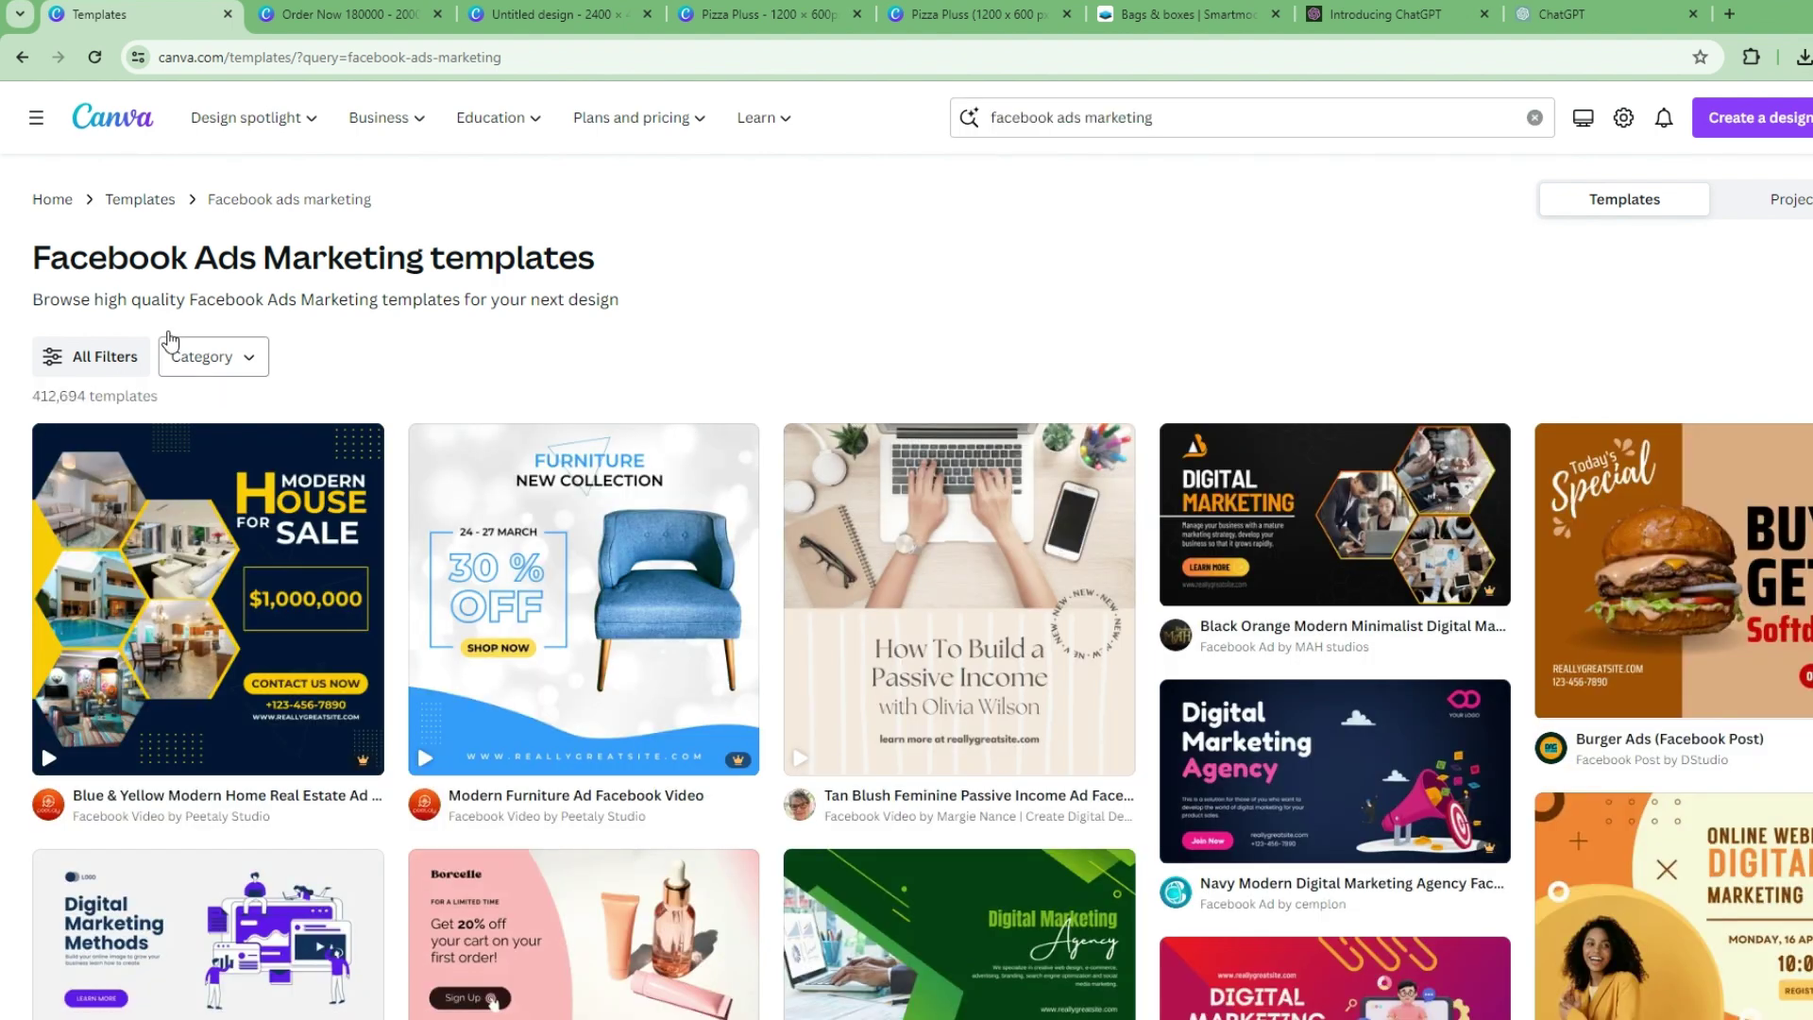
# Open the Burger Ads (Facebook Post) template for editing and delete its burger photo
pyautogui.scroll(-2, 850, 511)
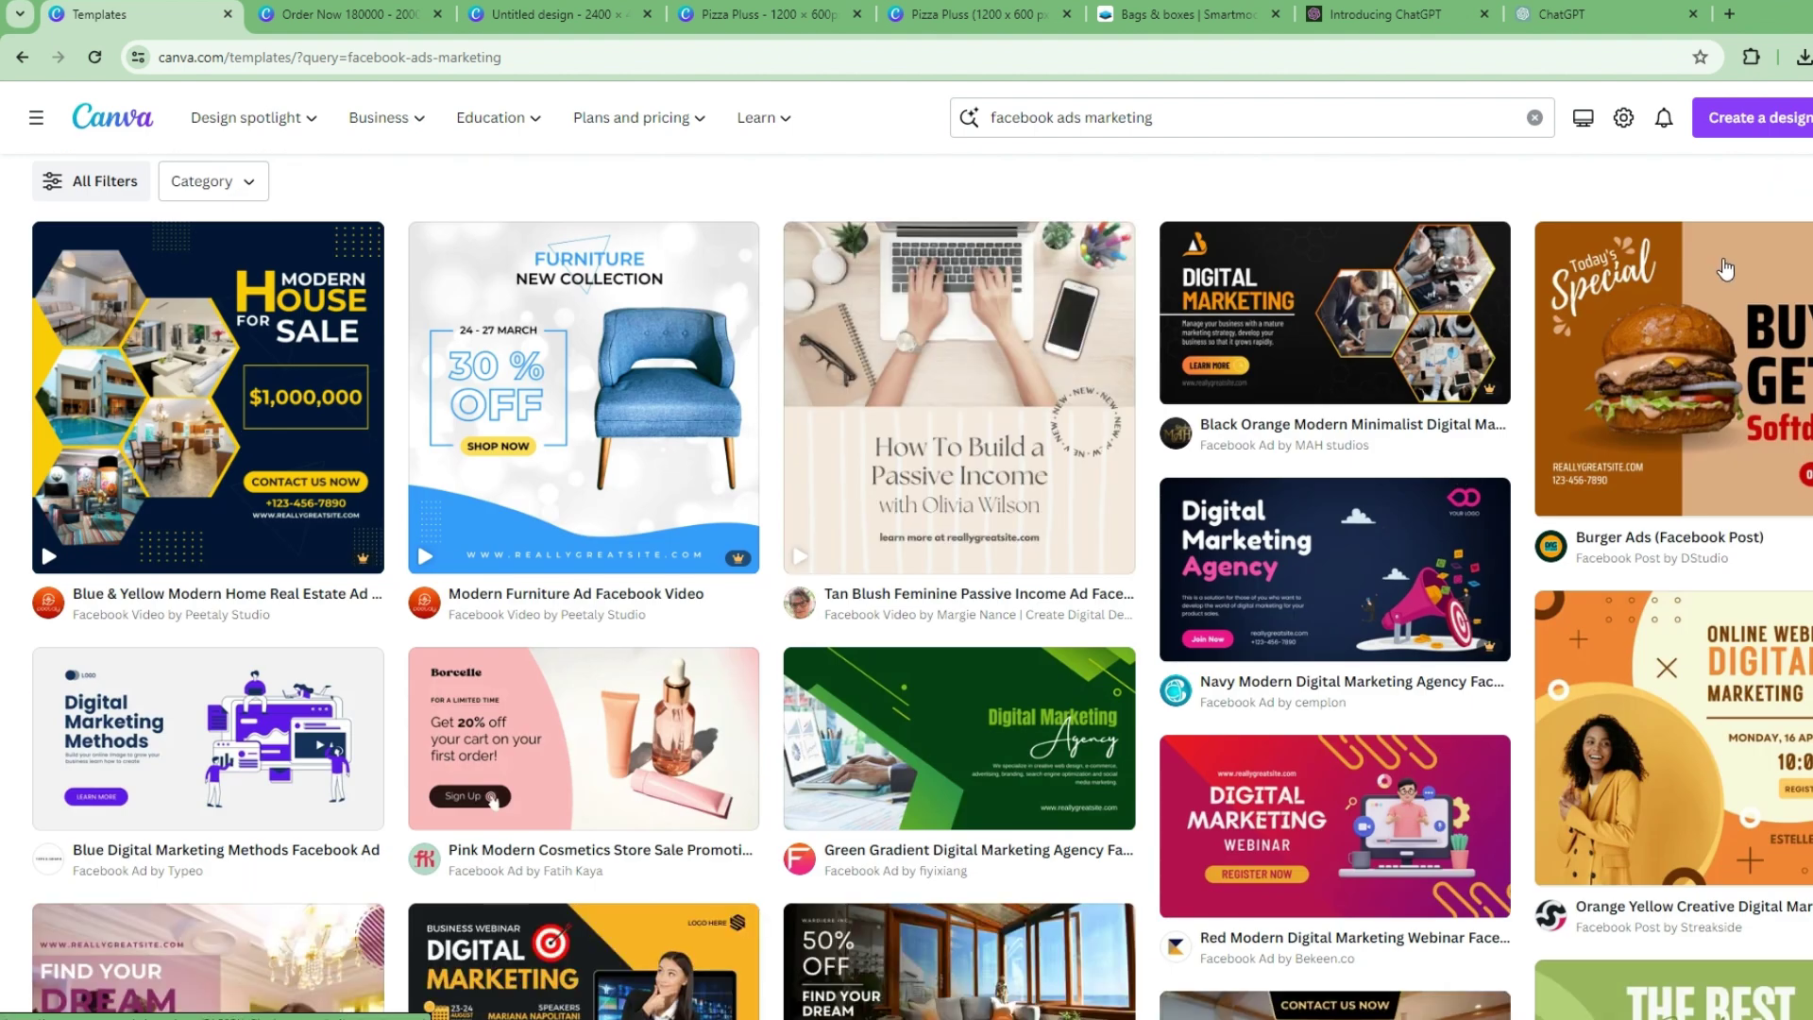
pyautogui.click(1725, 269)
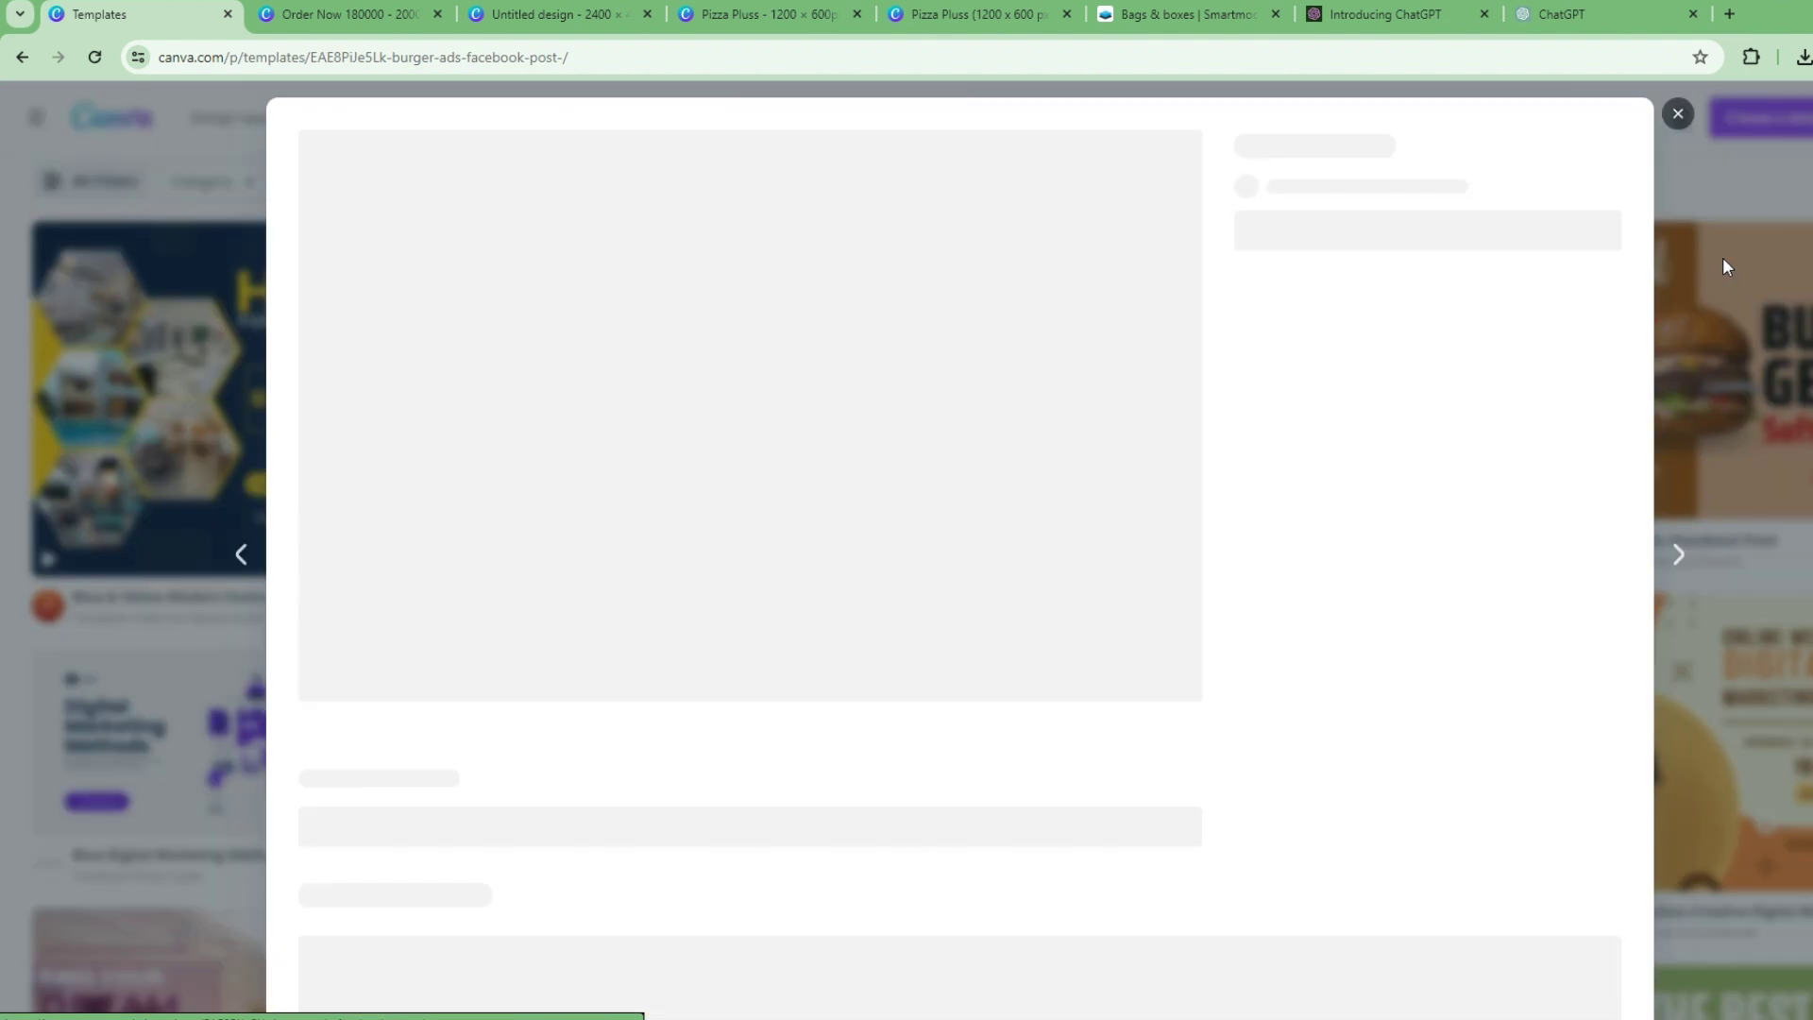
pyautogui.press('Escape')
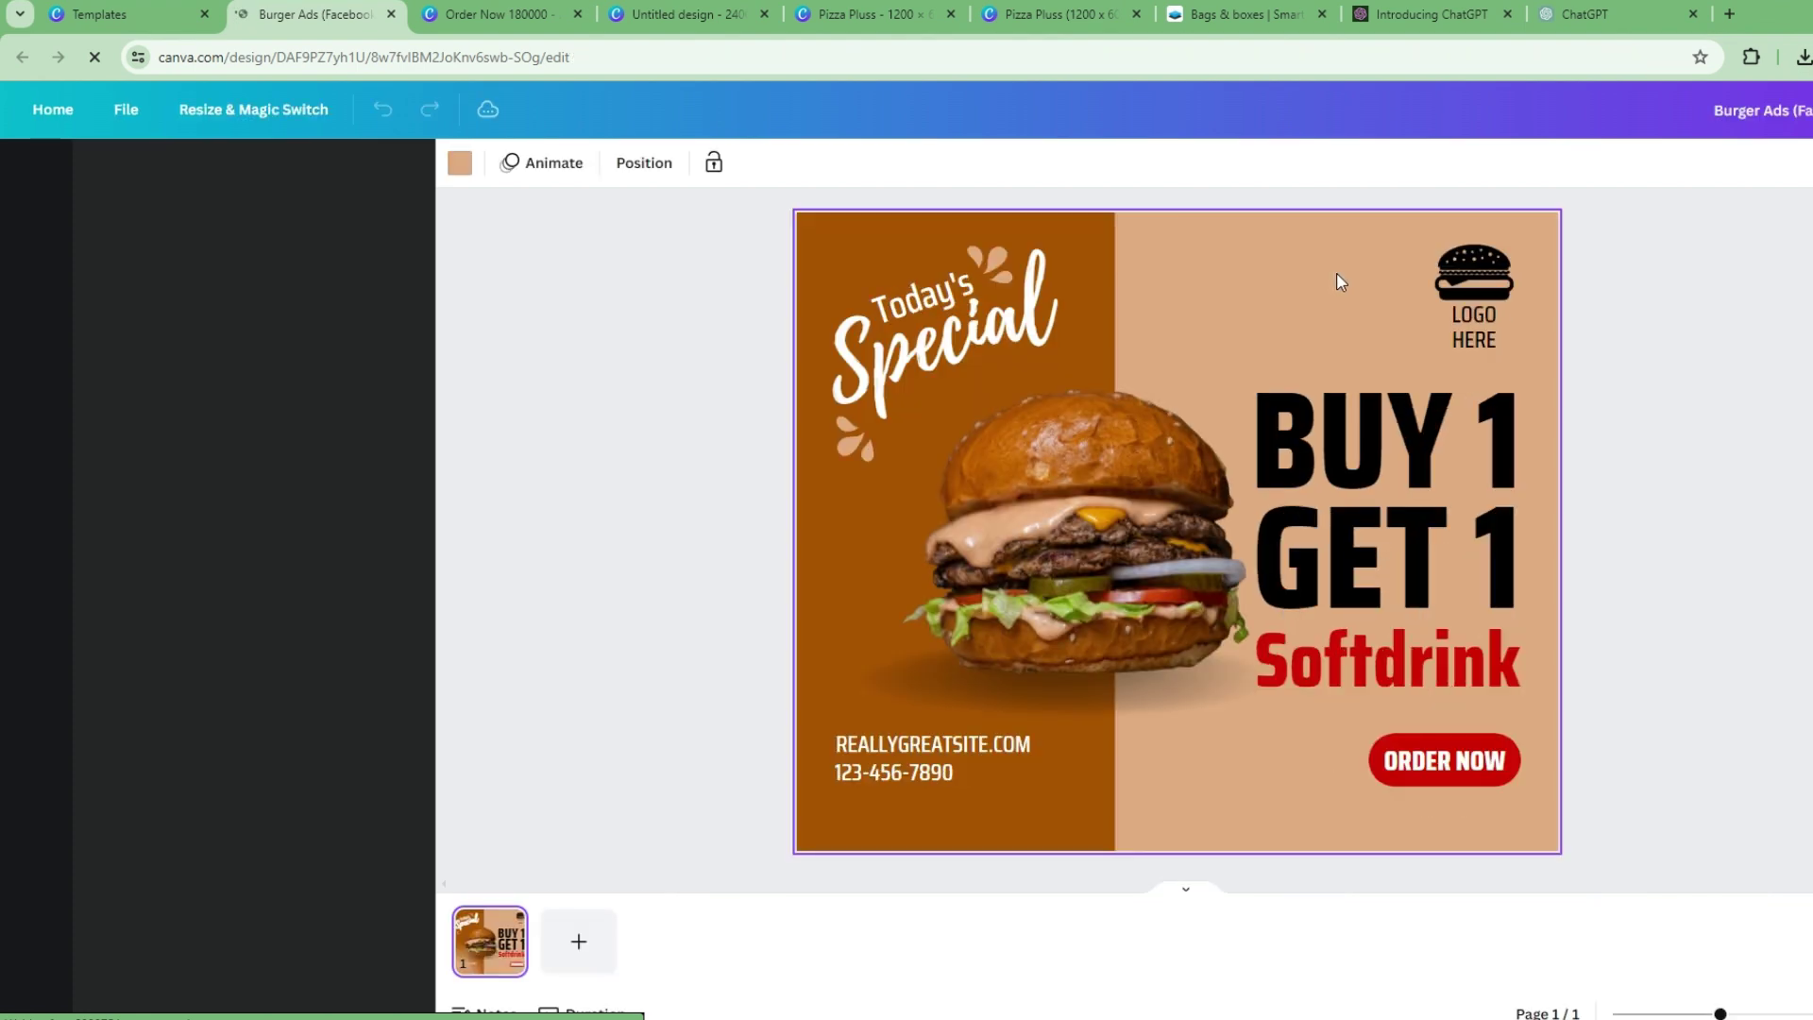
pyautogui.click(1113, 551)
pyautogui.press('Delete')
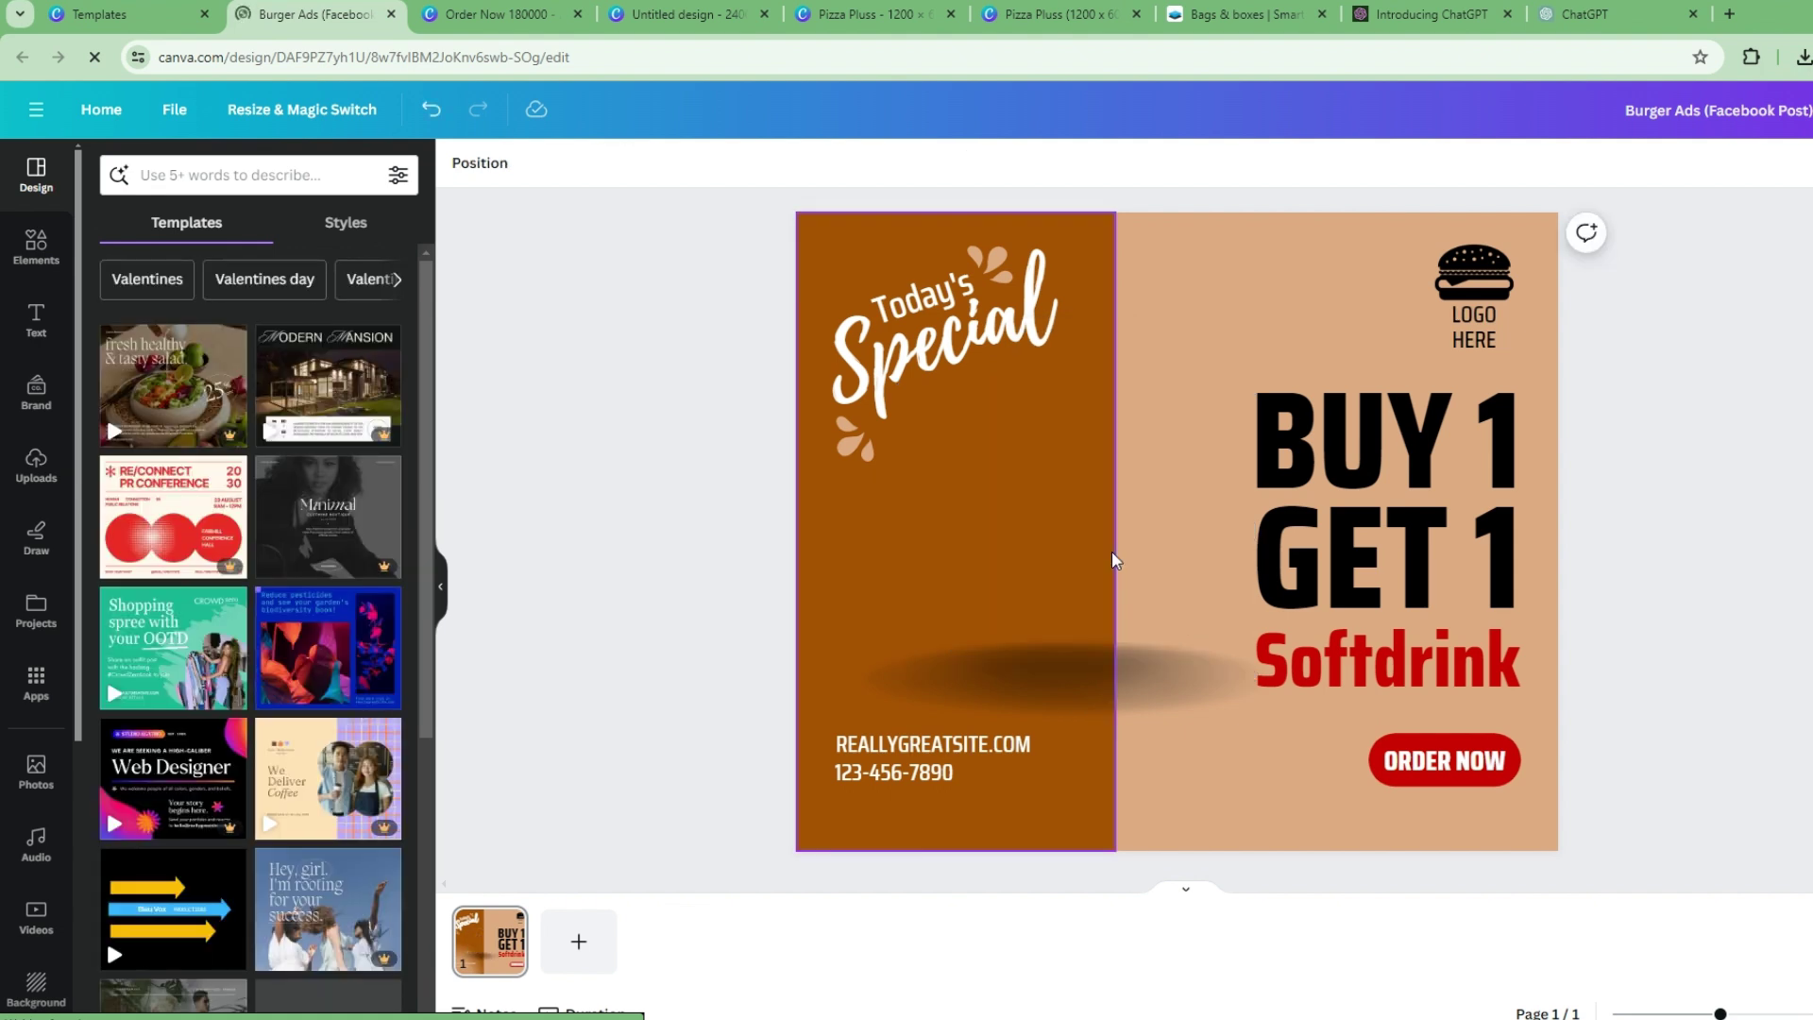
# Change the "BUY 1" headline to "BUY 2" and widen its text box so it fits on one line
pyautogui.click(1495, 463)
pyautogui.moveTo(1495, 463)
pyautogui.mouseDown()
pyautogui.moveTo(1509, 442)
pyautogui.moveTo(1492, 439)
pyautogui.mouseUp()
pyautogui.doubleClick(1492, 439)
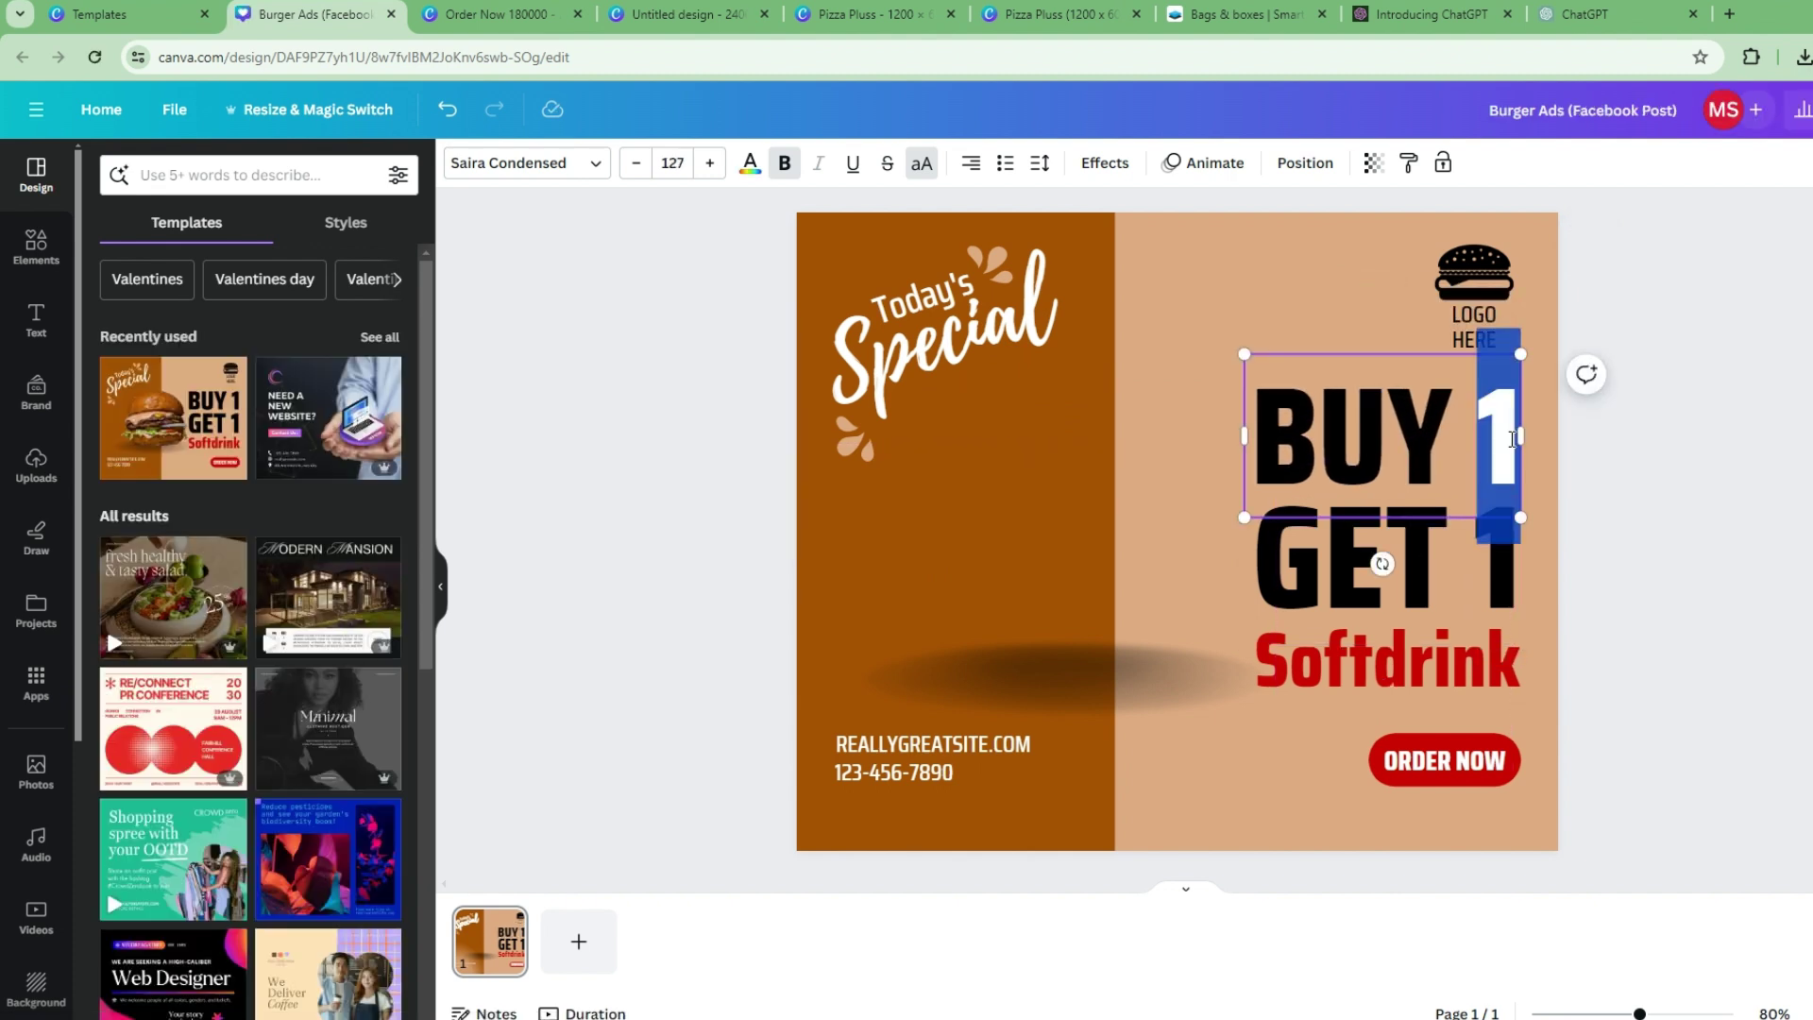
pyautogui.write('2')
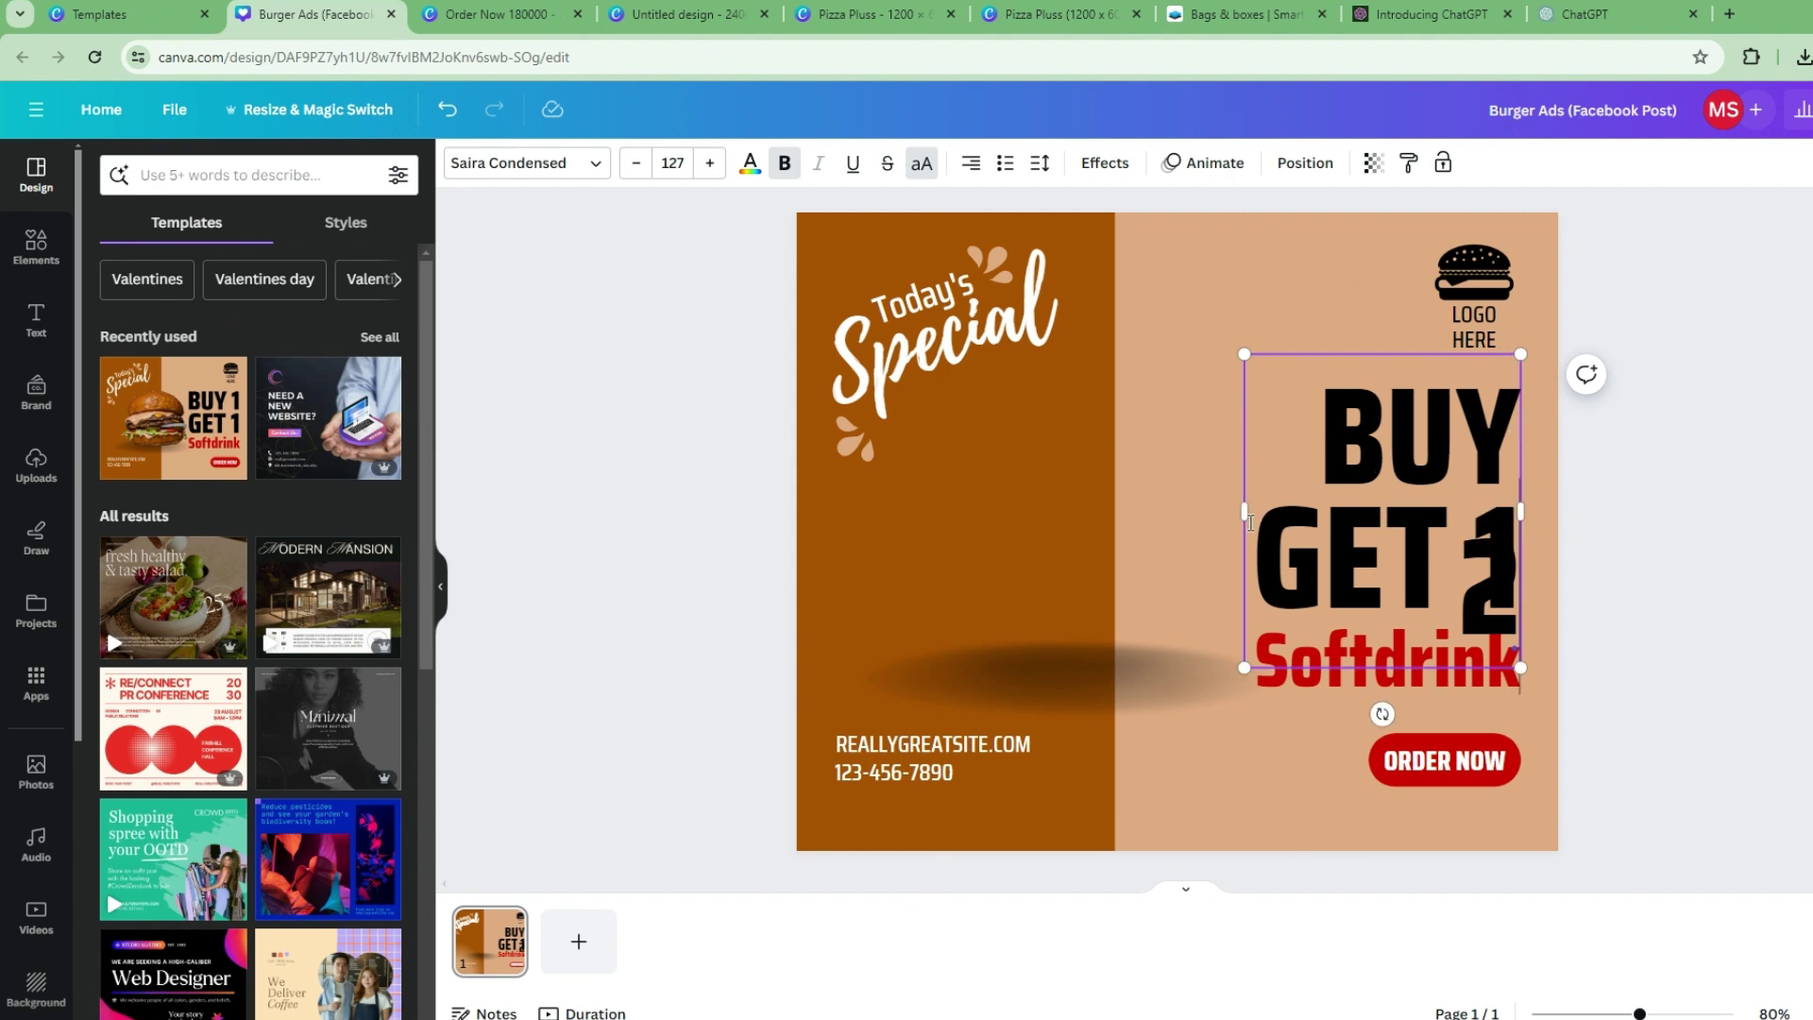
pyautogui.moveTo(1238, 517); pyautogui.dragTo(1166, 516)
pyautogui.click(1153, 586)
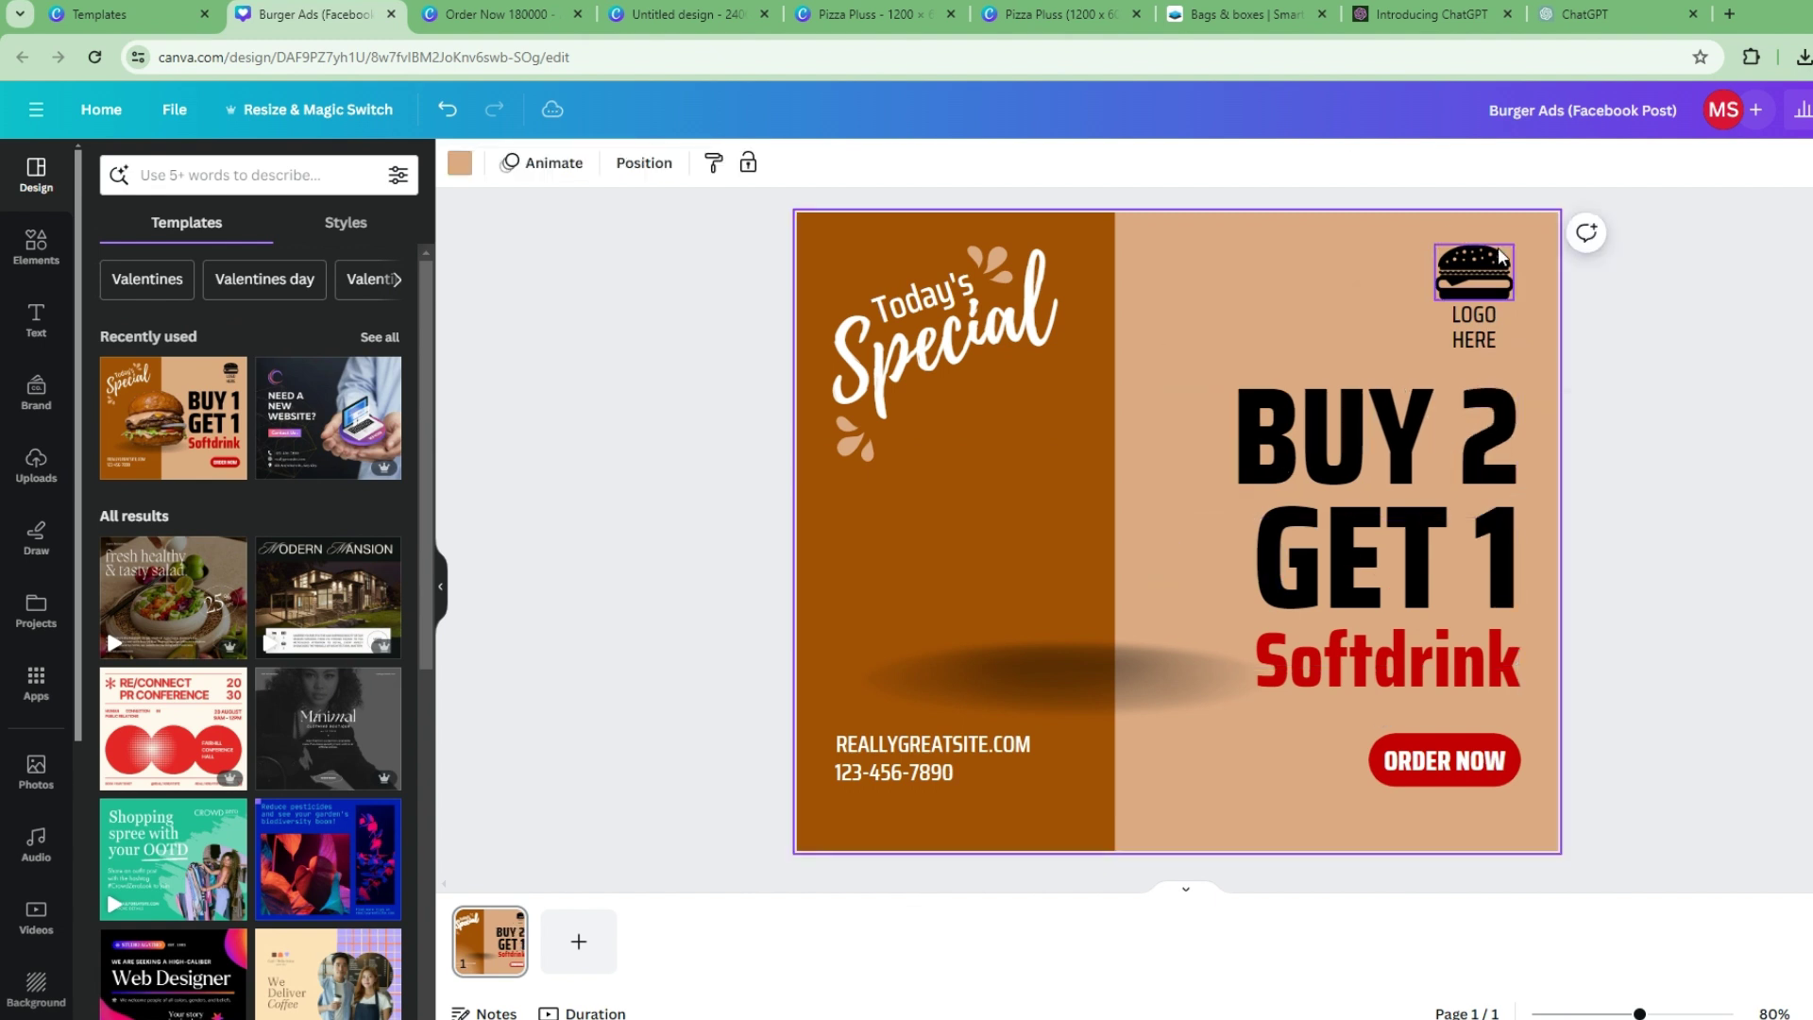
# Delete the burger icon and the "LOGO HERE" placeholder text from the ad's upper corner
pyautogui.click(1487, 272)
pyautogui.press('Delete')
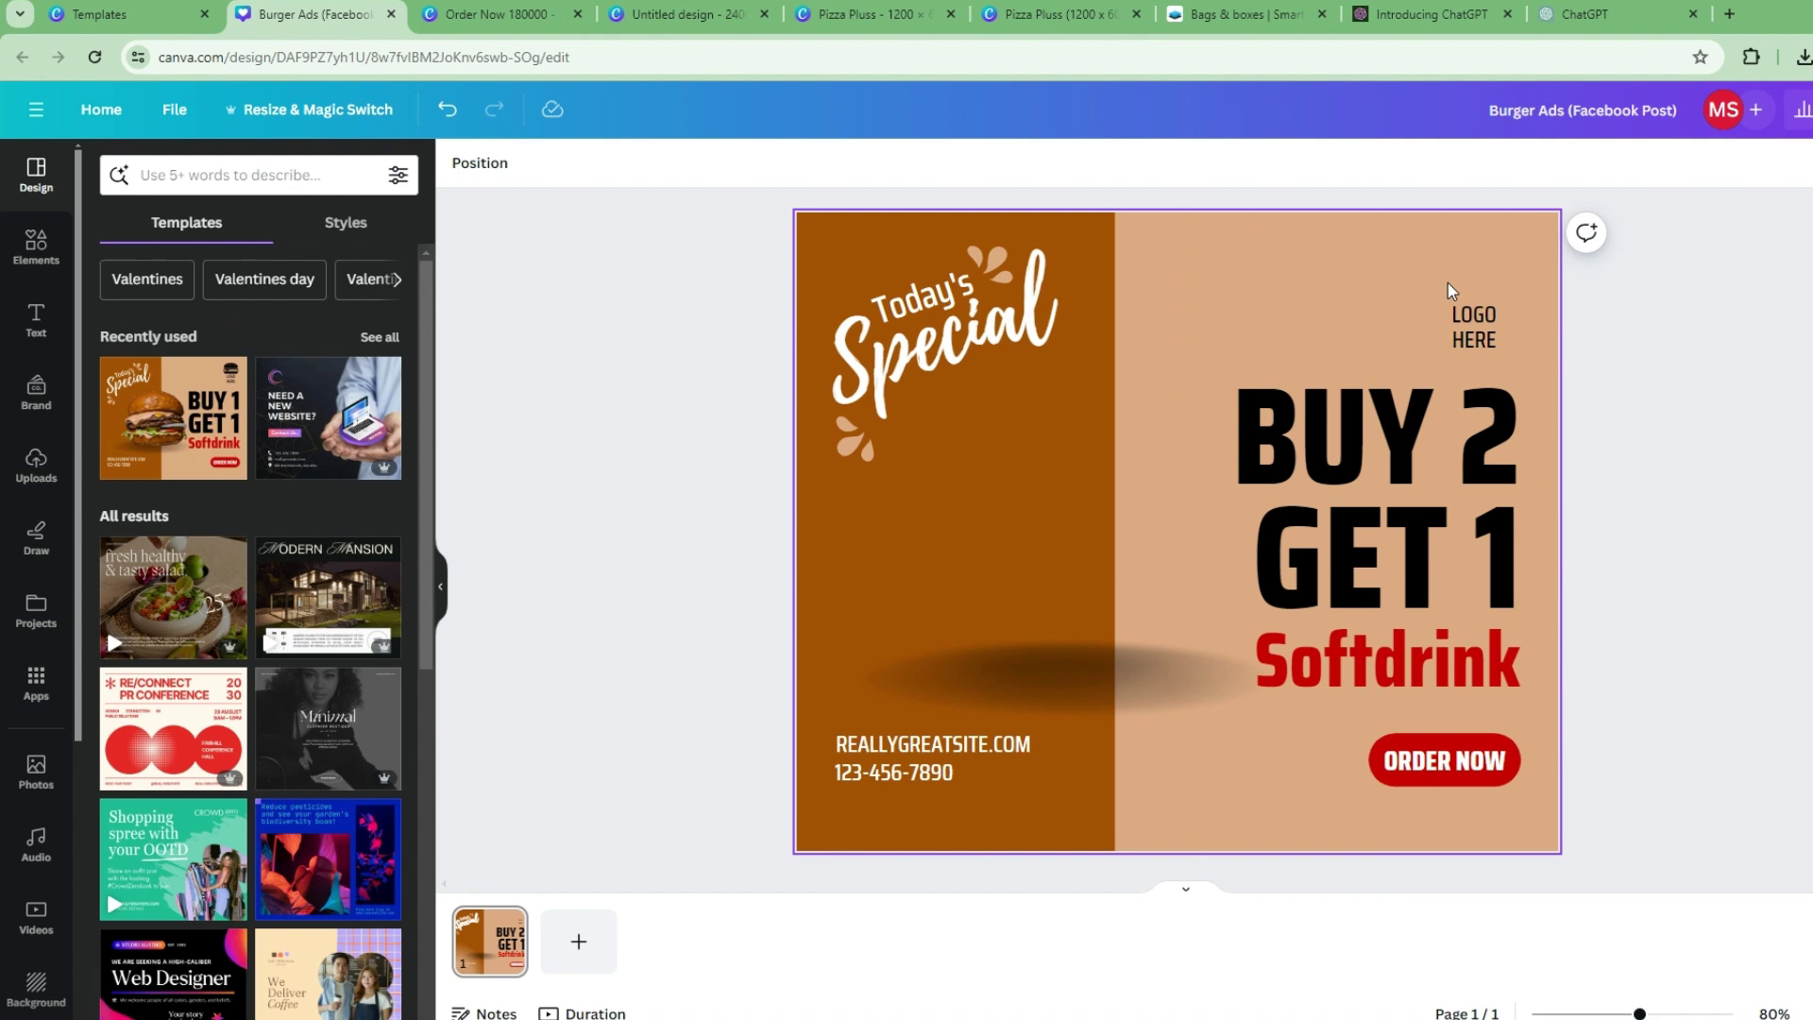
pyautogui.click(1469, 321)
pyautogui.press('Delete')
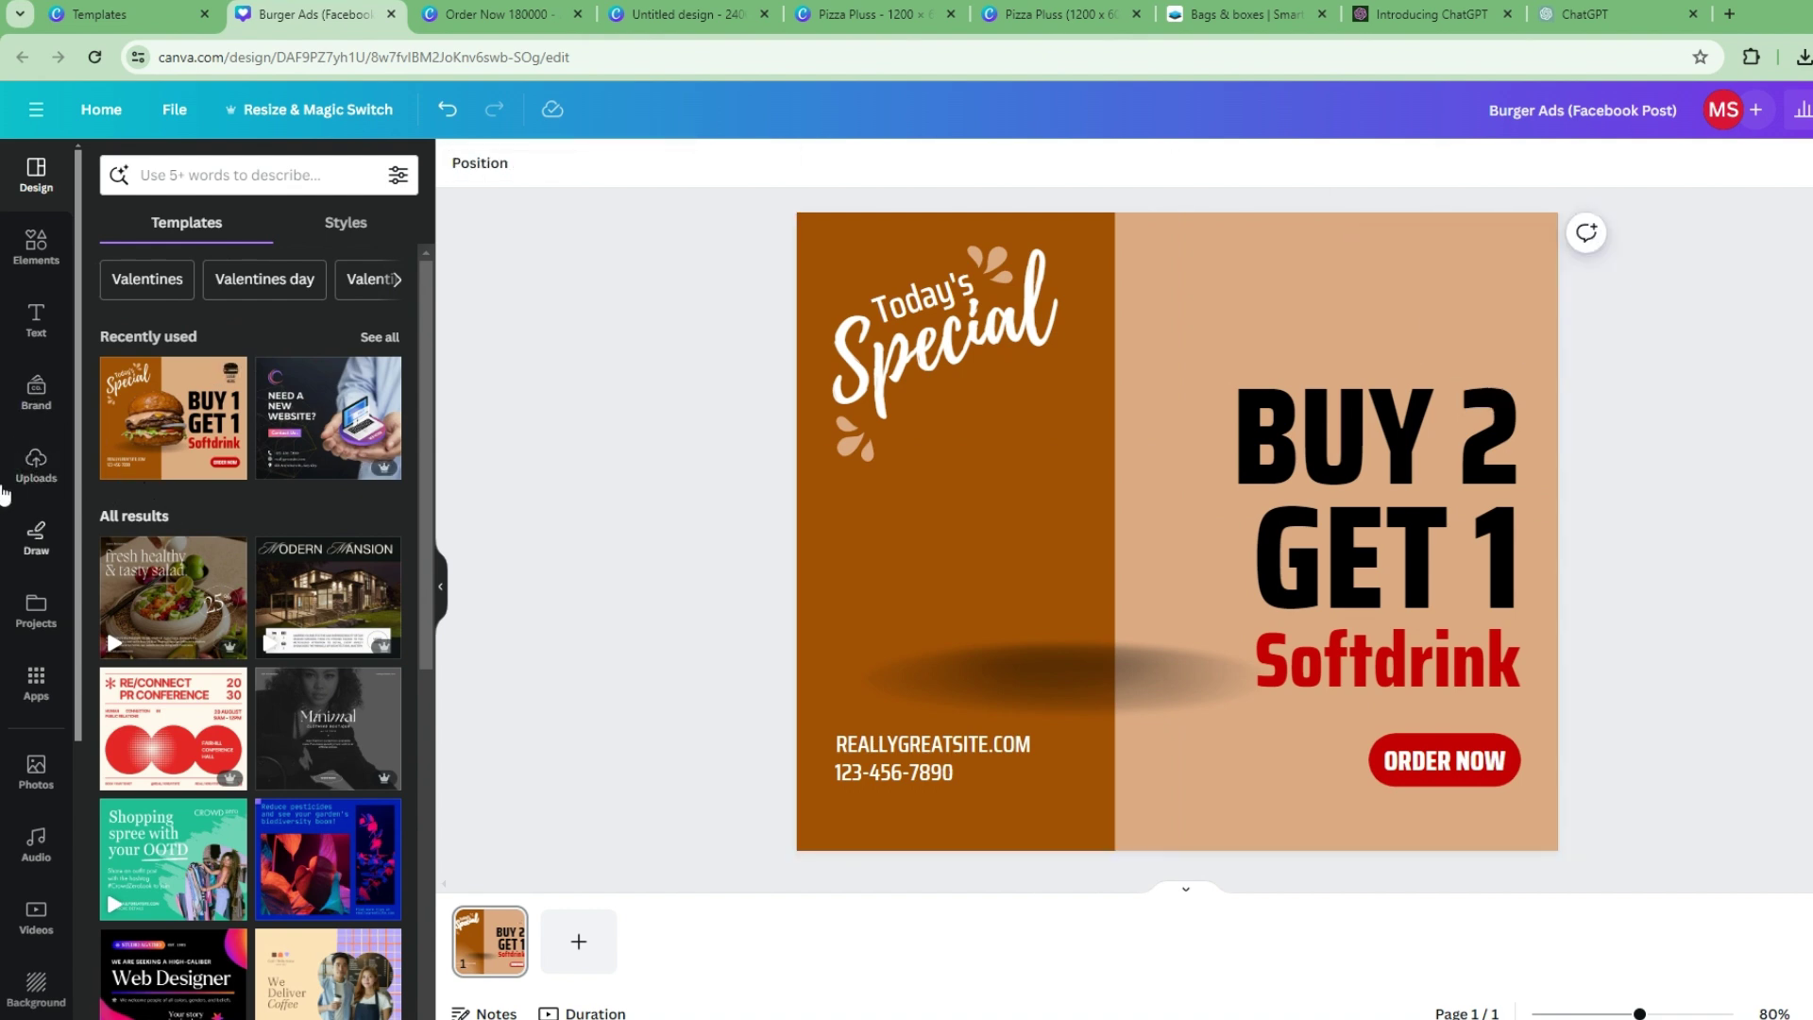
# Switch to the 2400px × 400px banner design and copy its pizza slice image together with the "Pizza Pluss" text
pyautogui.click(47, 468)
pyautogui.click(718, 14)
pyautogui.click(1163, 507)
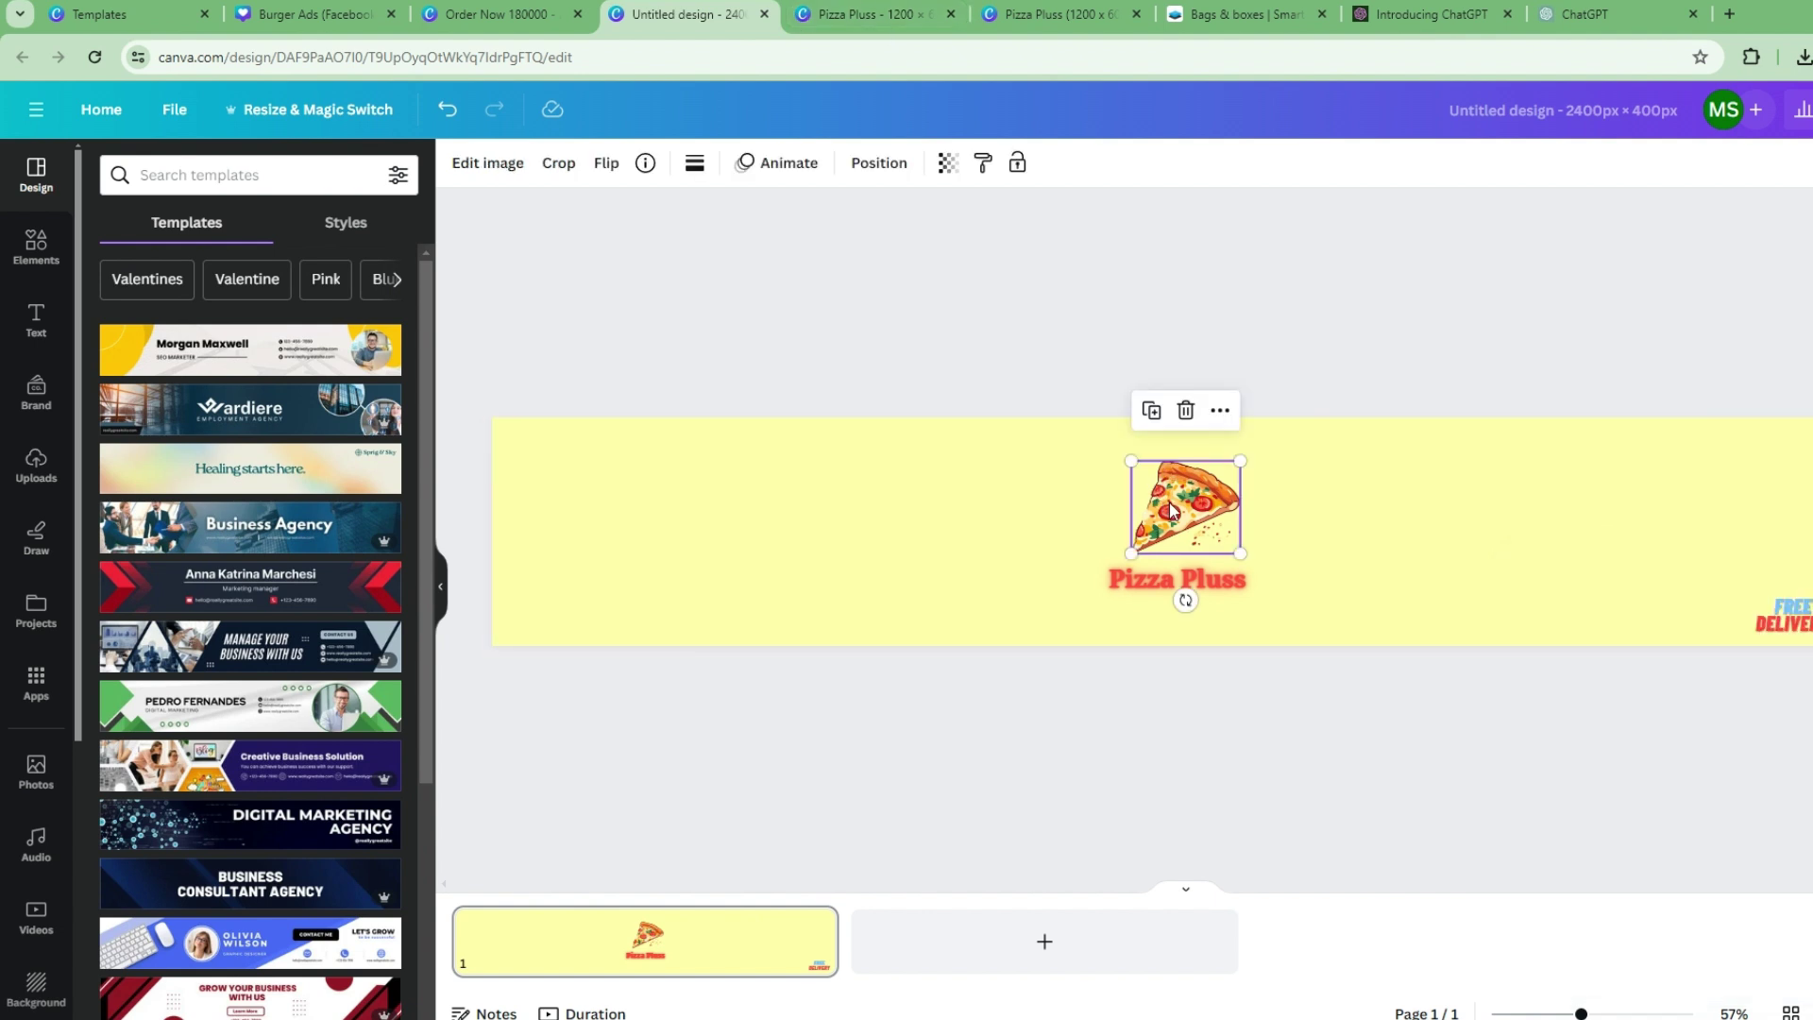
pyautogui.click(1266, 580)
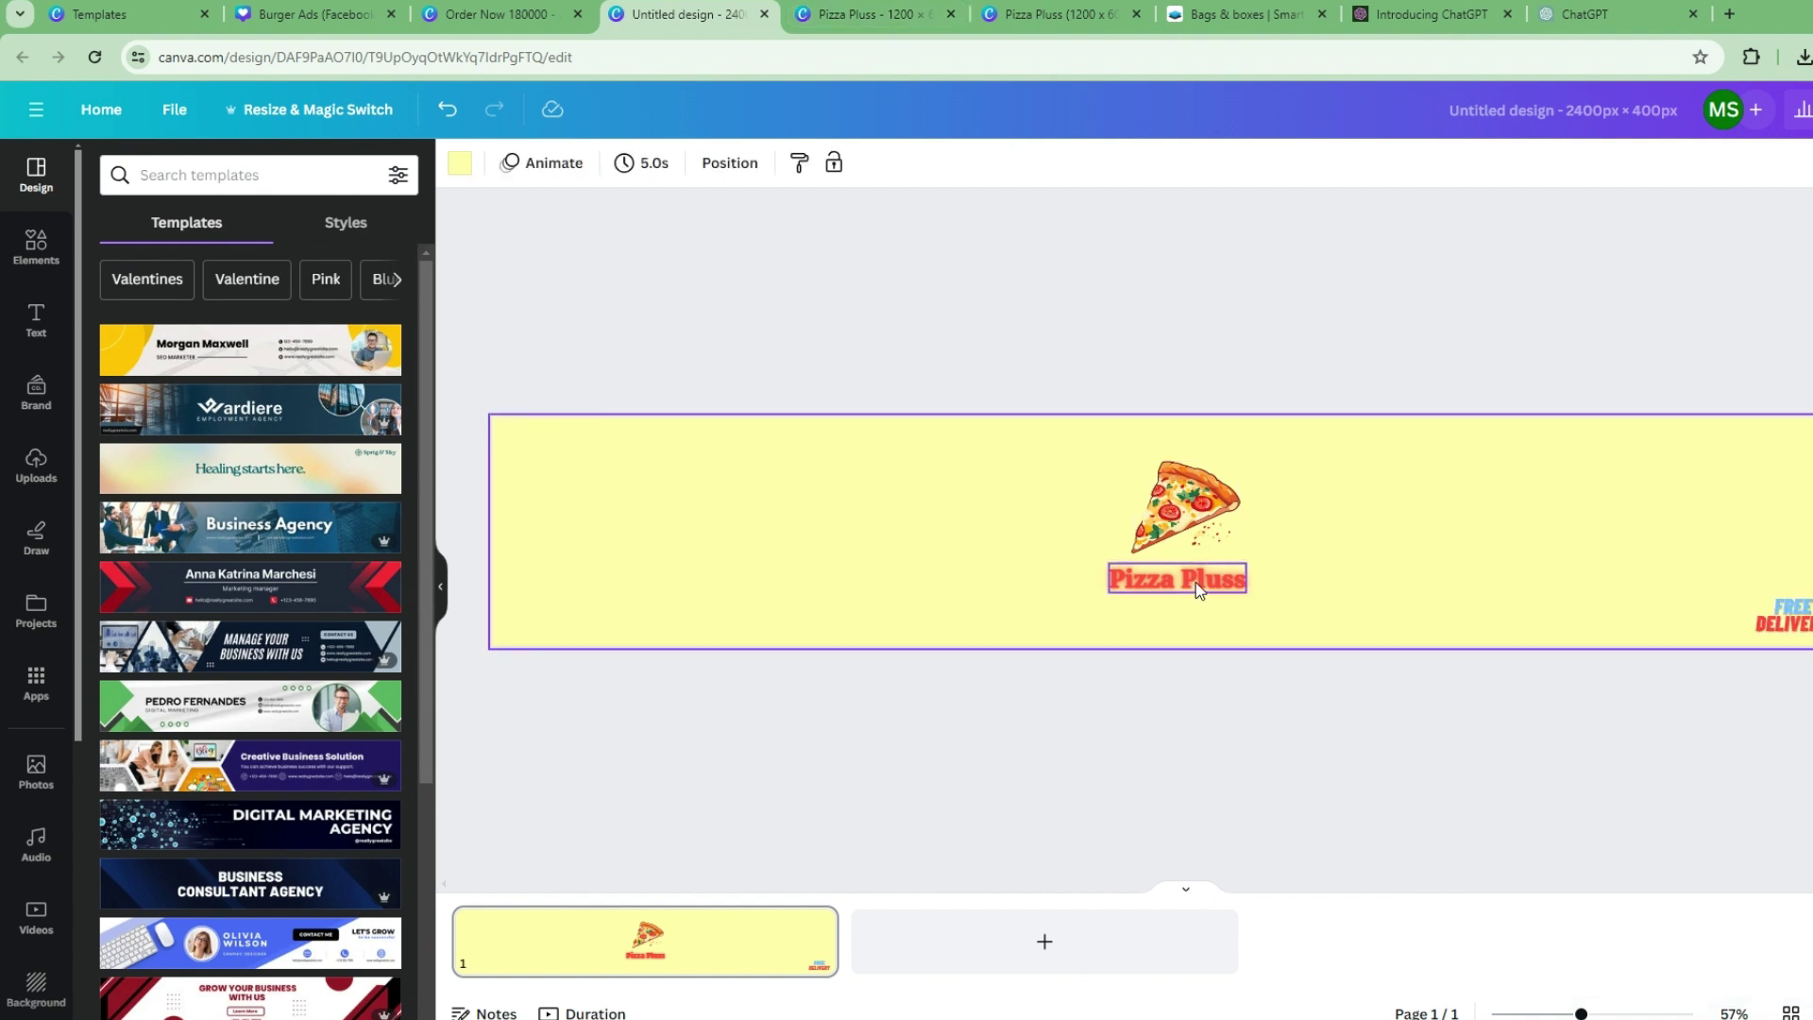
pyautogui.click(1199, 496)
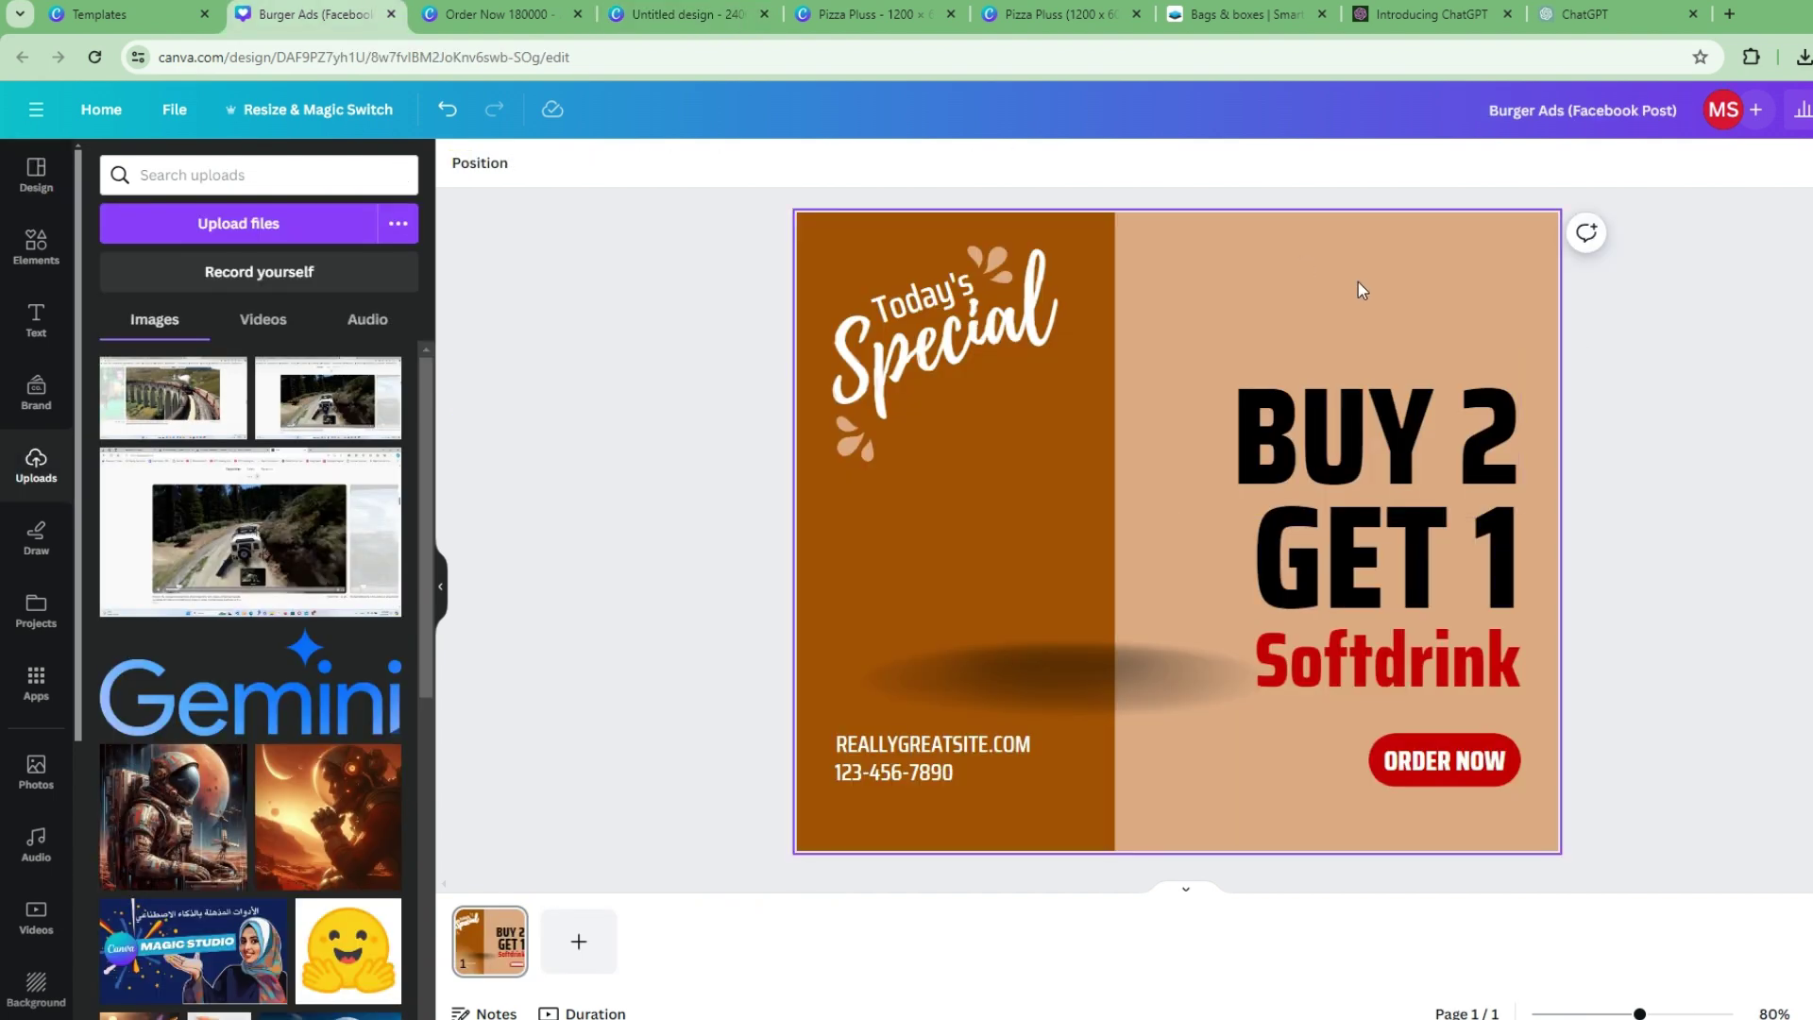
# Paste the Pizza Pluss logo into the Burger Ads design, shrink it and place it in the upper-right corner above the headline
pyautogui.hotkey('ctrl', 'v')
pyautogui.moveTo(910, 281); pyautogui.dragTo(1337, 278)
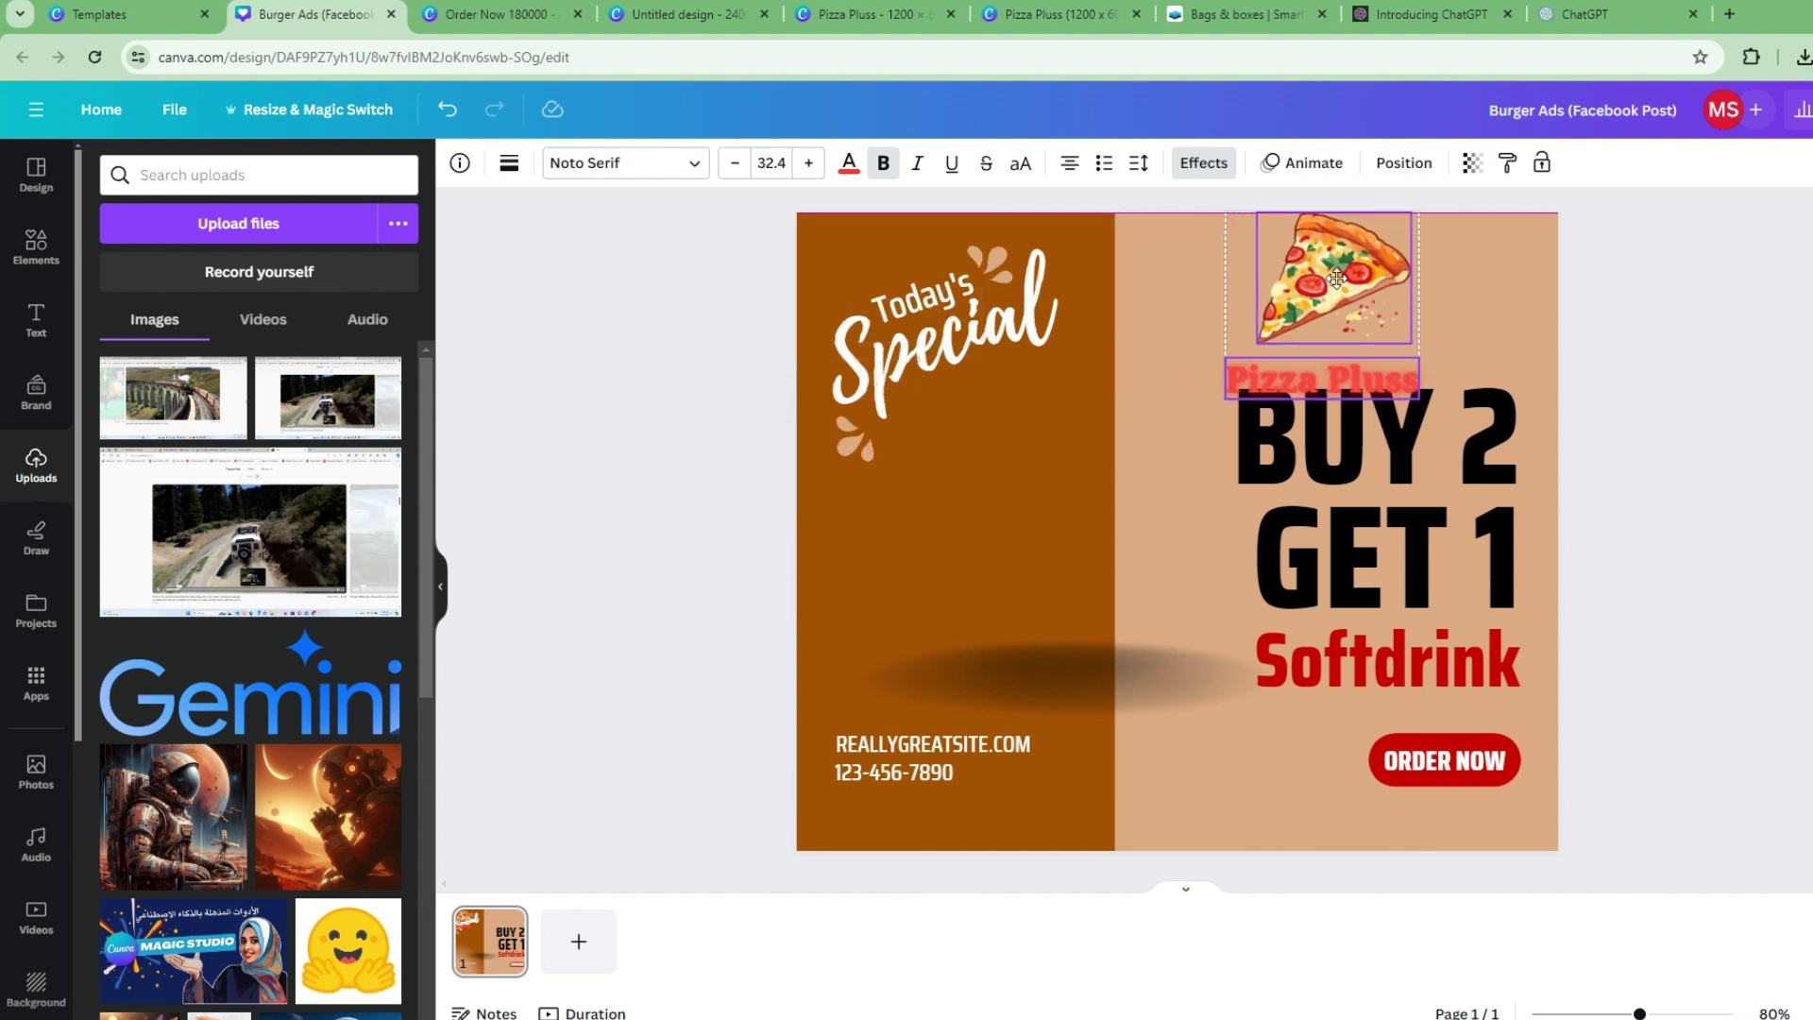
pyautogui.moveTo(1419, 215); pyautogui.dragTo(1318, 304)
pyautogui.moveTo(1282, 327); pyautogui.dragTo(1485, 247)
# Change the ad's tan background to the light orange default solid color
pyautogui.click(1207, 296)
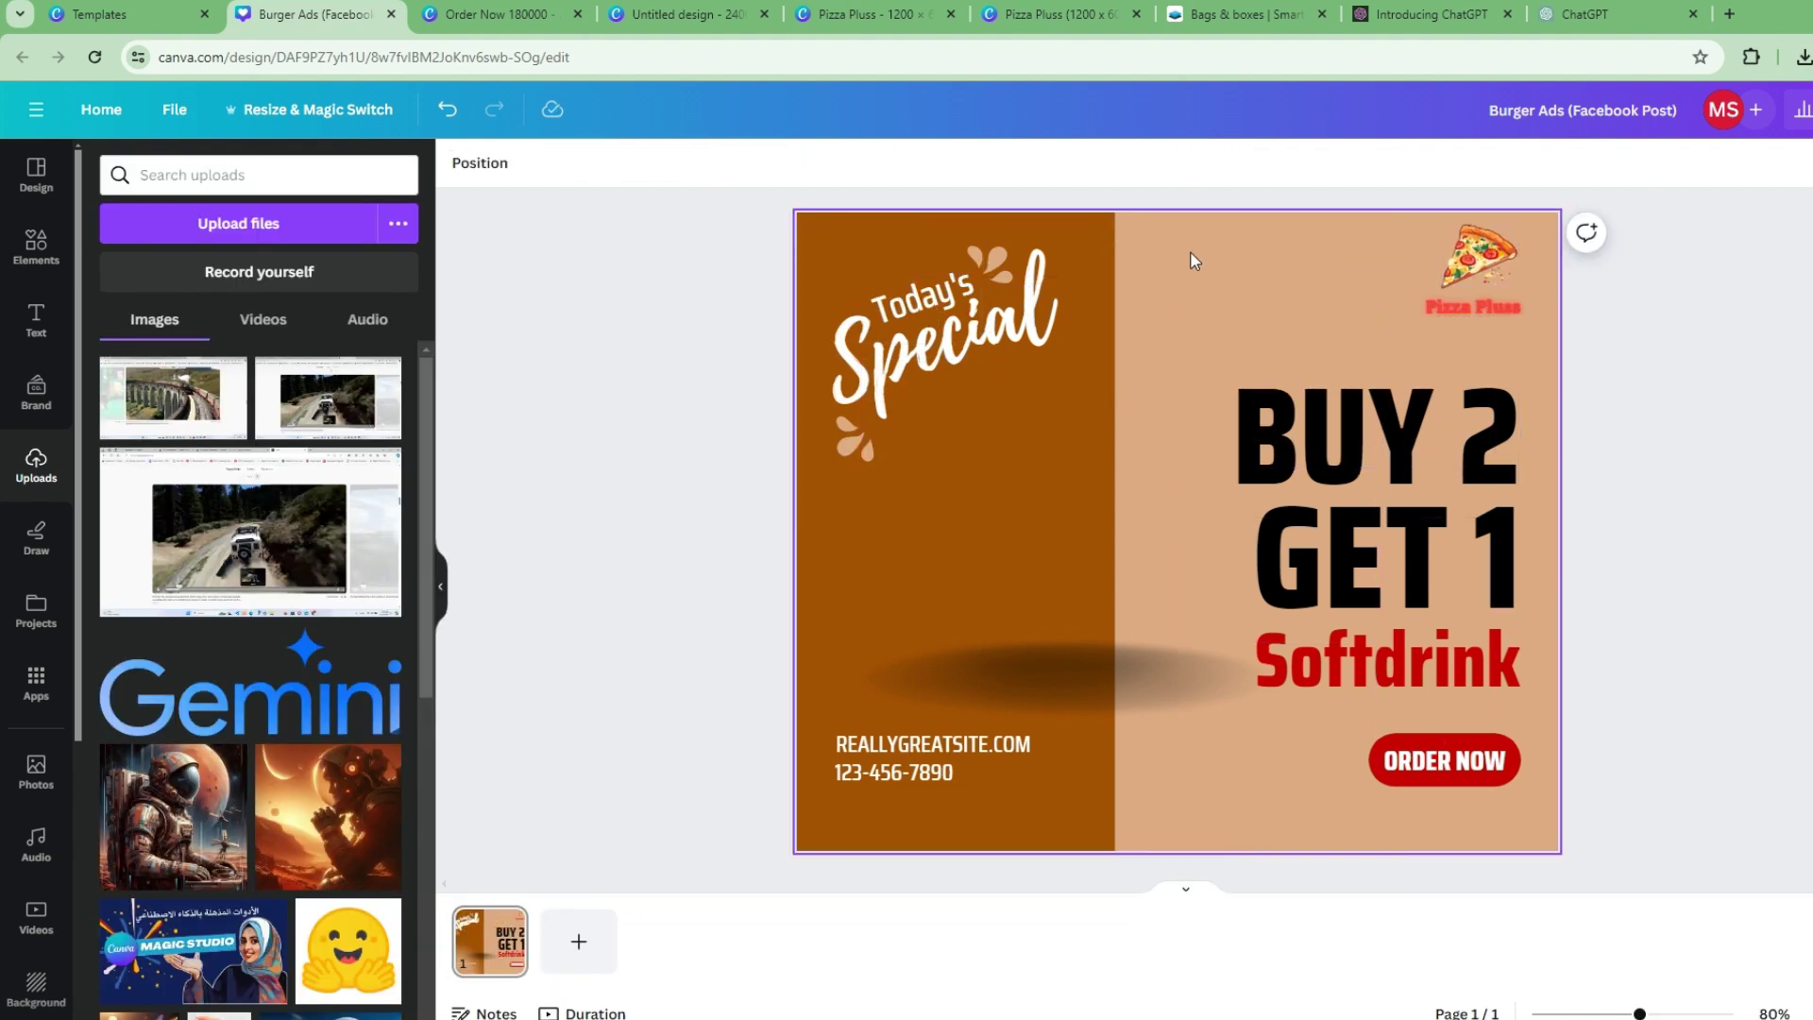
pyautogui.click(460, 163)
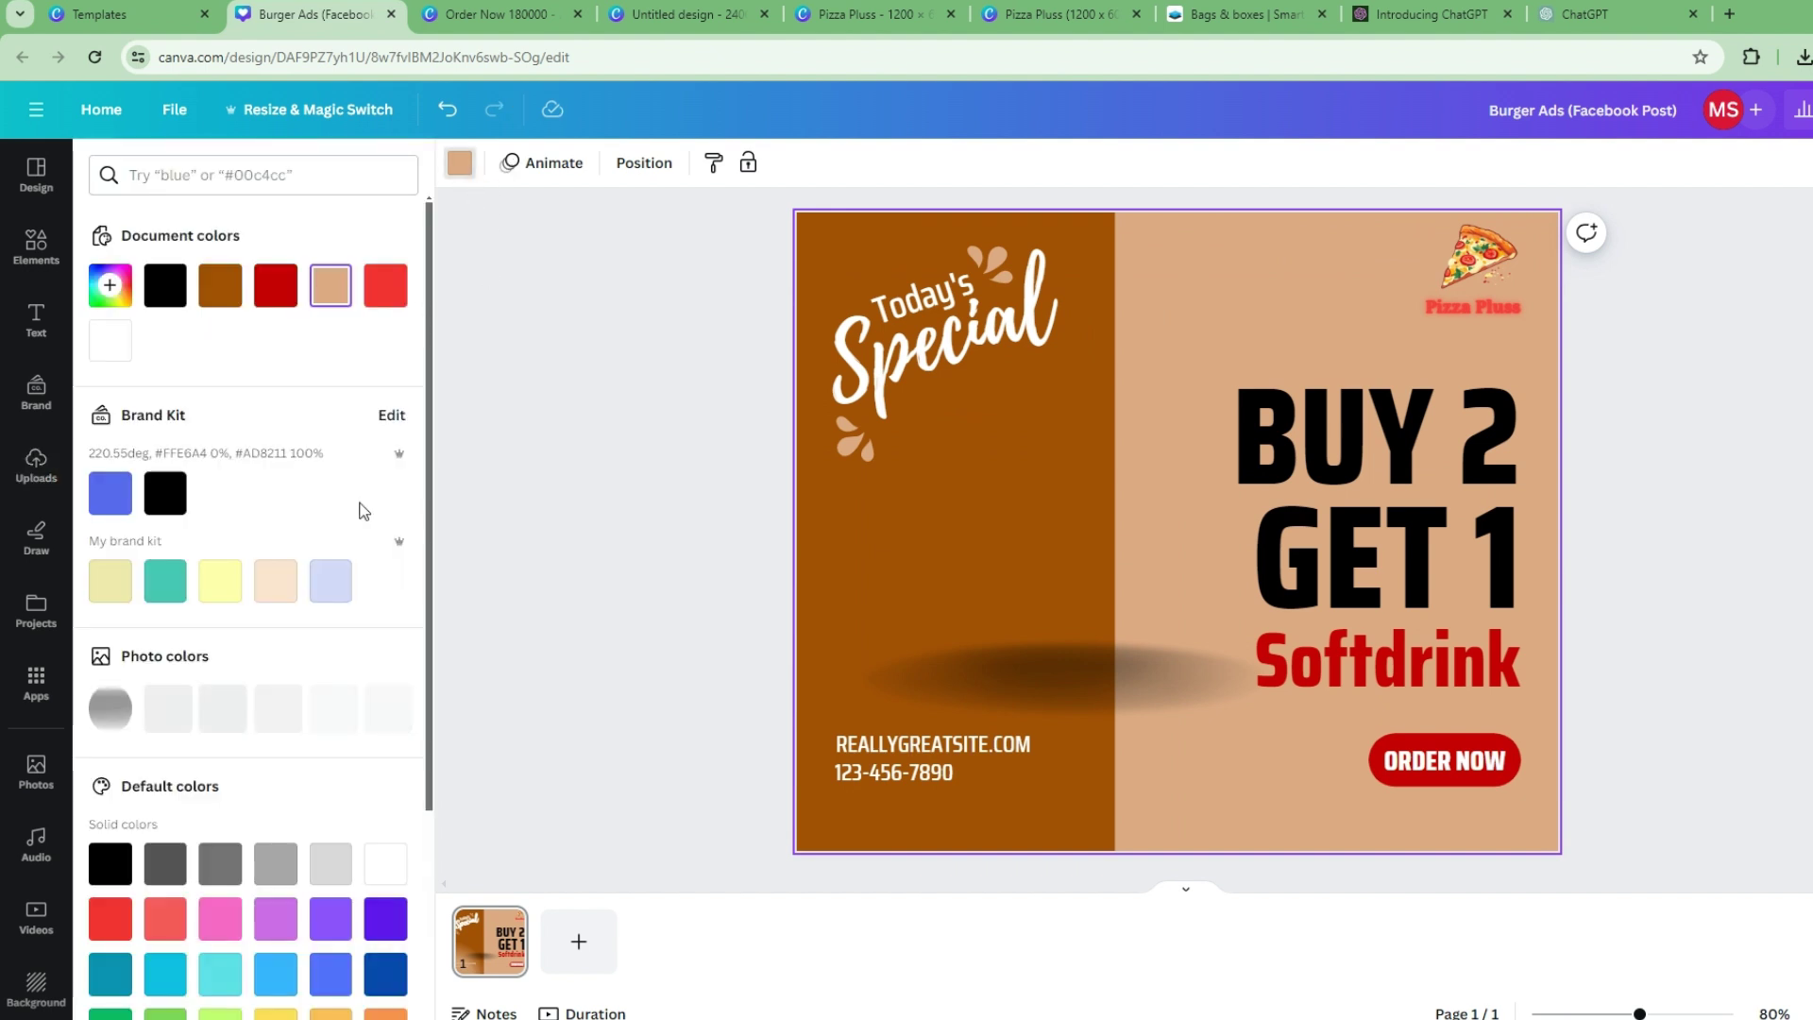
pyautogui.scroll(-2, 394, 850)
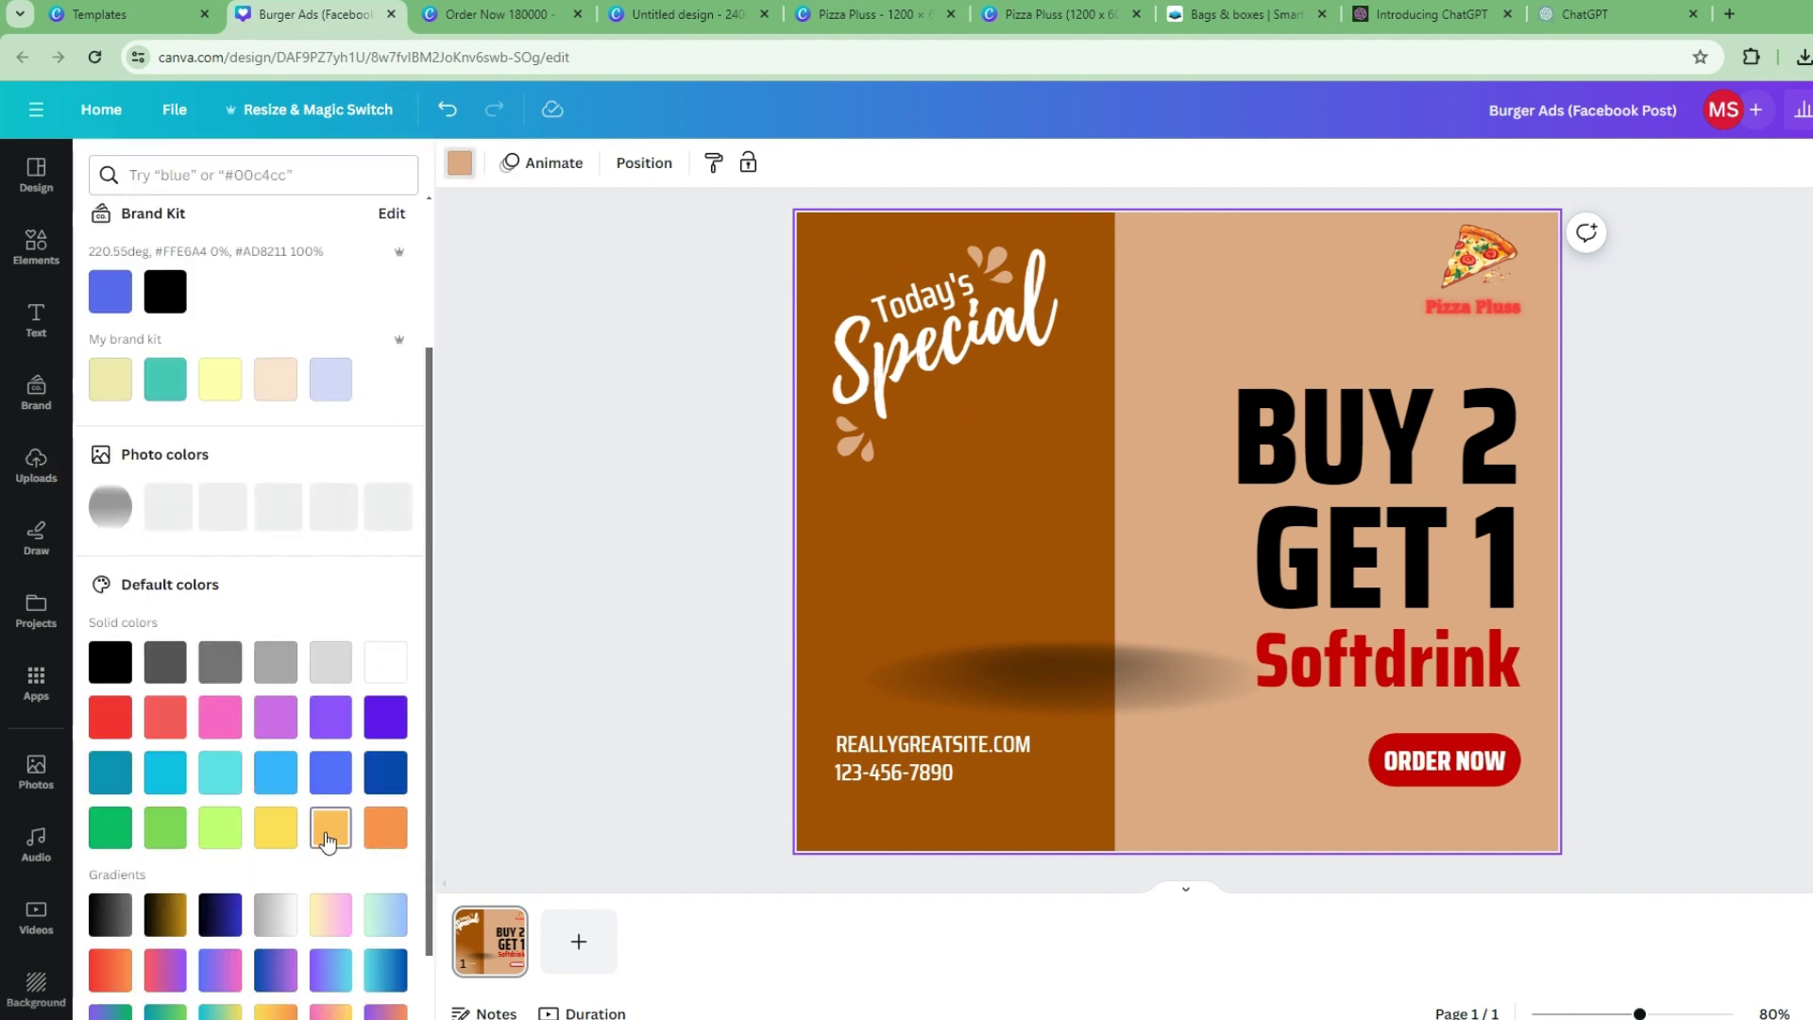
pyautogui.click(330, 829)
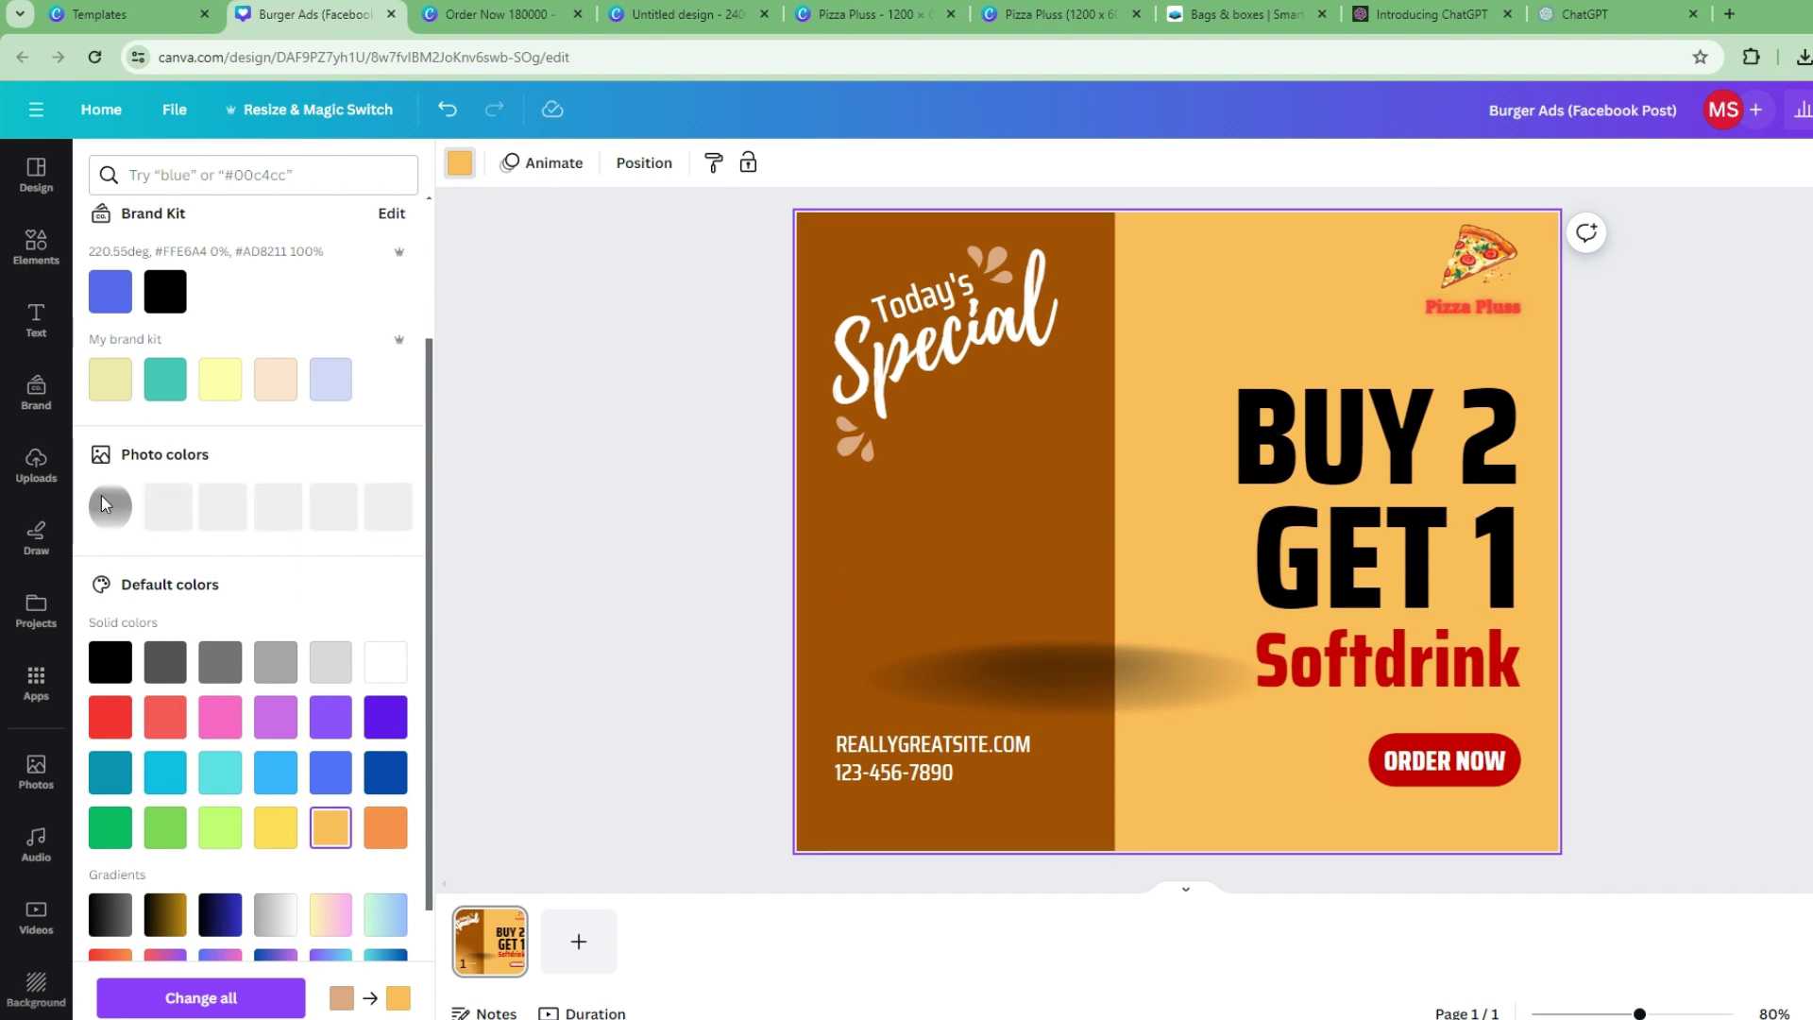
# Search the elements for "PIZZA" and browse all the photo results
pyautogui.click(36, 246)
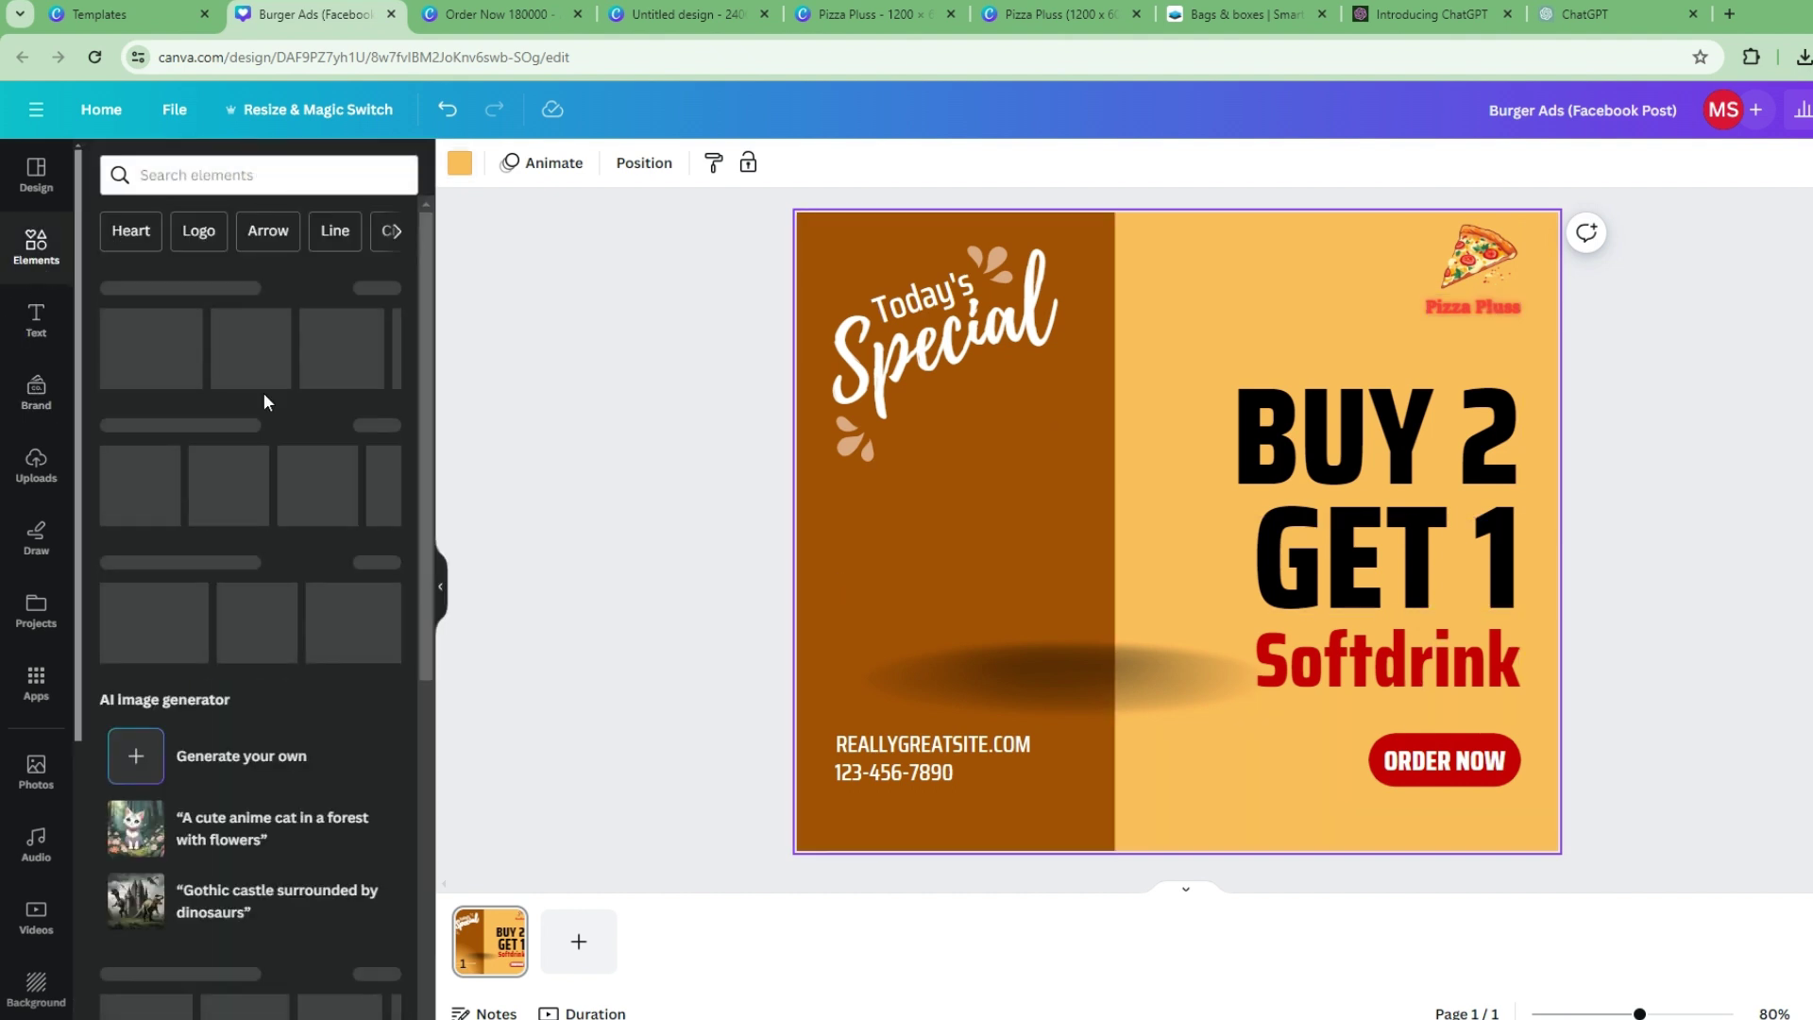
pyautogui.click(179, 172)
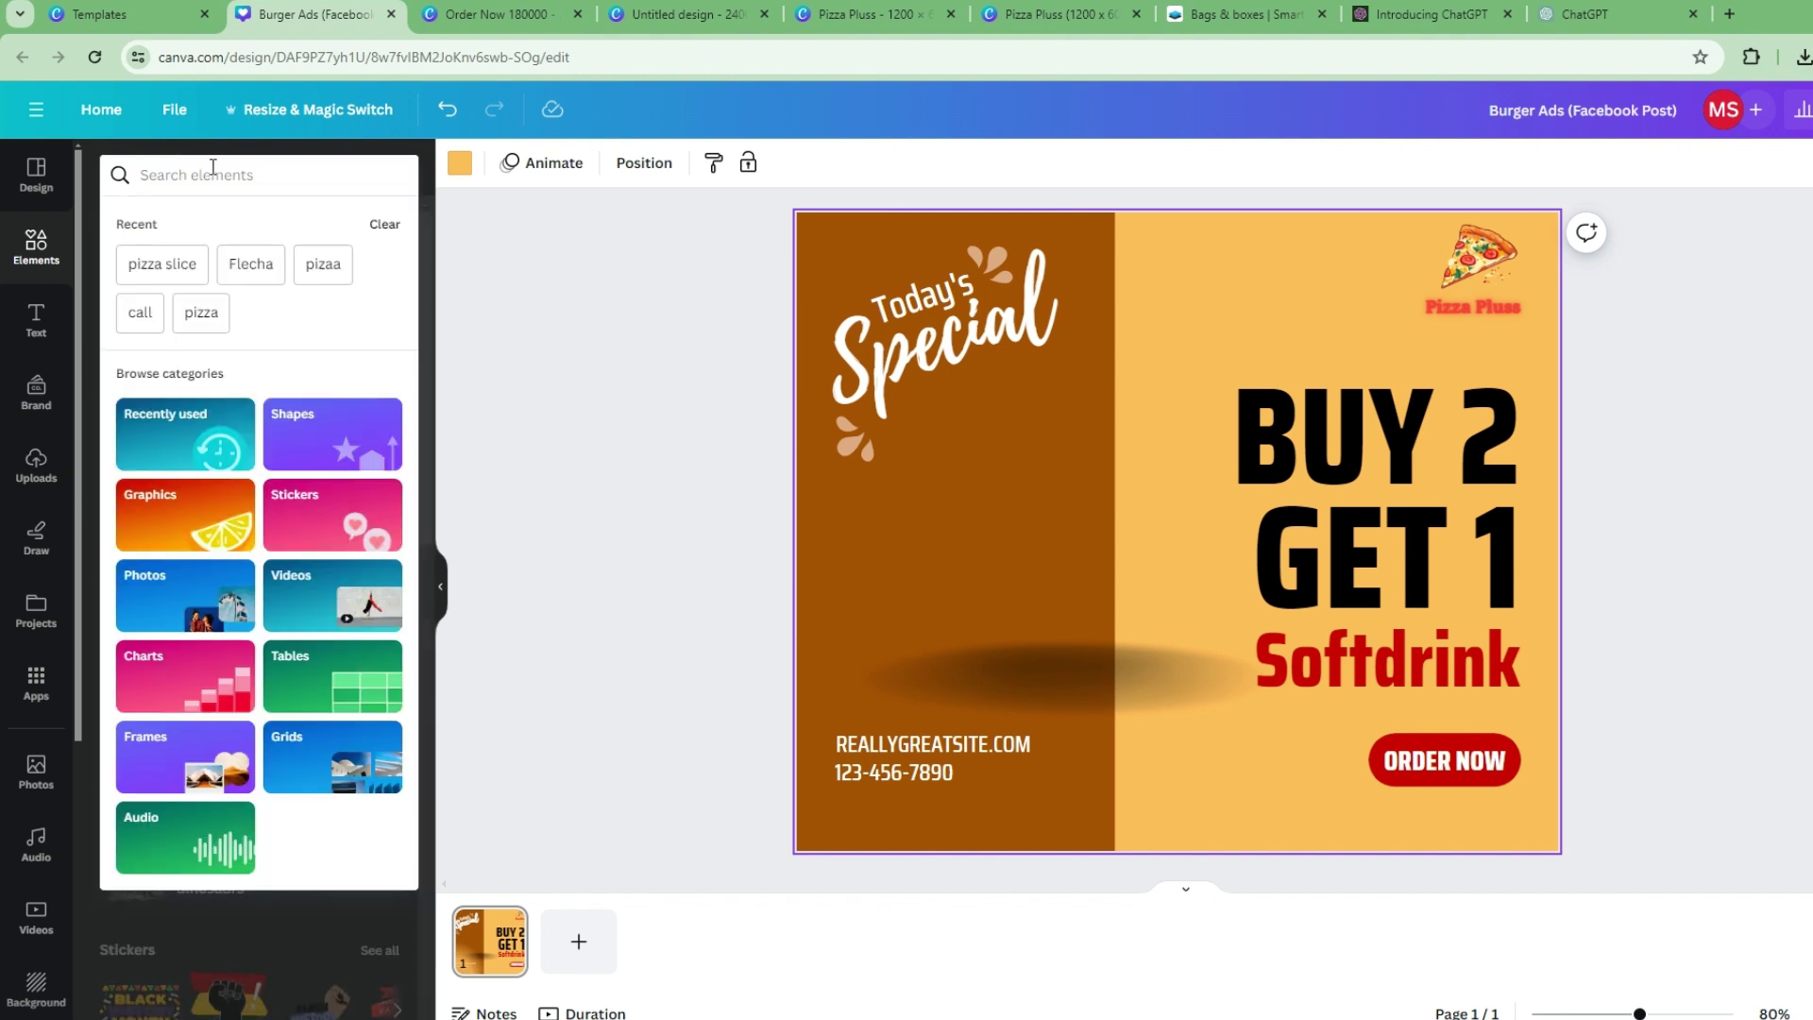
pyautogui.write('PIZZA')
pyautogui.press('Return')
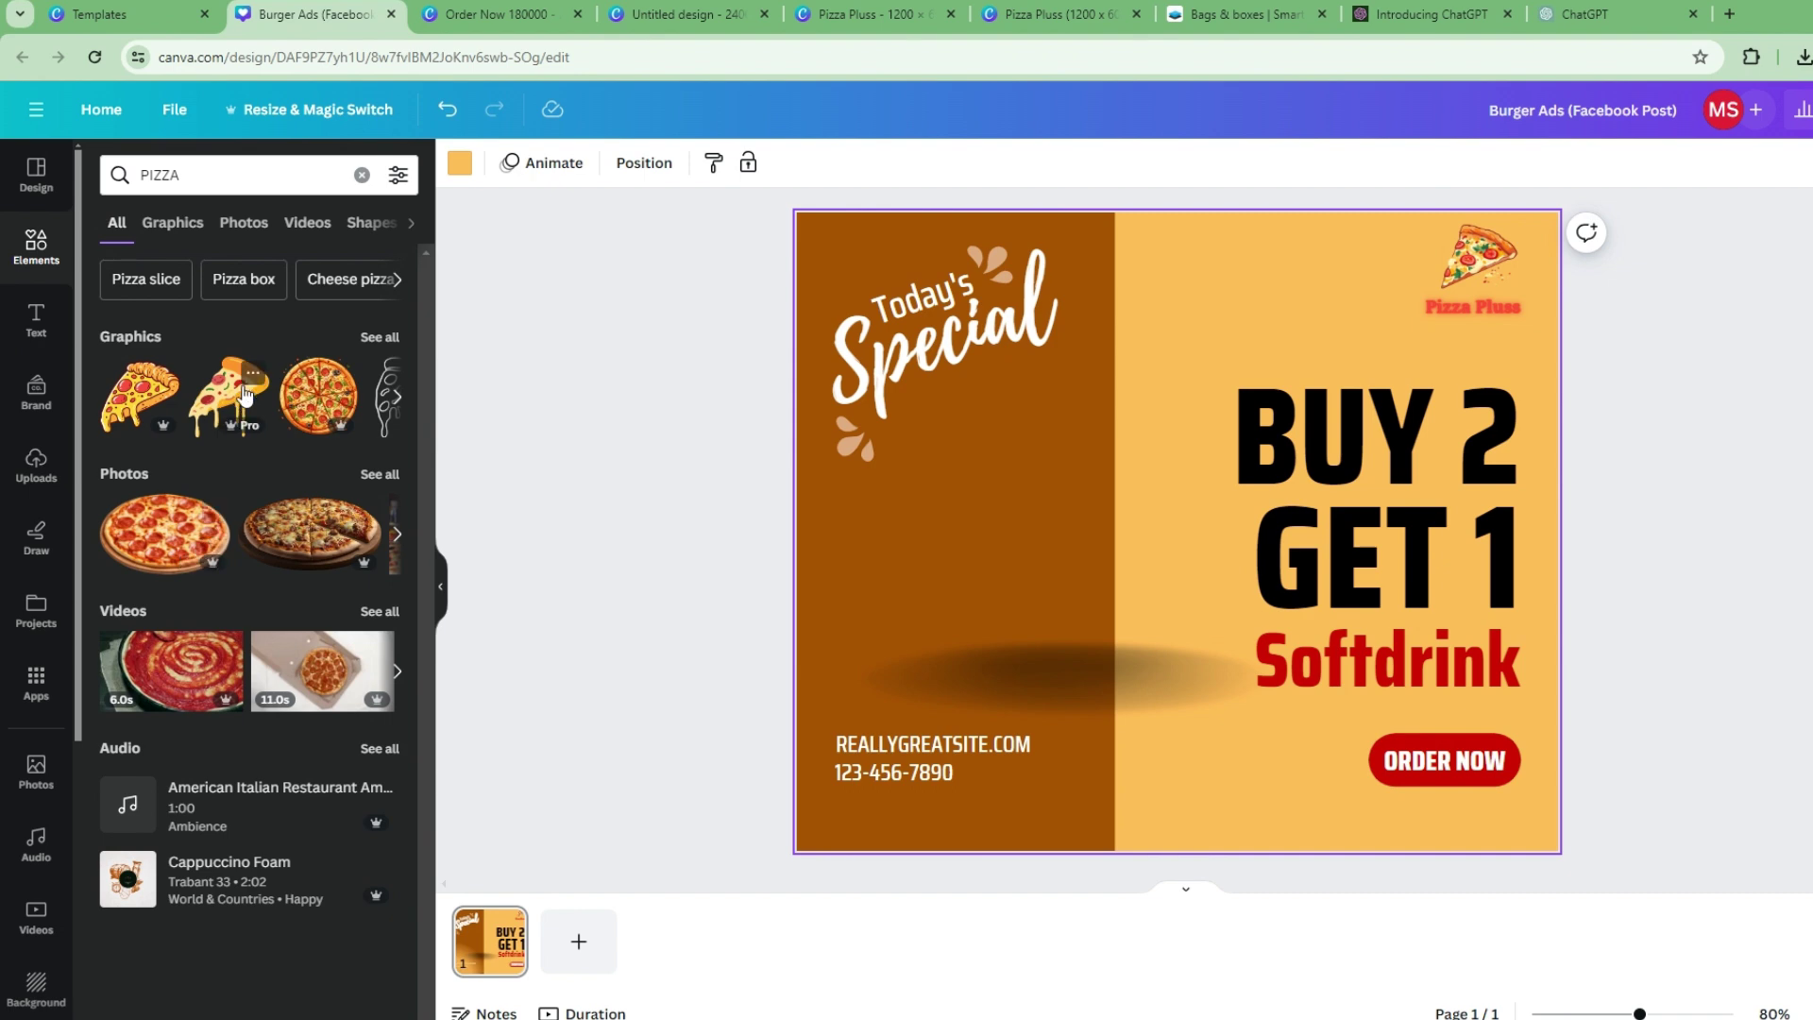
pyautogui.click(380, 475)
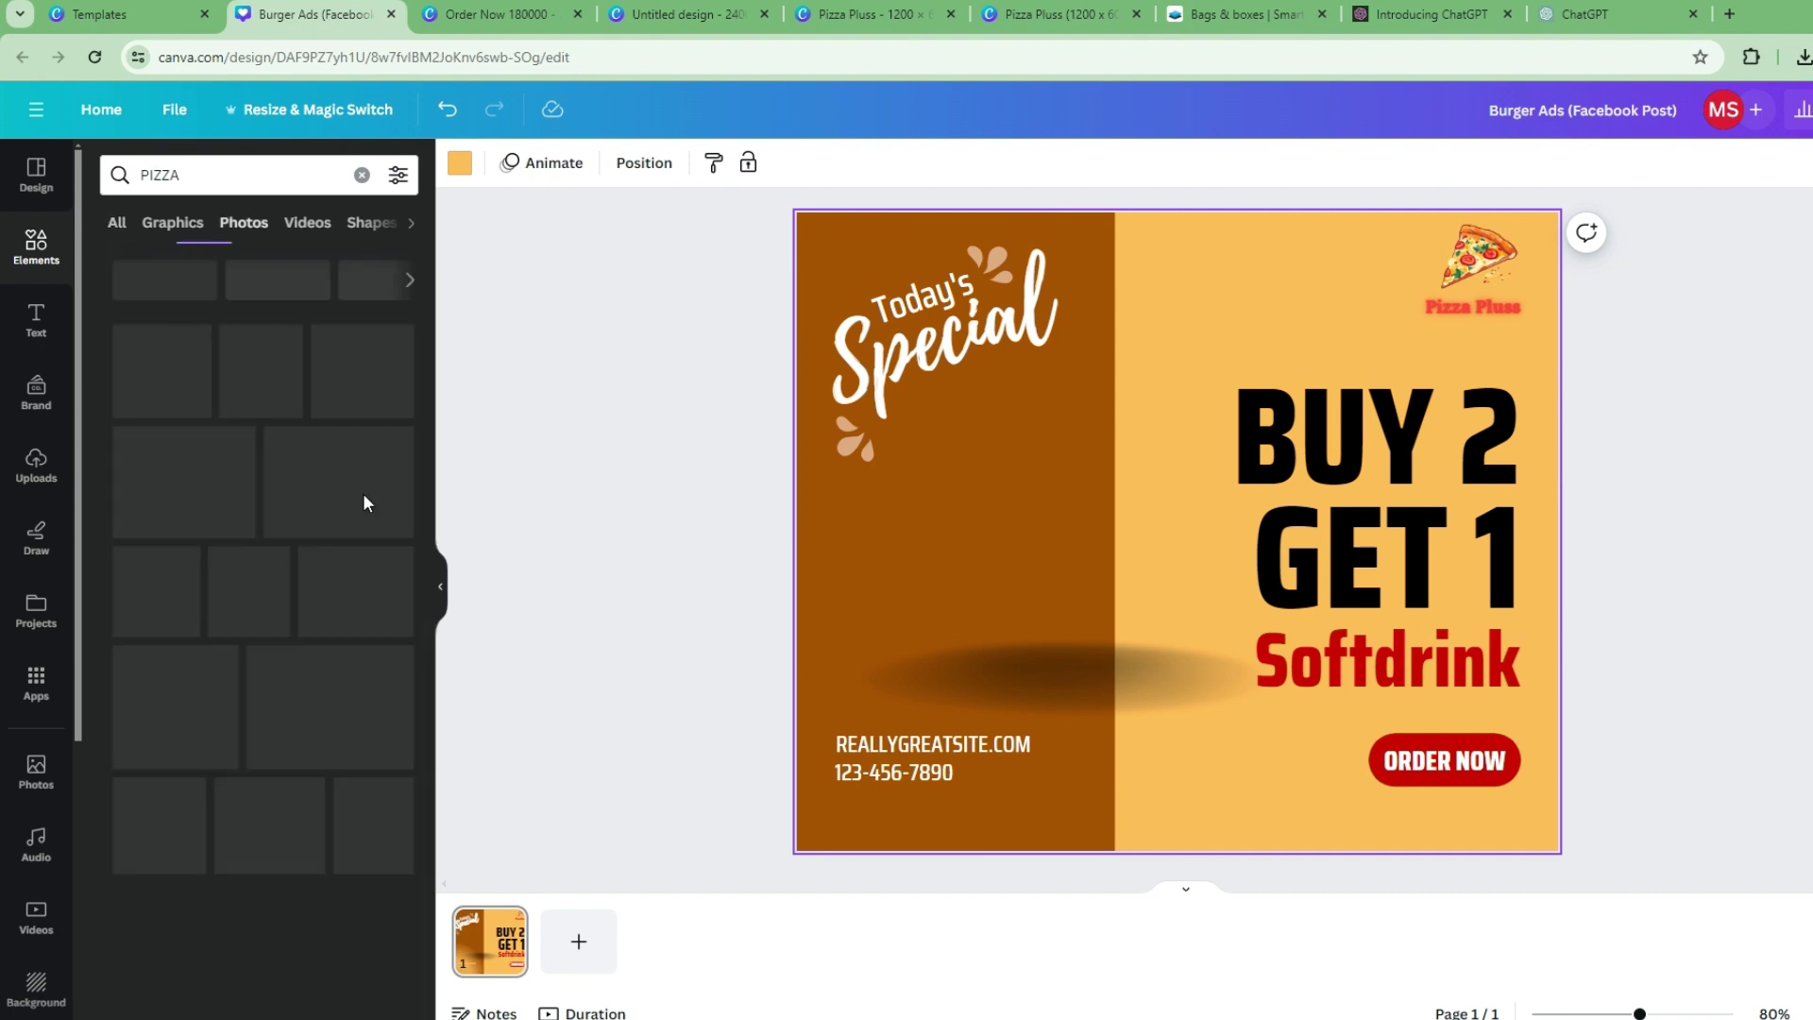
pyautogui.scroll(-3, 255, 756)
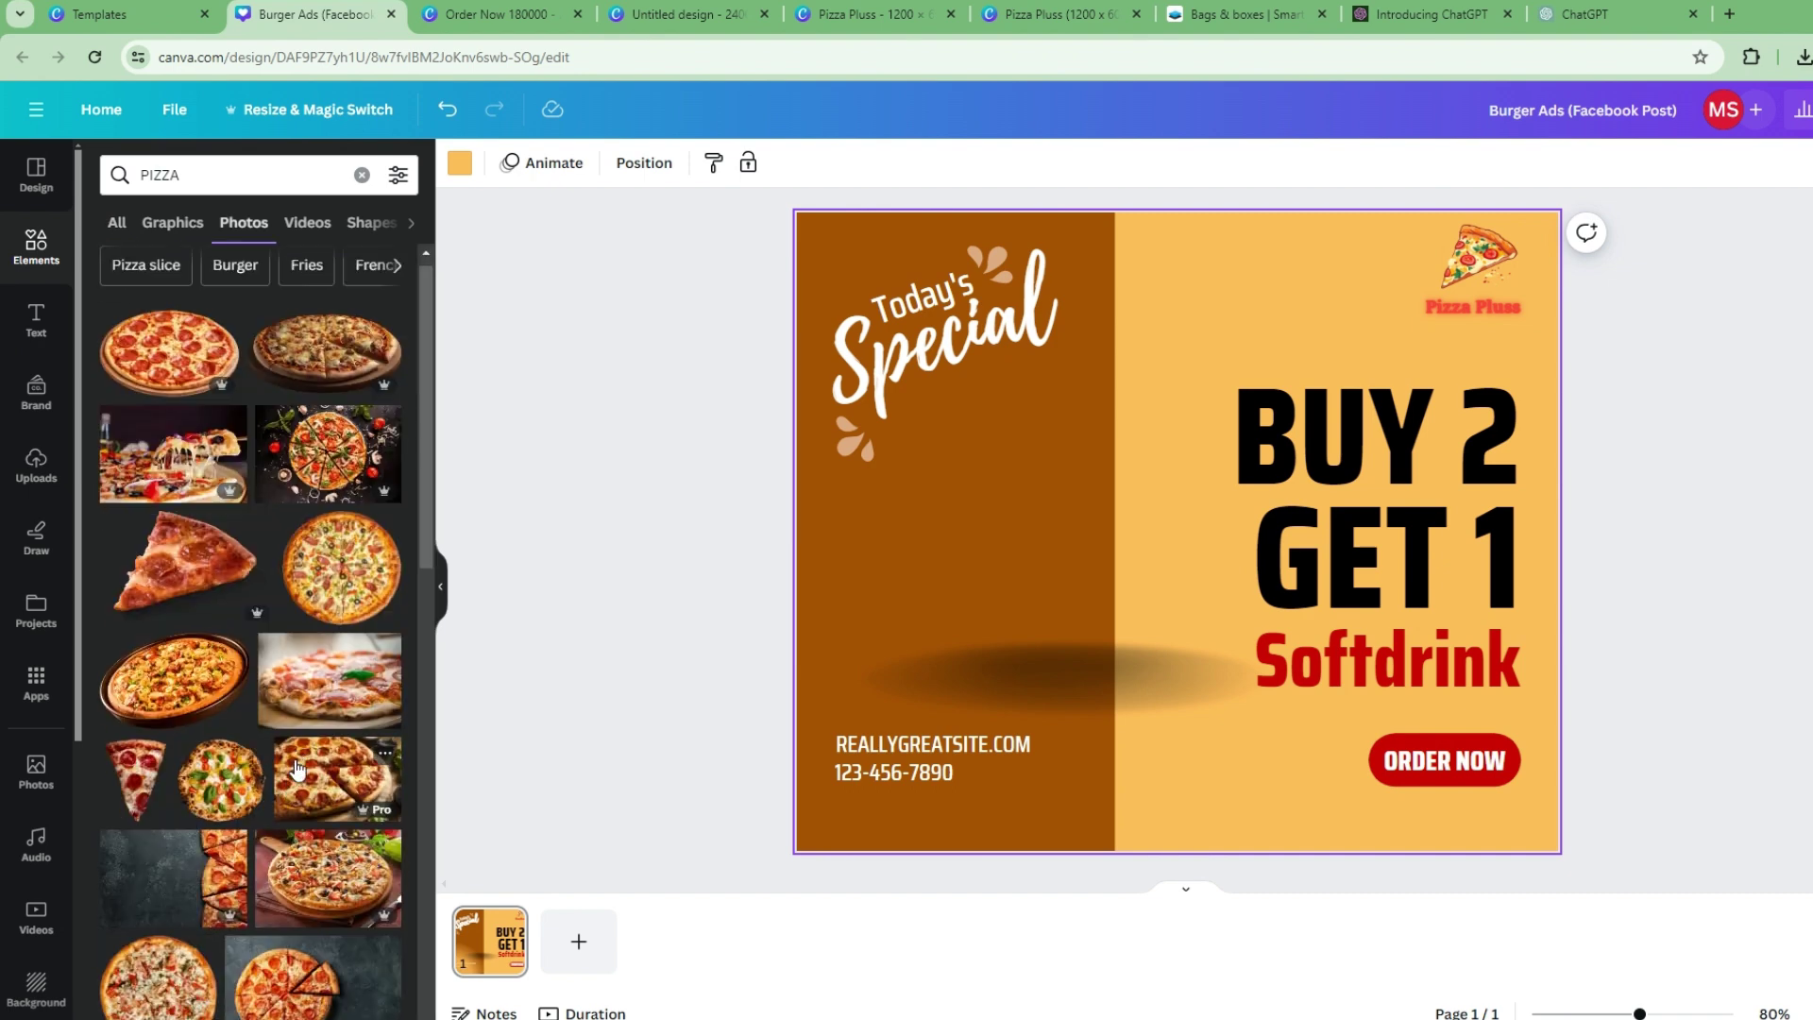
pyautogui.scroll(3, 262, 713)
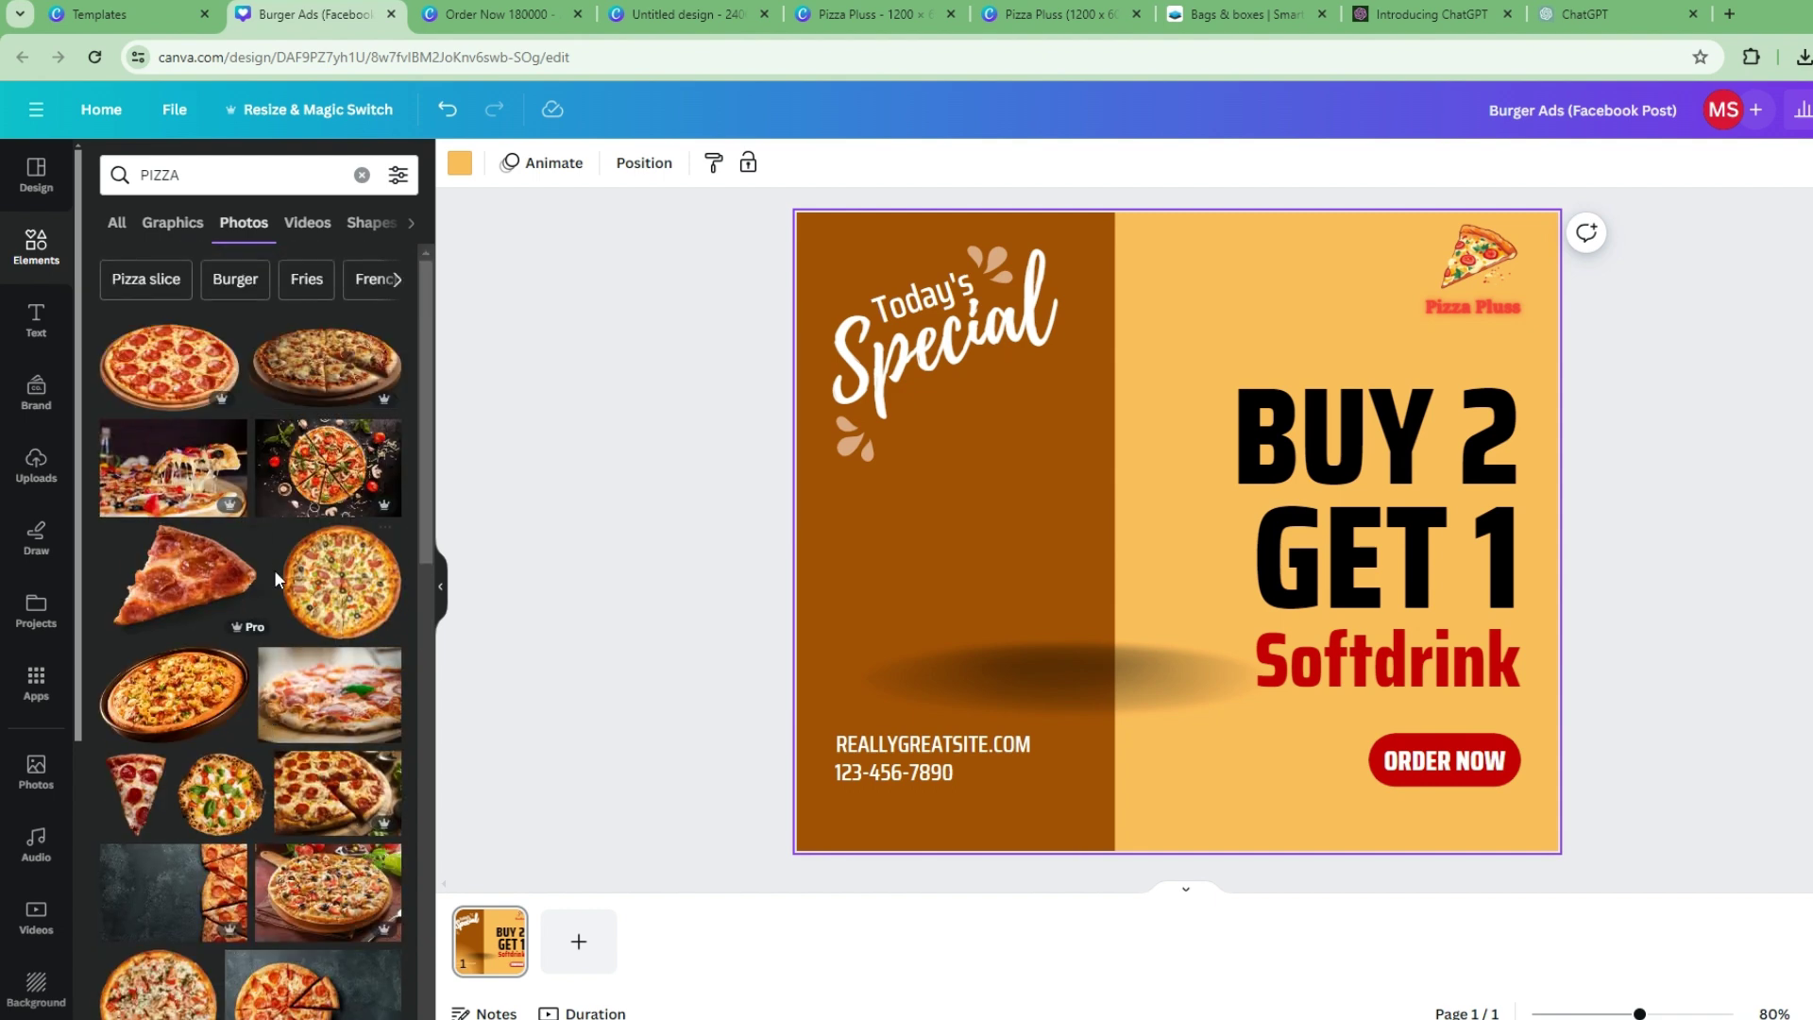
# Add the whole pepperoni pizza photo, shrink it and place it above the shadow, across the brown and orange areas
pyautogui.moveTo(148, 373); pyautogui.dragTo(923, 478)
pyautogui.moveTo(1507, 428); pyautogui.dragTo(1174, 638)
pyautogui.moveTo(1077, 672); pyautogui.dragTo(1094, 517)
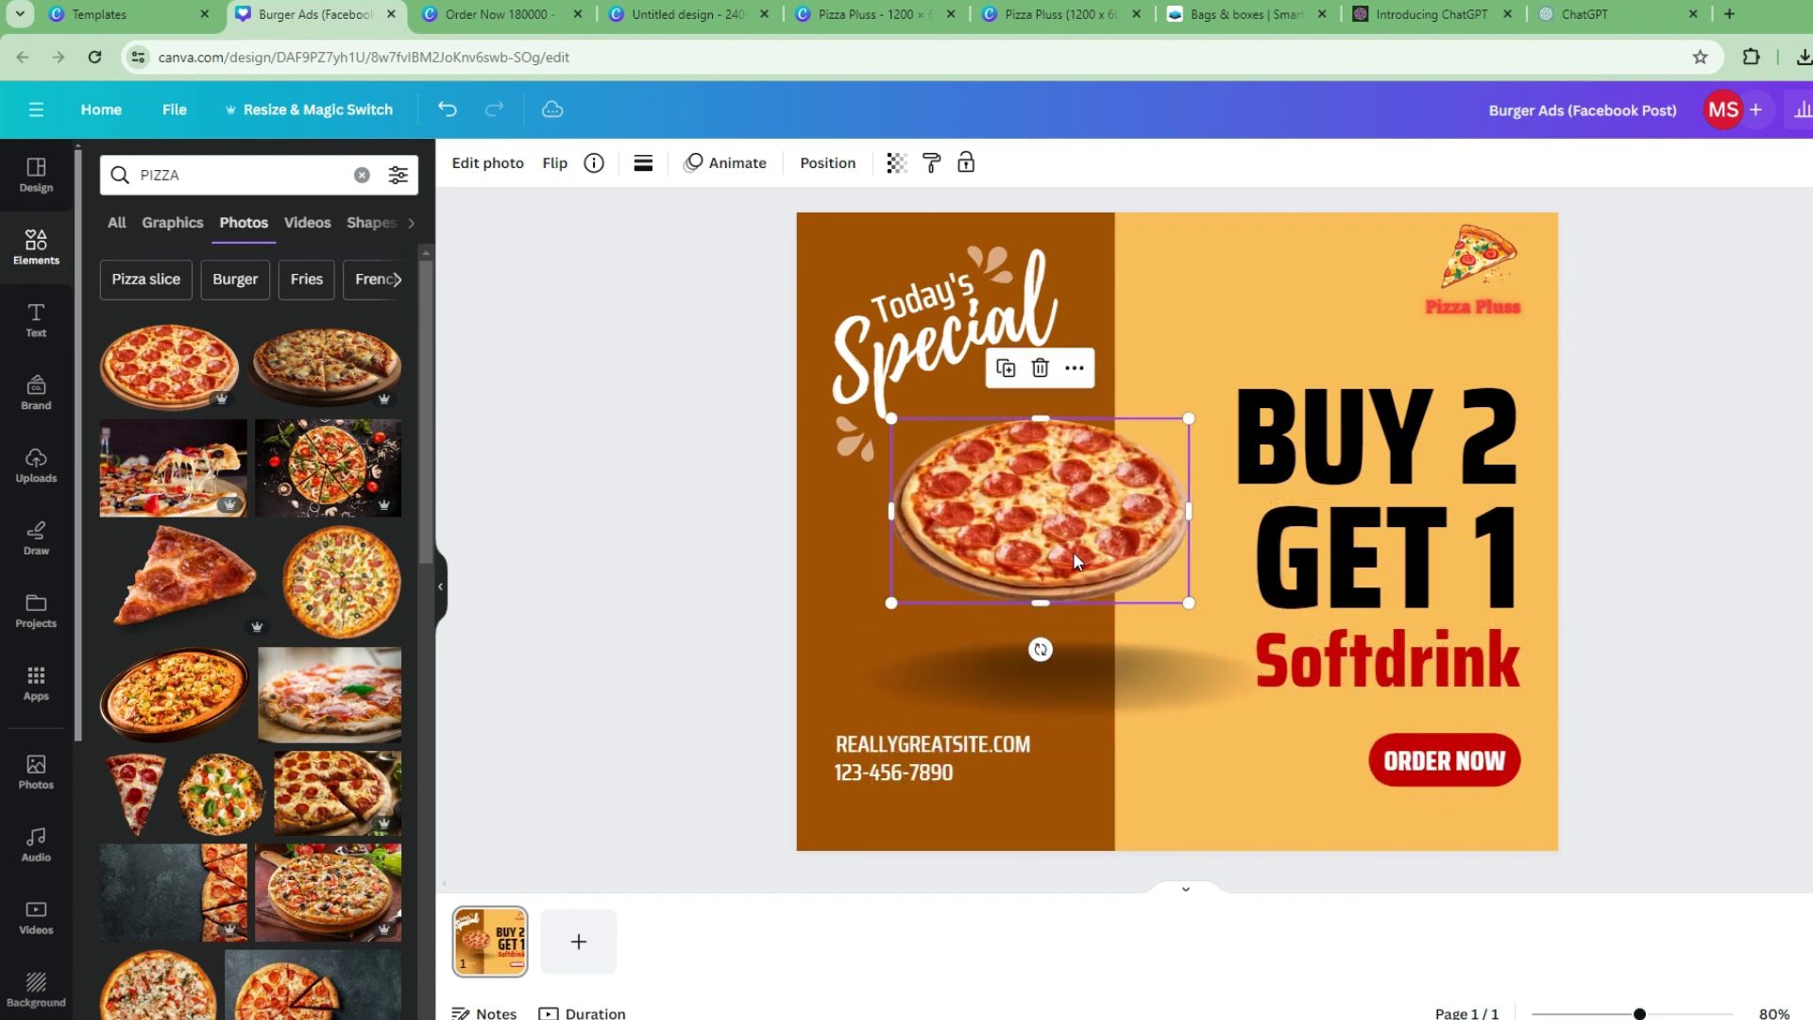
# Duplicate the pepperoni pizza twice and stagger the copies diagonally down toward the ad's lower left
pyautogui.hotkey('ctrl', 'd')
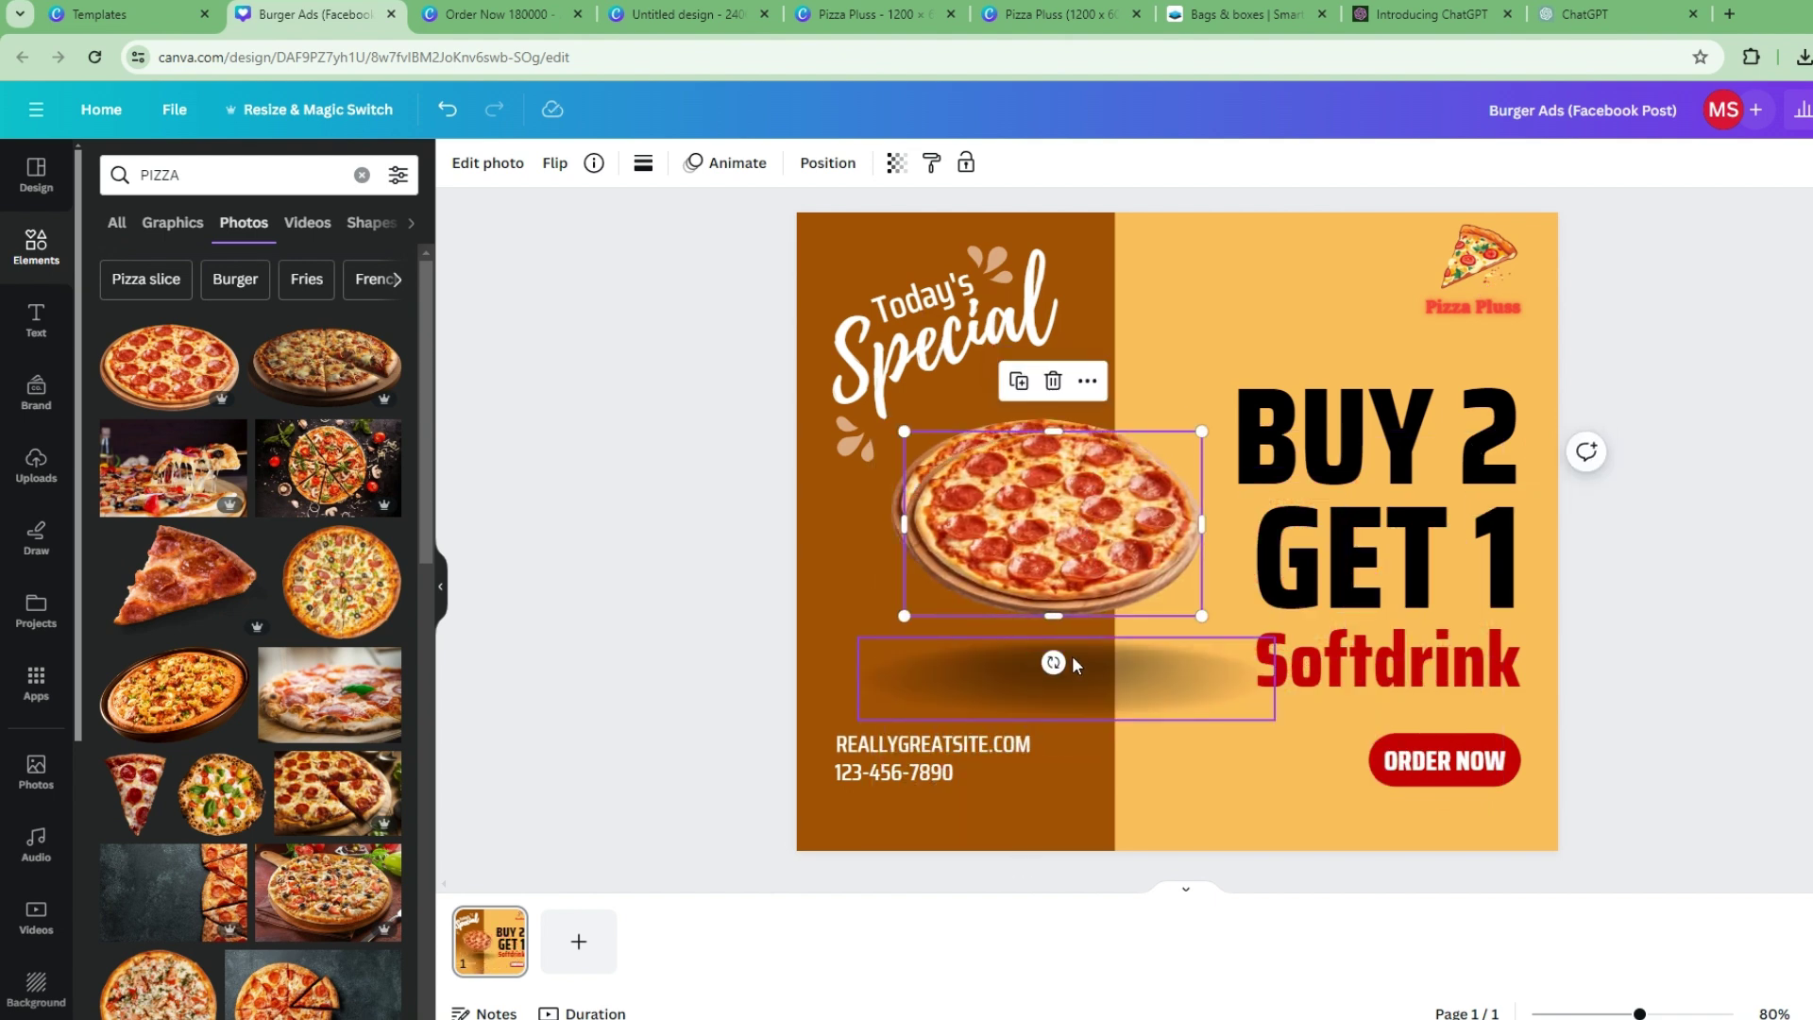
pyautogui.moveTo(1015, 515); pyautogui.dragTo(959, 570)
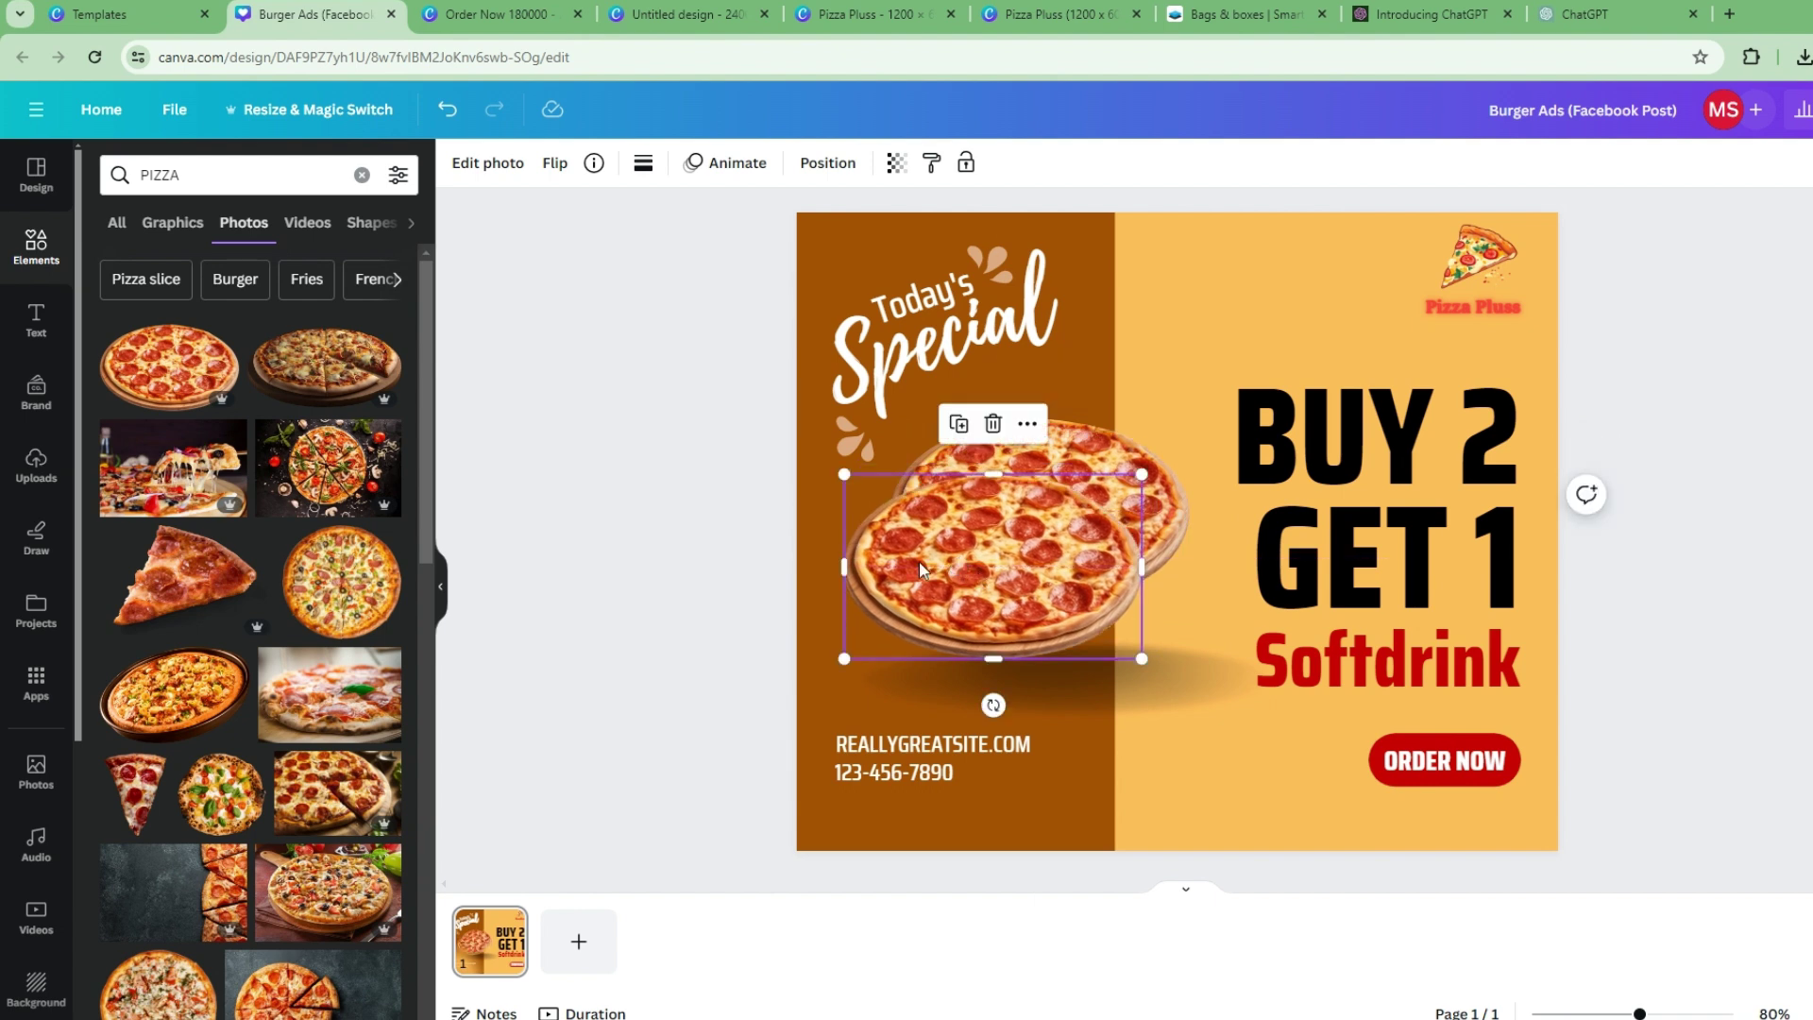
pyautogui.hotkey('ctrl', 'd')
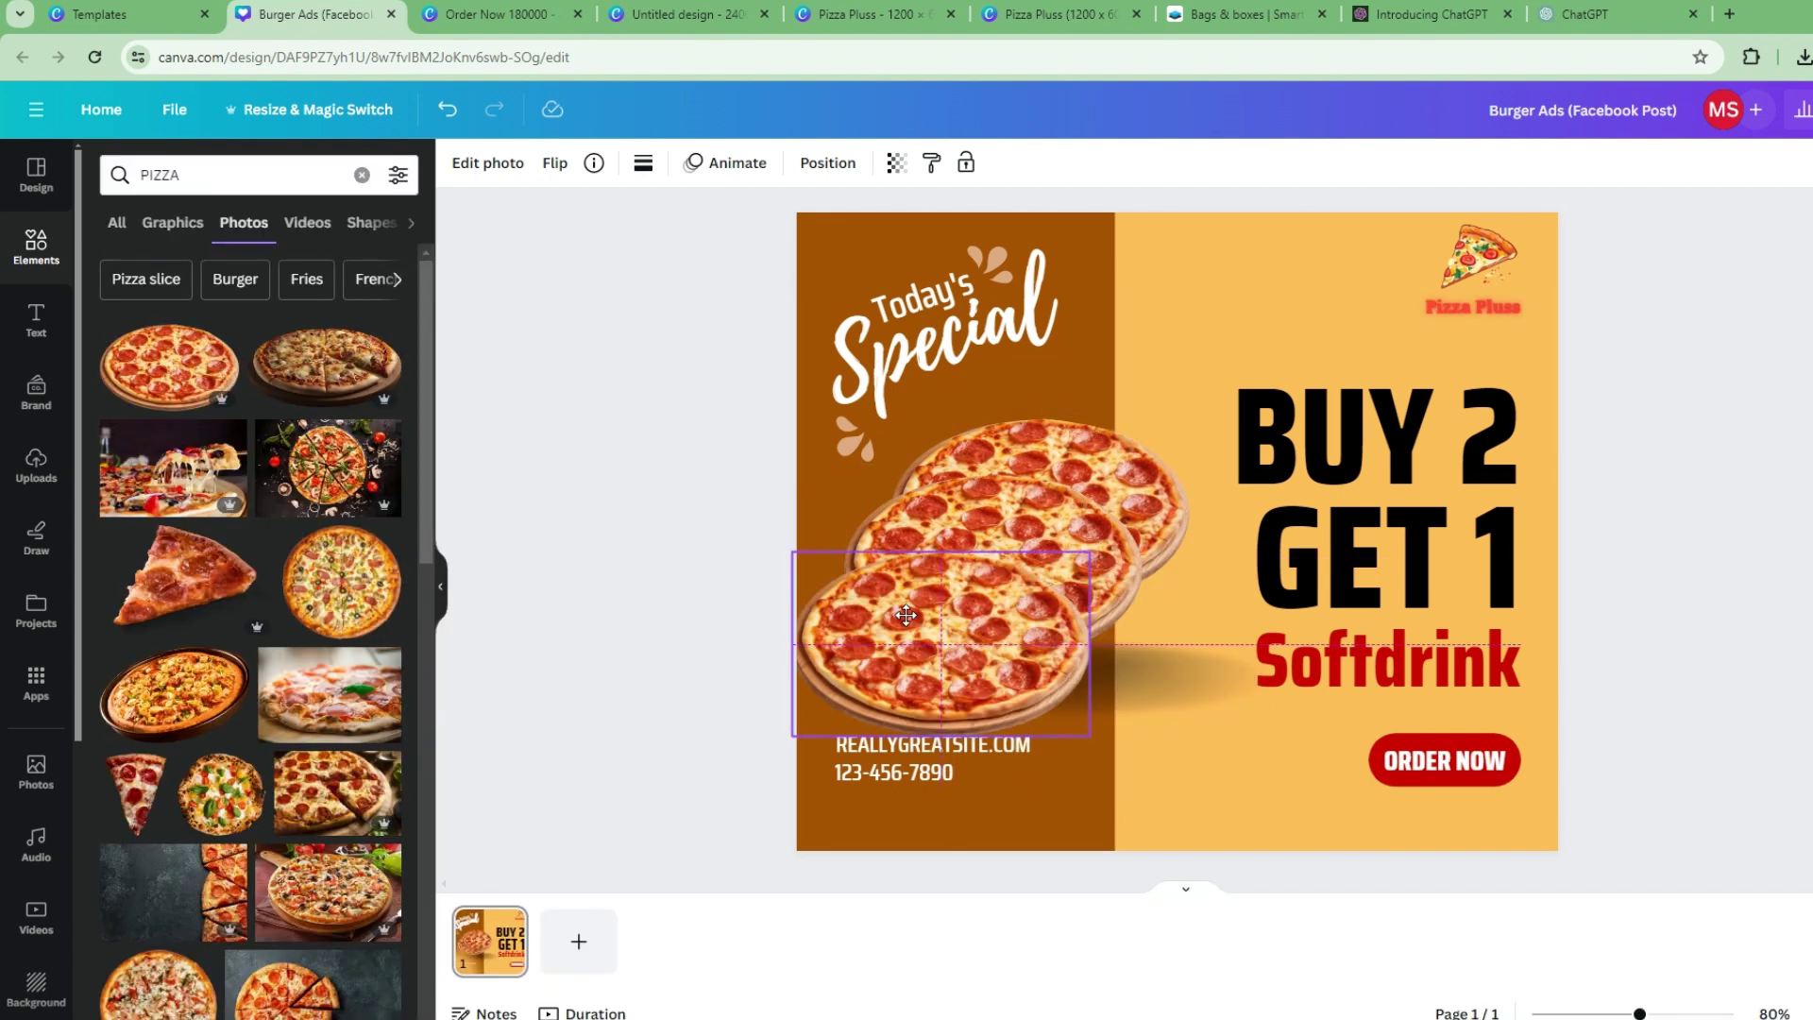